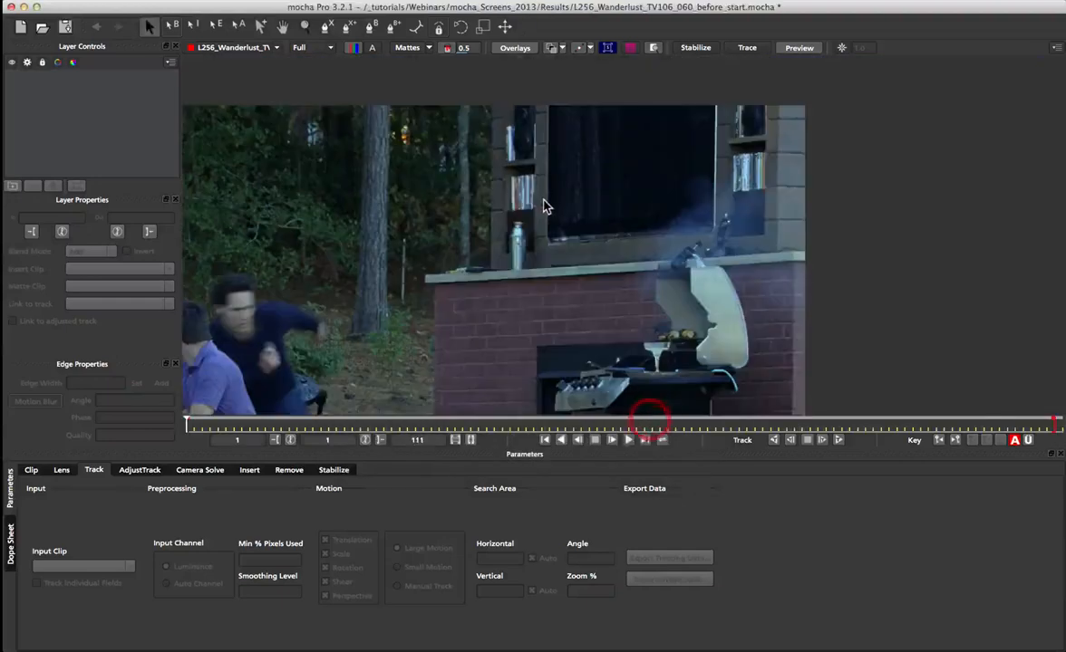
Review the whole shot up to about frame 101 to examine the camera movement and what crosses the television area
key(z)
drag(430, 276, 466, 236)
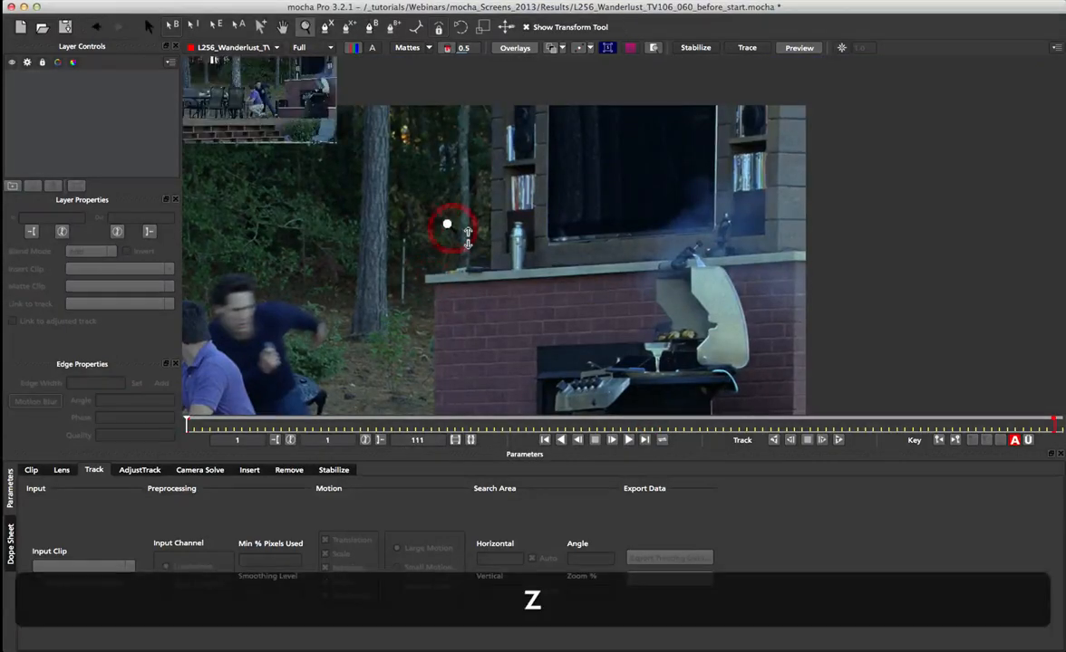
key(z)
drag(408, 302, 411, 323)
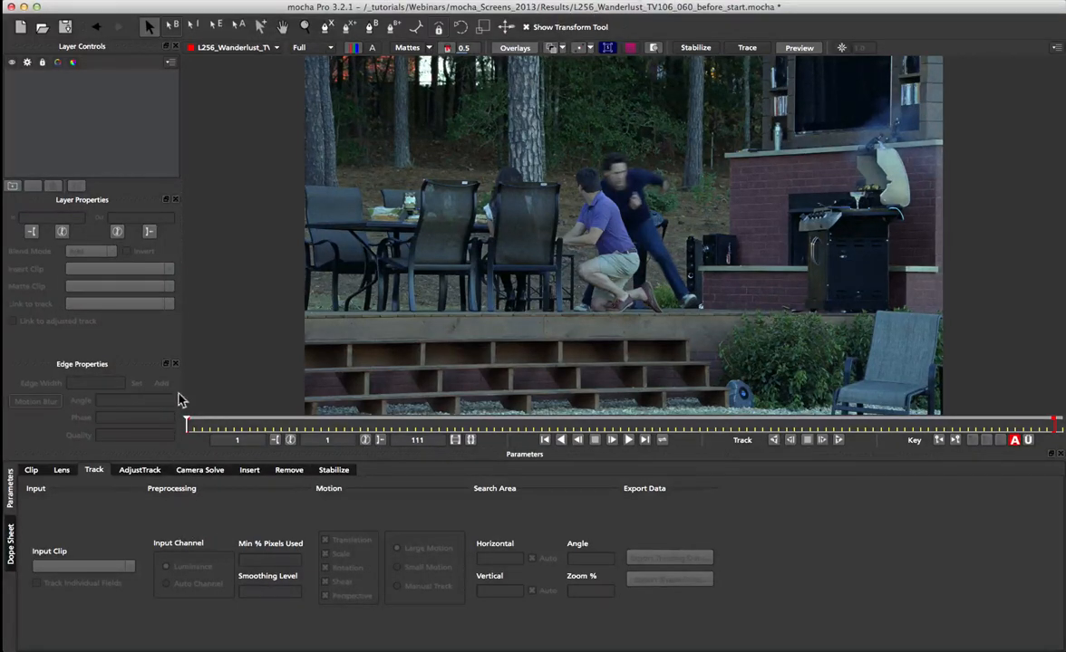
drag(193, 423, 383, 426)
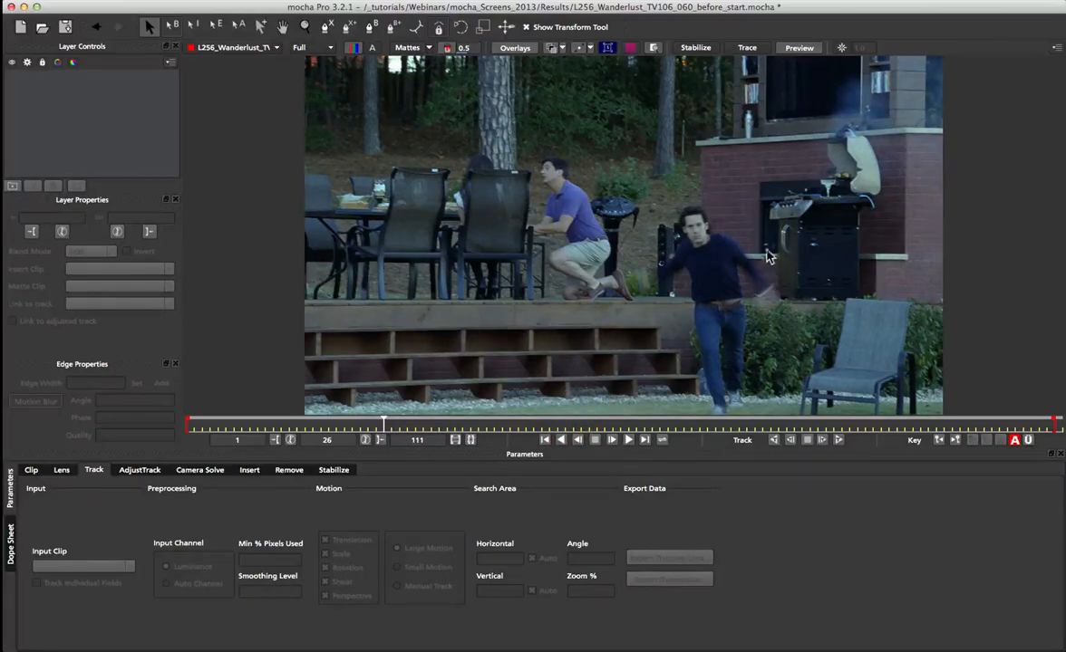
drag(384, 426, 975, 423)
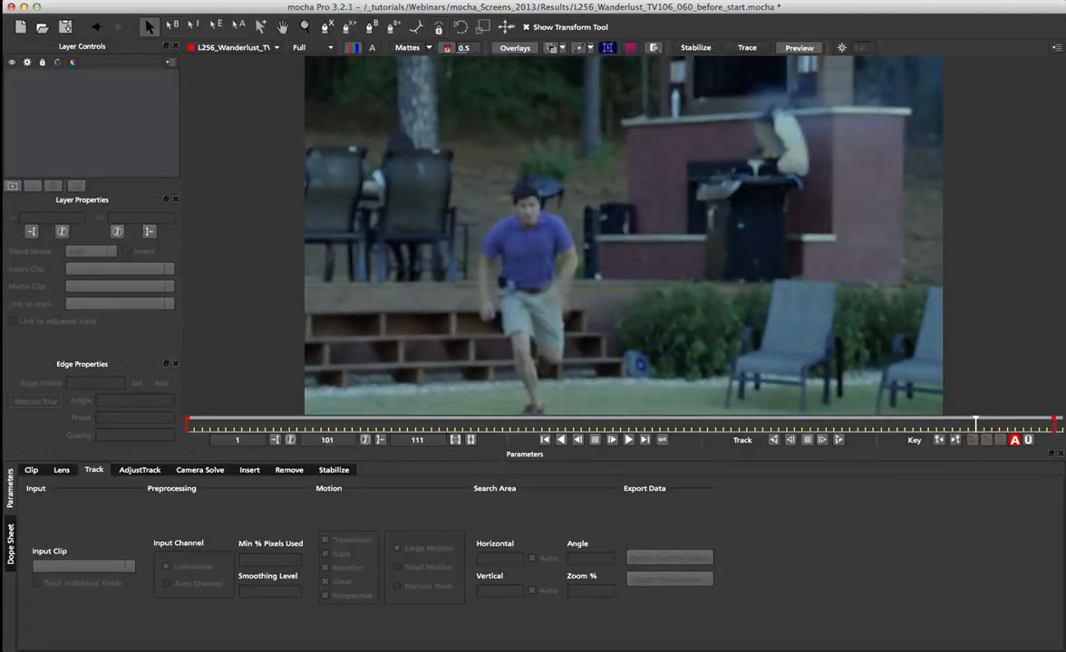
click(454, 440)
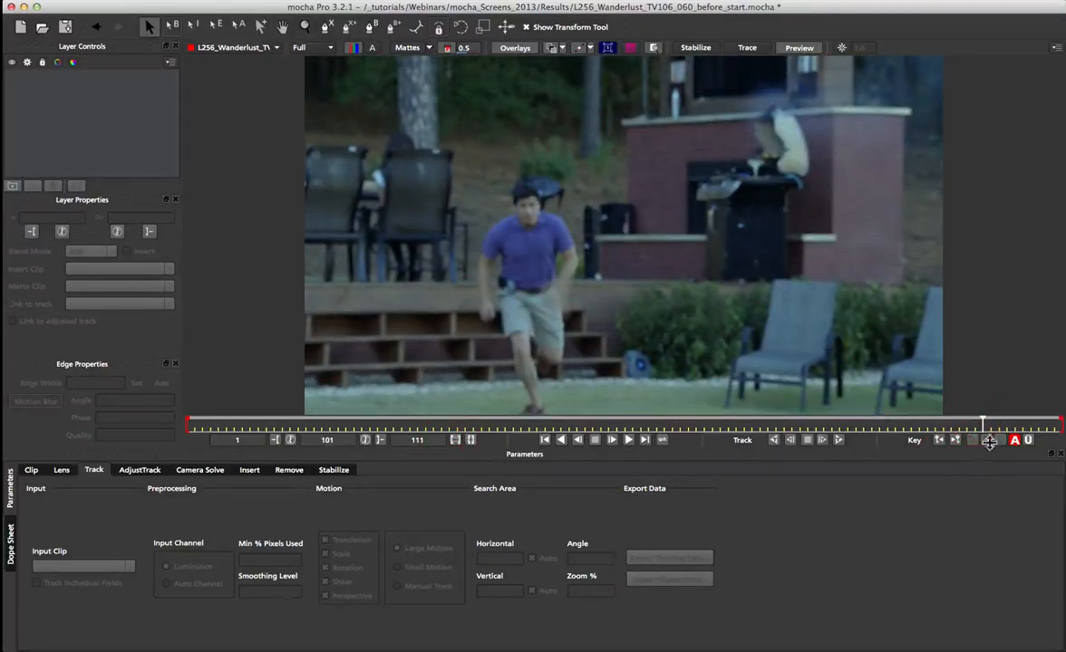
drag(983, 427, 253, 431)
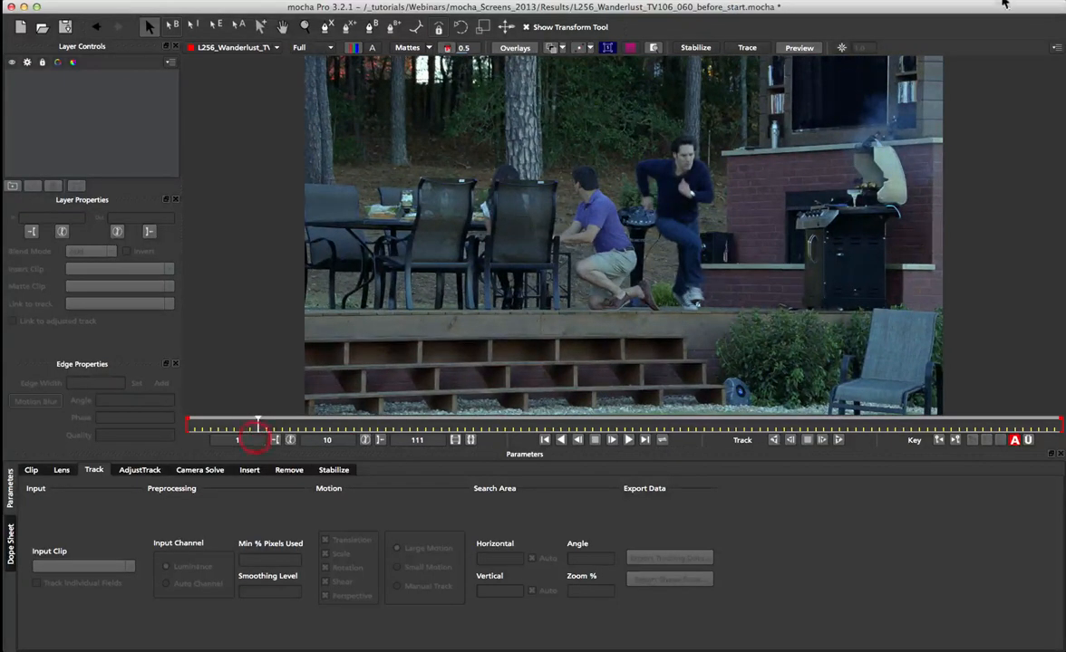
Inspect the television and mantel close up over frames 10 to 13 and return to frame 1
key(x)
drag(906, 116, 582, 202)
key(z)
click(689, 254)
key(x)
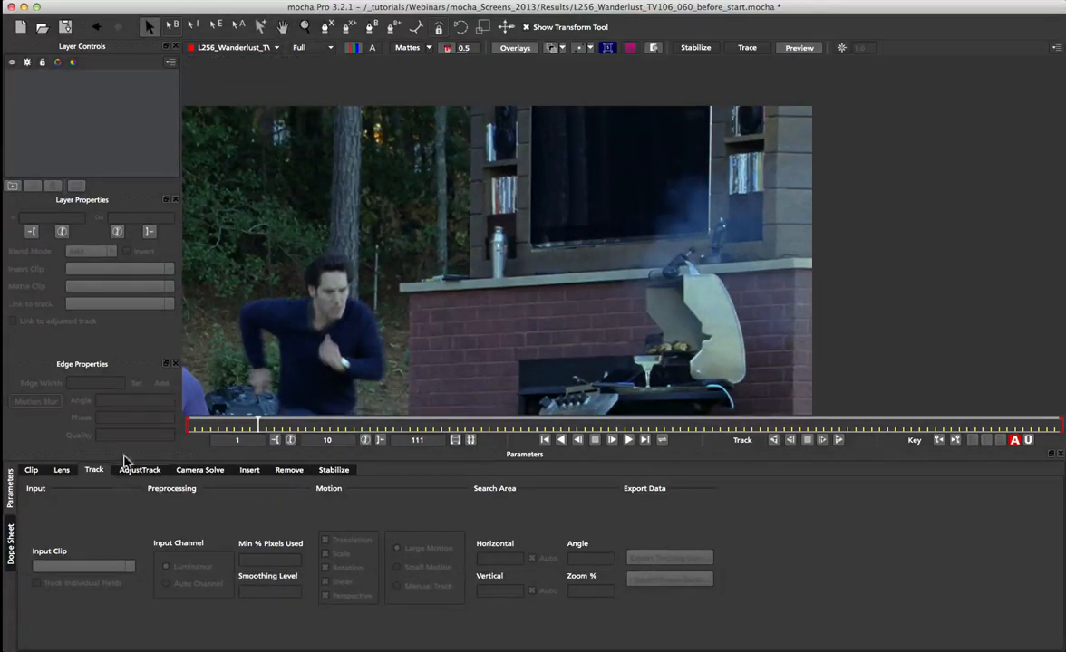
drag(258, 423, 283, 395)
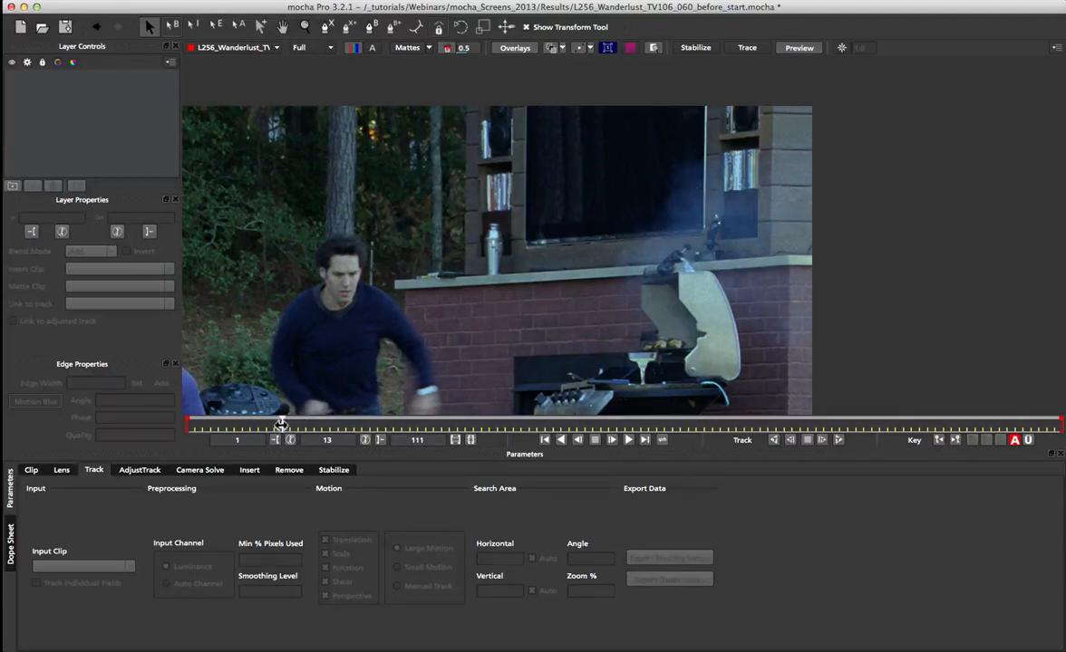
drag(282, 426, 185, 426)
Draw a closed X-Spline around the bookshelf left of the television, with its top extending beyond the image edge
key(x)
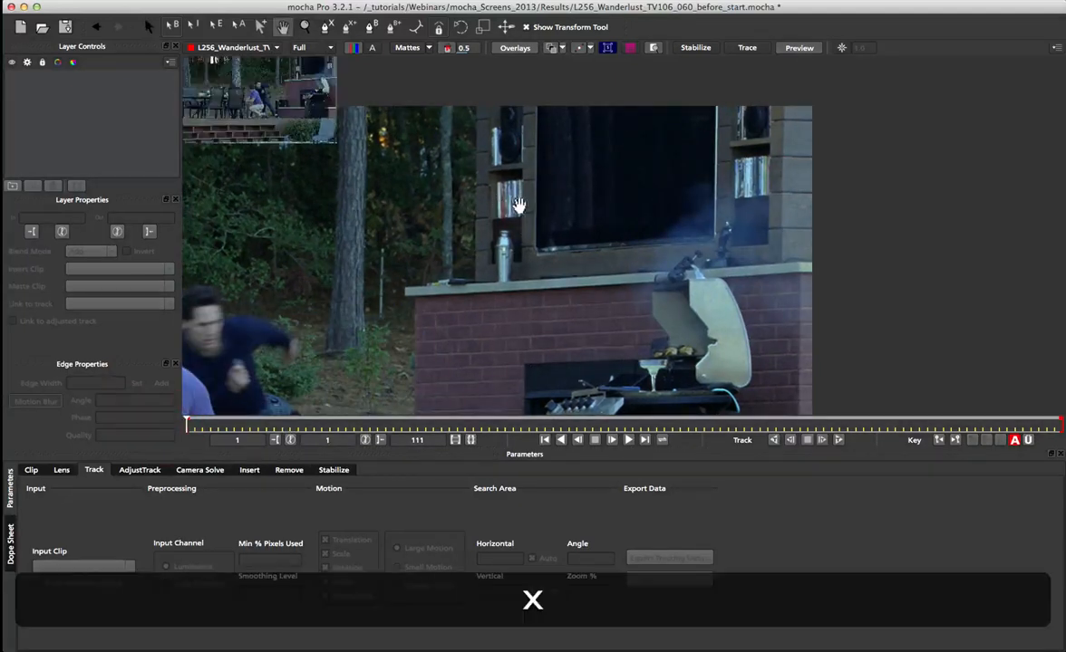
drag(563, 174, 526, 200)
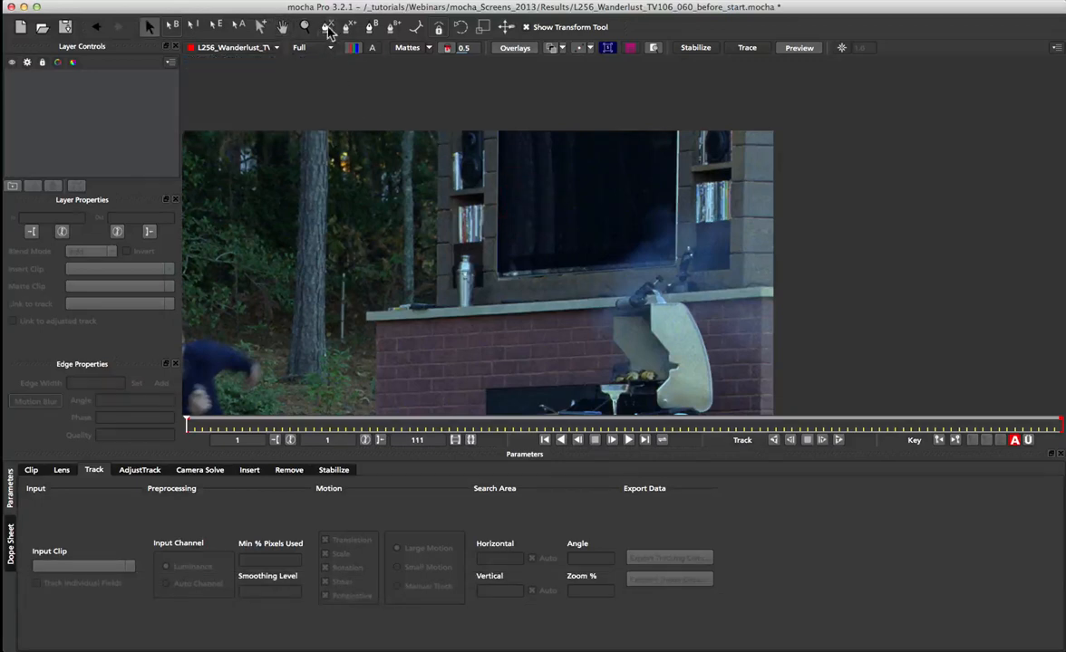
click(327, 28)
click(507, 105)
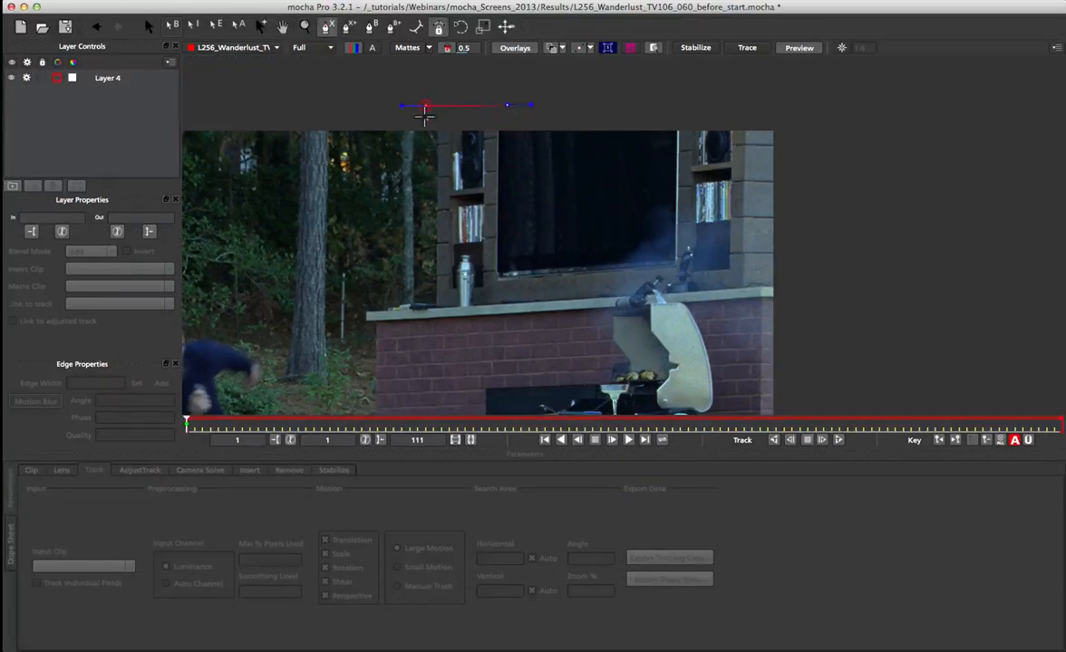
click(425, 296)
right_click(507, 288)
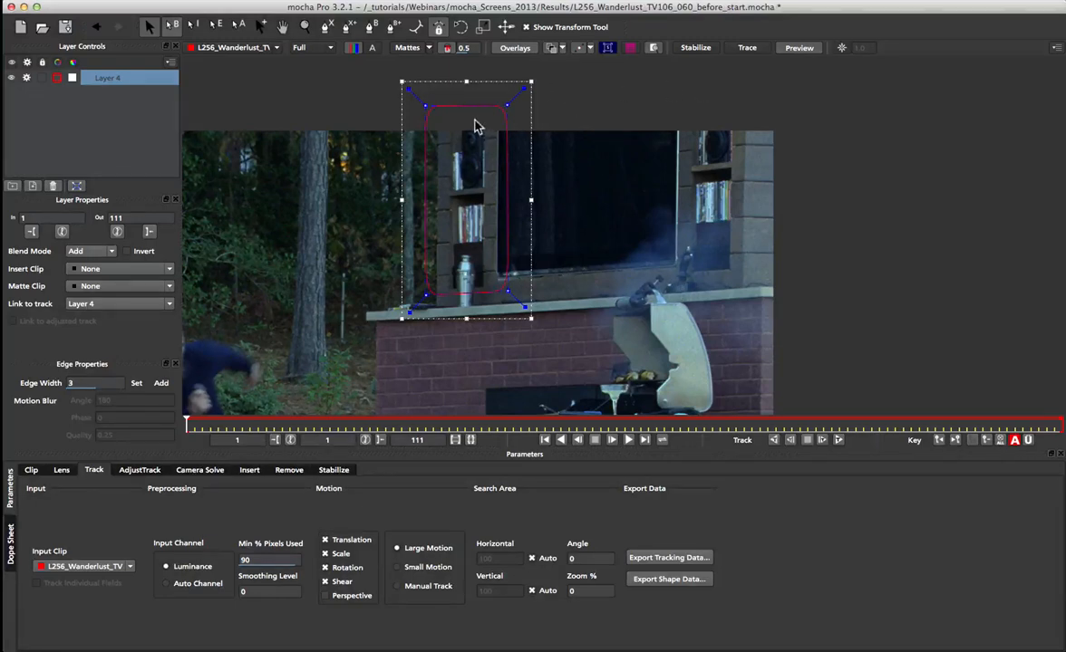
drag(425, 105, 430, 106)
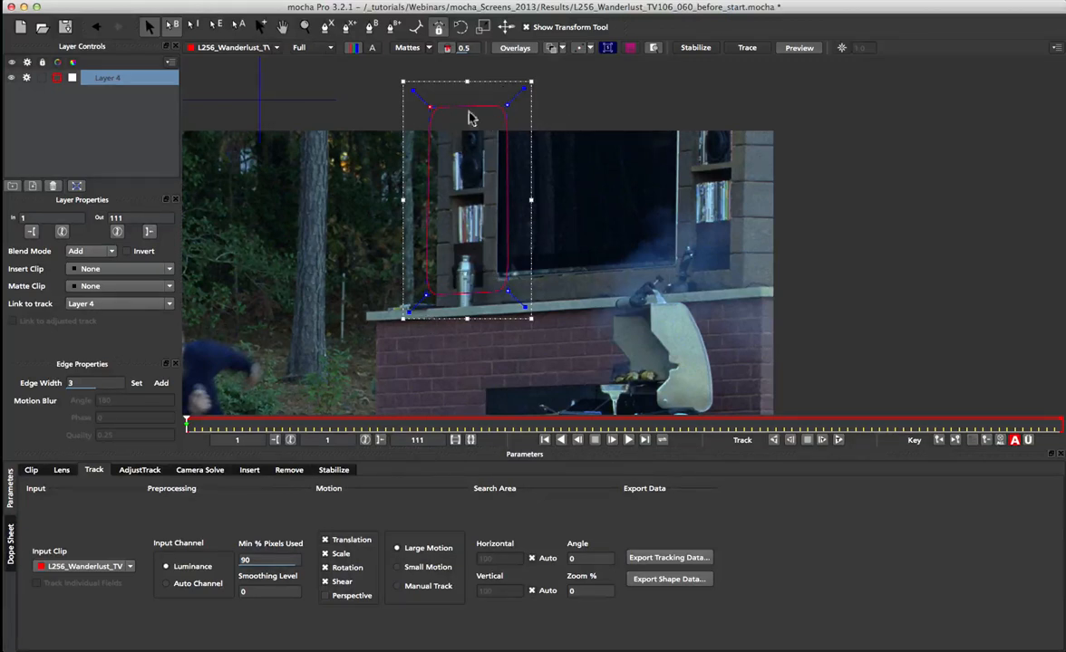
Show the layer mattes, preview the isolated matte area, and extend the left bookshelf spline's bottom edge down to the mantel
click(407, 47)
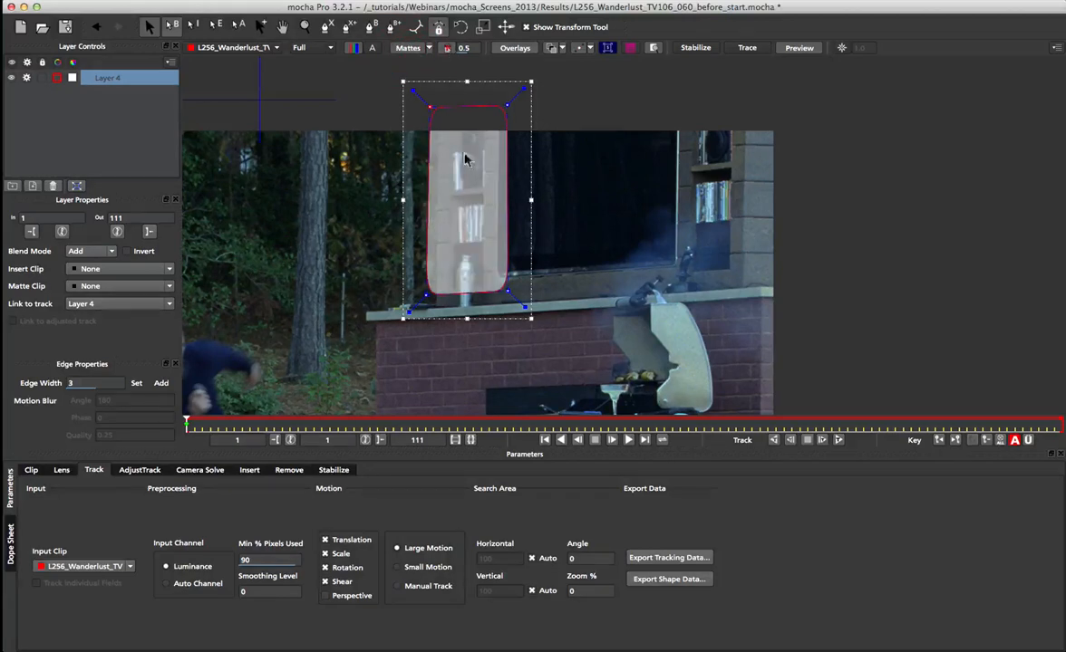
click(447, 48)
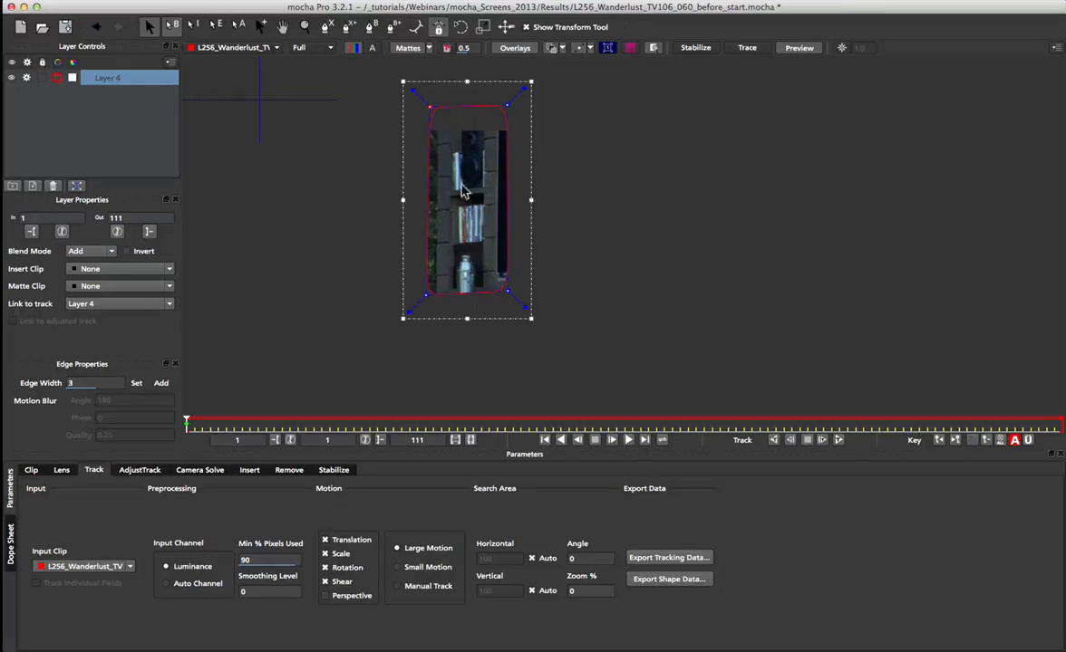
click(448, 47)
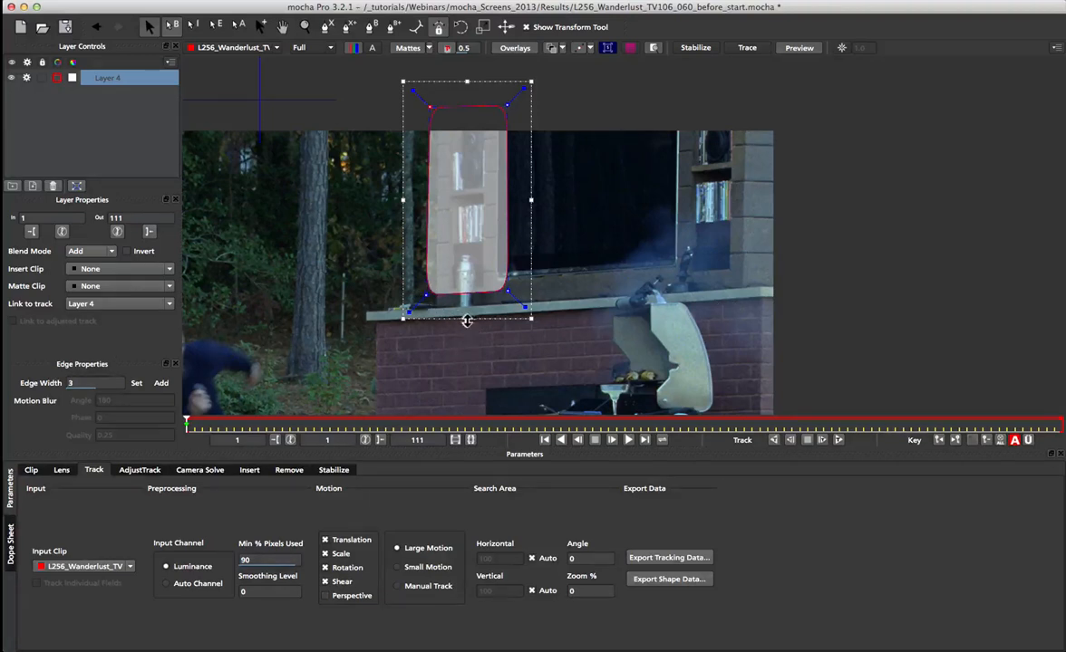
drag(466, 317, 468, 329)
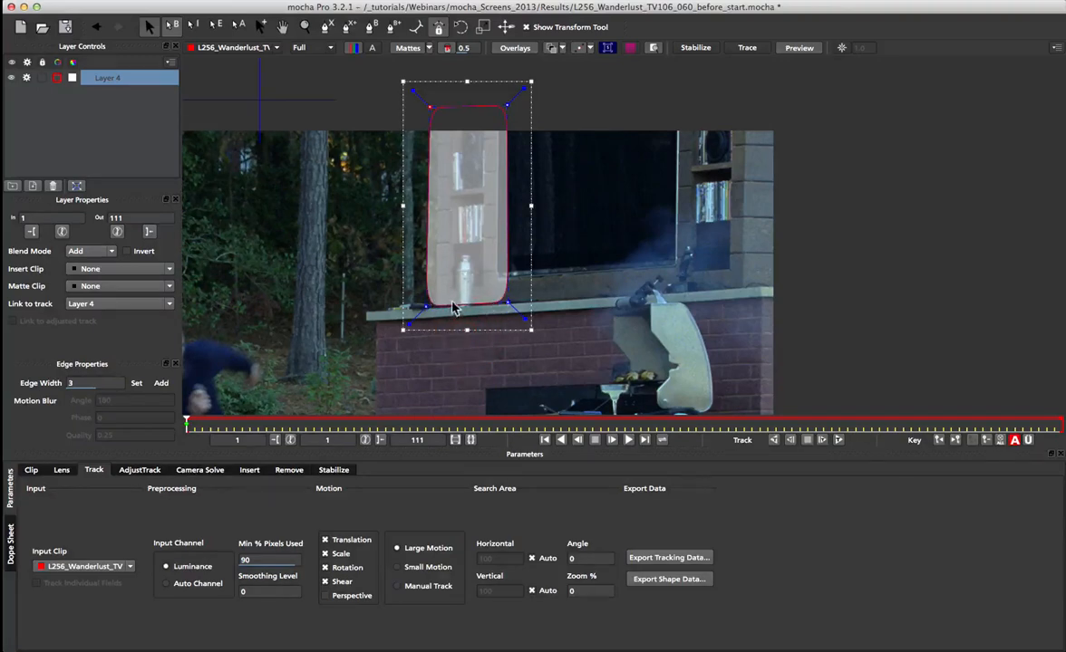
drag(182, 423, 59, 401)
click(434, 396)
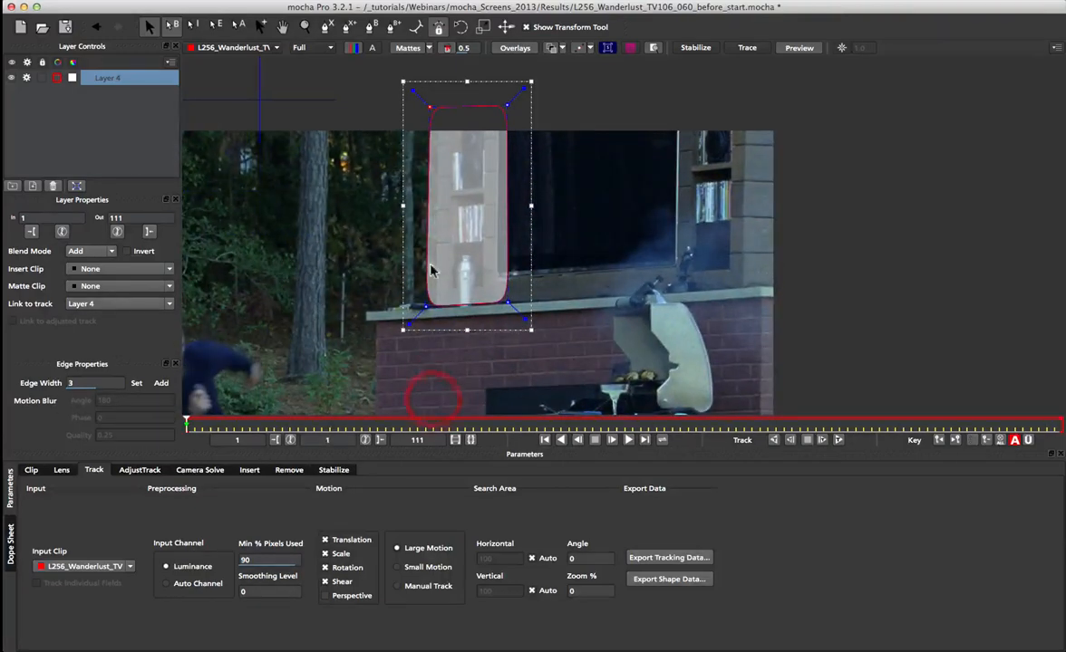
Add a second X-Spline to the same layer around the bookshelf right of the television, extending above the image edge
click(348, 29)
click(671, 108)
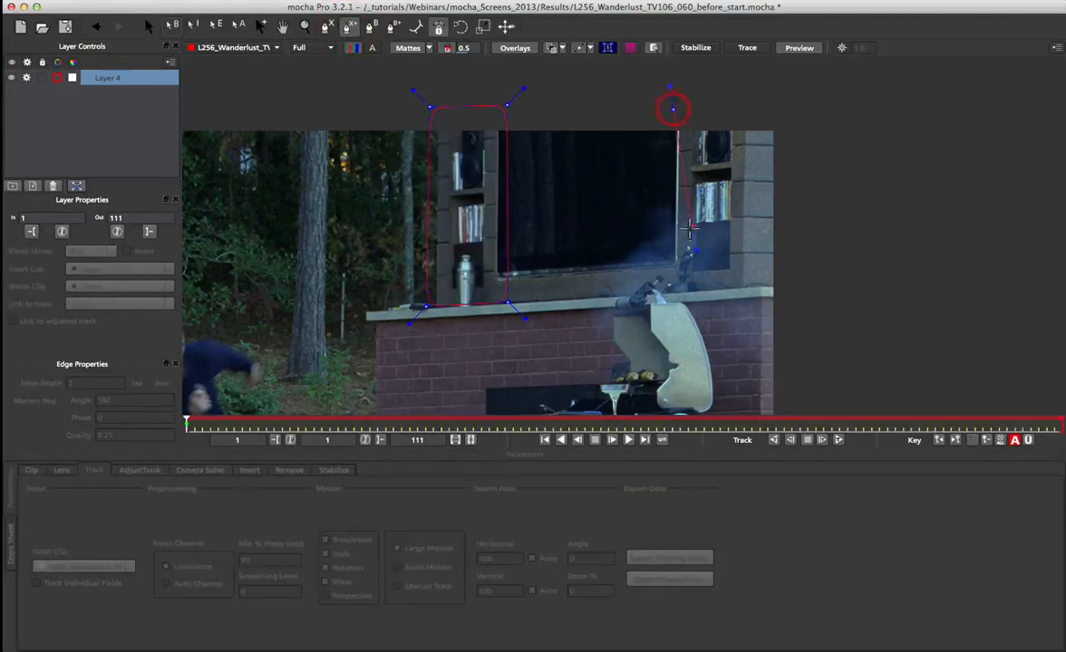
click(671, 290)
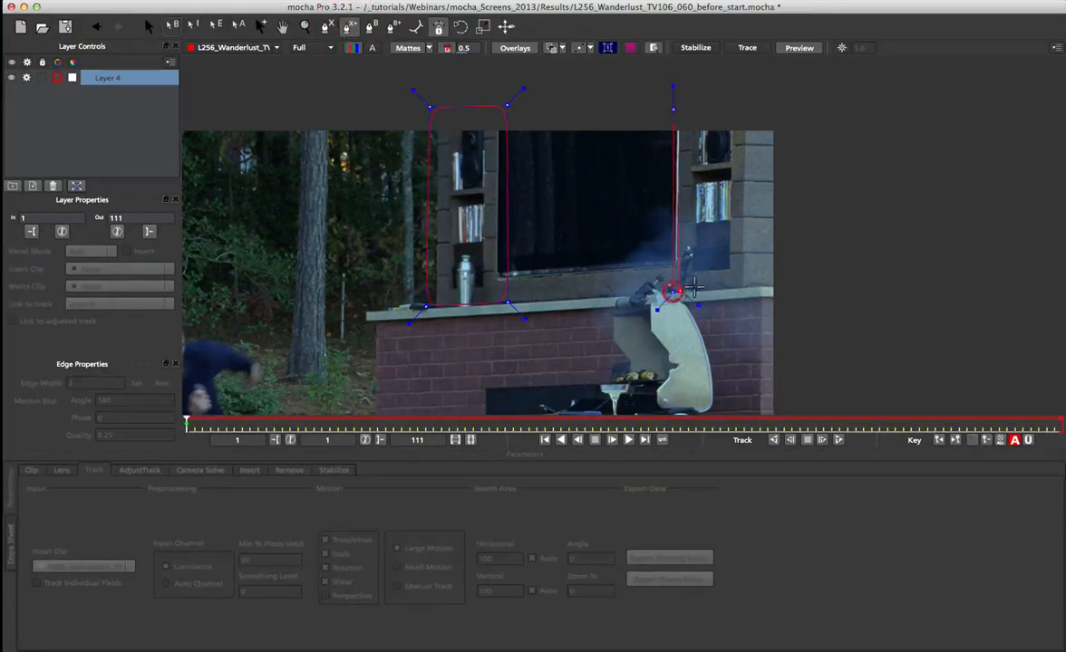
click(749, 286)
click(745, 111)
right_click(746, 112)
right_click(744, 108)
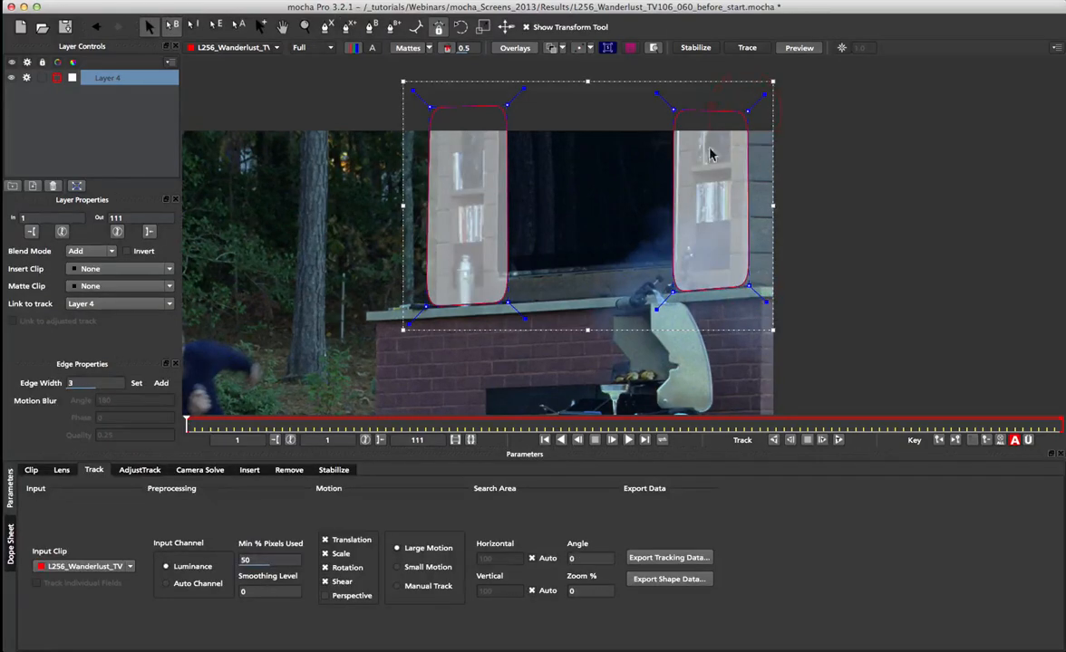
click(671, 108)
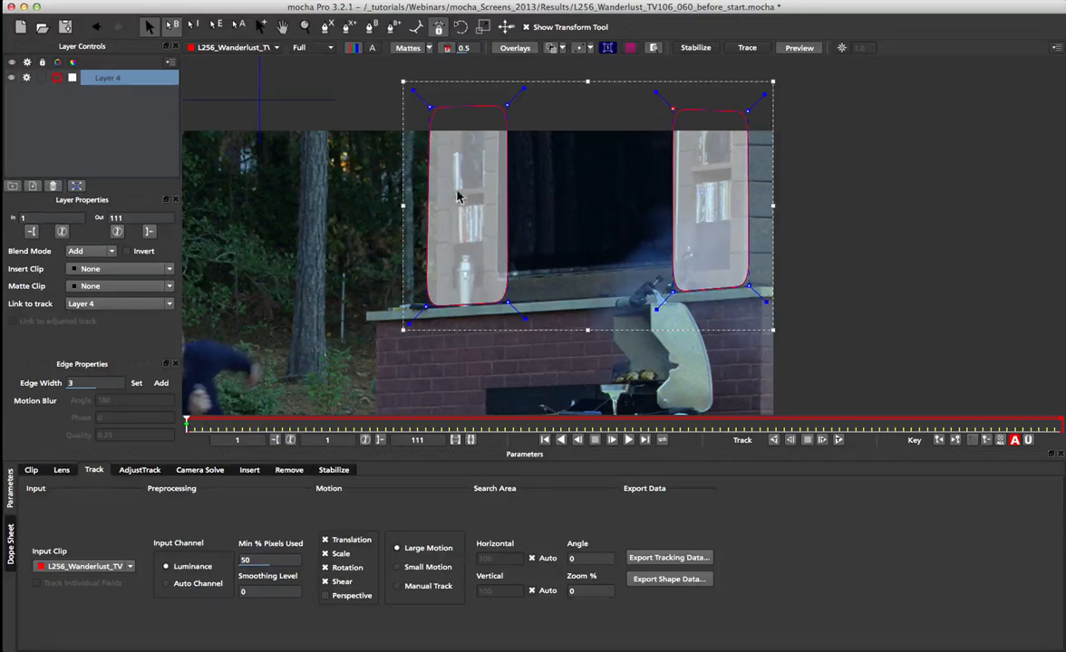
Show the planar surface and place its four corners roughly over the corners of the television screen
click(607, 49)
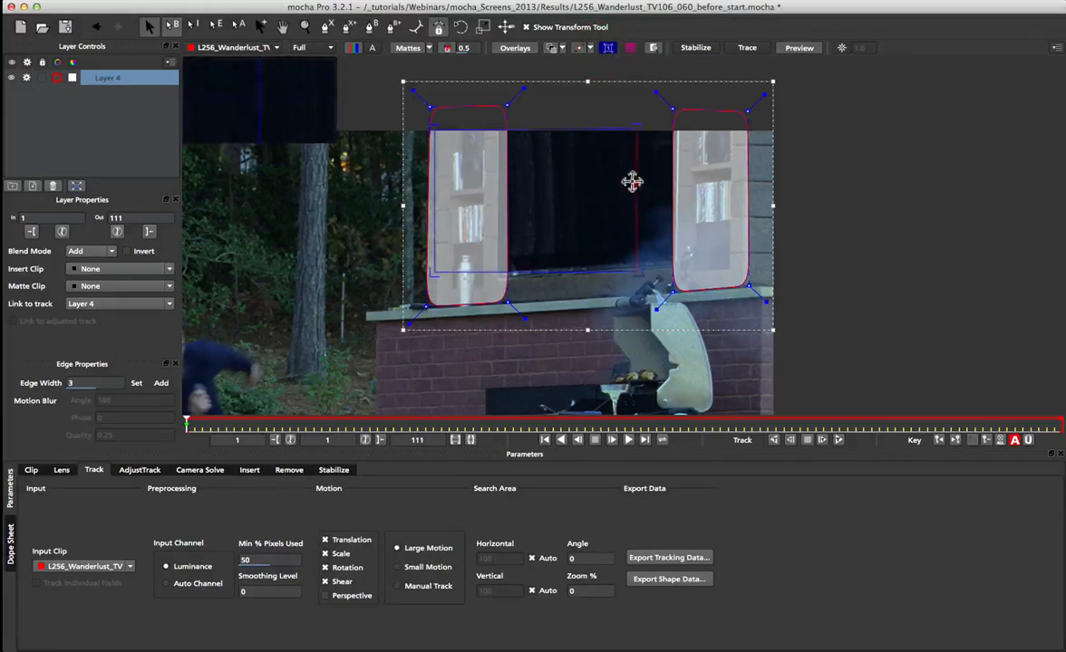
mouse_move(632, 182)
mouse_down()
mouse_move(669, 183)
mouse_move(653, 185)
mouse_up()
drag(650, 267, 666, 250)
drag(434, 272, 505, 261)
drag(435, 125, 485, 120)
click(510, 119)
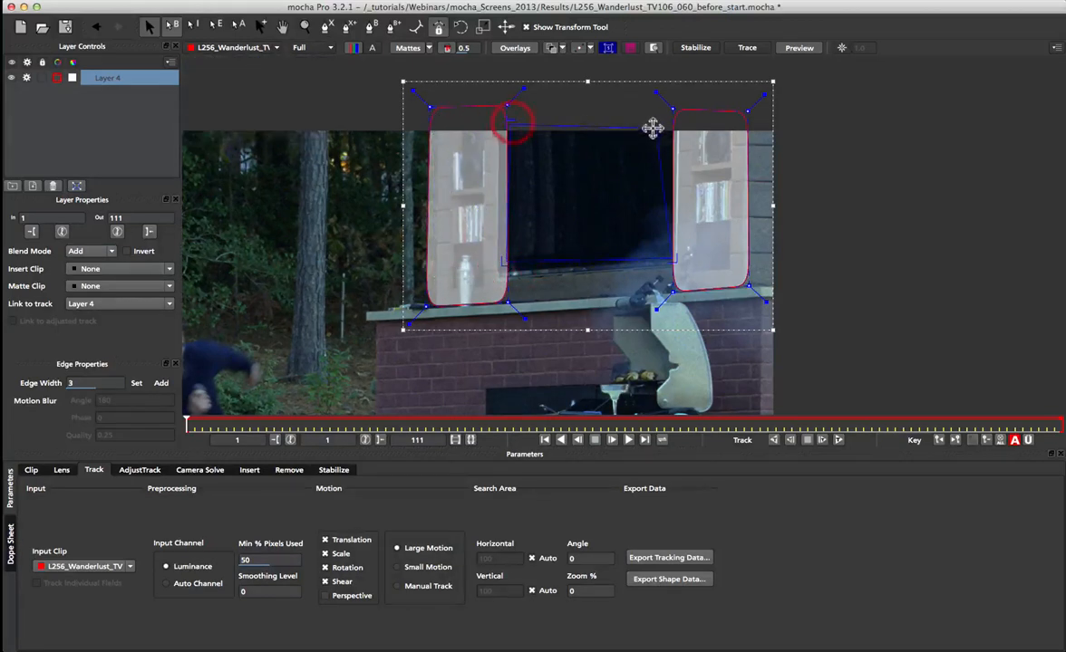
click(661, 116)
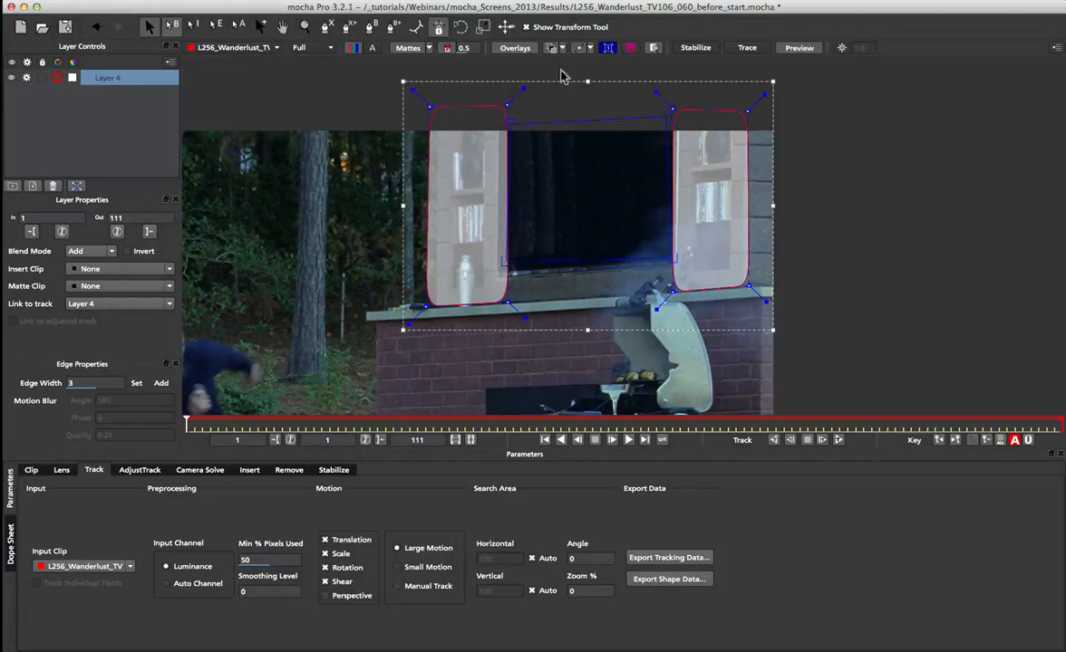
Hide the mattes and spline outlines, and refine the planar surface's lower corners along the television's bottom edge
click(409, 48)
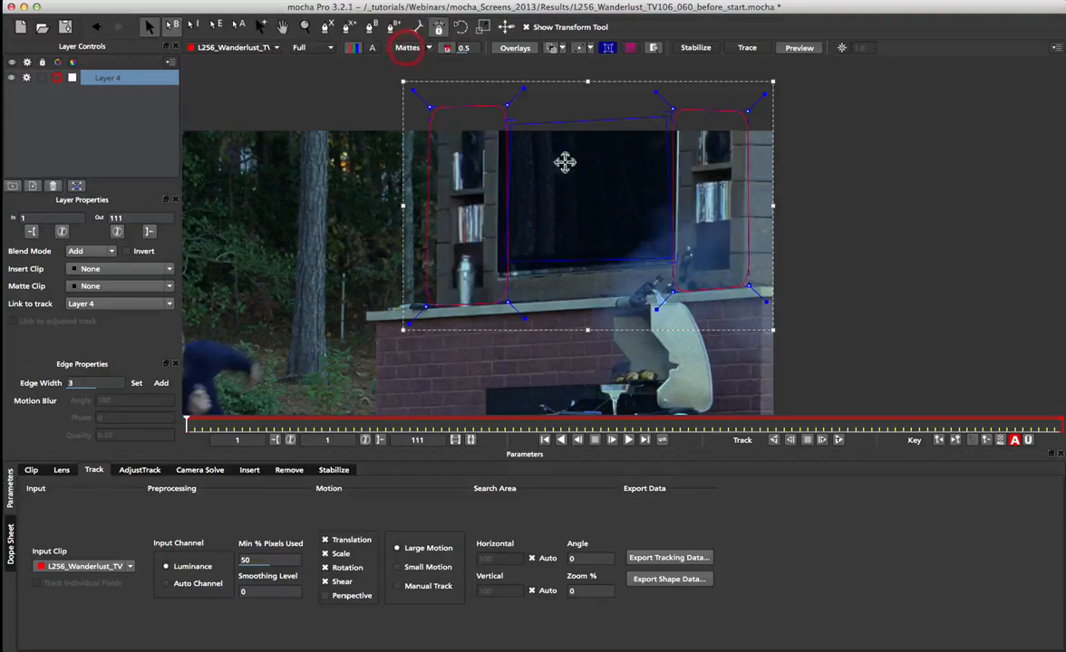
click(550, 49)
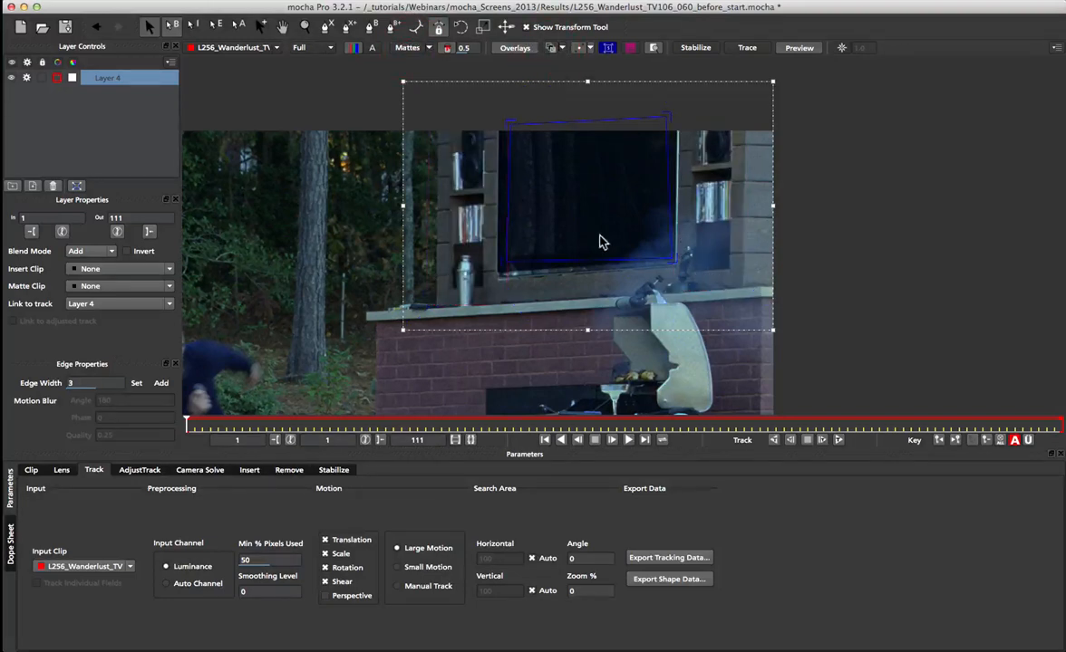
mouse_move(667, 259)
mouse_down()
mouse_move(652, 246)
mouse_move(660, 250)
mouse_up()
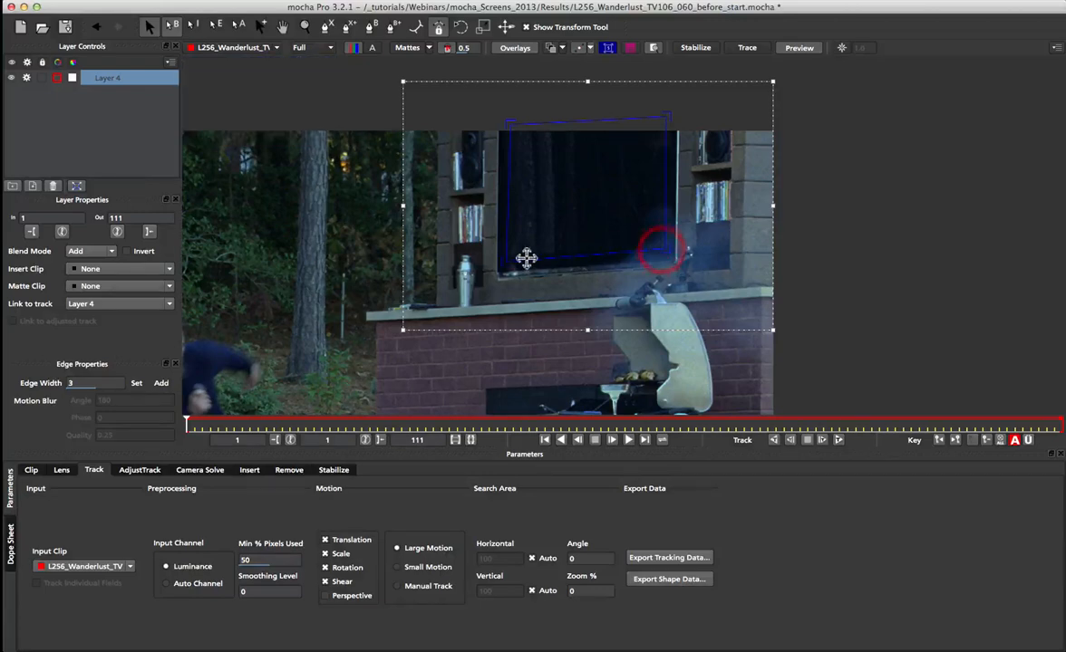
drag(508, 259, 509, 259)
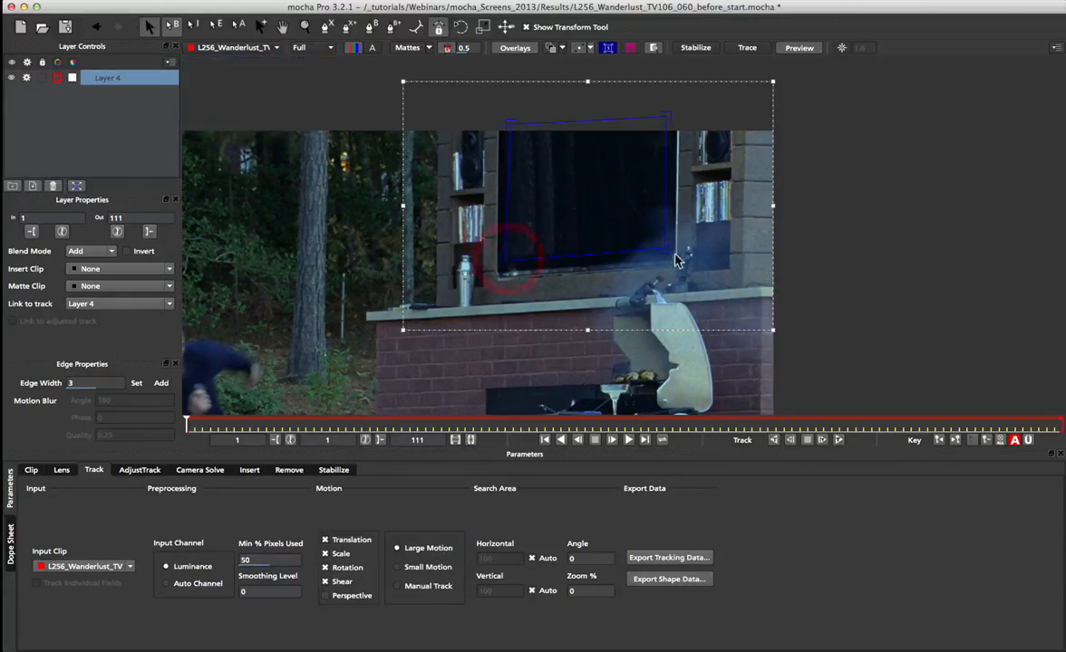
drag(672, 254, 659, 247)
Show the planar grid and raise the surface's two upper corners to match the wall's perspective
click(631, 47)
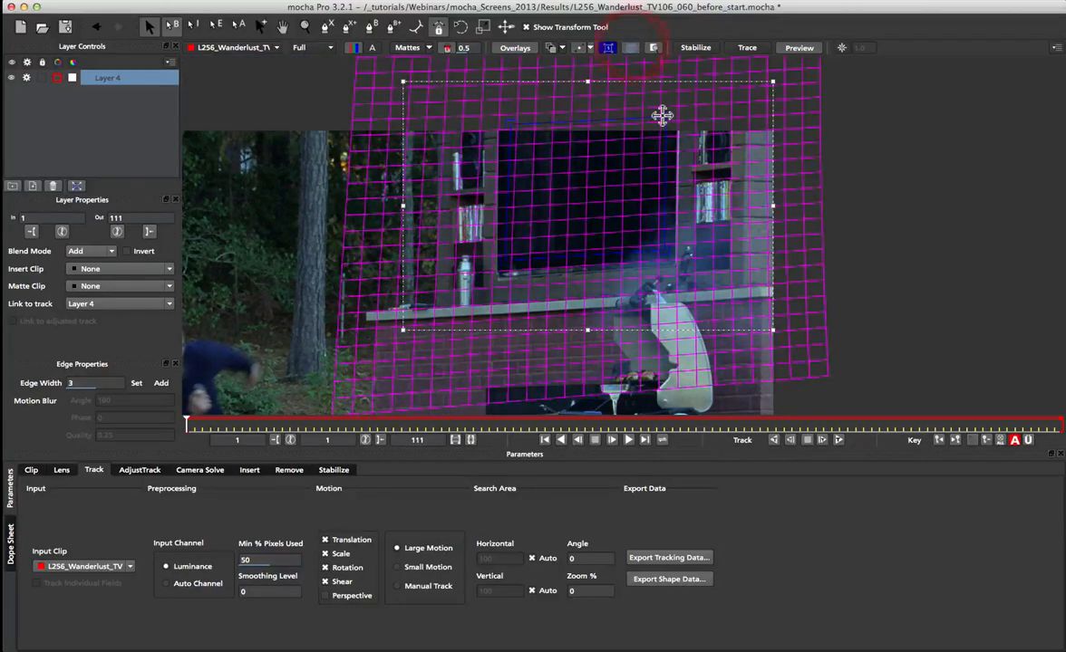
drag(661, 116, 662, 112)
drag(512, 125, 516, 118)
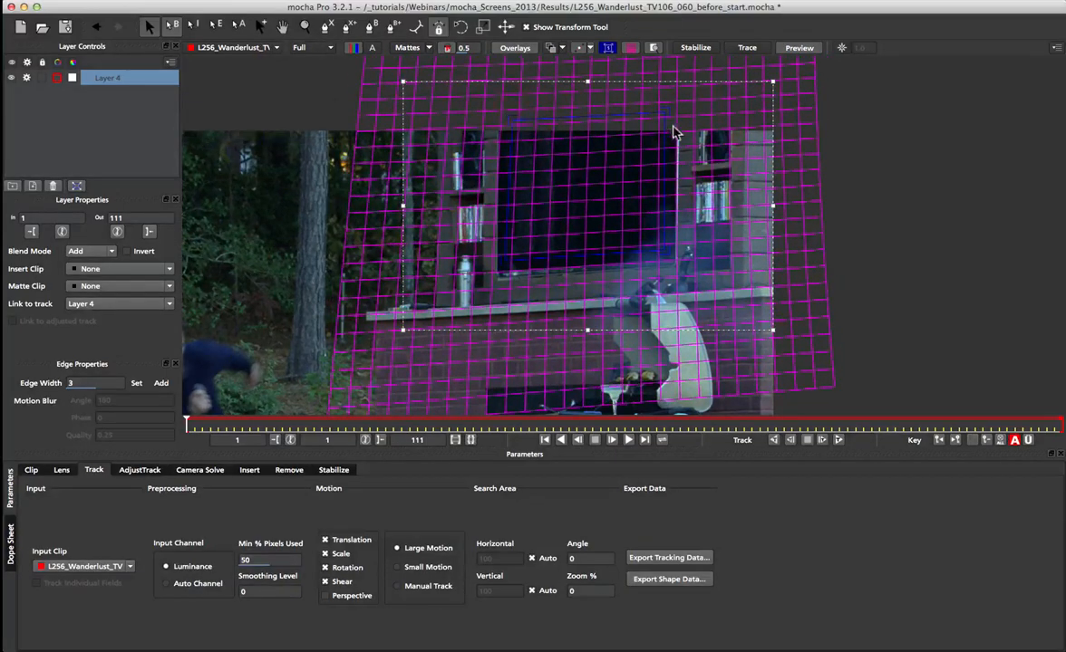
drag(662, 112, 663, 100)
drag(512, 115, 510, 111)
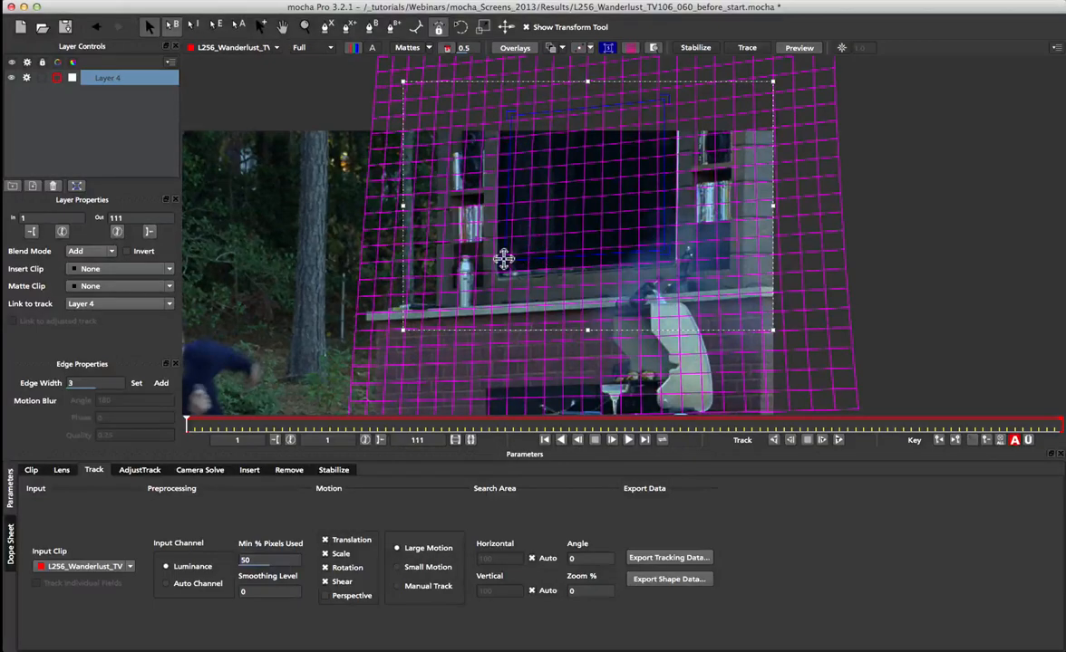
Adjust the surface's lower corners to the television's perspective and bring its top edge down to the visible screen area
drag(502, 259, 510, 262)
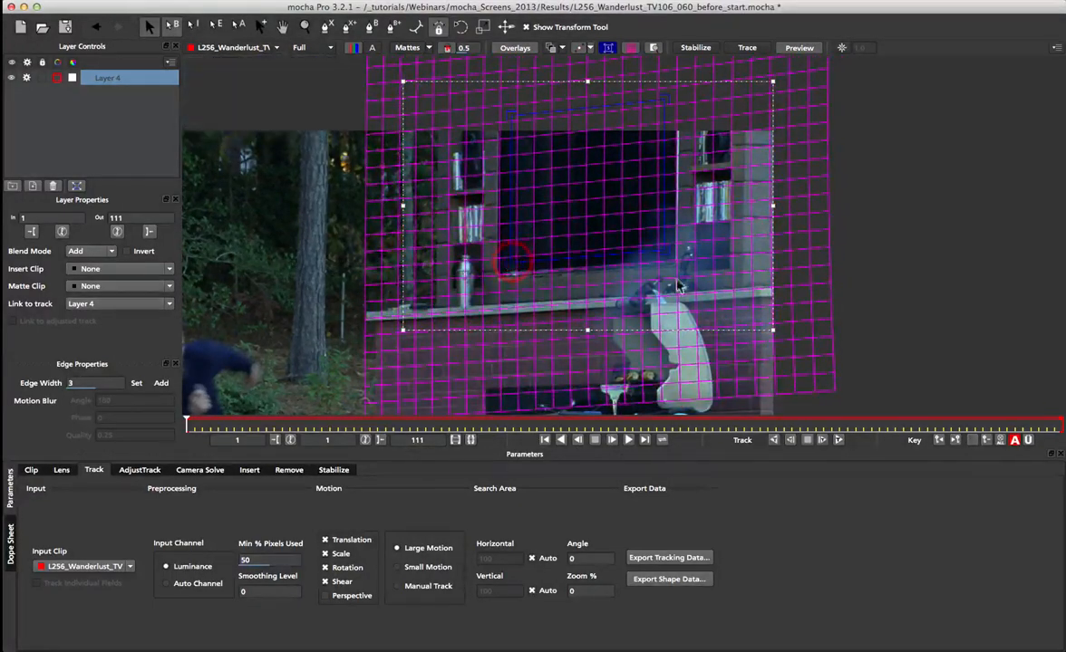
drag(662, 248, 663, 255)
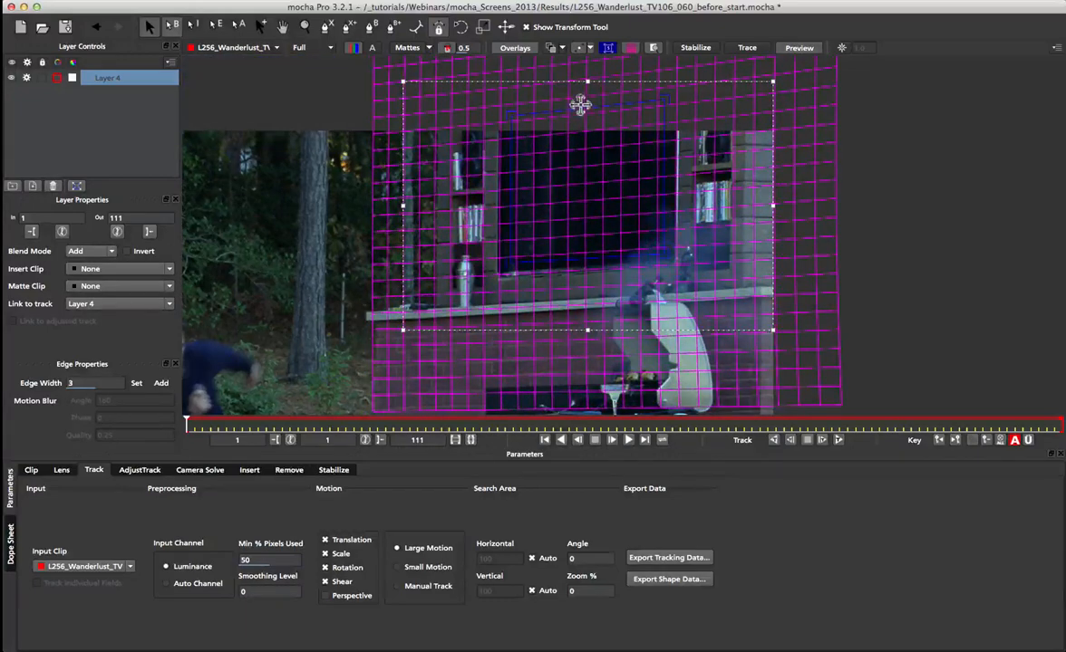
drag(576, 106, 577, 139)
drag(505, 150, 544, 137)
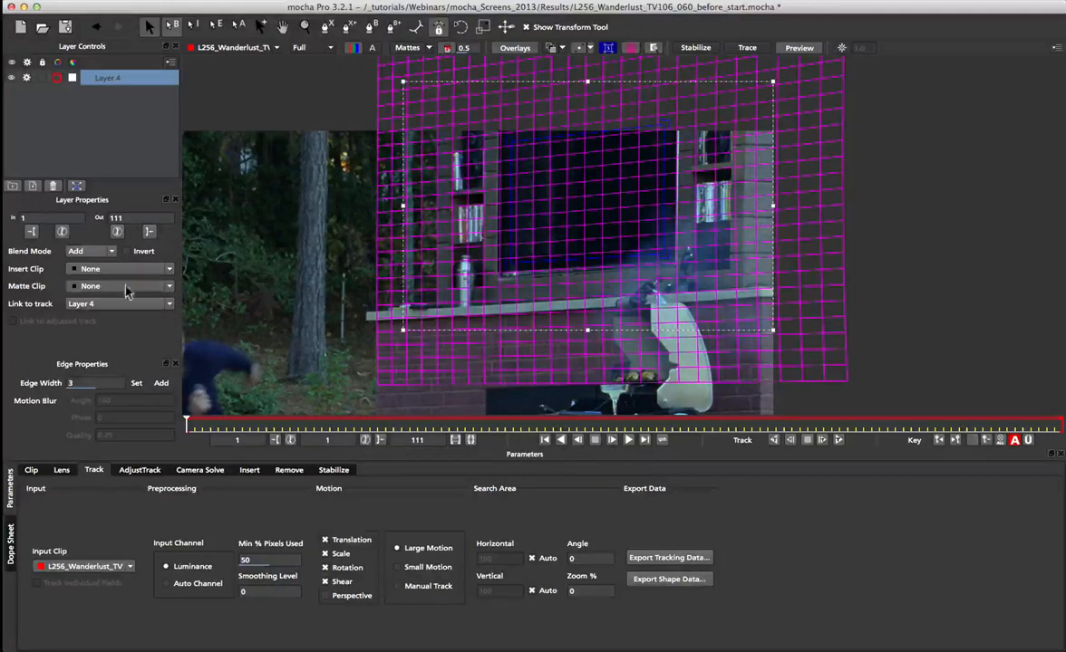
Preview the Logo insert clip on the planar surface, and reset the insert clip to None
click(91, 277)
click(117, 319)
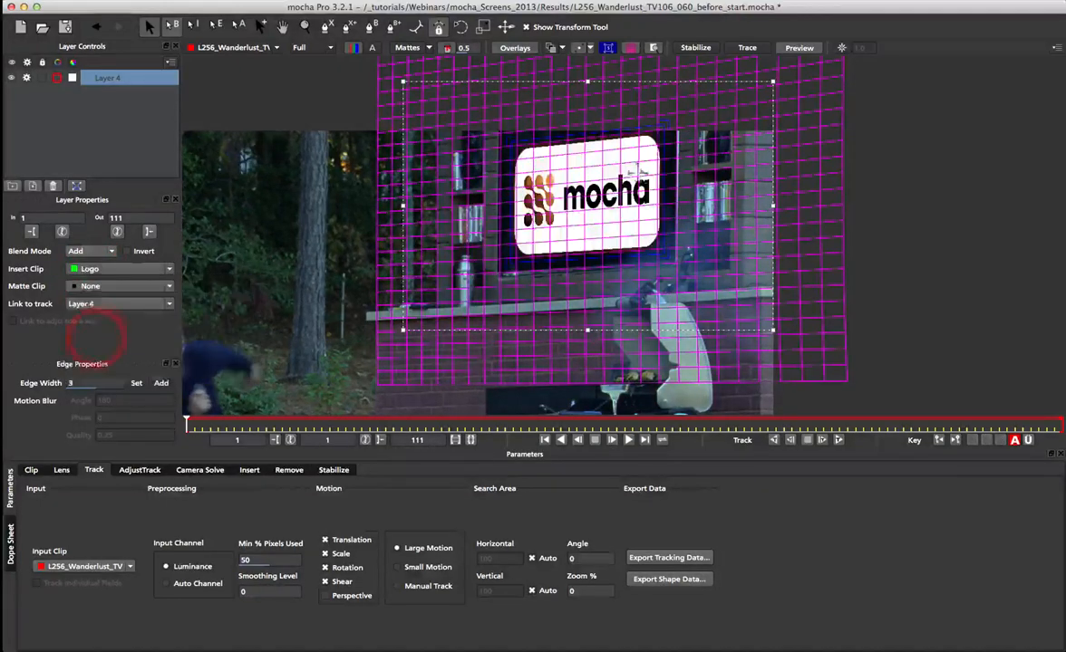
click(102, 275)
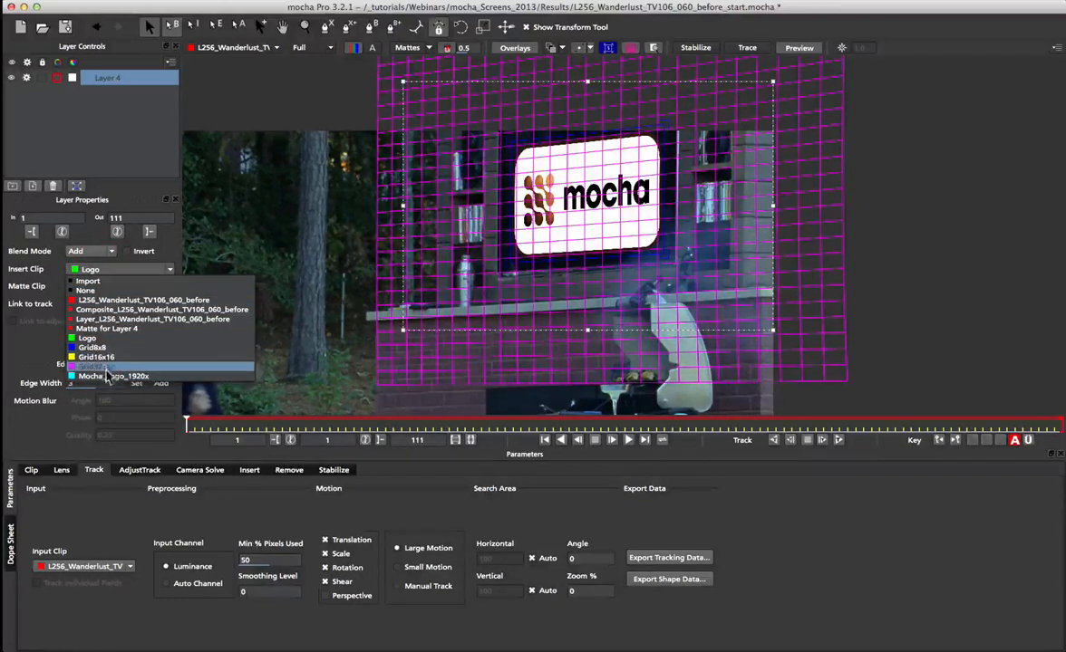
click(88, 290)
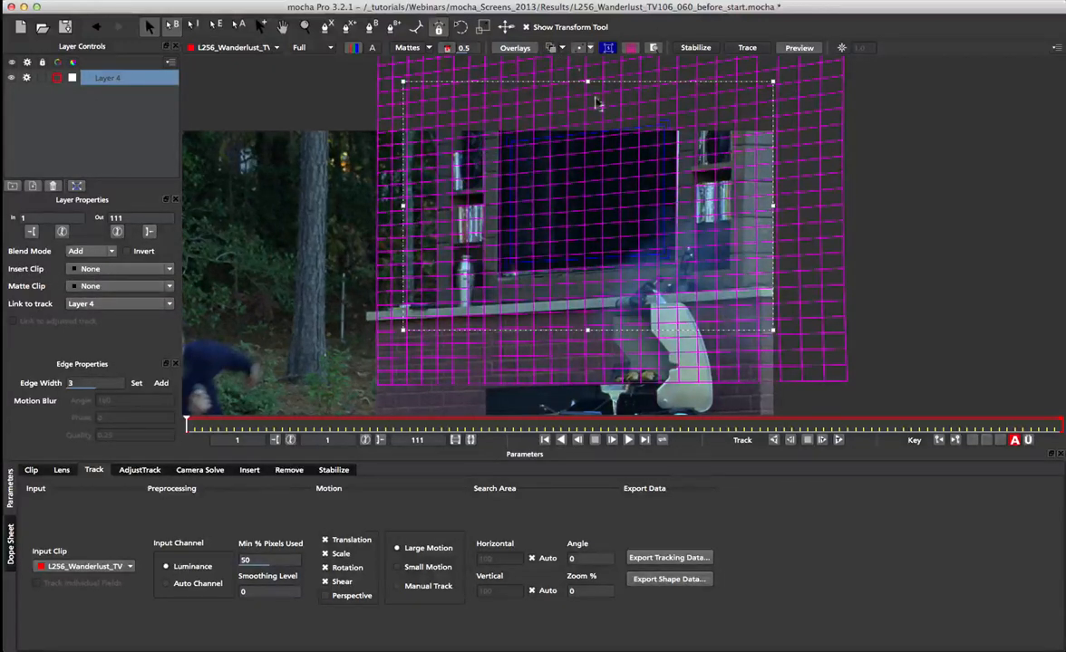
With the spline outlines and mattes shown, set the minimum percentage of pixels used to 90 and enable Perspective motion
click(553, 48)
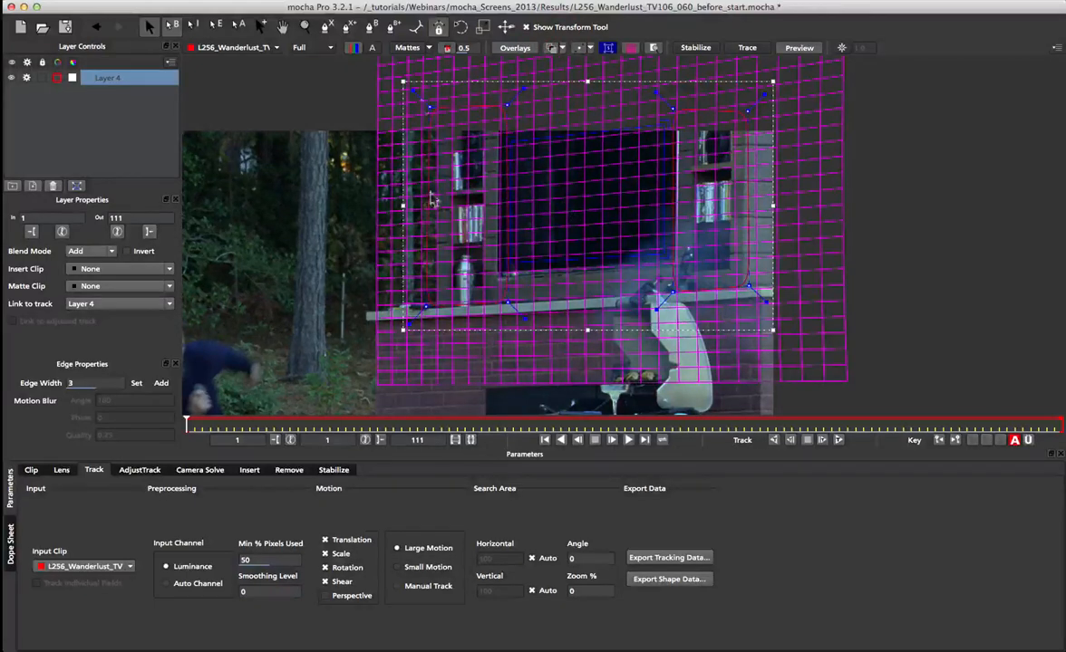
click(408, 48)
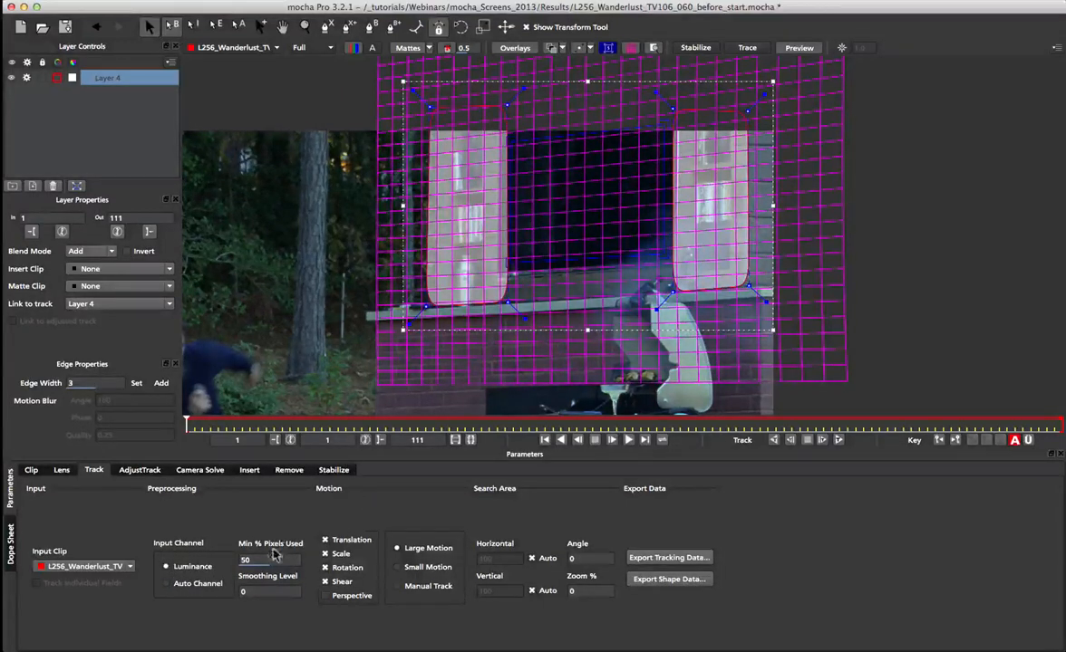
double_click(245, 560)
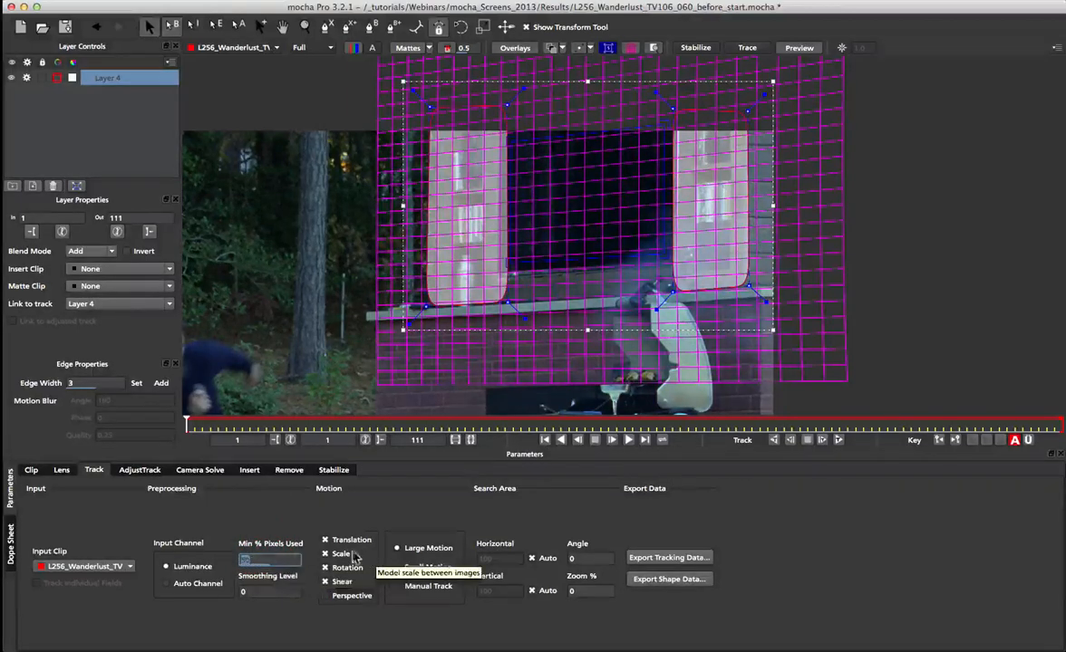
text(90)
key(Return)
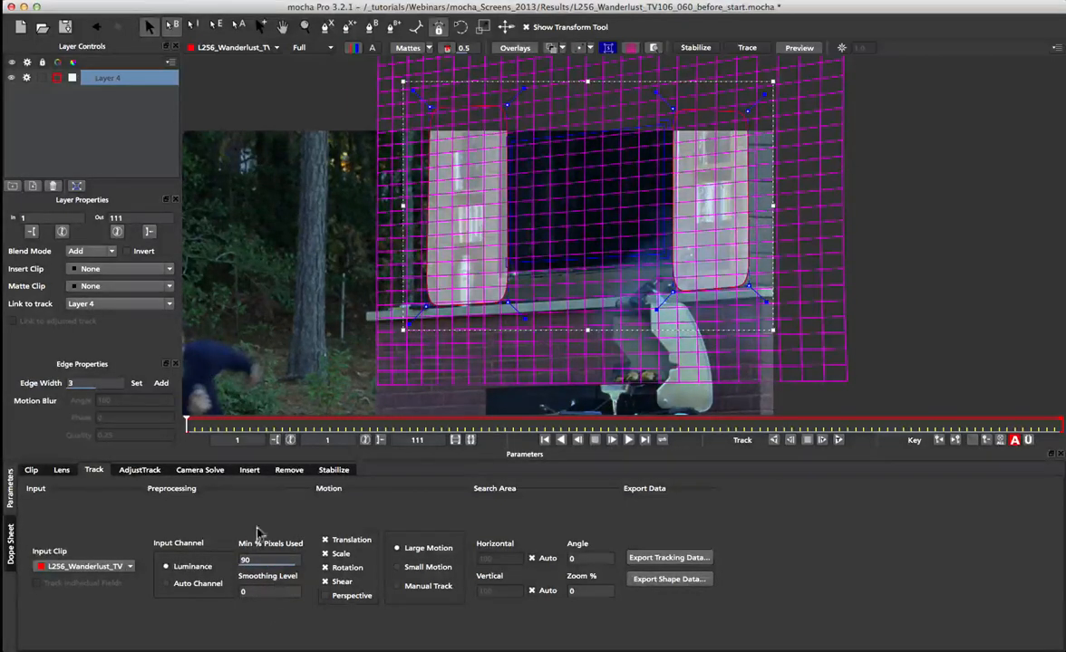
click(336, 599)
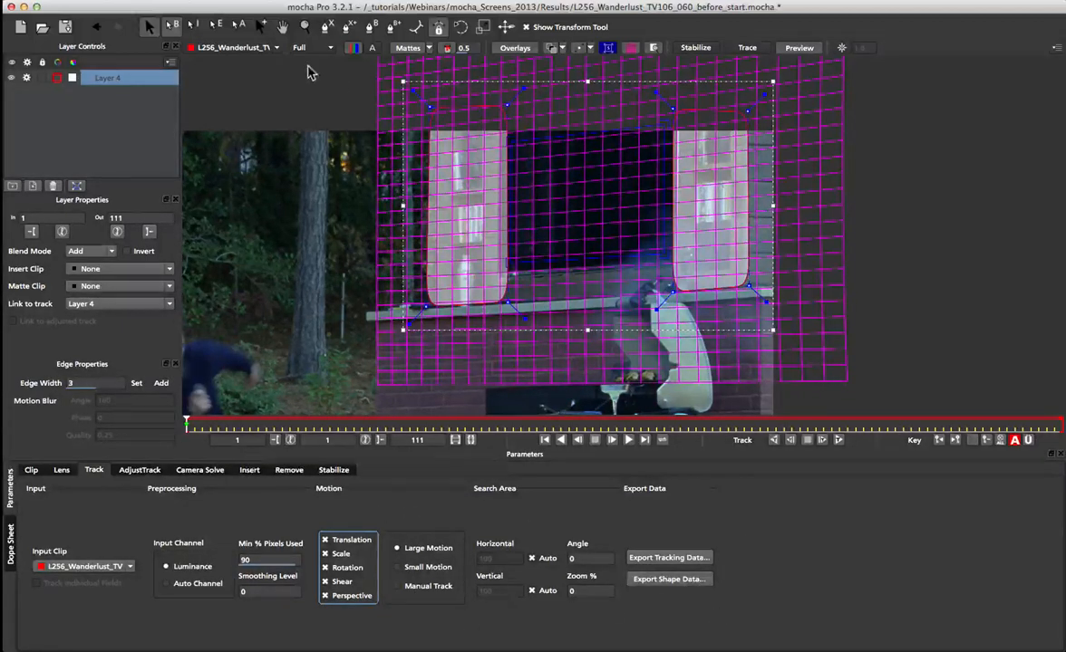
Rename the layer as "screen track" and track it forward through the clip
double_click(111, 77)
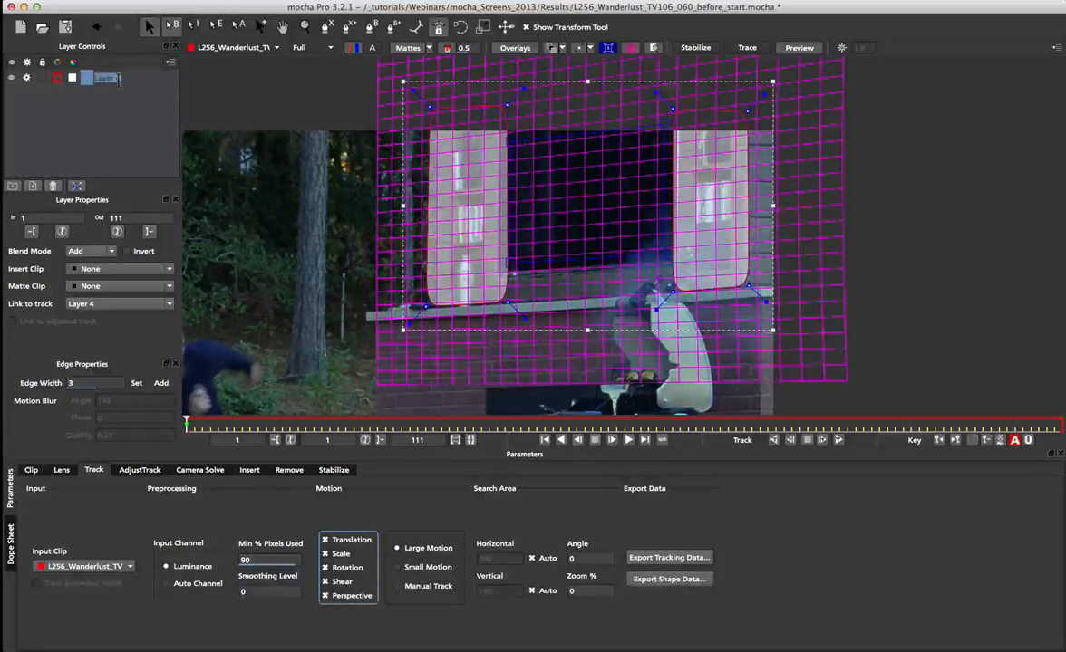
text(screen track)
key(Return)
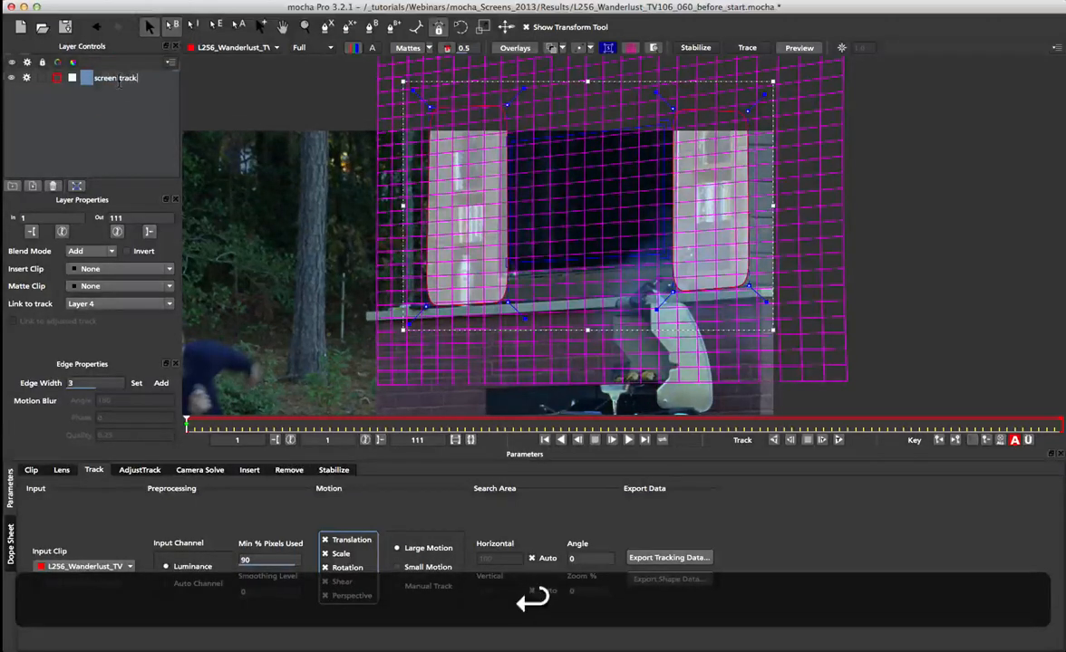
click(838, 440)
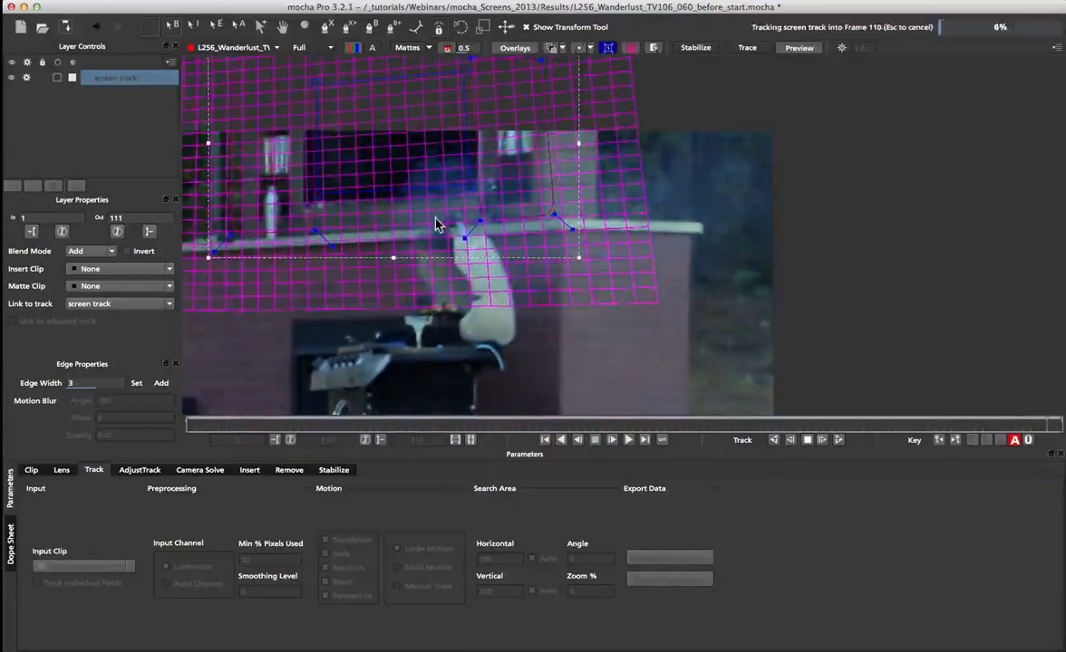
key(Escape)
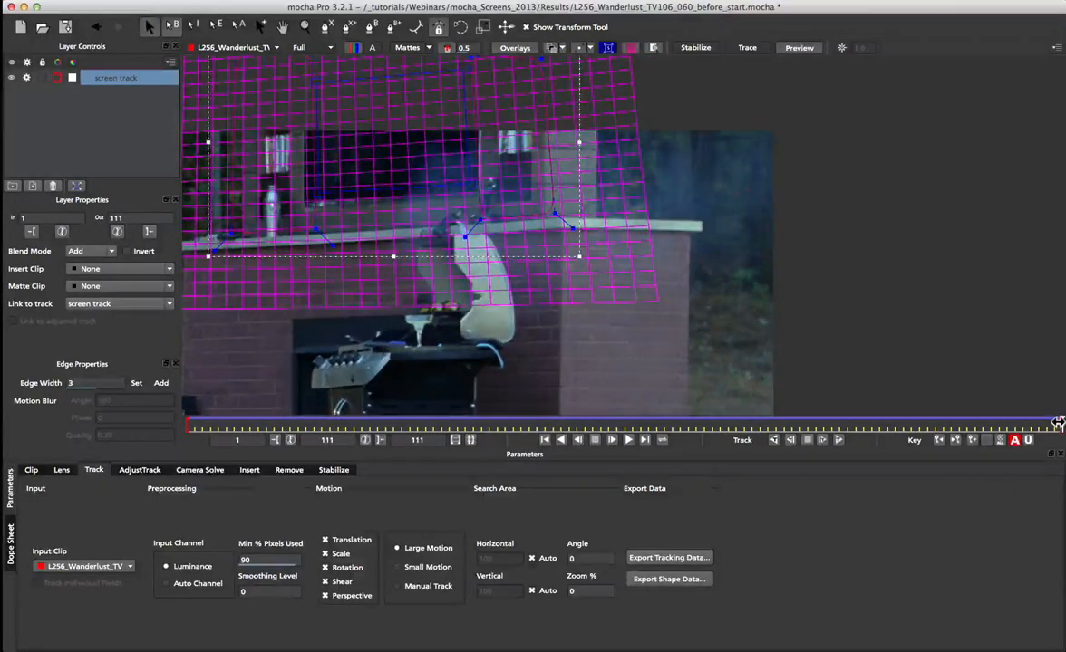
Return to frame 1 and import Mocha_Logo_1920x1080.png from the _Inserts folder as the layer's insert clip
drag(1058, 423, 156, 403)
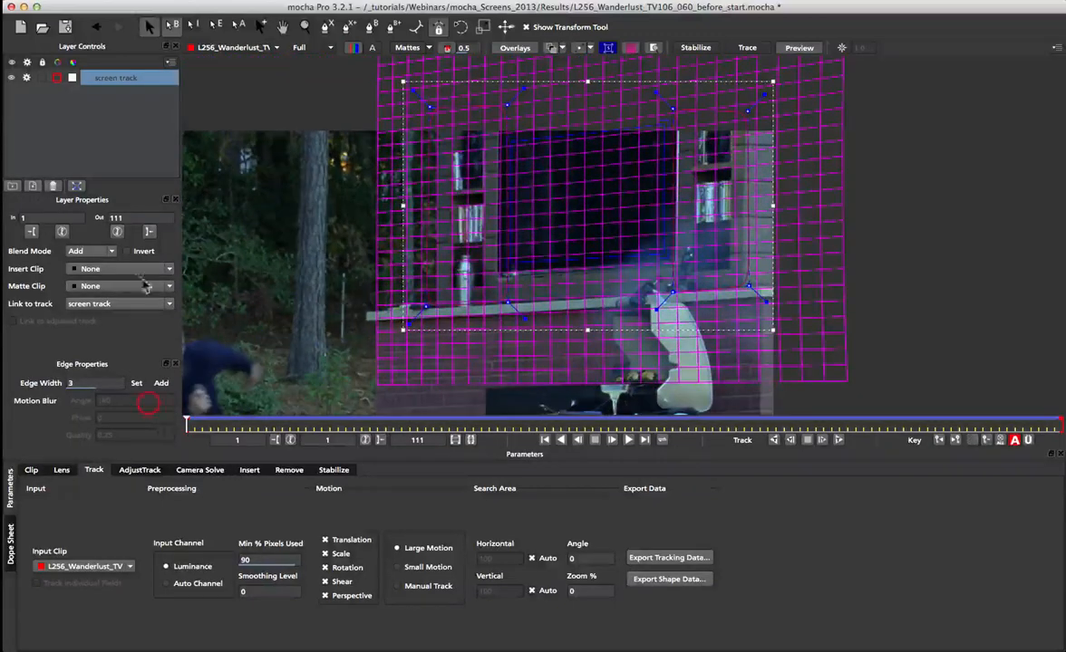
click(100, 268)
click(96, 279)
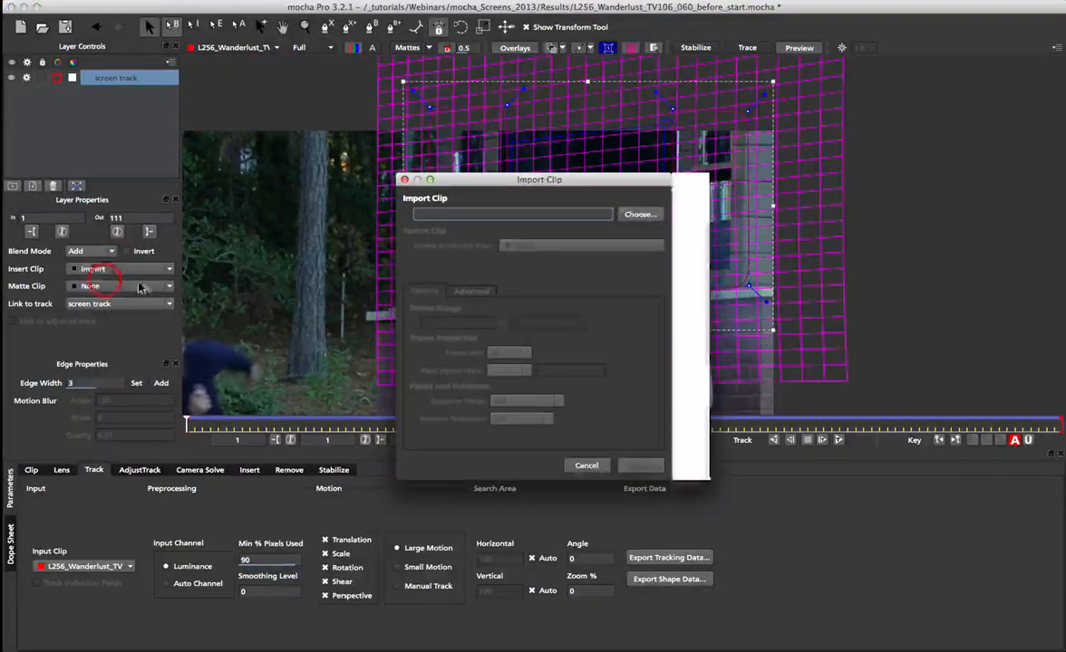
click(626, 214)
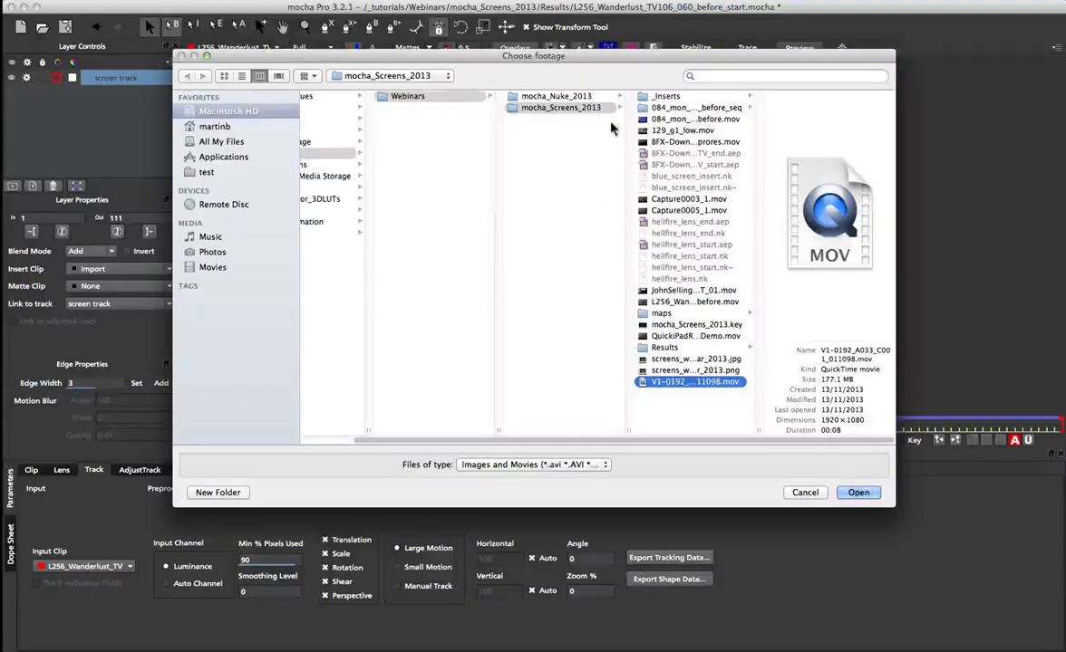
click(654, 97)
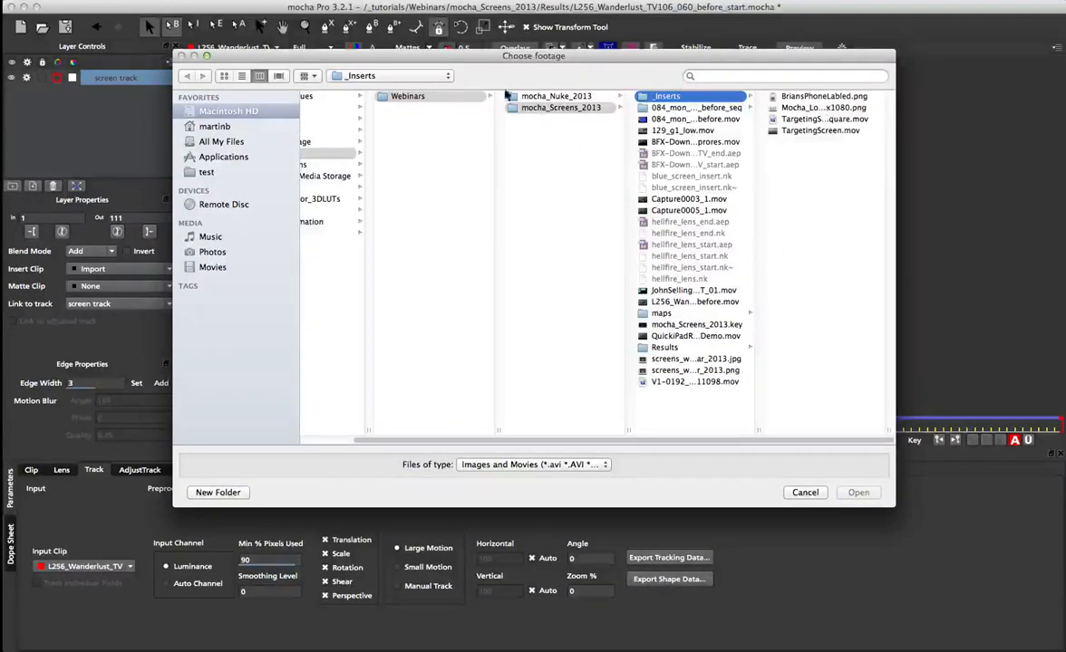
click(818, 108)
click(858, 492)
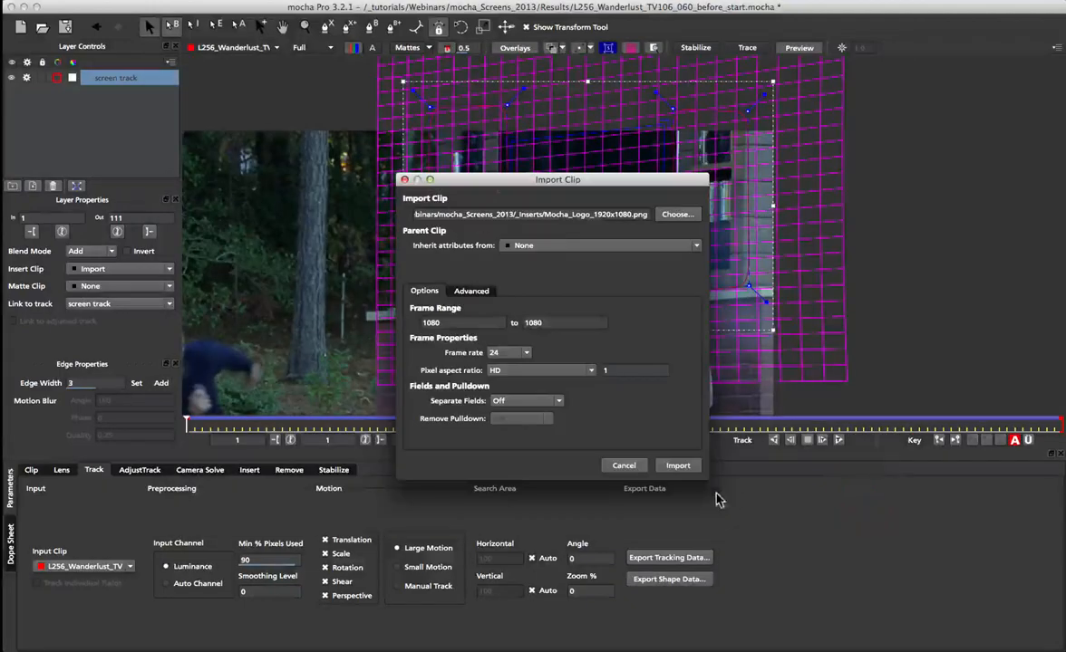
click(684, 467)
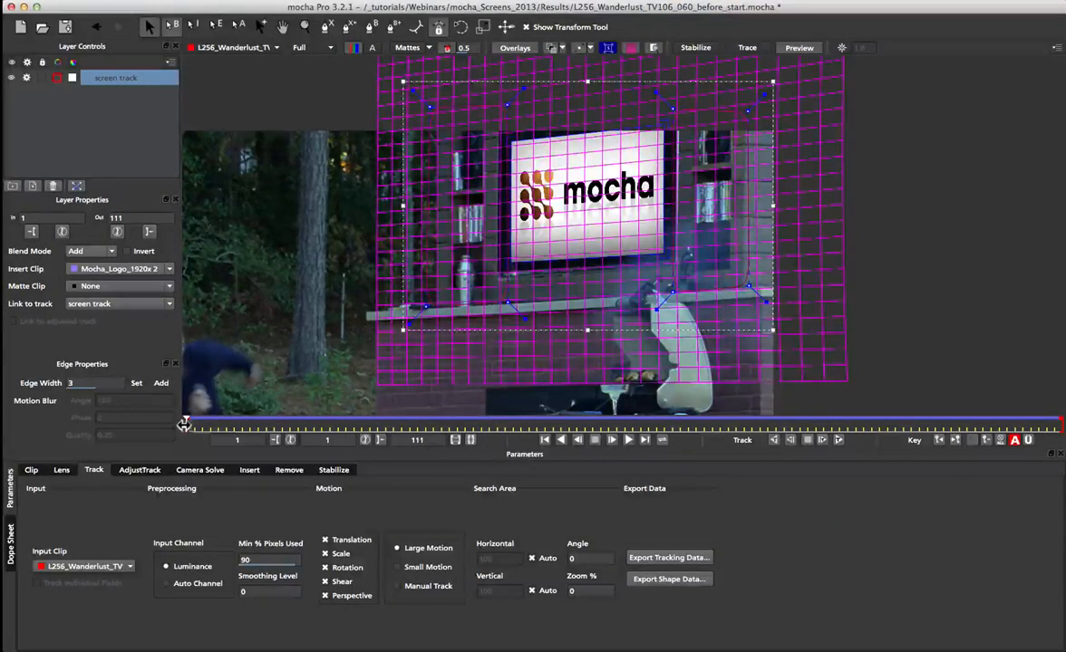
Scrub through the tracked clip to the last frame and back to frame 61, checking the logo insert for drift
drag(184, 424, 1062, 432)
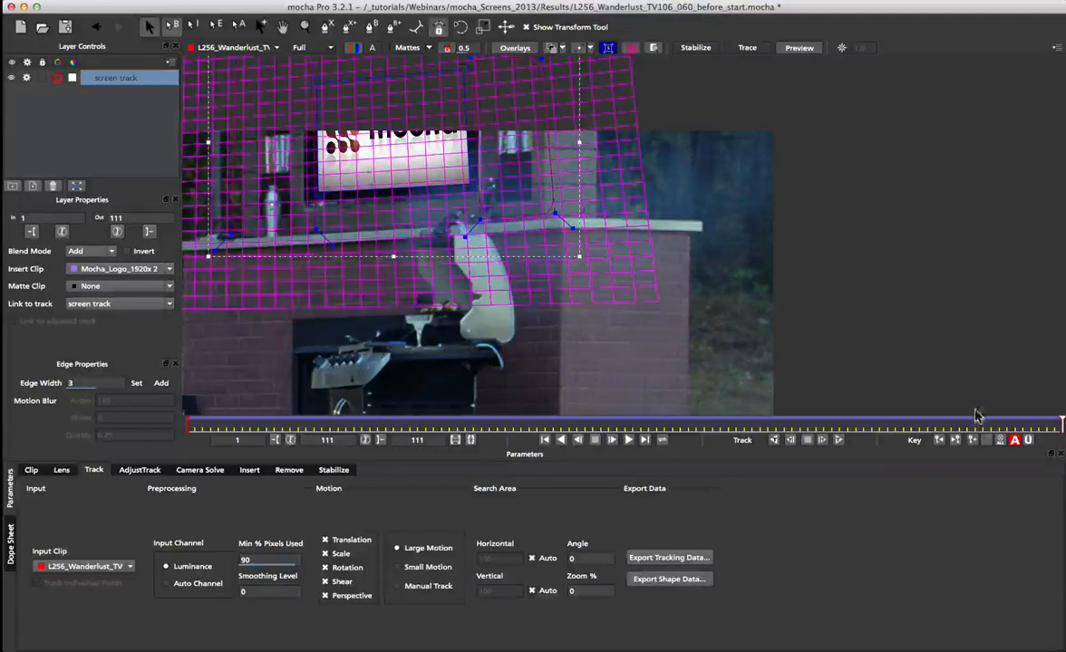
drag(976, 423, 1062, 422)
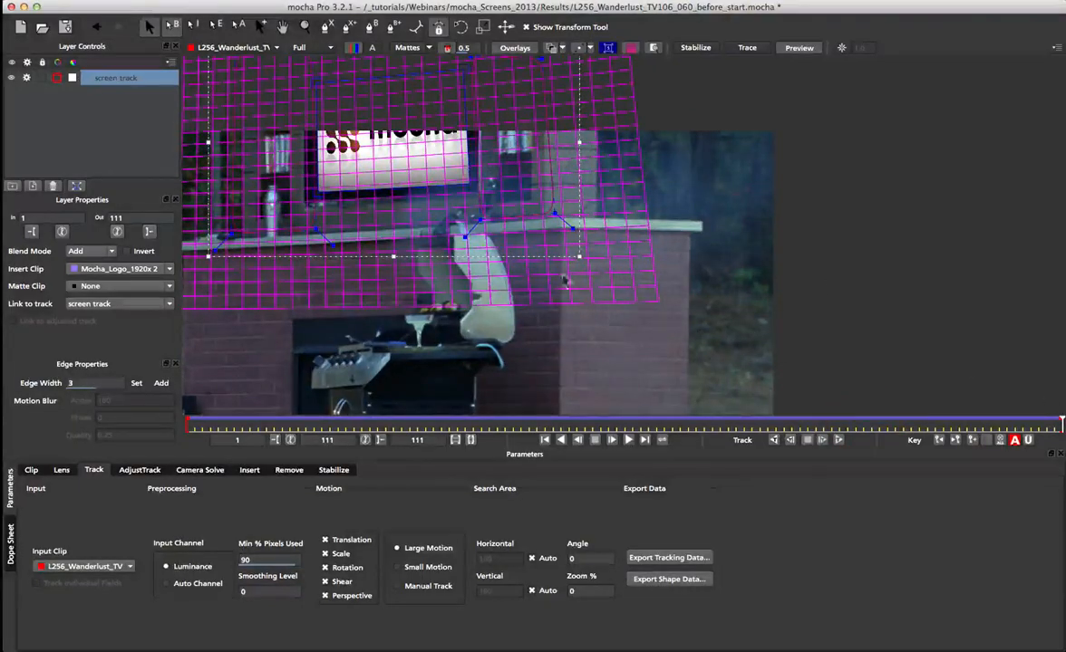
drag(974, 420, 590, 419)
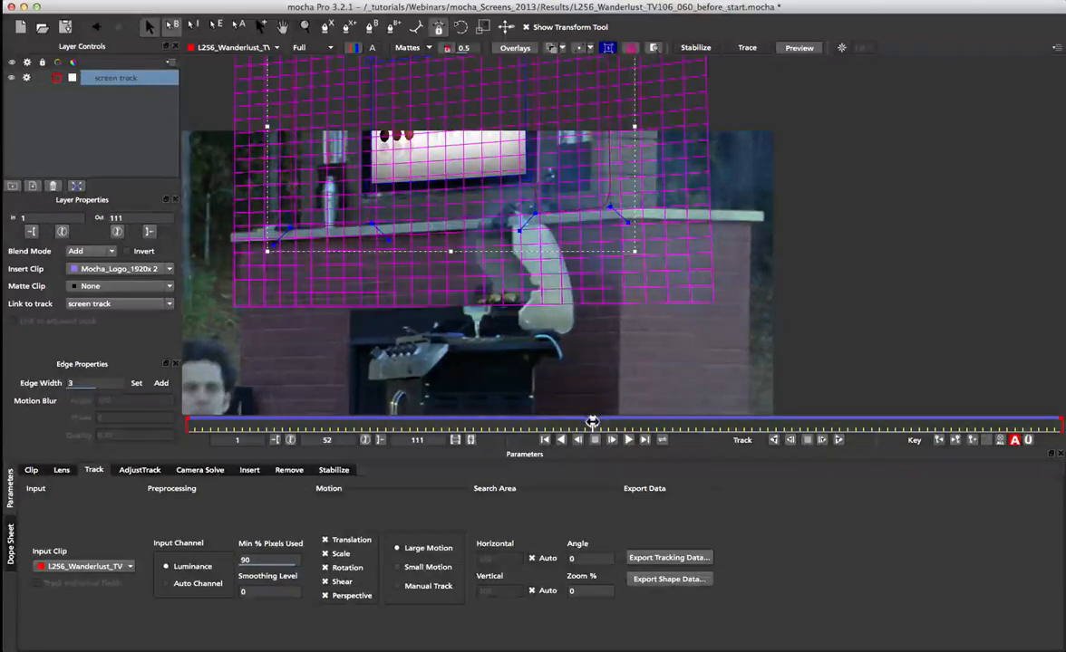
drag(591, 419, 664, 409)
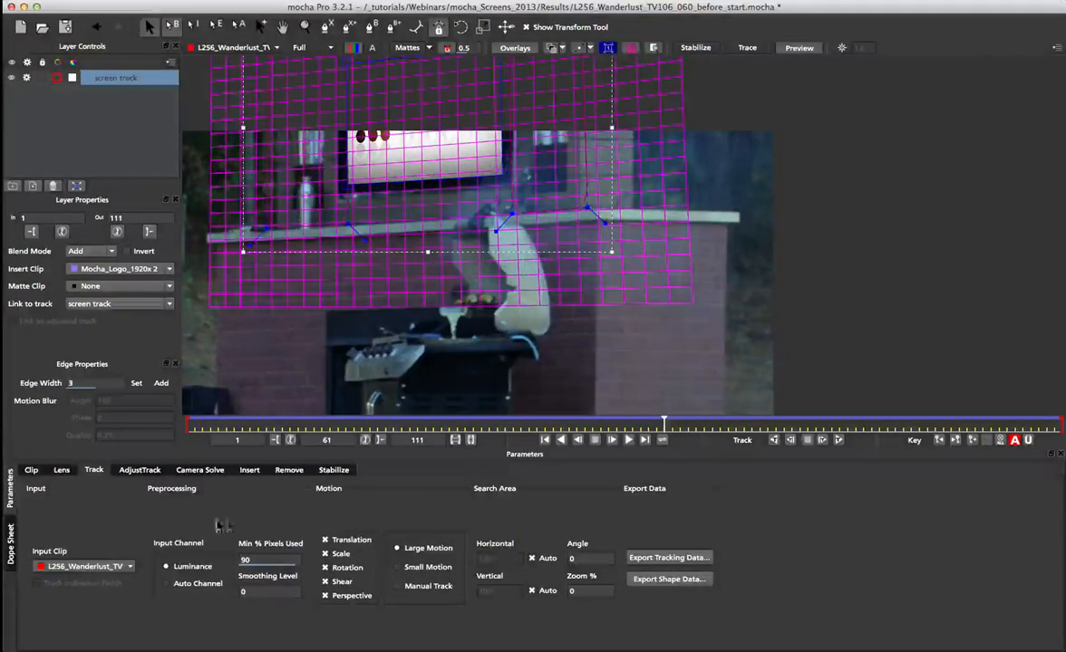
In AdjustTrack at frame 61, move the lower-left reference point to the television frame's corner and the lower-right one onto the adjacent shelf
click(143, 472)
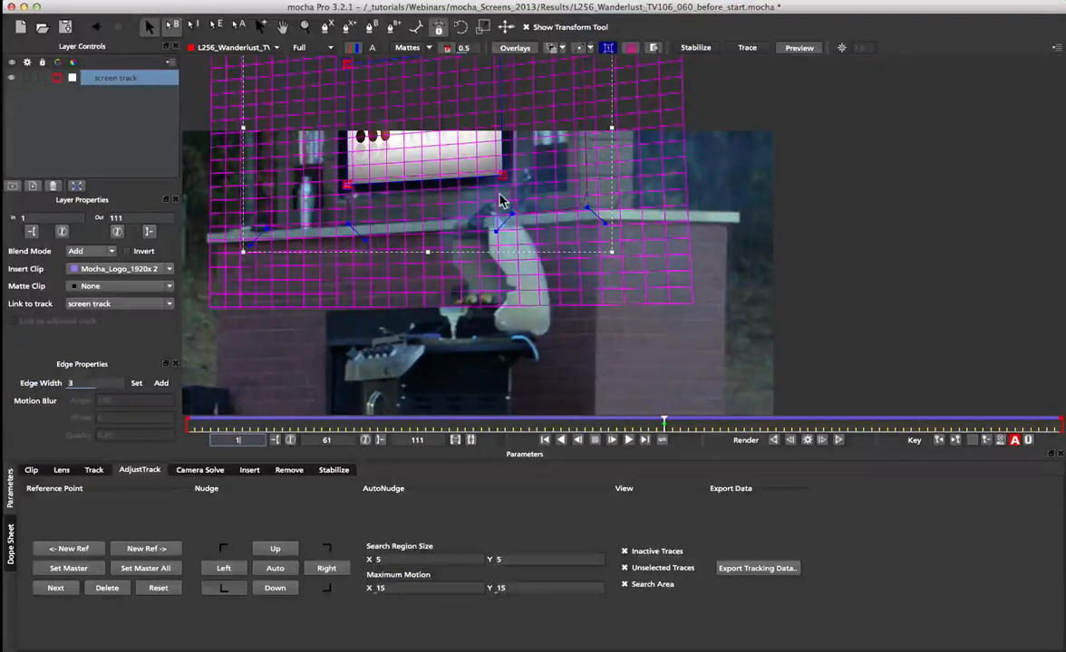
drag(664, 424, 758, 426)
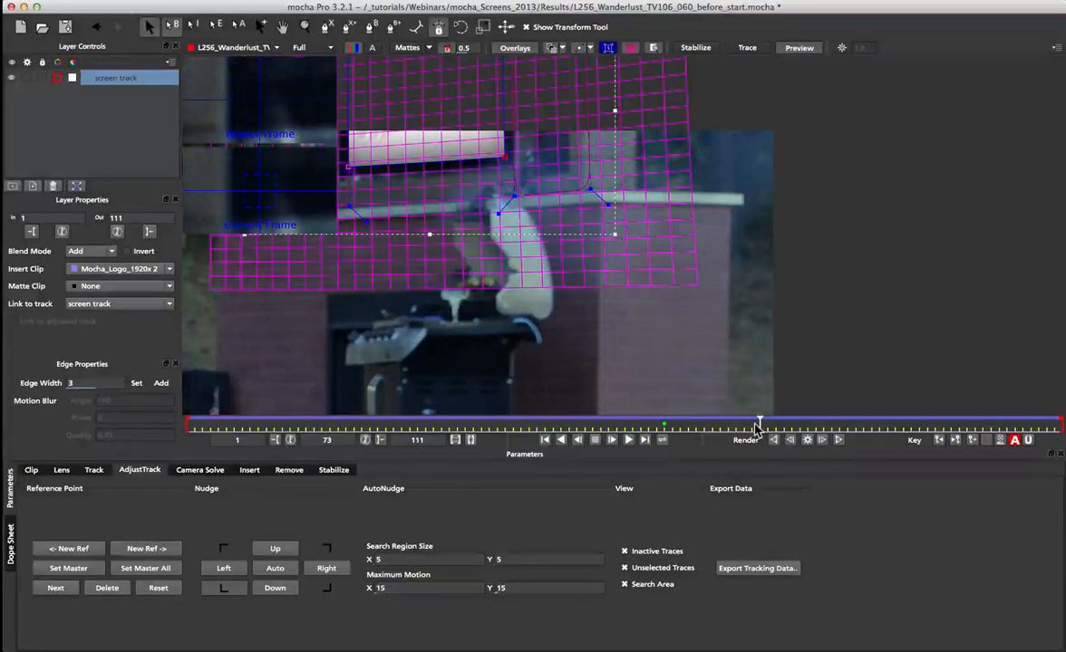
drag(761, 425, 661, 437)
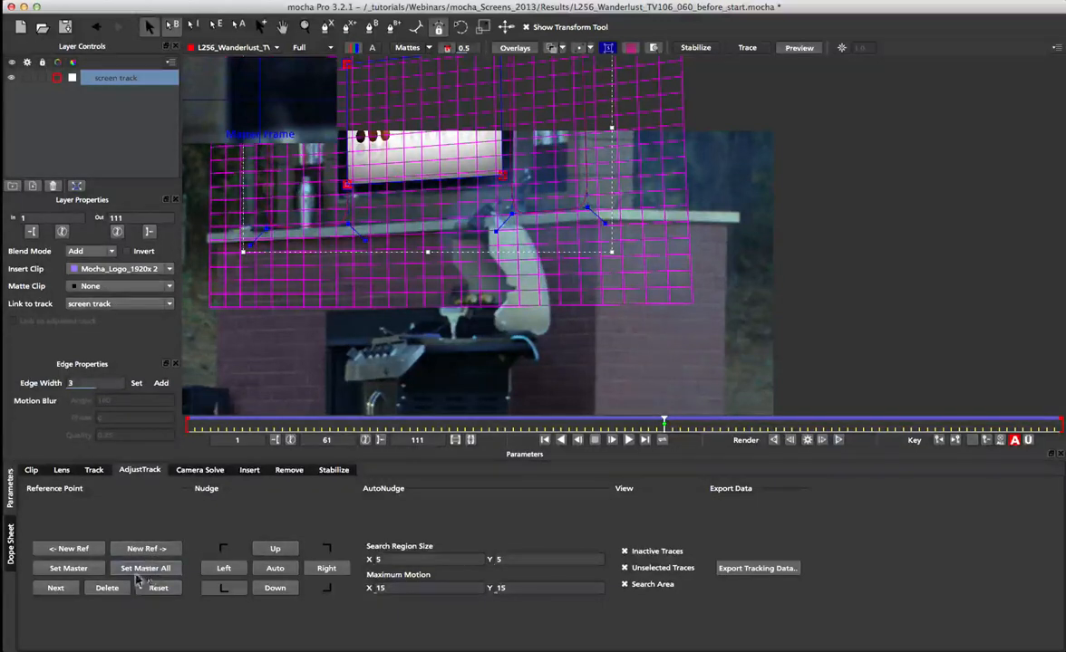
click(148, 550)
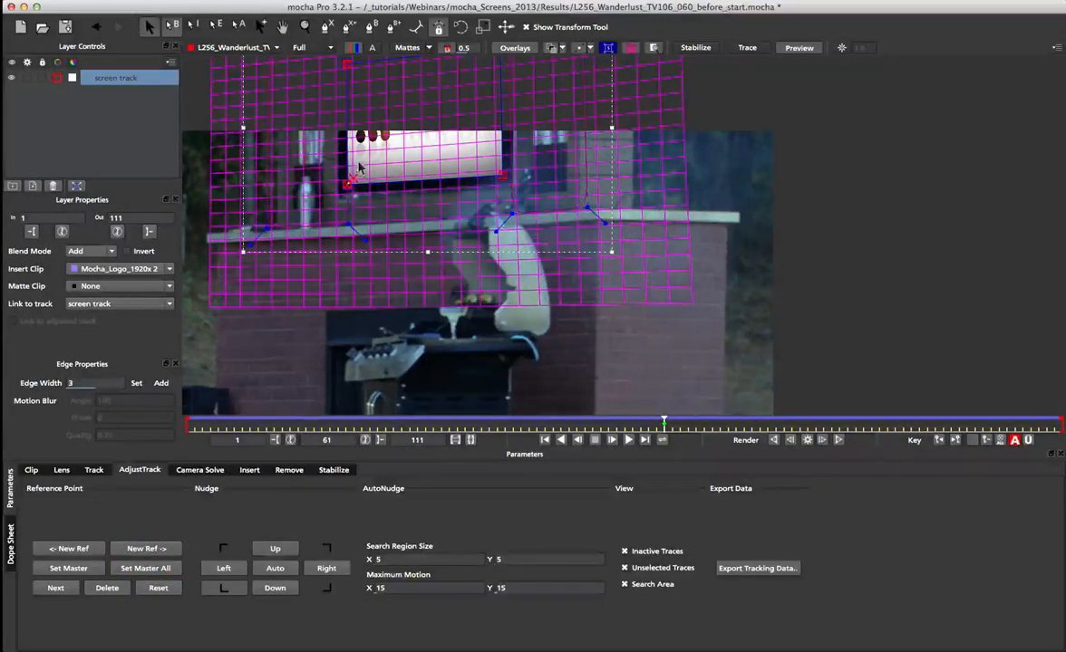
mouse_move(349, 184)
mouse_down()
mouse_move(356, 199)
mouse_move(333, 193)
mouse_up()
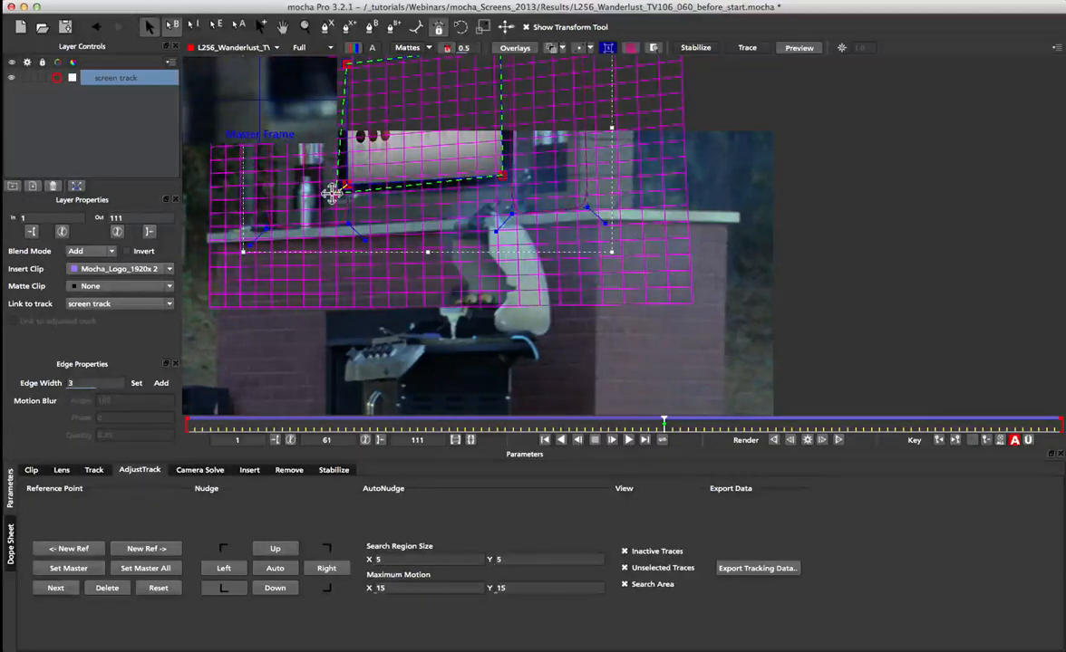
click(327, 588)
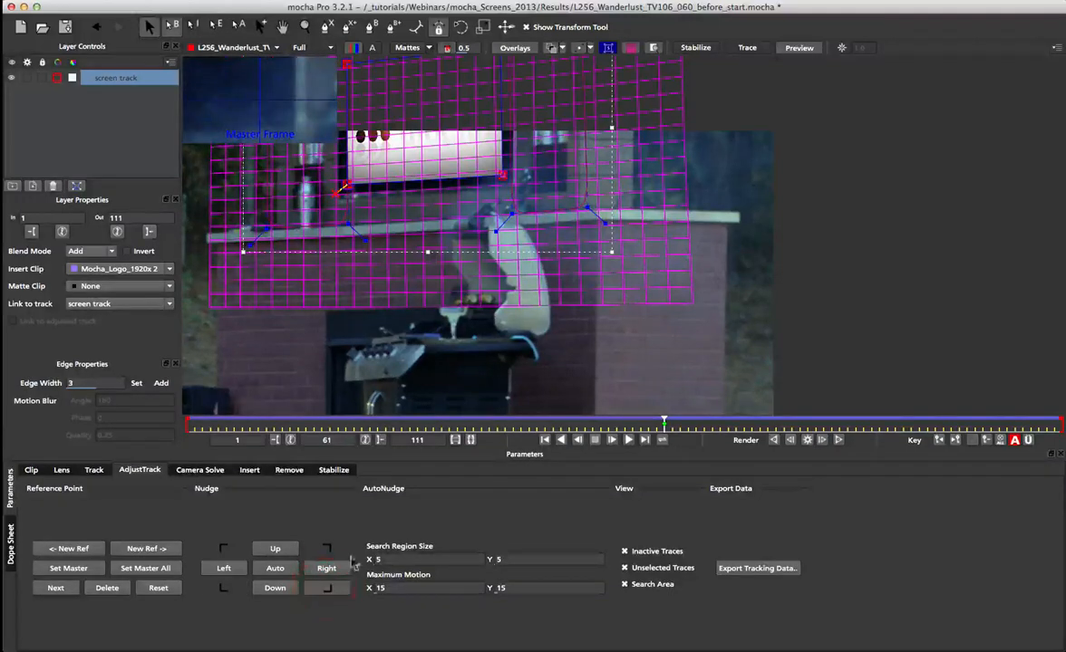
drag(500, 175, 566, 174)
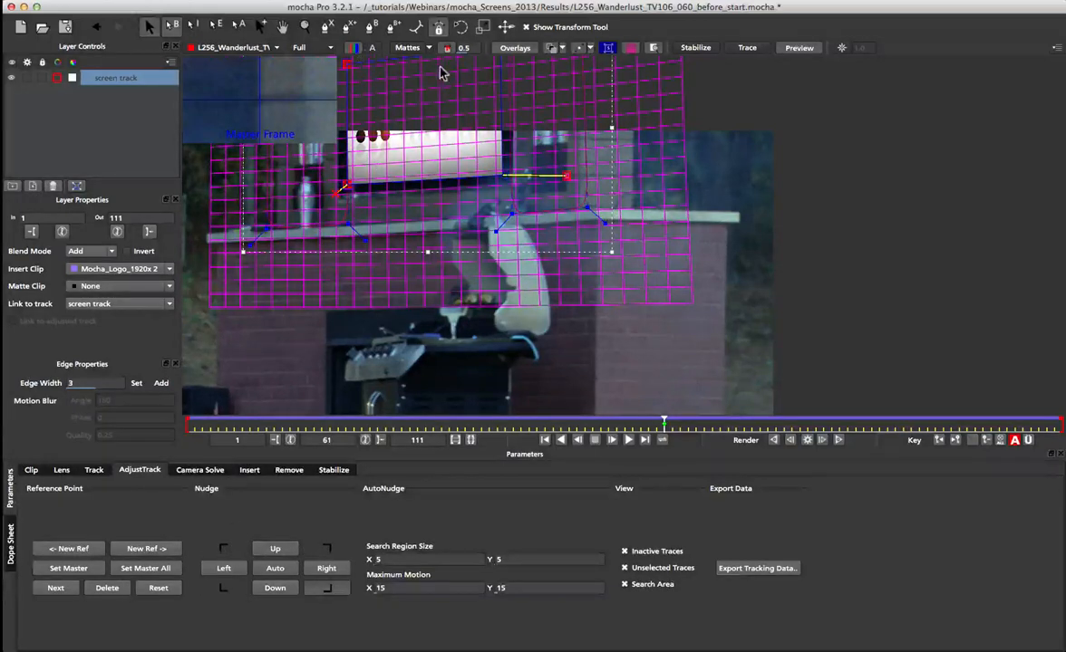
Cycle through the corner reference points to inspect each one in the zoomed master frame view
click(225, 550)
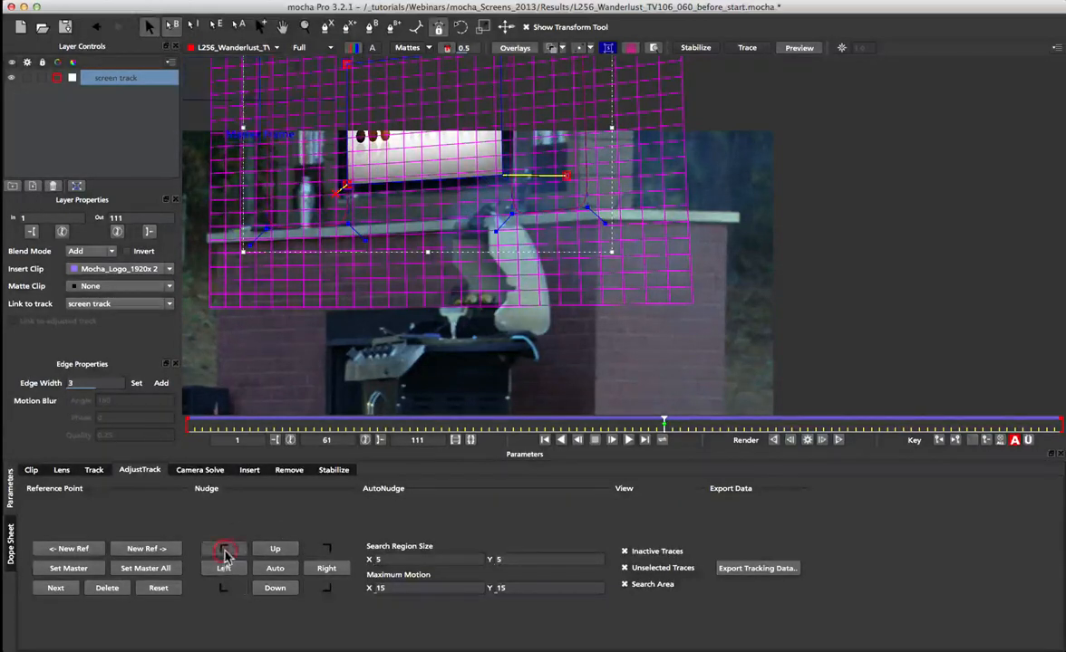
click(324, 550)
click(328, 587)
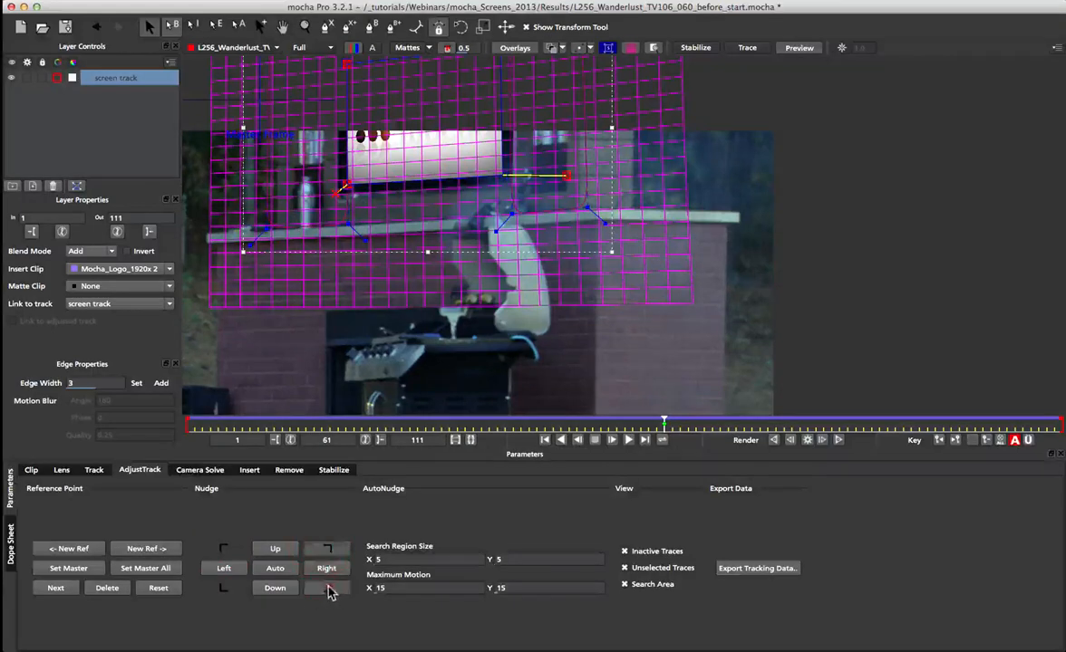
click(223, 589)
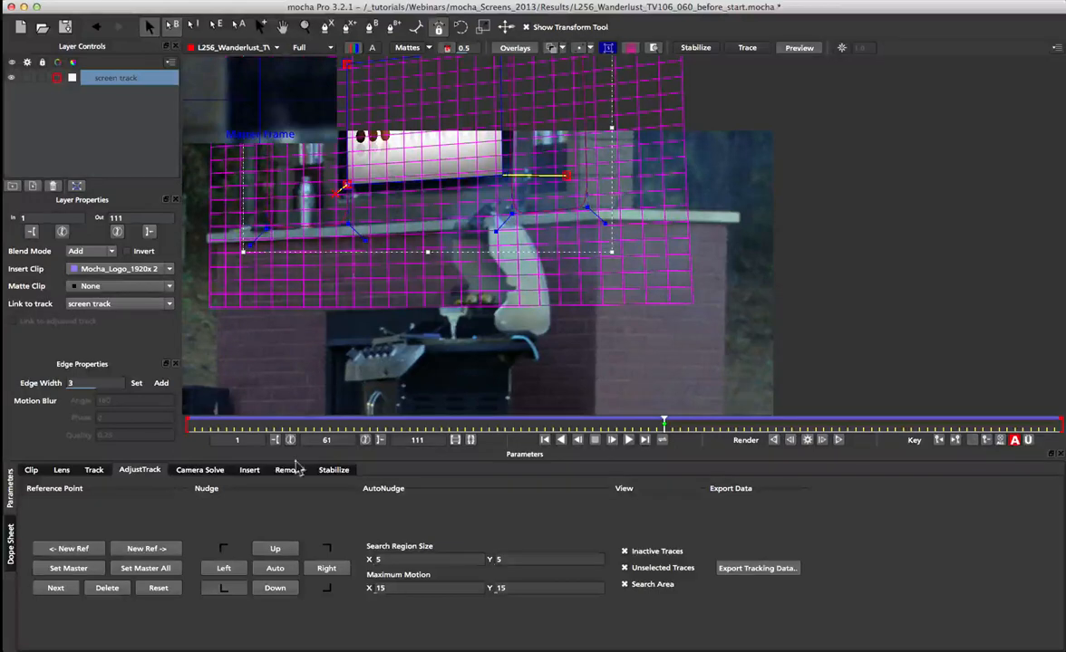
click(222, 573)
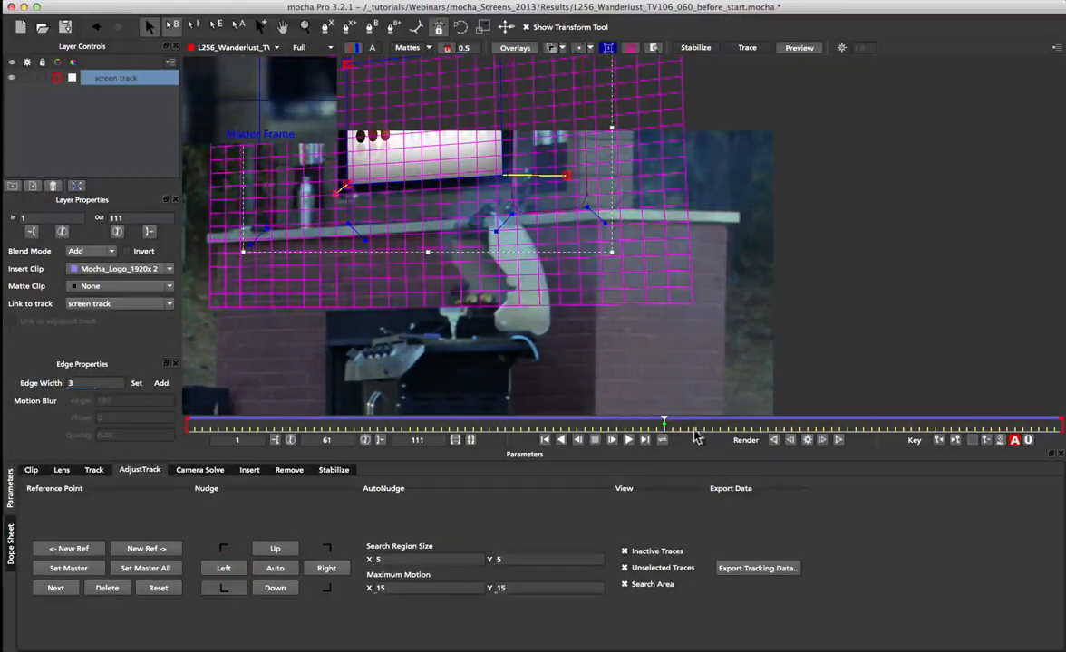
Nudge the lower-left reference point down at the last frame, 111, and return to frame 61
drag(661, 425, 1062, 424)
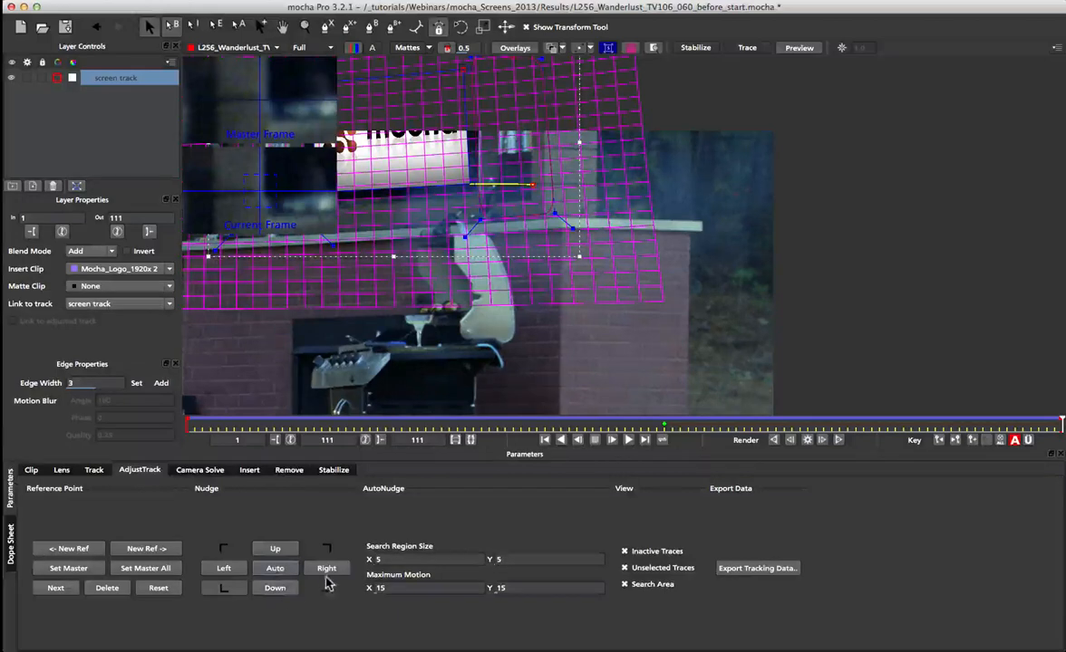
click(276, 589)
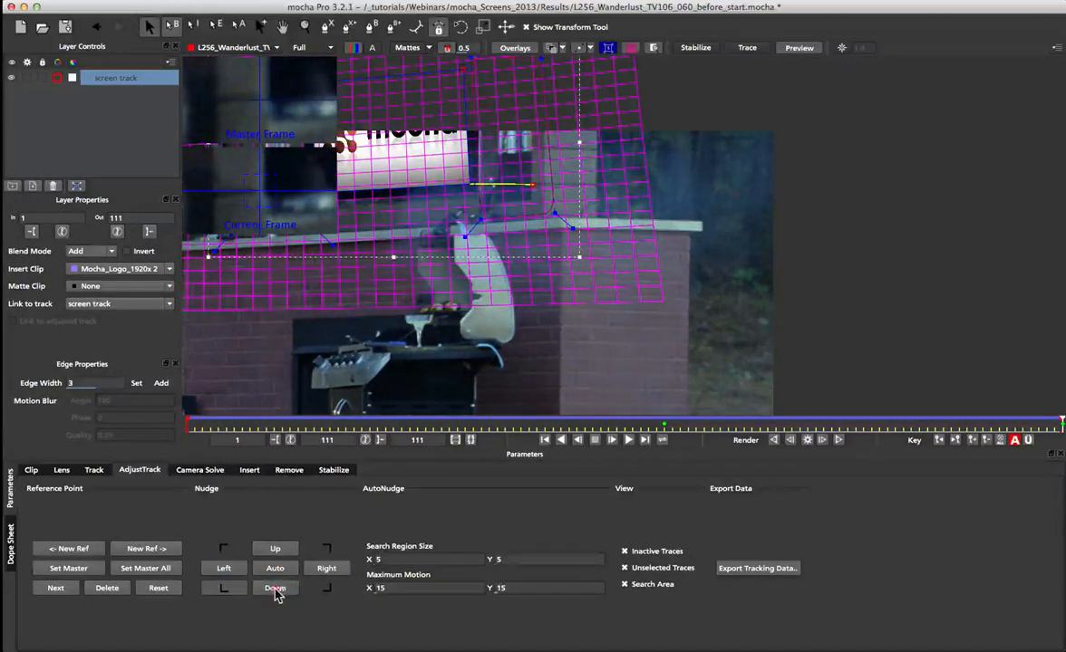
drag(1060, 426, 663, 432)
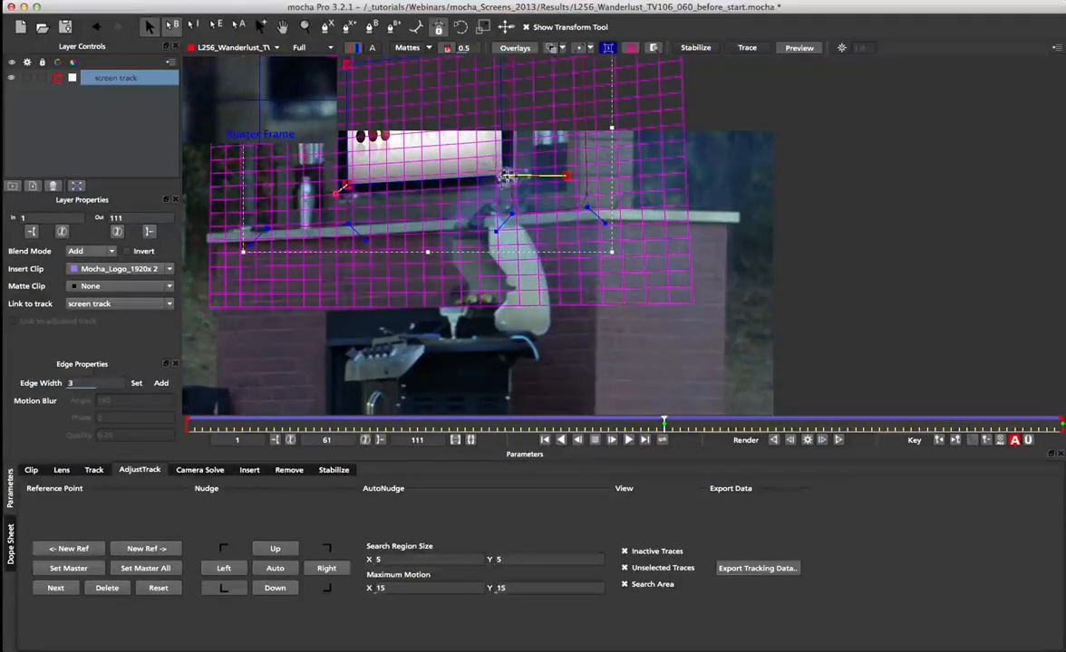
Select the lower-right reference point and correct its position on the shelf at the last frame, 111
click(328, 589)
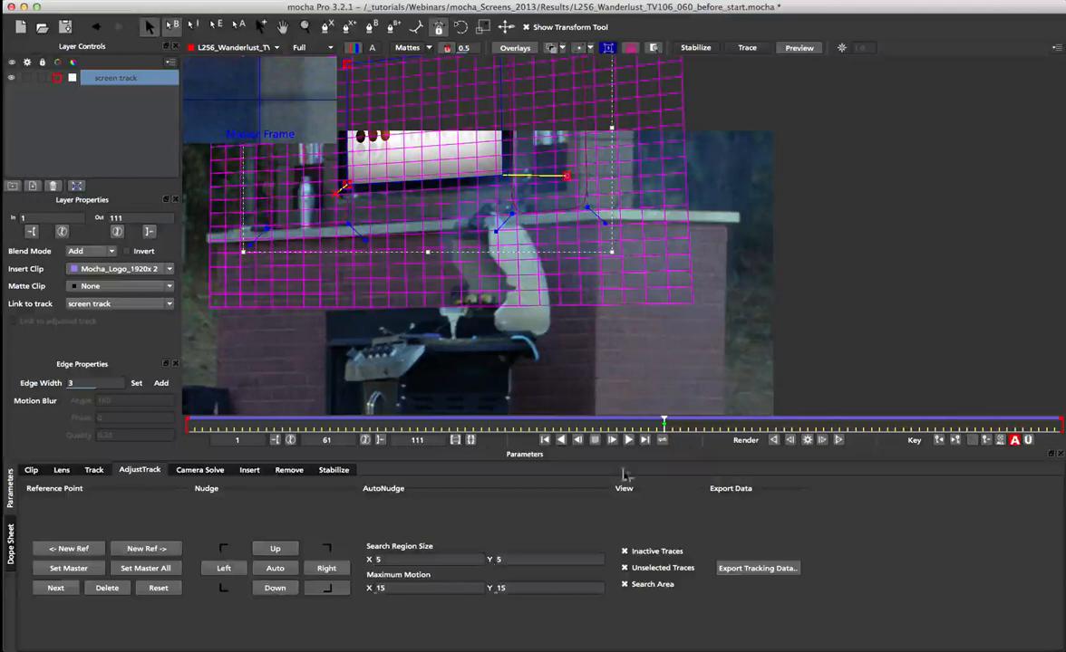
drag(665, 423, 1062, 423)
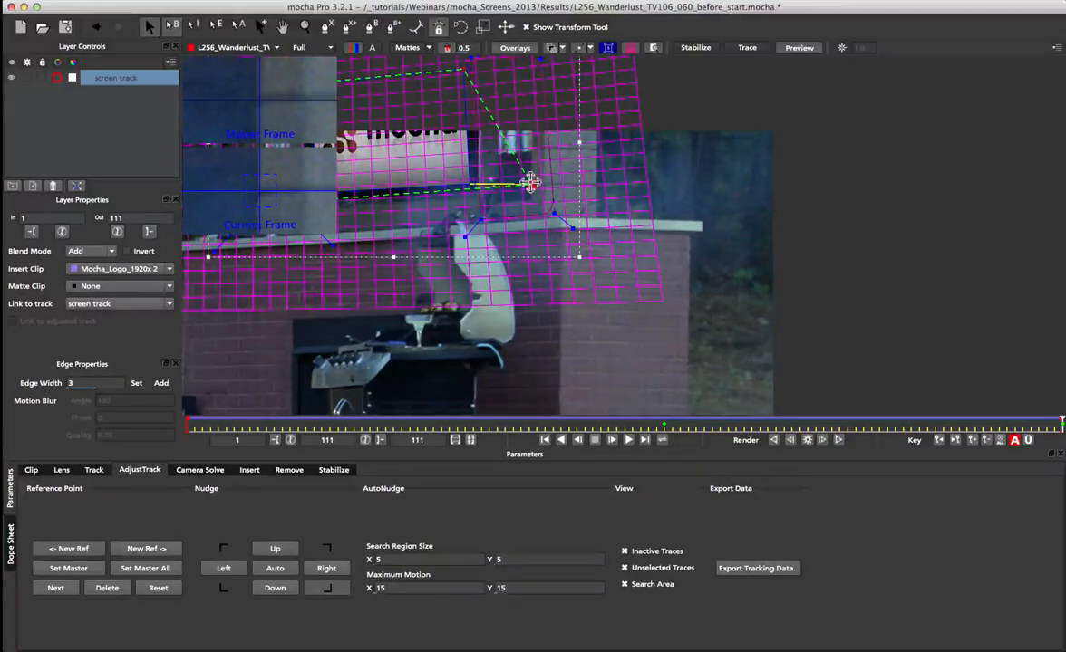
click(530, 184)
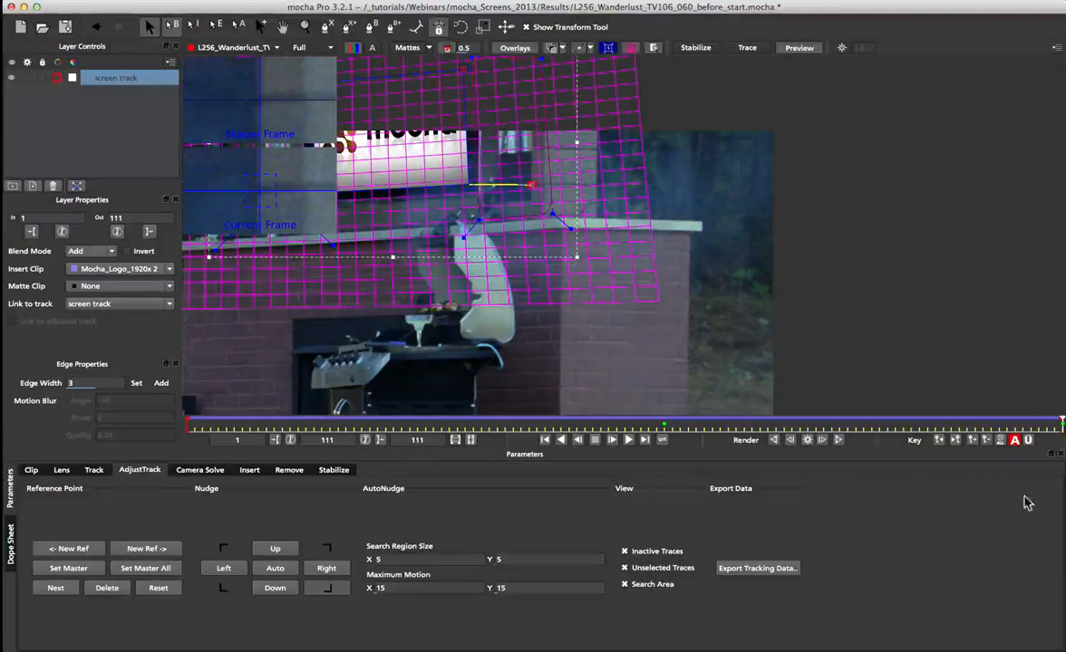
Scrub the corrected clip back to frame 1 and through once more to check the logo insert for drift
drag(1058, 426, 32, 444)
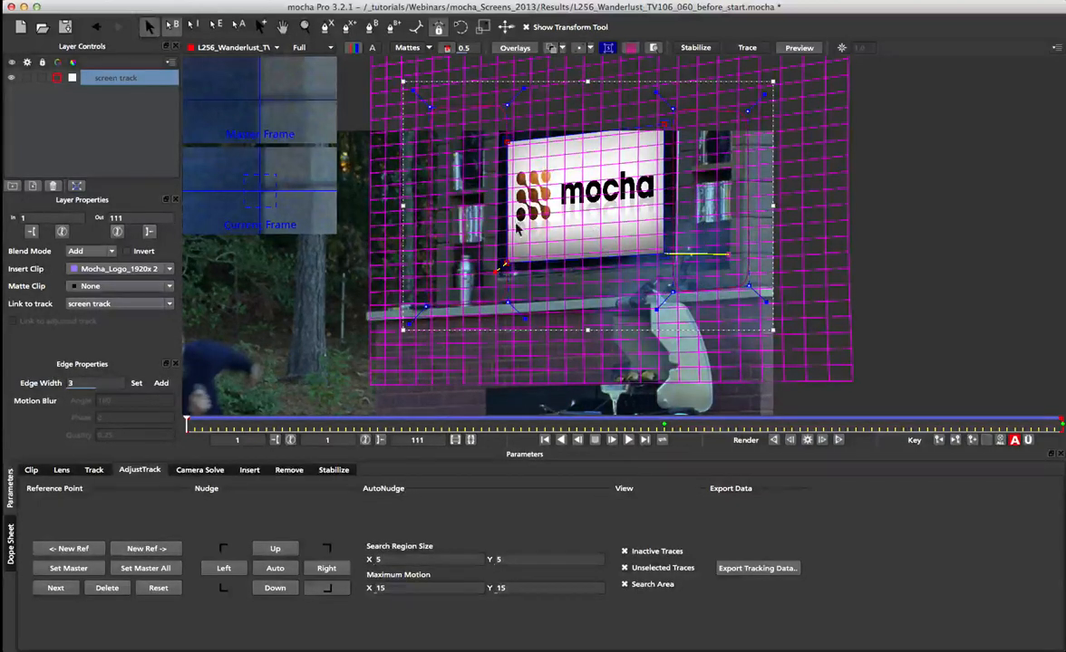
drag(187, 431, 994, 461)
drag(928, 455, 187, 437)
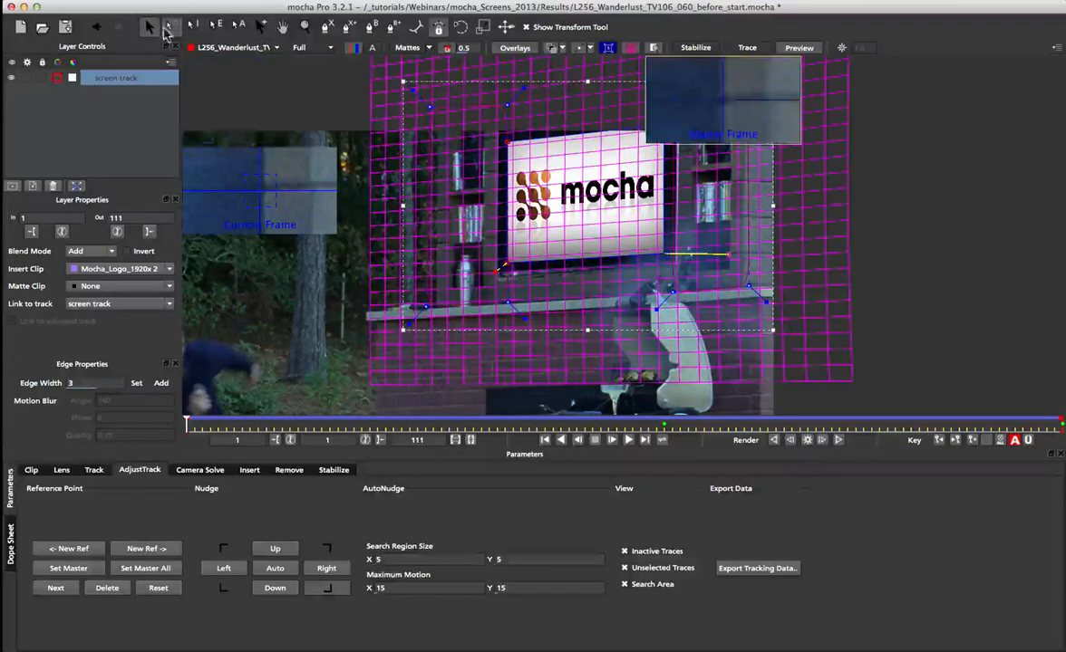
Open the recent project RocketJump-VGH2-001.mocha
click(107, 2)
mouse_move(145, 32)
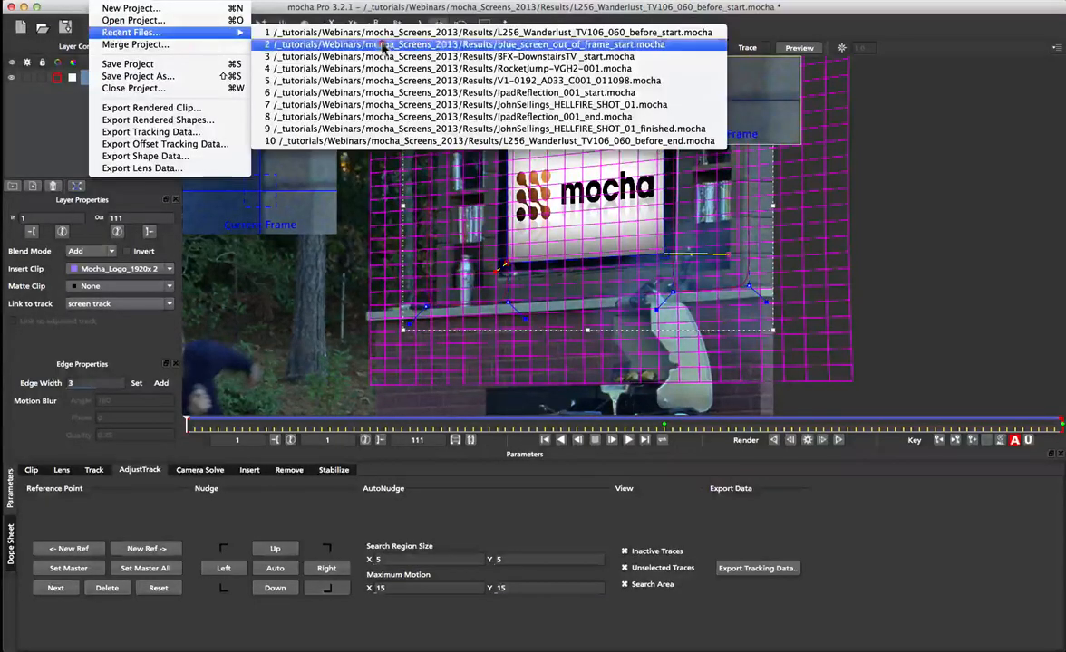
click(435, 68)
click(593, 77)
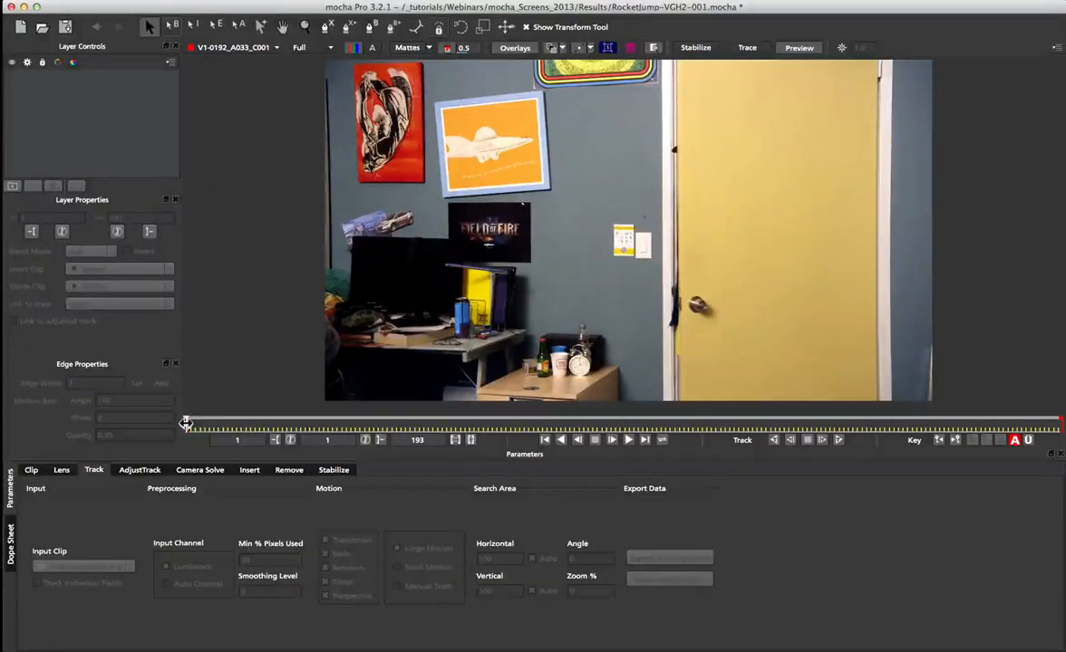
Scrub through the room shot to examine how the camera and the actor move past the black computer monitor
drag(185, 424, 856, 422)
drag(777, 420, 419, 412)
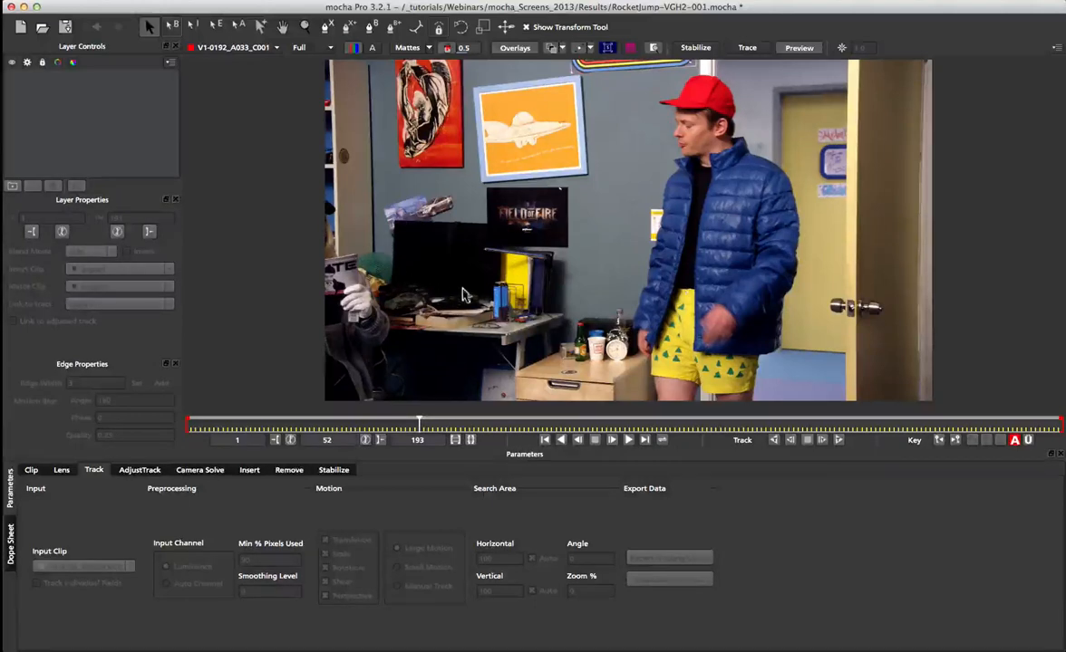
drag(419, 423, 578, 438)
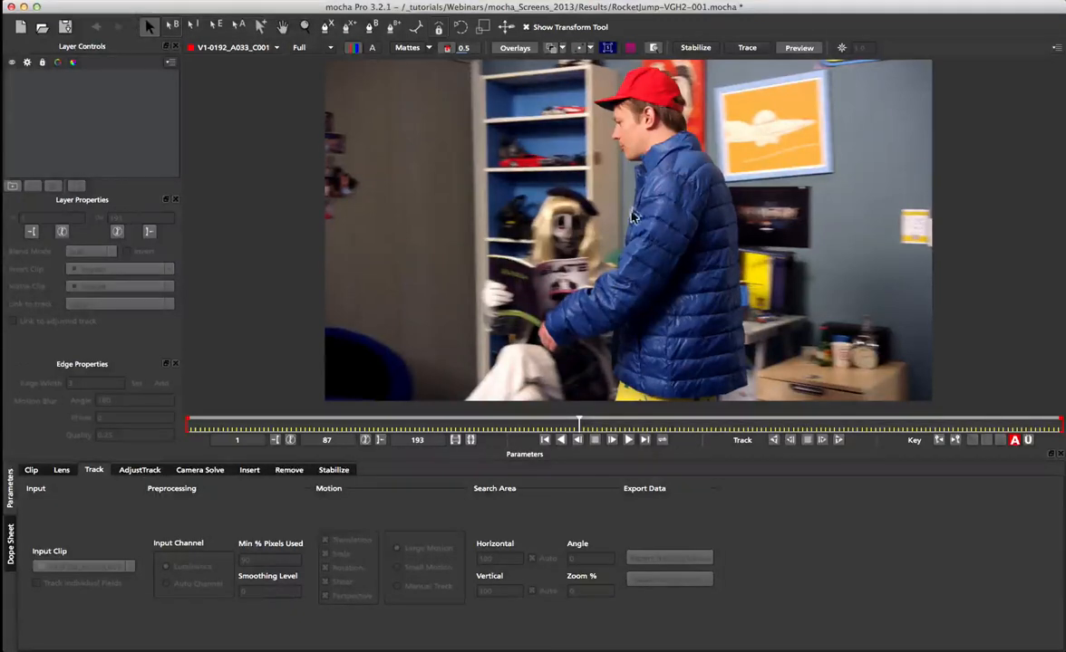
drag(580, 422, 452, 418)
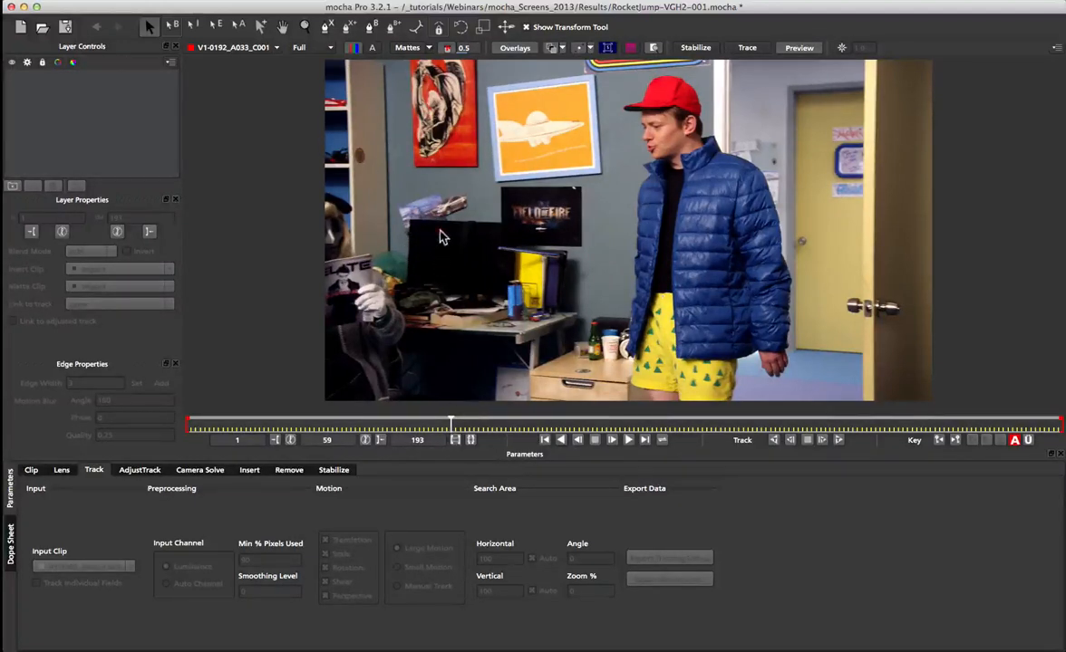
Examine the monitor up close from frame 59 to 102 for occlusion and motion blur, and return to frame 1
key(z)
drag(440, 232, 542, 204)
key(x)
key(z)
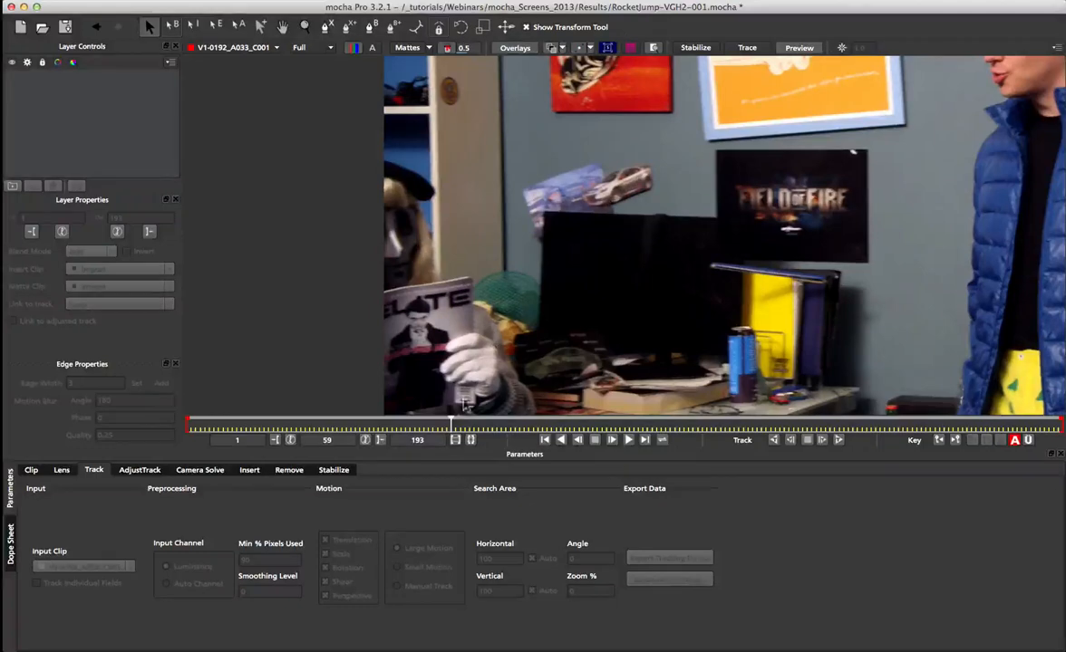
drag(451, 423, 561, 432)
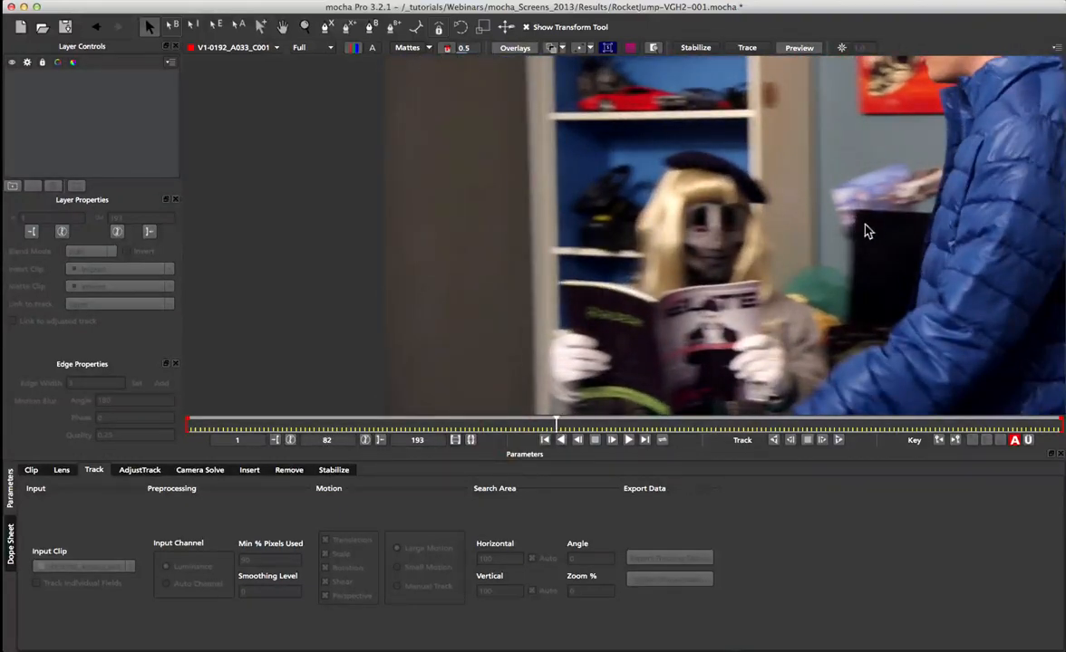
drag(557, 426, 647, 425)
key(shift+8)
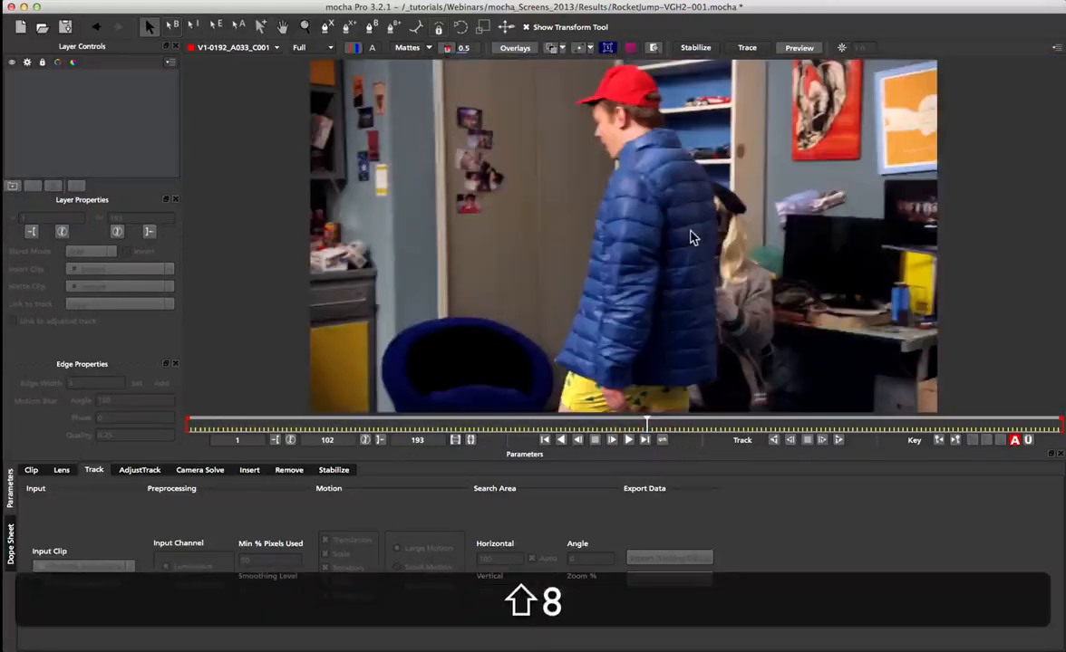
drag(646, 424, 142, 428)
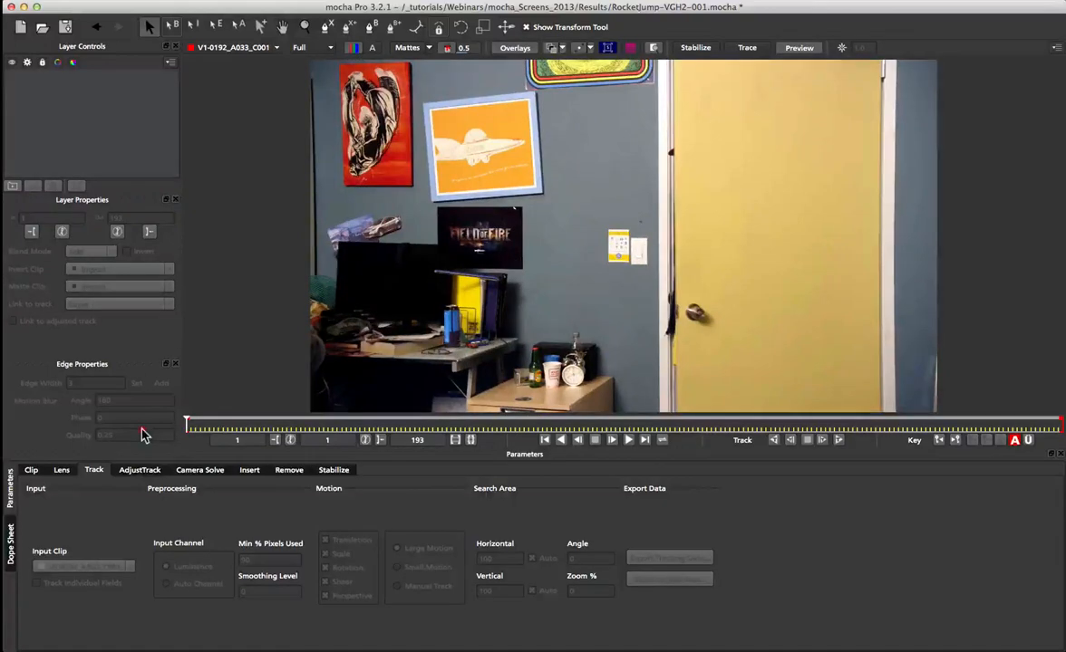
Draw a closed X-spline on frame 1 around the wall posters, running its lower side along the monitor's top edge
key(x)
drag(439, 180, 462, 203)
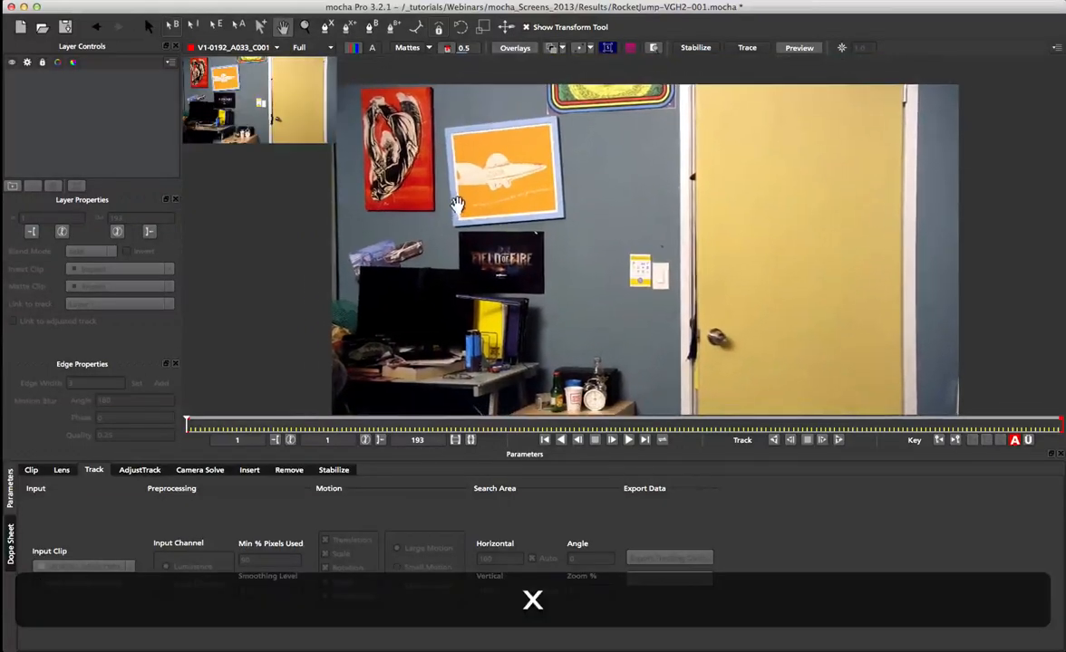
key(z)
drag(488, 254, 464, 178)
key(x)
key(z)
key(x)
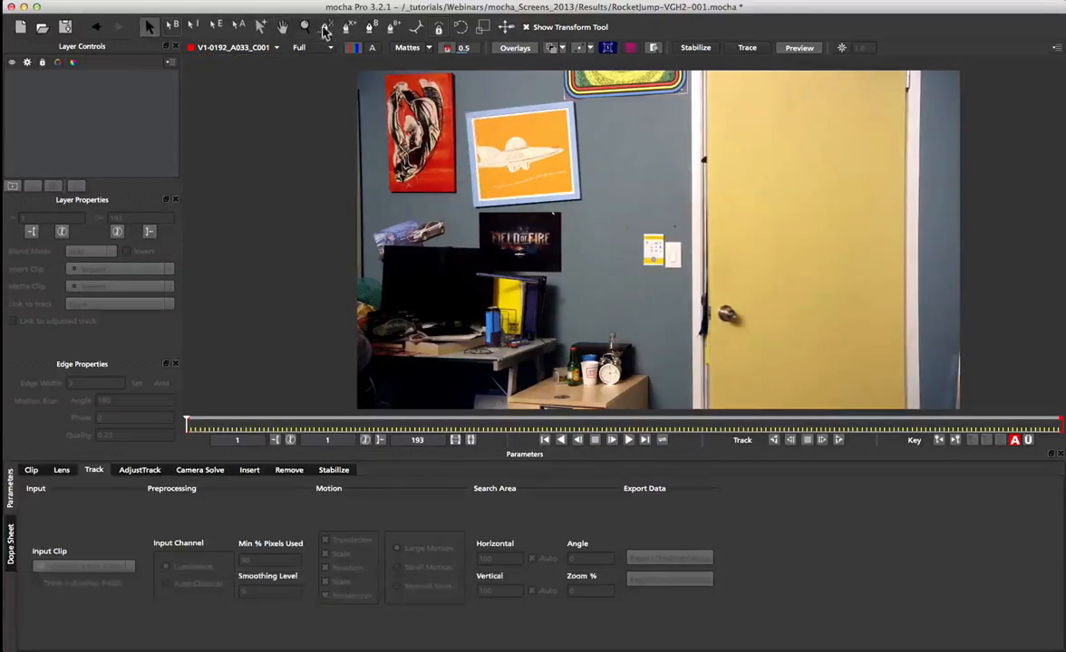
click(324, 28)
click(490, 62)
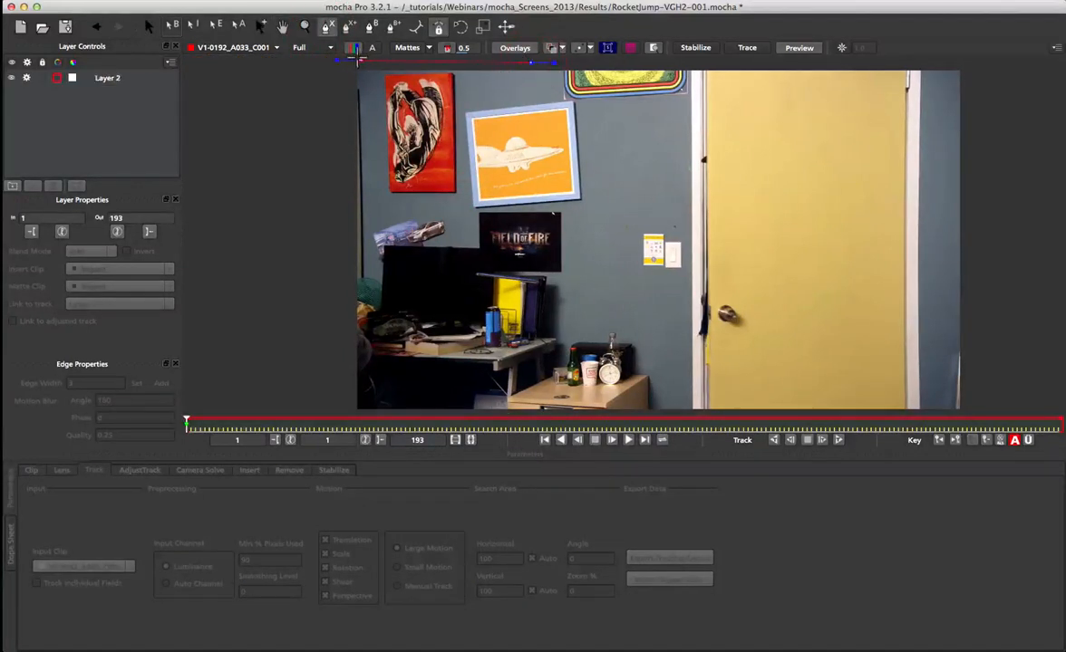
click(359, 269)
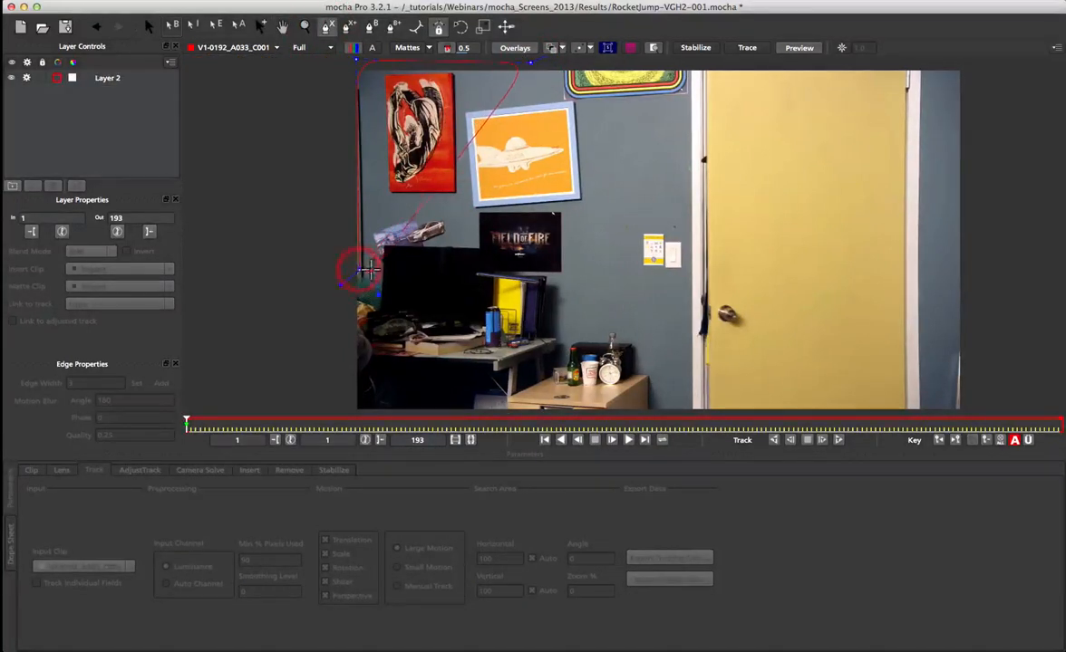
click(381, 243)
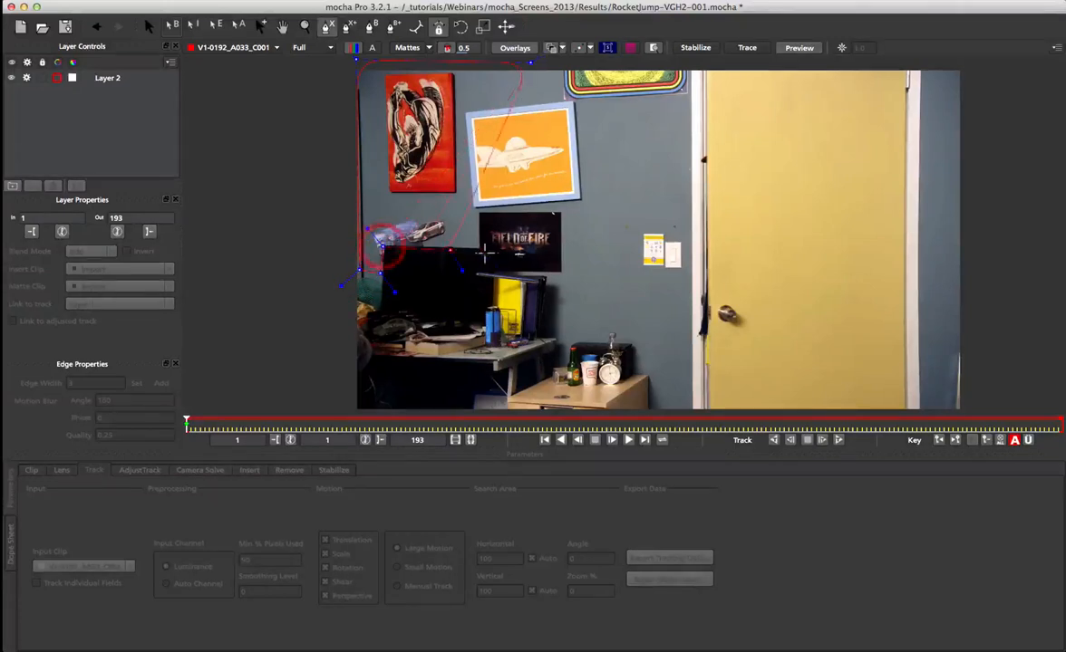
click(500, 252)
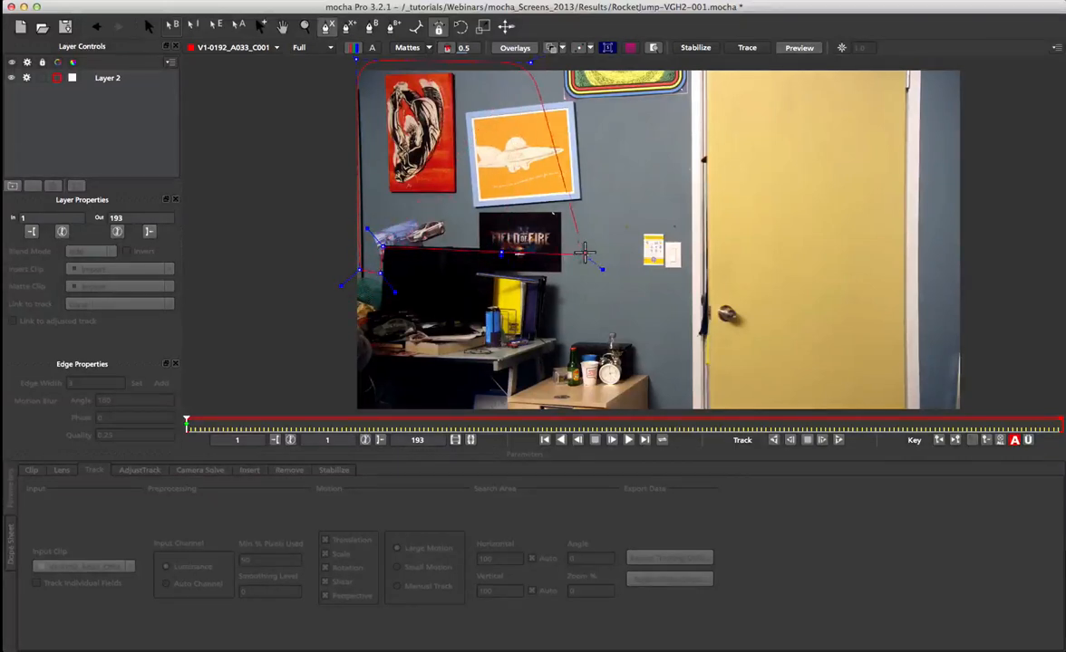
click(587, 255)
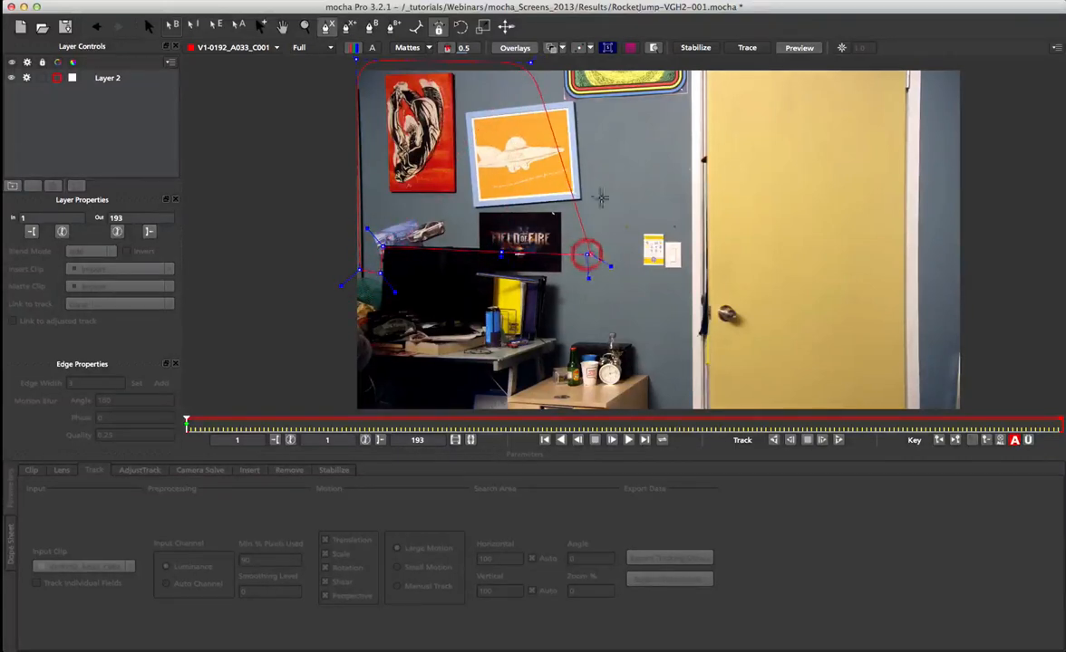
right_click(599, 63)
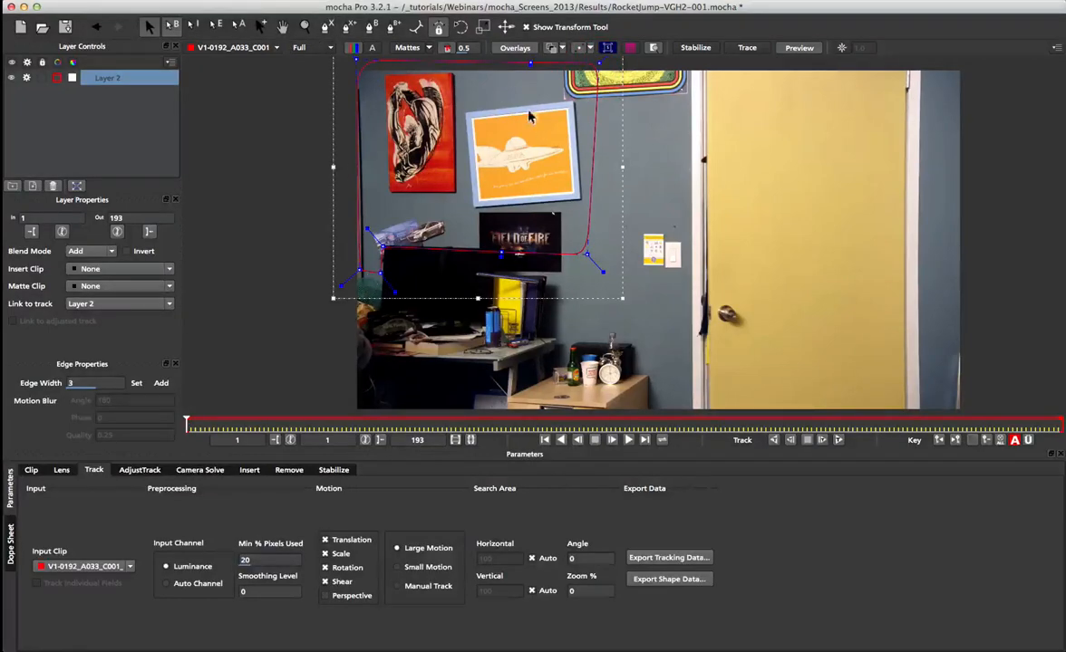
Show the layer's planar surface and grid, and pull the surface's edges roughly onto the black monitor
drag(854, 45, 811, 23)
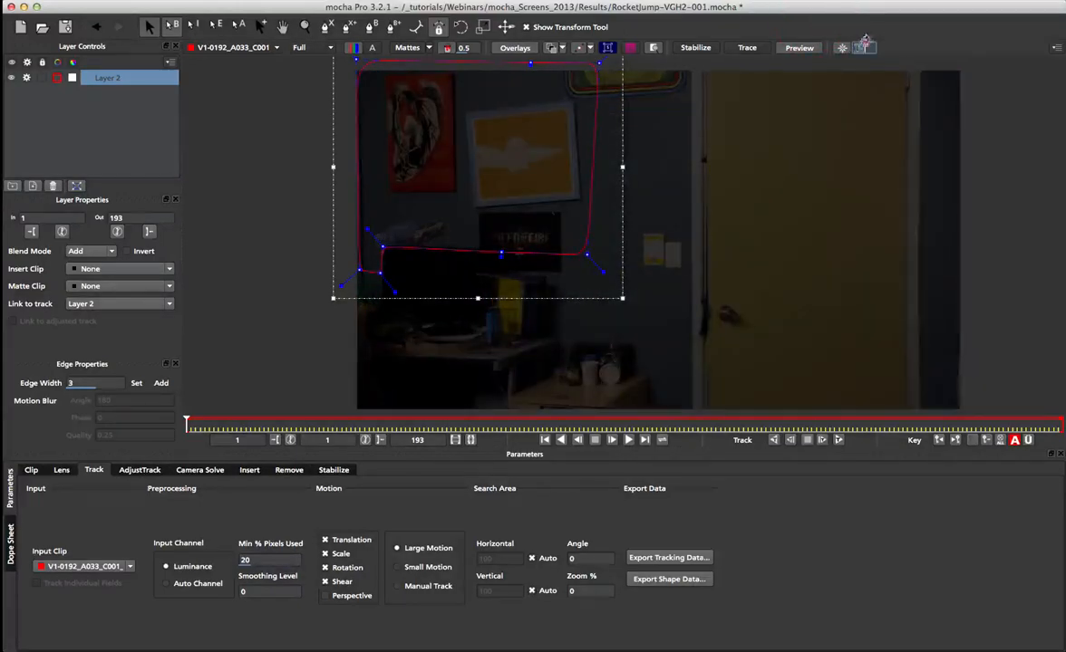
click(843, 47)
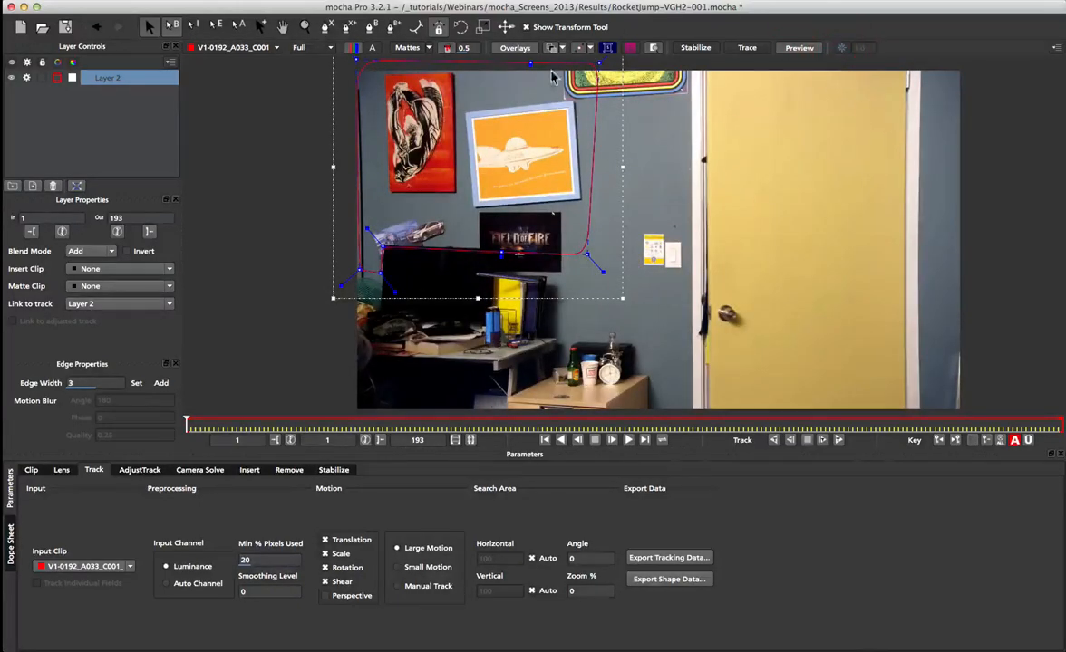
click(610, 45)
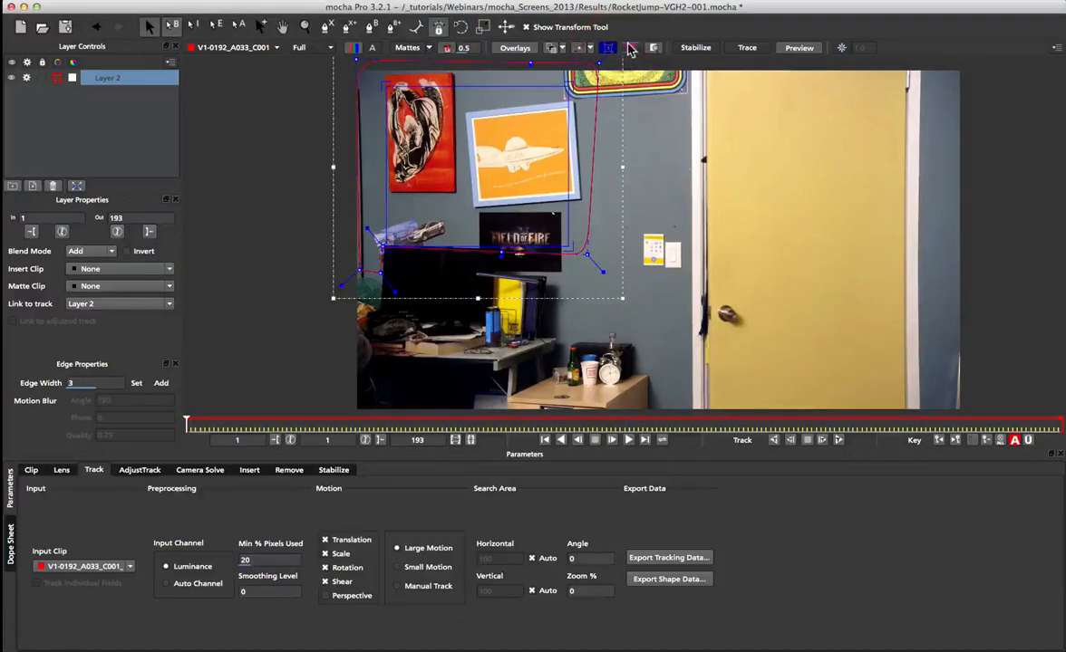
click(631, 47)
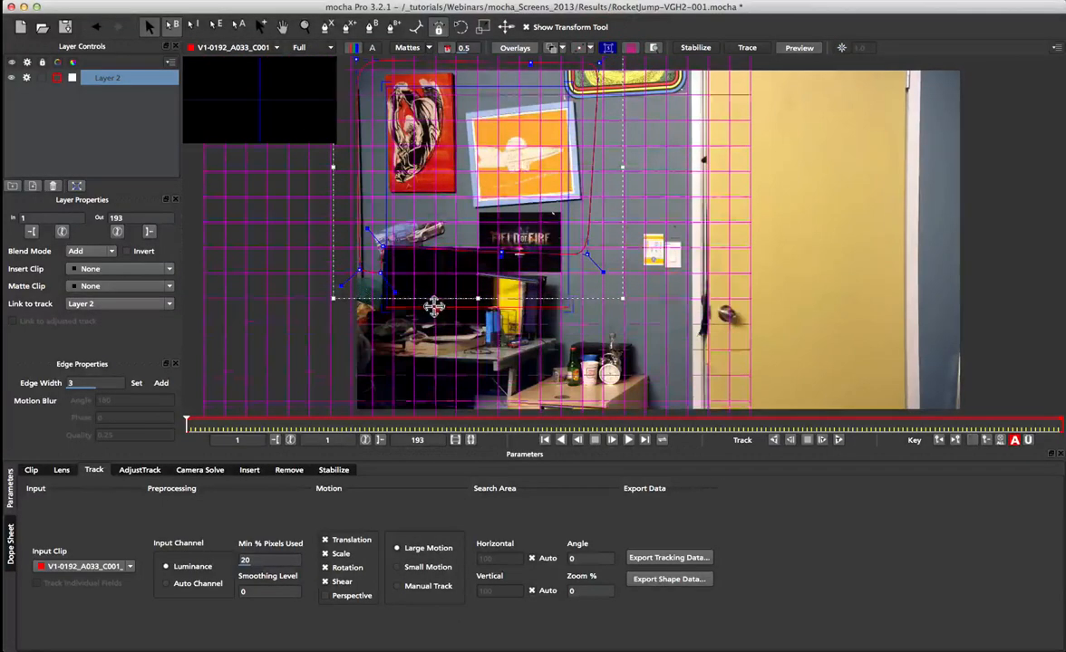
drag(448, 86, 442, 250)
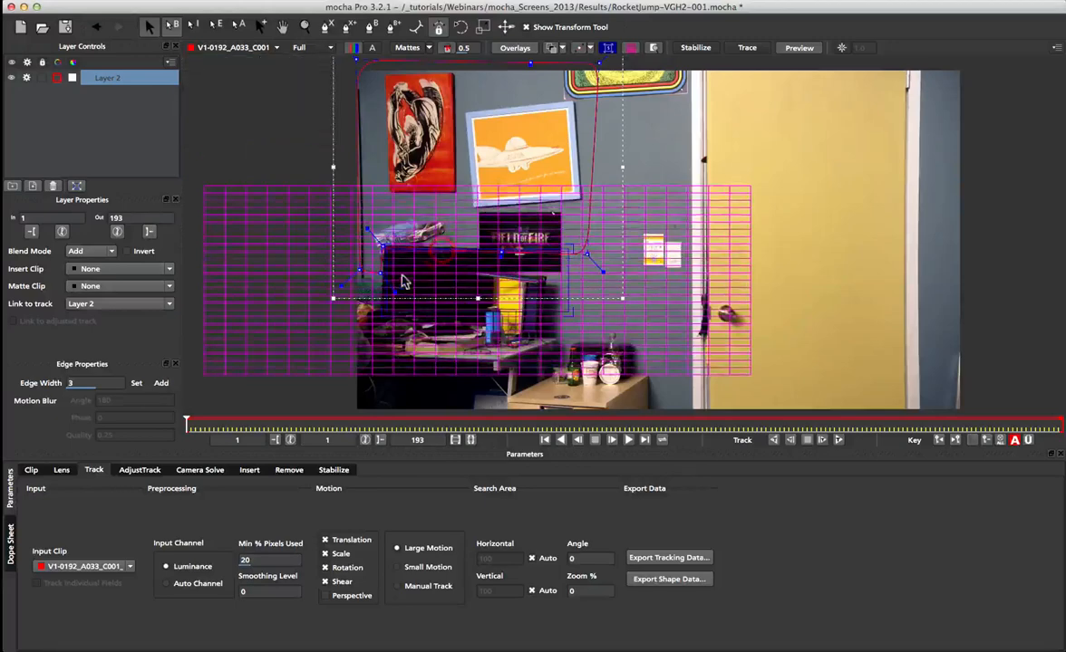
drag(383, 271, 378, 270)
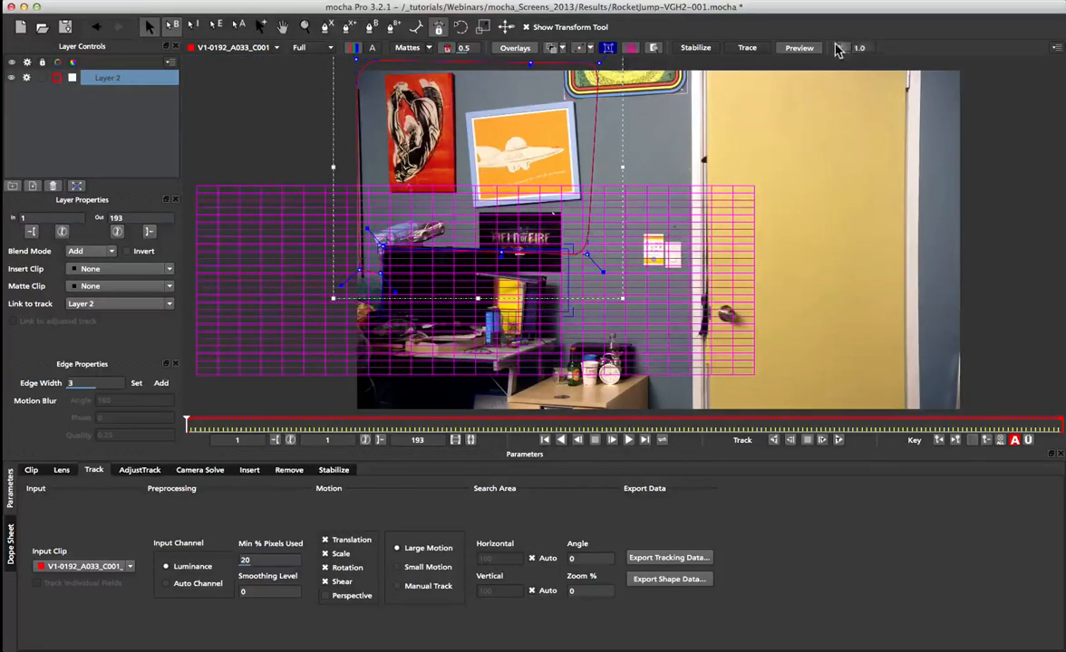
Brighten the viewer display to 2.2 to bring out the edges of the black monitor
mouse_move(870, 40)
mouse_down()
mouse_move(872, 71)
mouse_move(859, 51)
mouse_up()
double_click(857, 48)
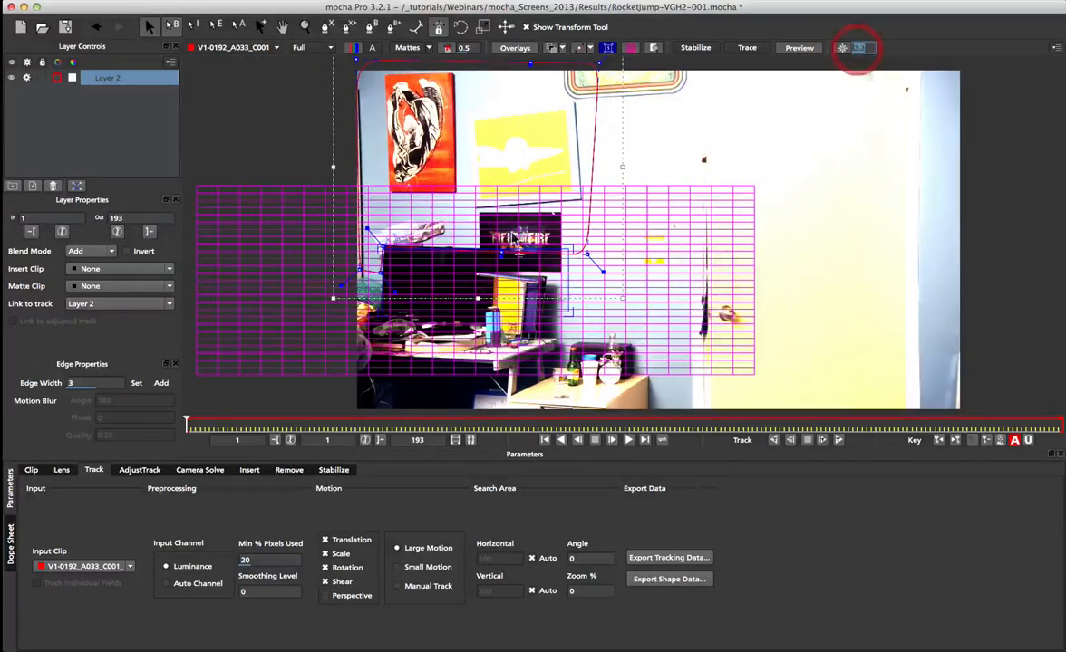
key(z)
click(411, 276)
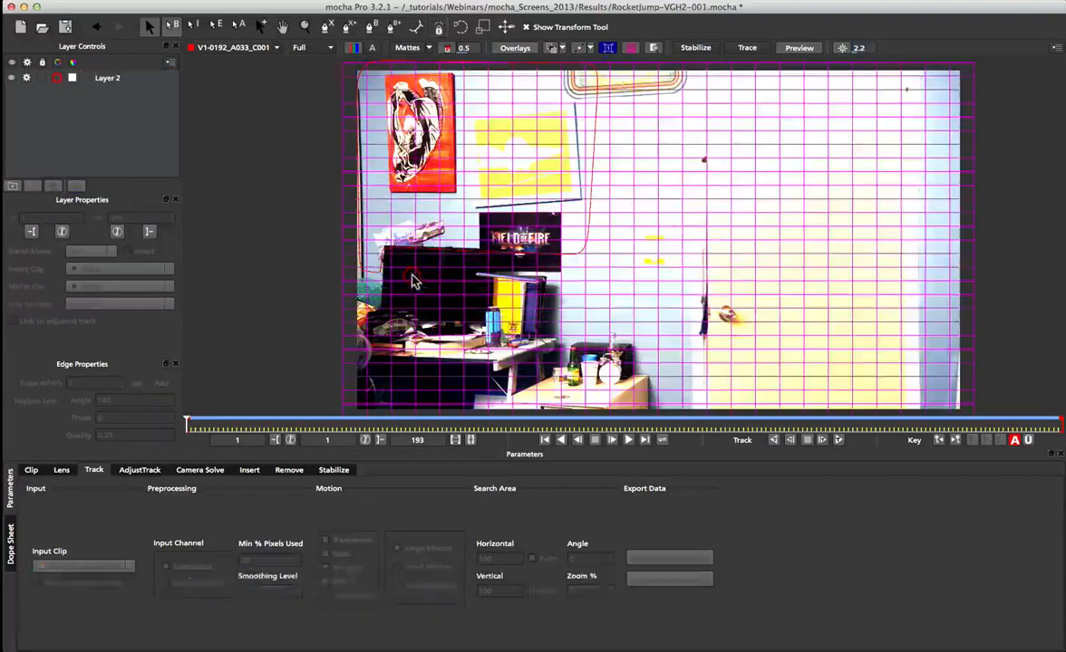
key(z)
drag(424, 281, 480, 309)
key(x)
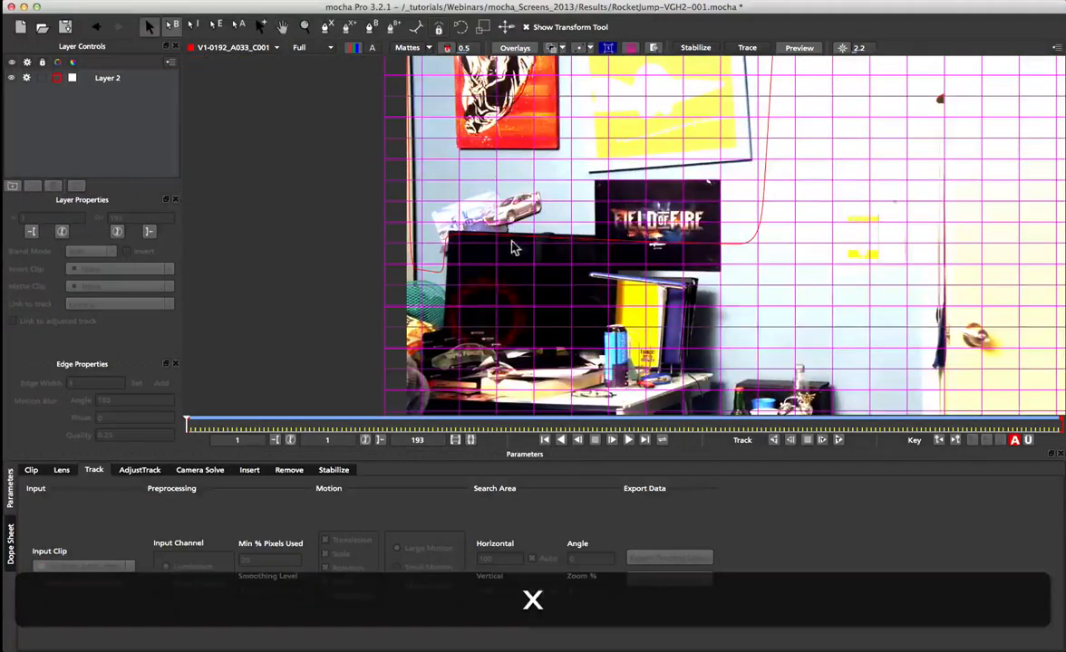
Align the planar surface's four corners with the black monitor's corners, and switch off the viewer brightening
click(509, 233)
drag(440, 233, 446, 230)
drag(446, 331, 444, 332)
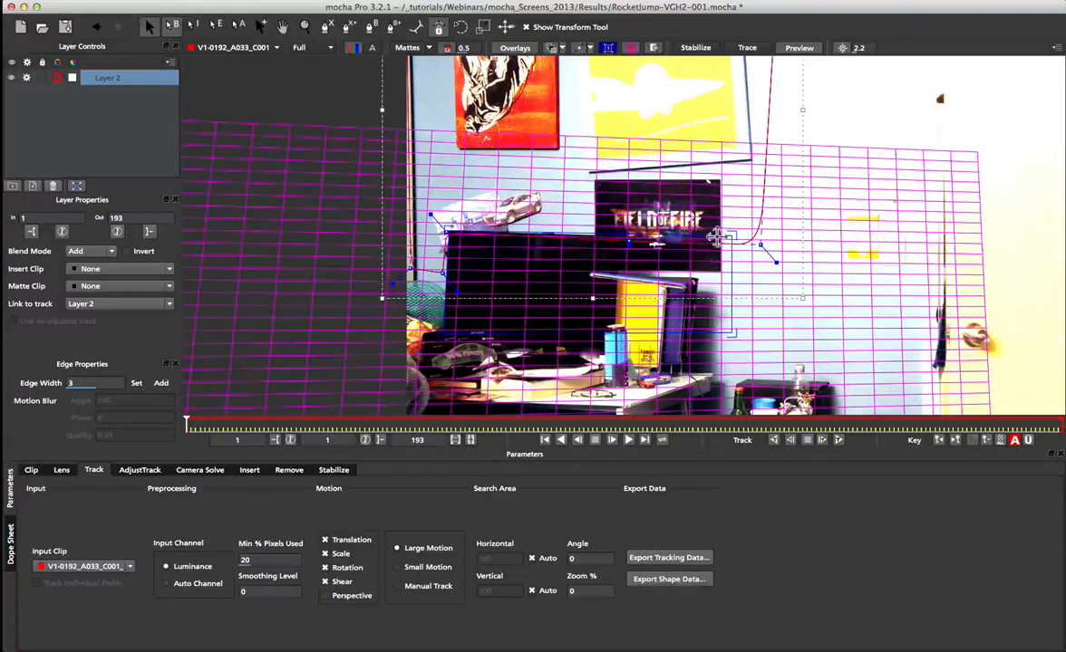
drag(736, 254, 618, 234)
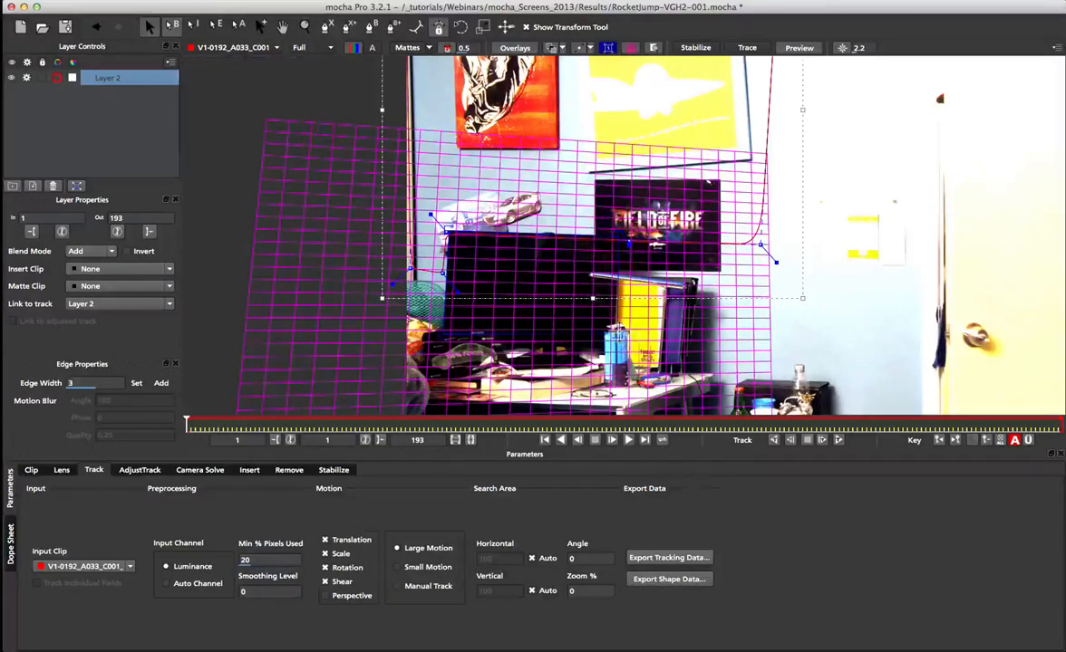
mouse_move(619, 332)
mouse_down()
mouse_move(568, 348)
mouse_move(570, 360)
mouse_move(615, 343)
mouse_up()
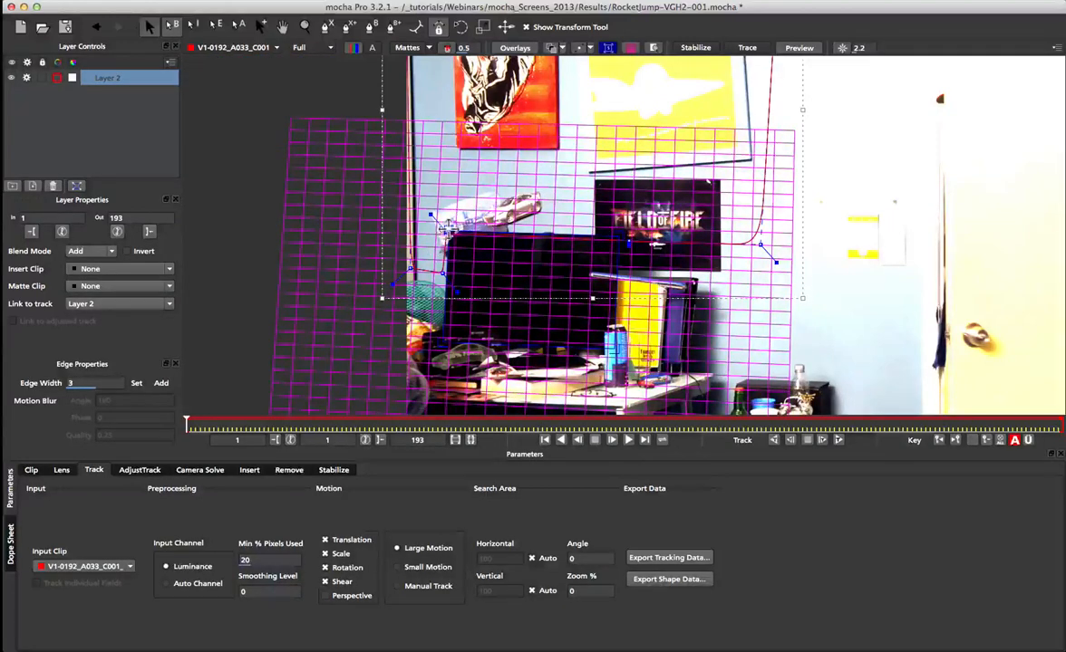
drag(447, 227, 444, 226)
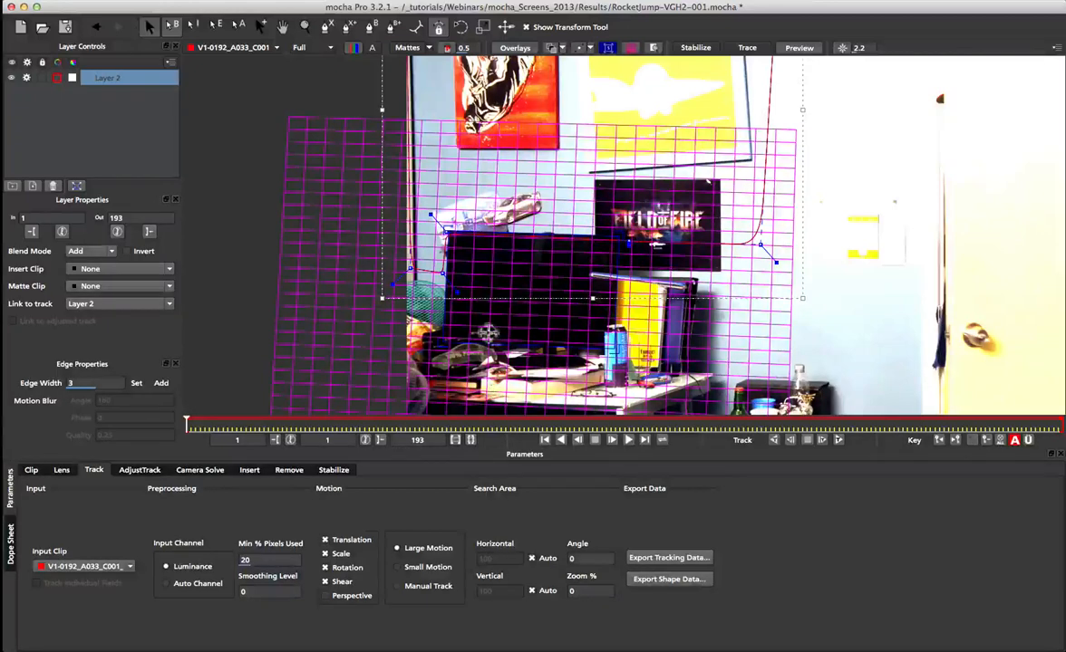
drag(444, 339, 444, 338)
key(shift+8)
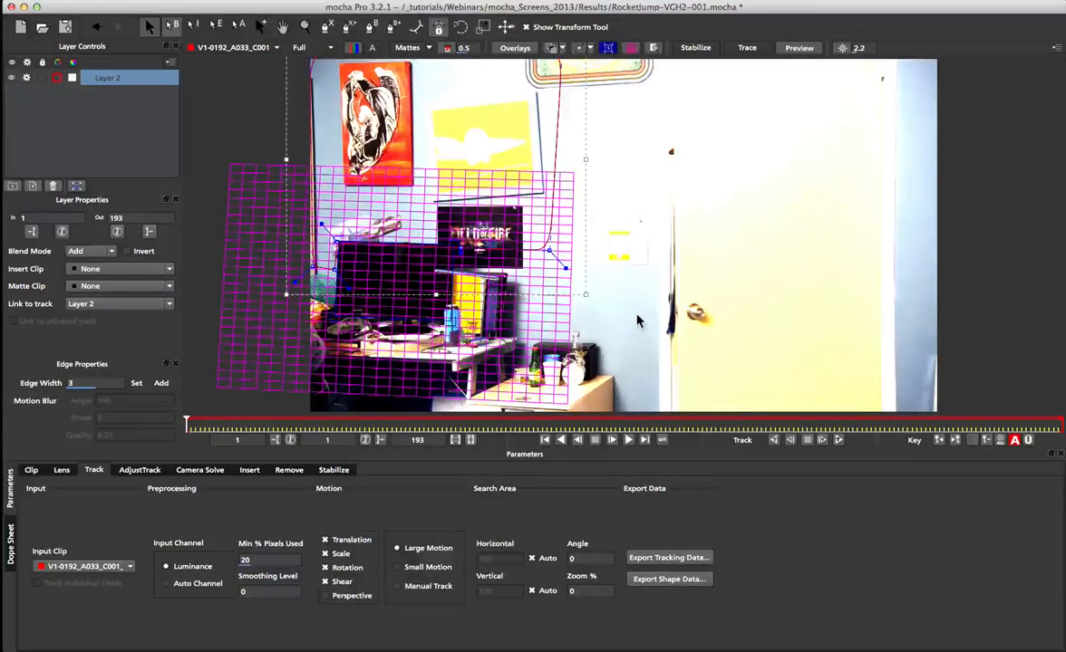
click(841, 49)
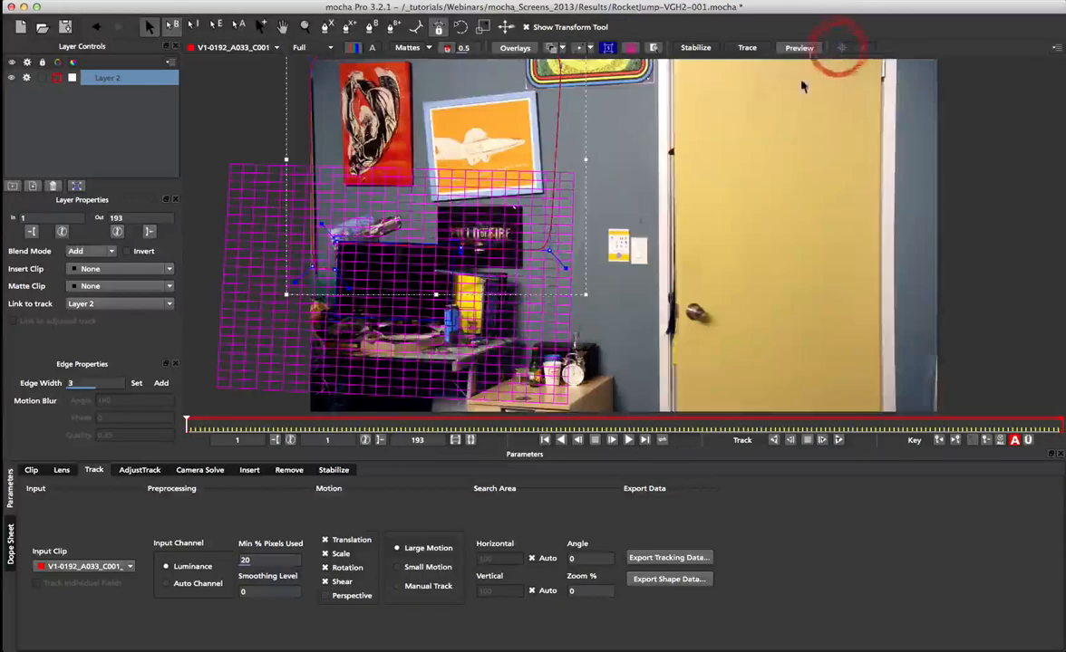
Set the tracker's minimum percentage of pixels used to 90 and include perspective in the tracked motion
double_click(268, 560)
text(90)
key(Return)
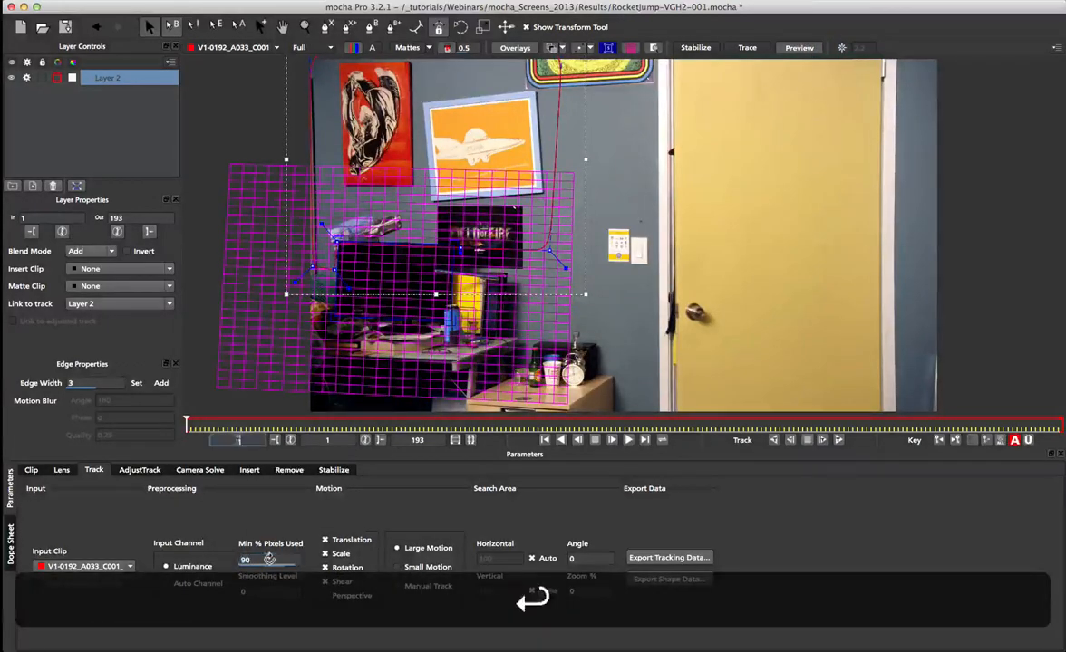
click(350, 597)
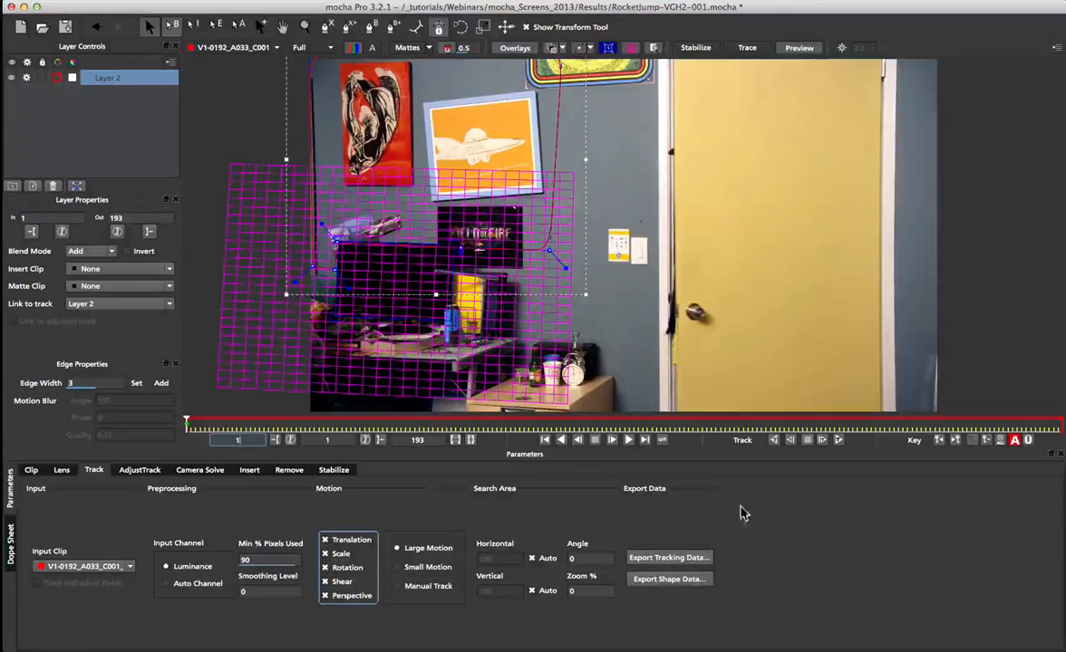
Track the wall layer forward from frame 1 and stop at frame 59, as the actor nears the spline
click(838, 440)
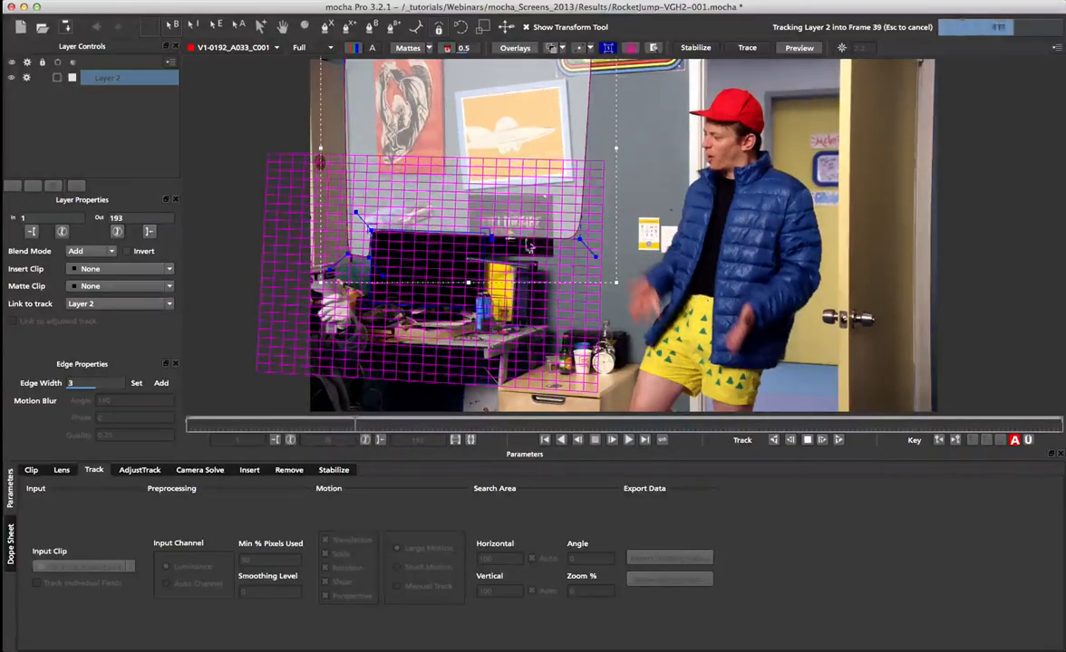
key(Escape)
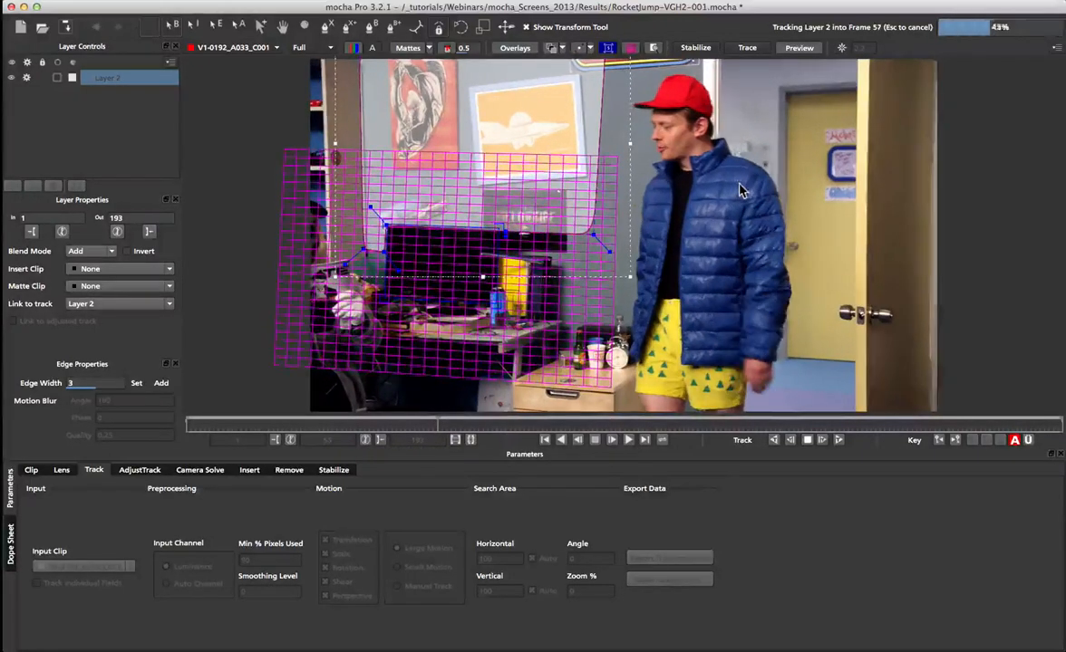
key(Escape)
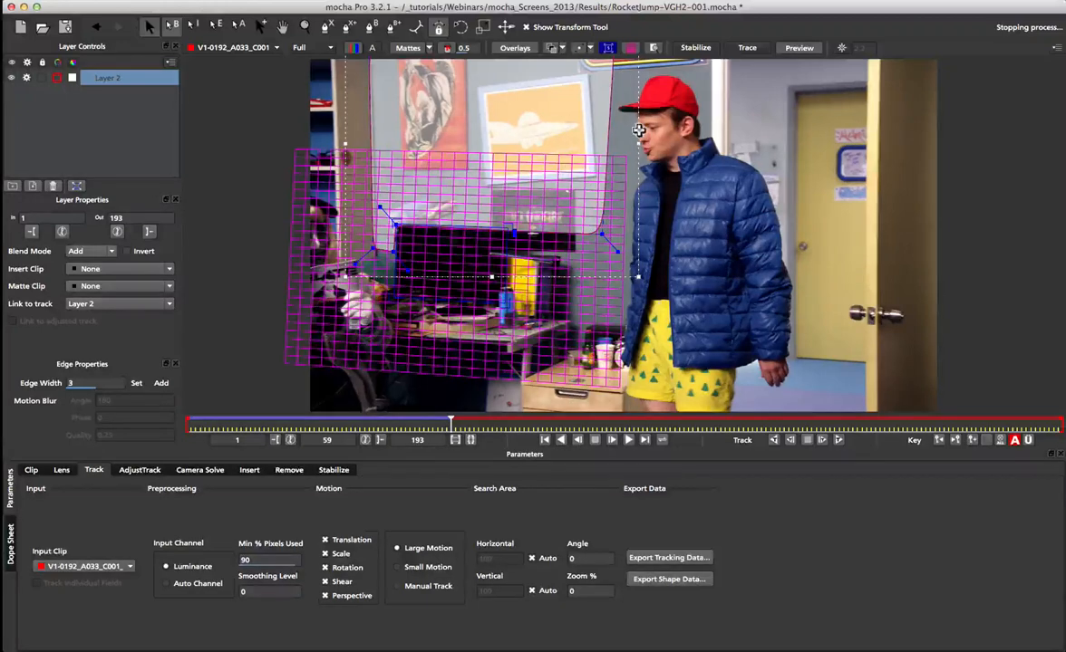
On frame 59, narrow the wall spline away from the actor towards the red poster, and adjust its lower points along the monitor's top
drag(636, 142, 553, 144)
drag(462, 230, 462, 234)
key(super+z)
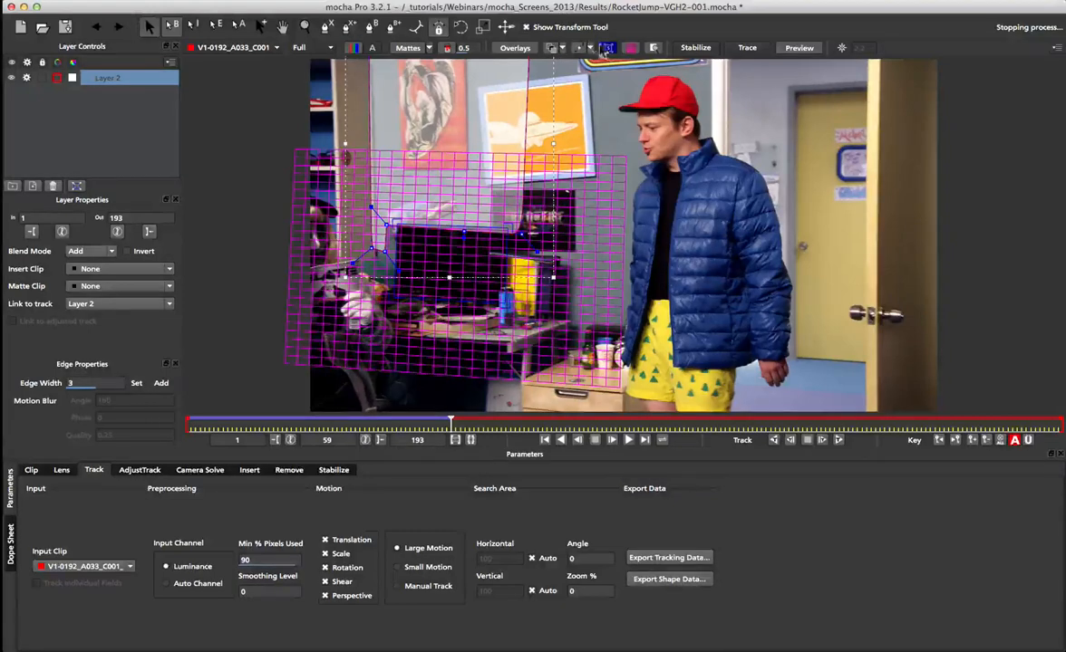
drag(462, 233, 523, 242)
drag(551, 146, 529, 146)
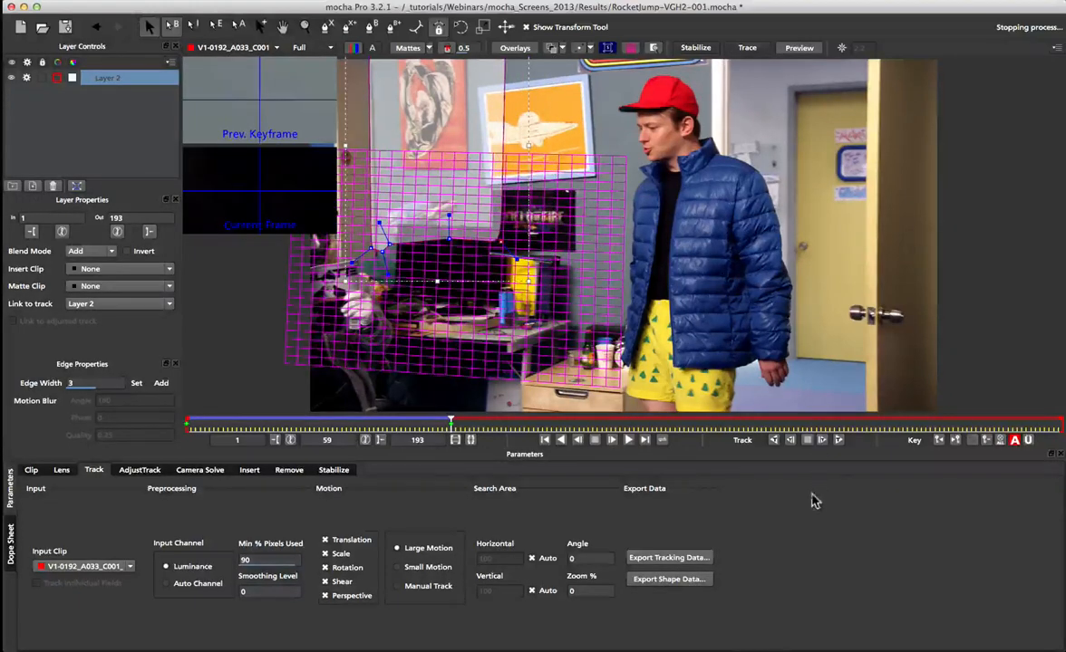
Track the wall layer forward to frame 73 and narrow its spline further to keep it clear of the actor
click(837, 441)
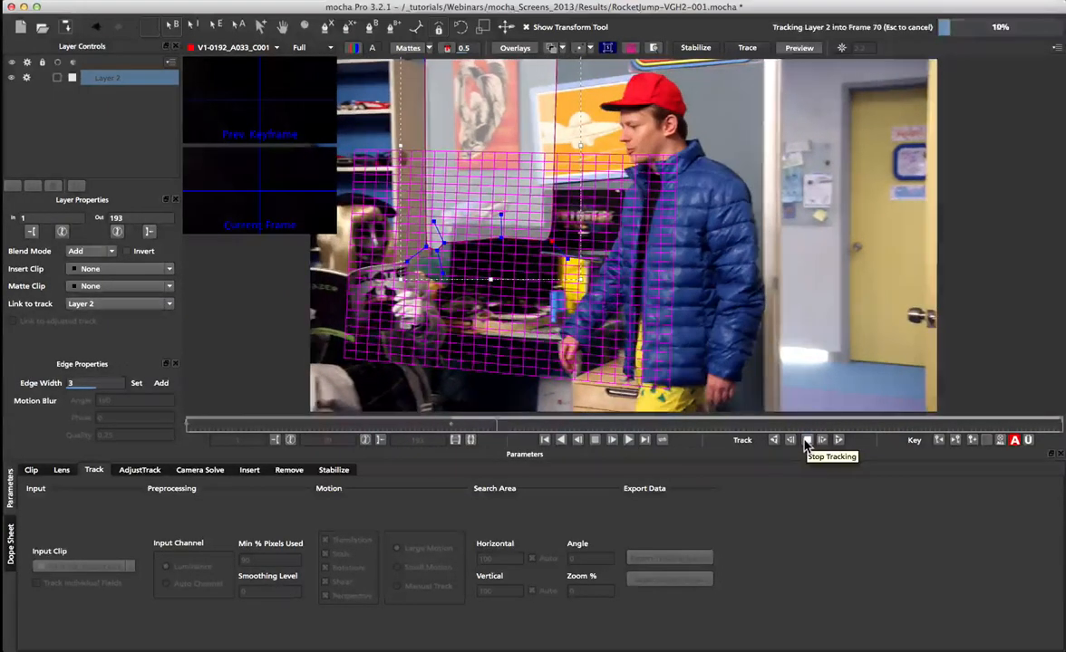
click(805, 441)
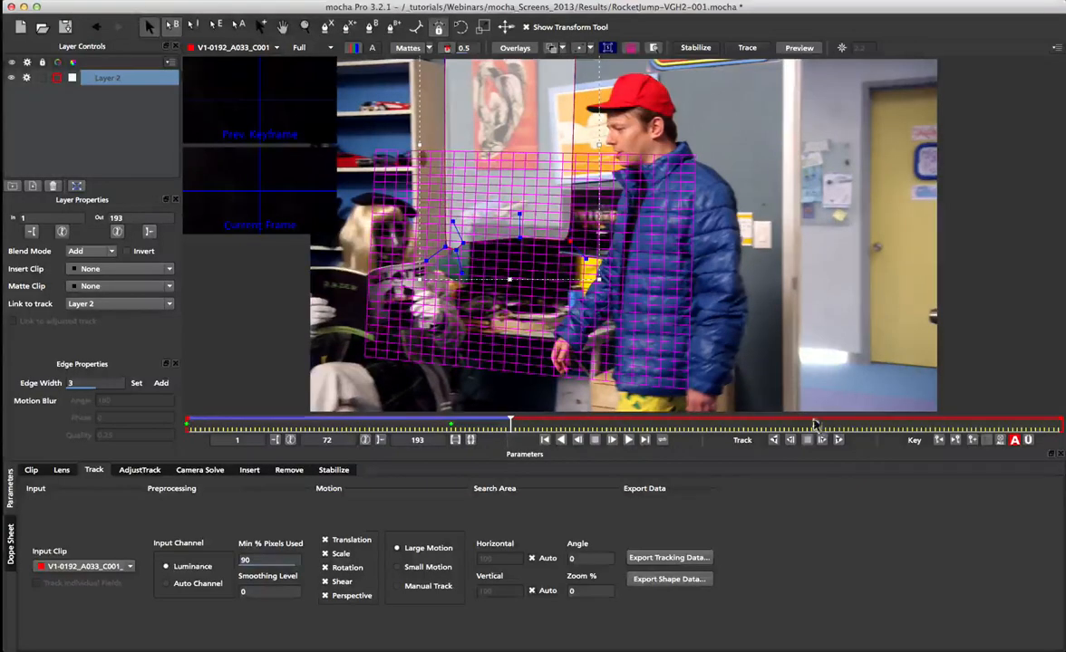
click(823, 441)
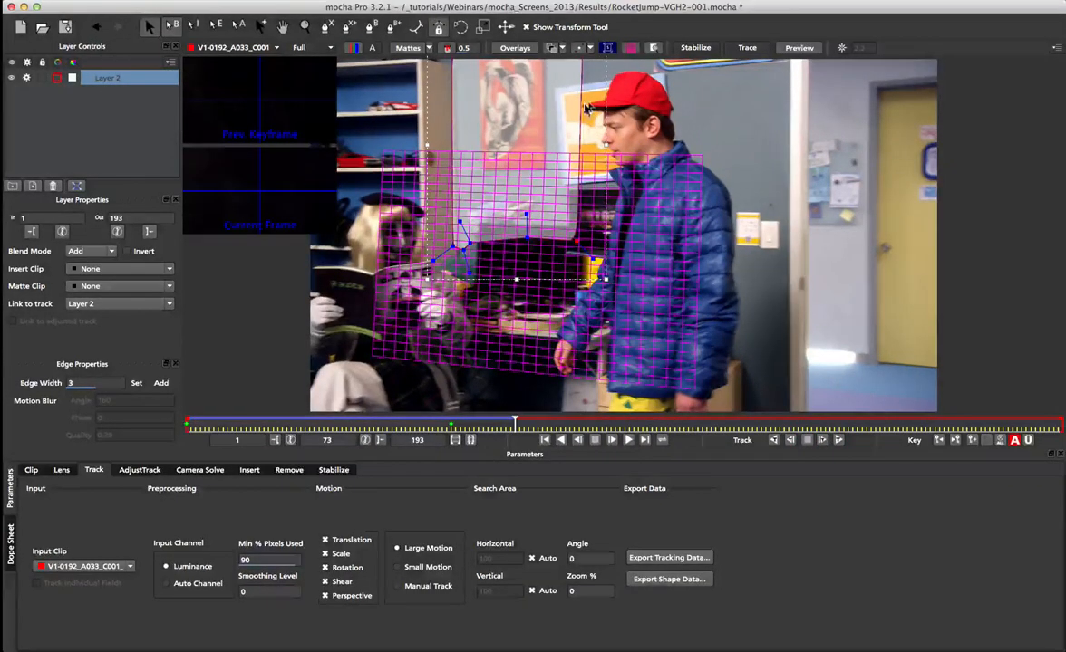
drag(604, 145, 573, 145)
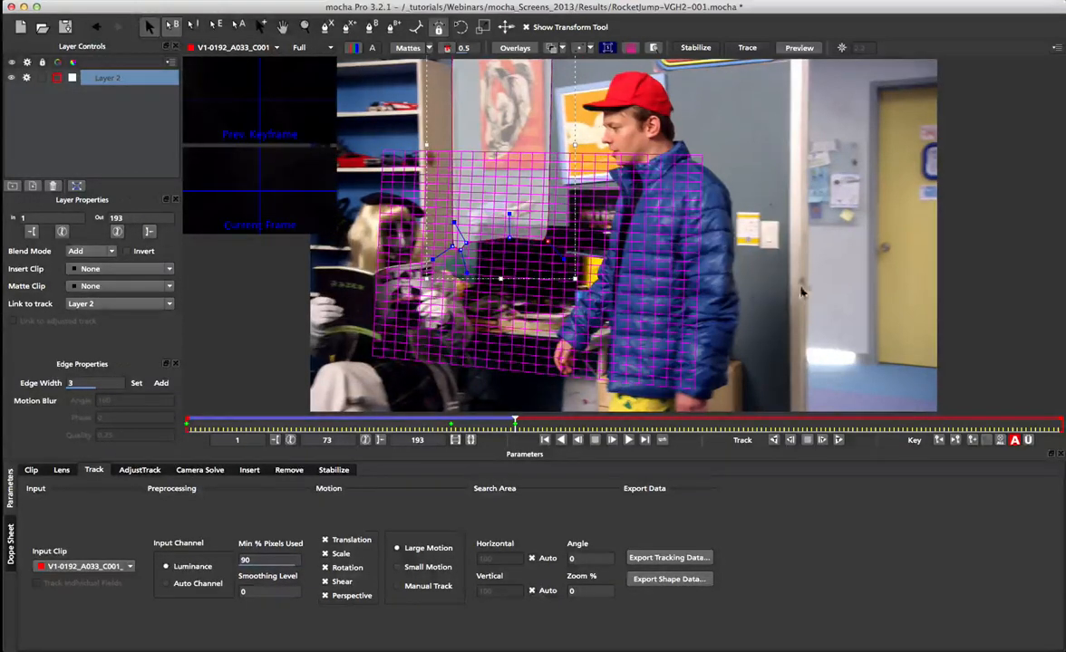
Add a closed X-spline to the same layer around the light switch and yellow sign behind the actor
click(347, 28)
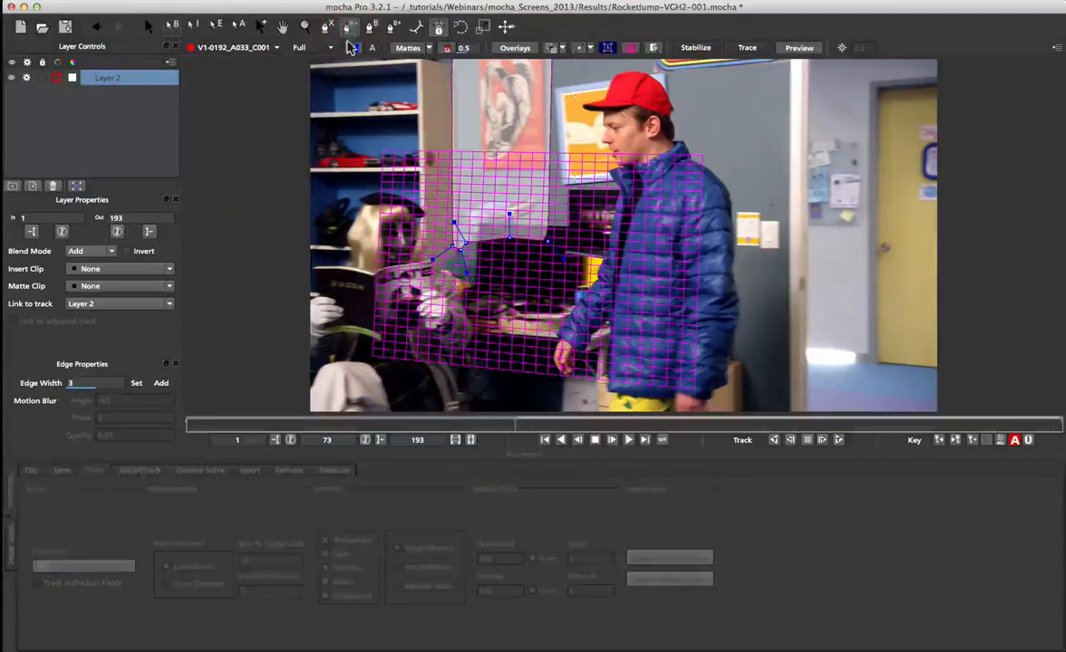
click(734, 201)
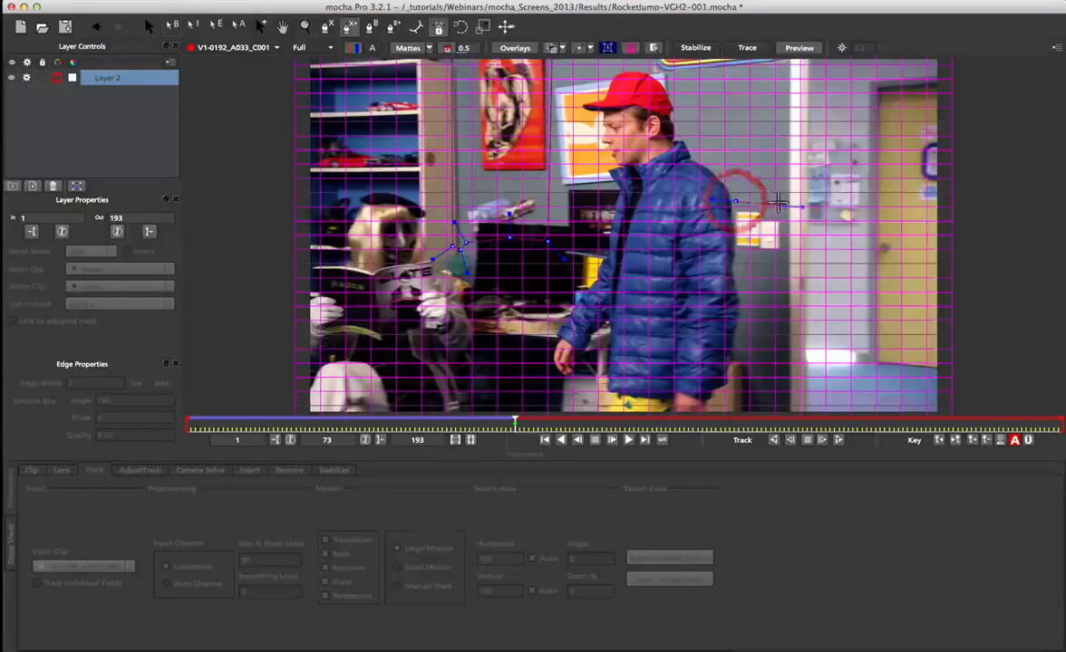
click(786, 204)
click(782, 259)
click(759, 258)
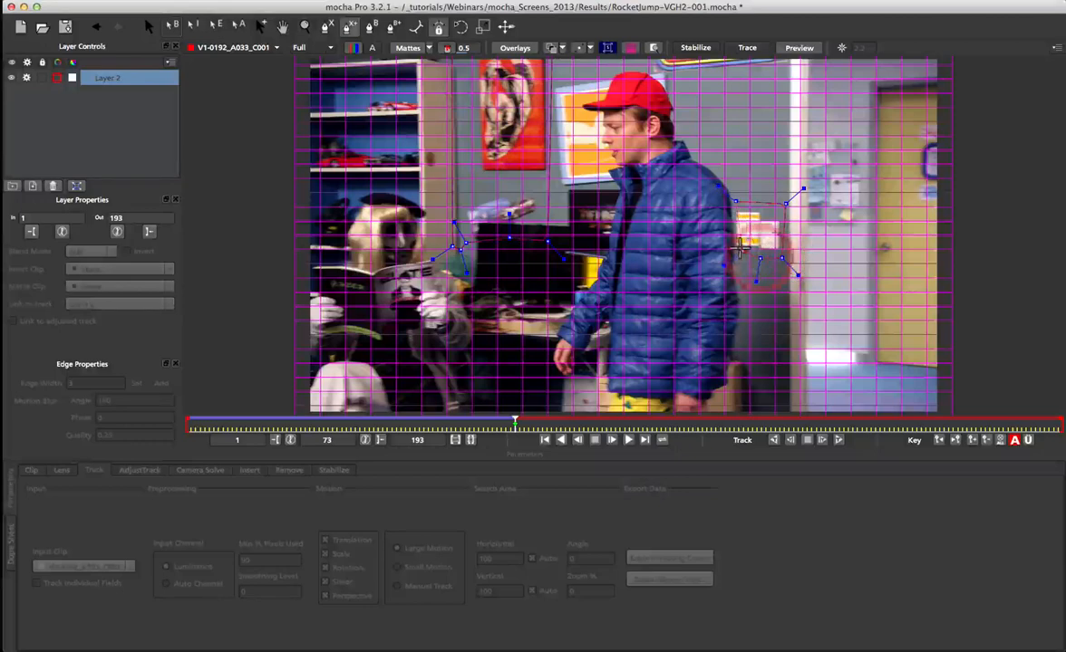
click(741, 251)
click(736, 247)
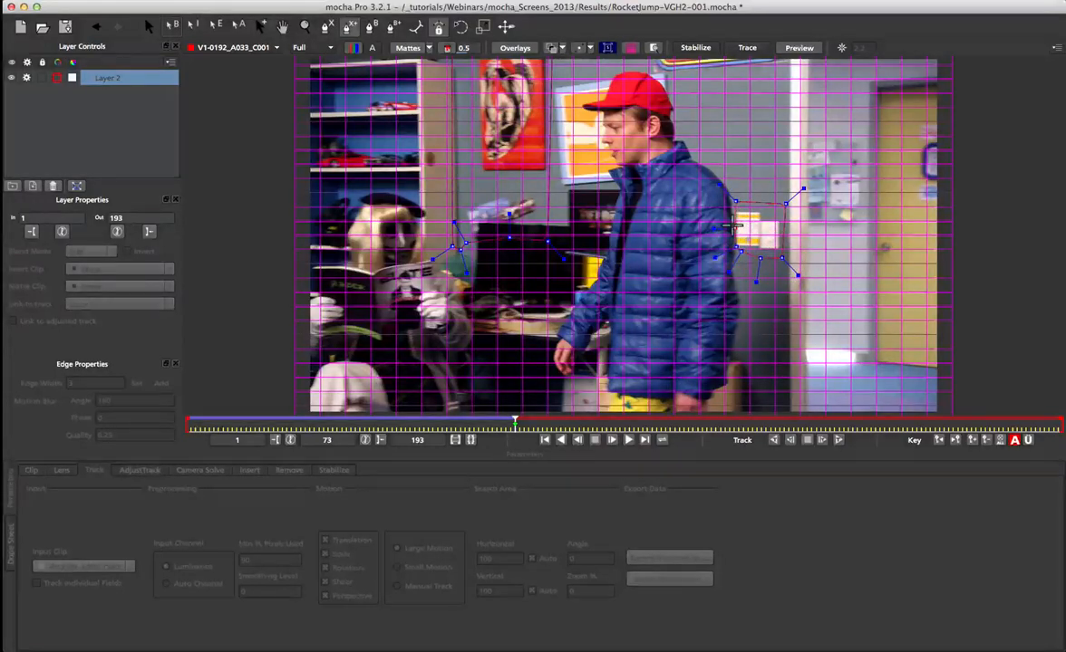
right_click(732, 227)
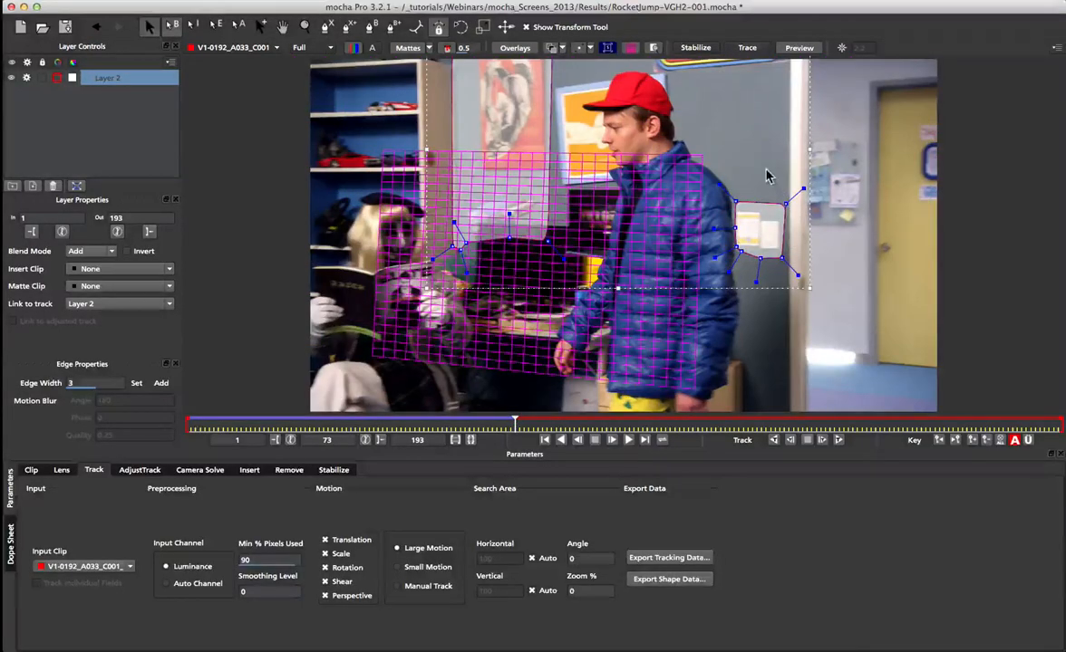
Widen the light-switch spline by moving its two door-side corners out past the edge of the door frame
click(766, 175)
click(784, 203)
drag(786, 203, 804, 197)
drag(782, 258, 799, 258)
drag(800, 199, 808, 197)
drag(800, 260, 811, 260)
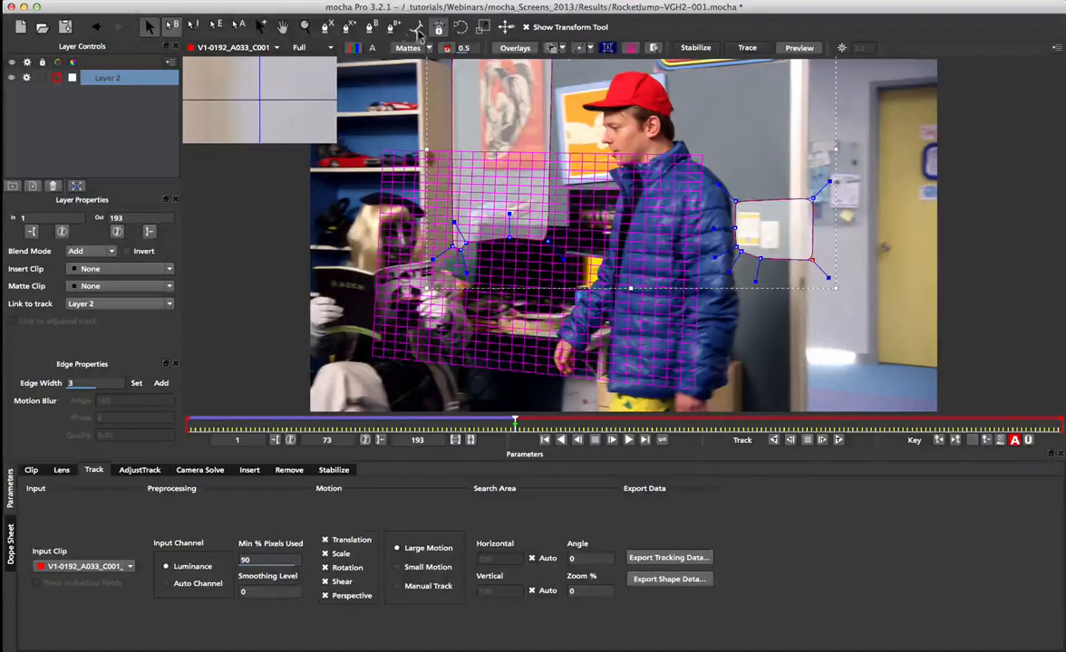
Add another X-spline to the layer around the strip of upper wall between the actor's cap and the door frame
click(345, 28)
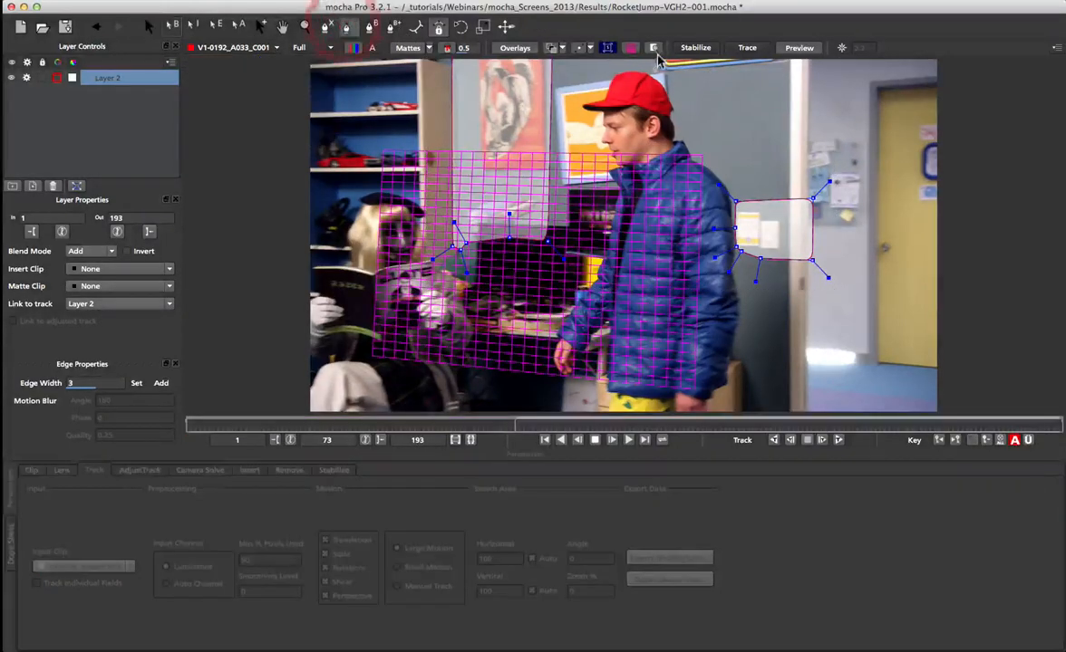
click(647, 57)
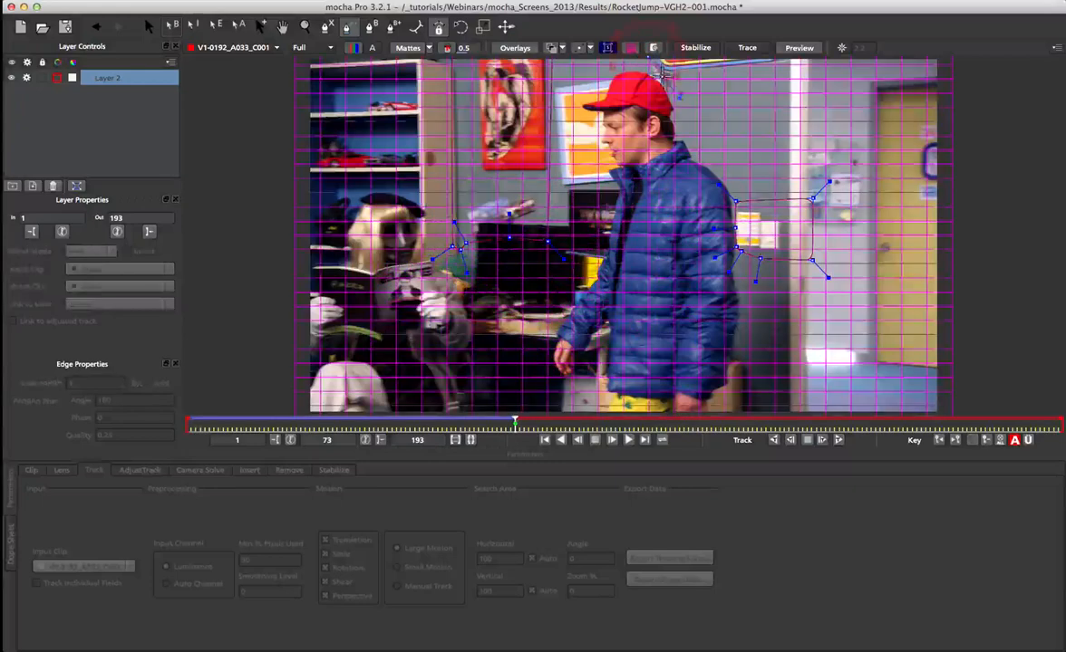
click(664, 82)
click(799, 92)
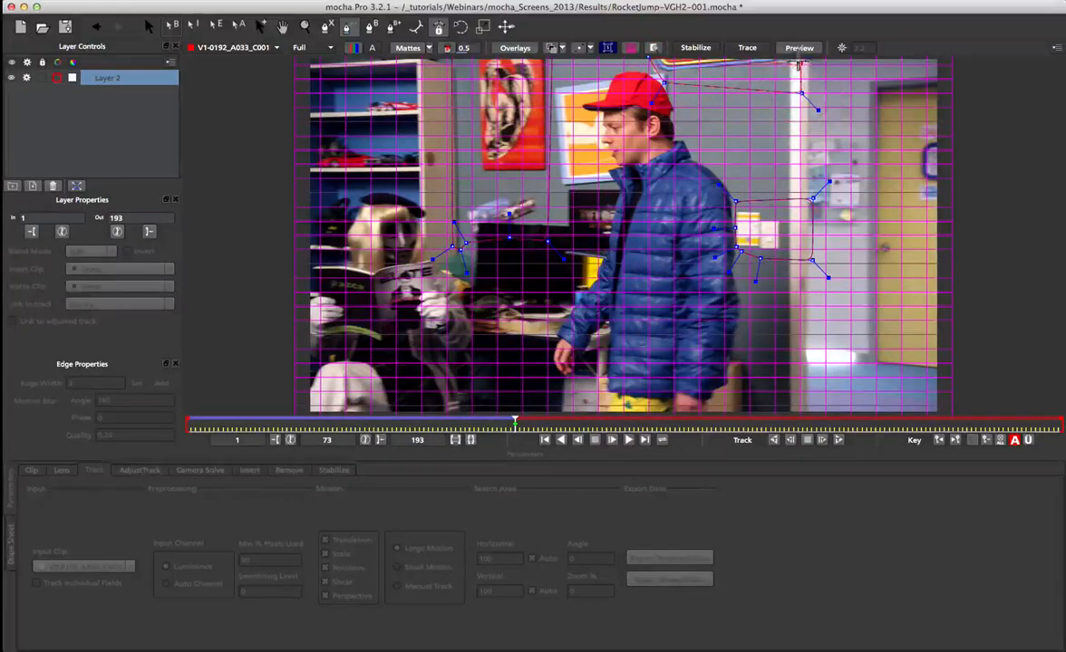
right_click(797, 56)
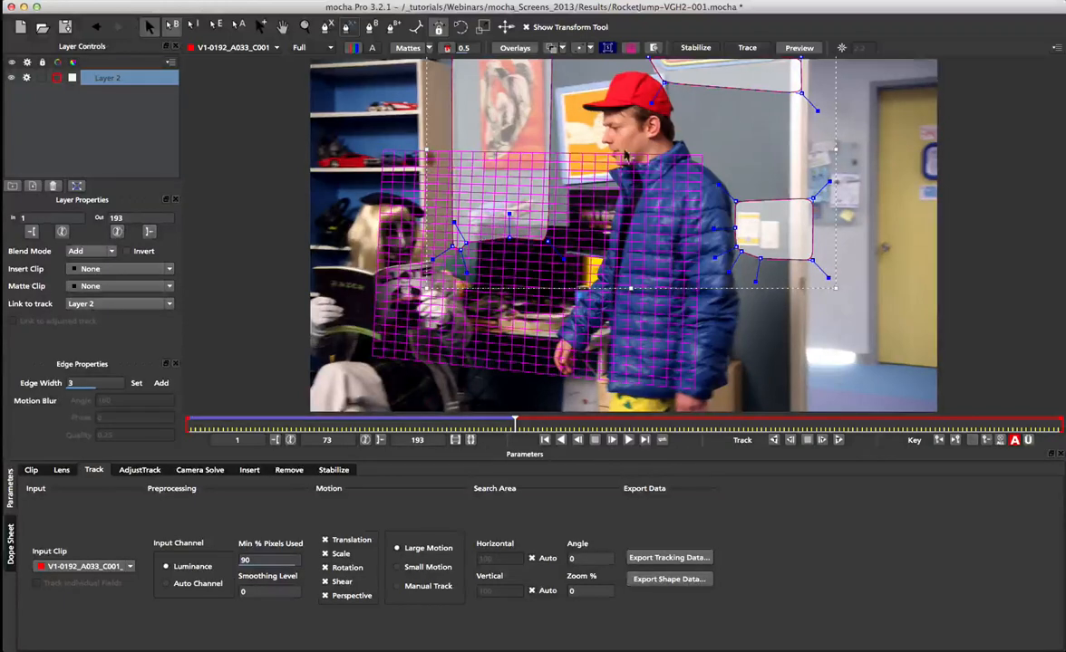
Track the layer forward to frame 76 and extend the upper-wall spline down beside the actor's cap
click(822, 440)
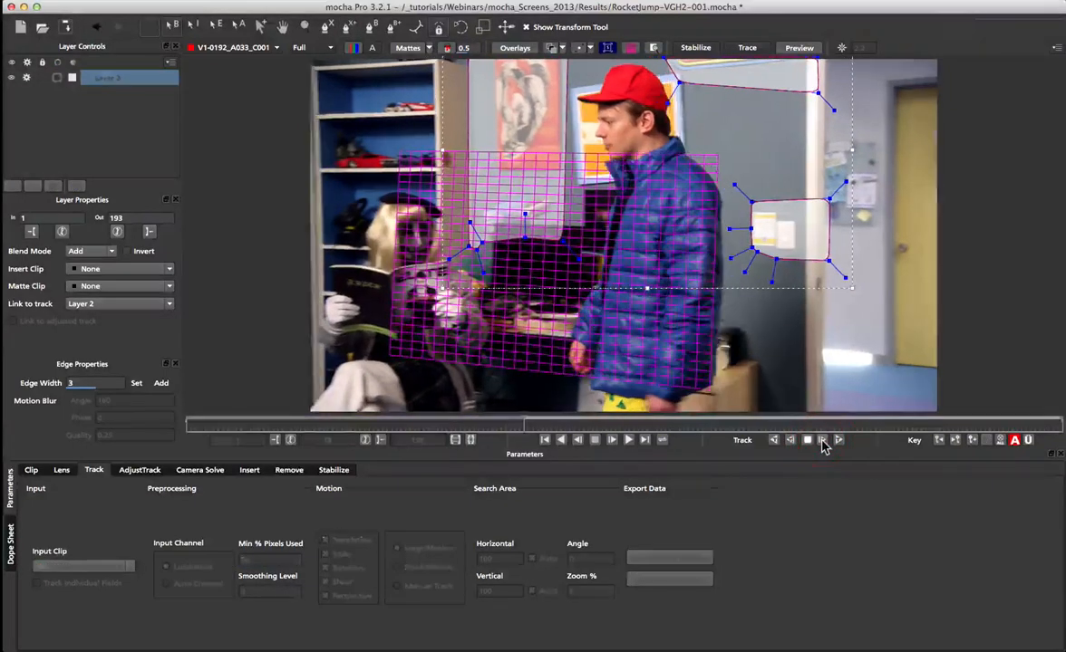
click(822, 442)
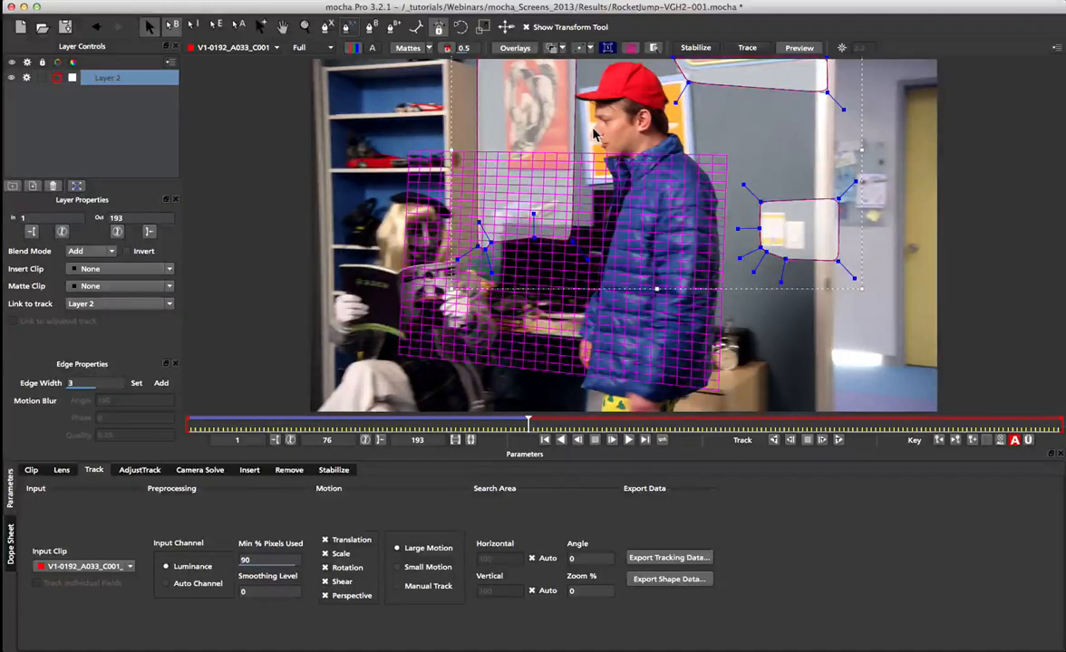
drag(686, 84, 668, 60)
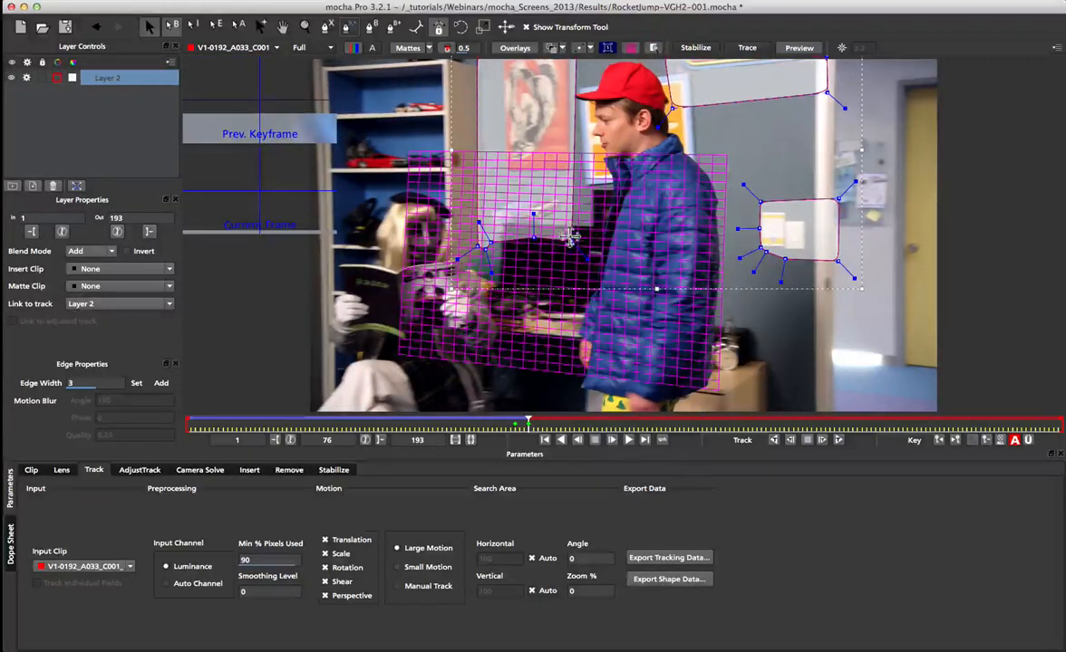
Trim the spline over the red poster away from the actor by moving its lower corner and deleting the extra point on its upper edge
drag(569, 236, 547, 240)
key(x)
drag(571, 134, 580, 177)
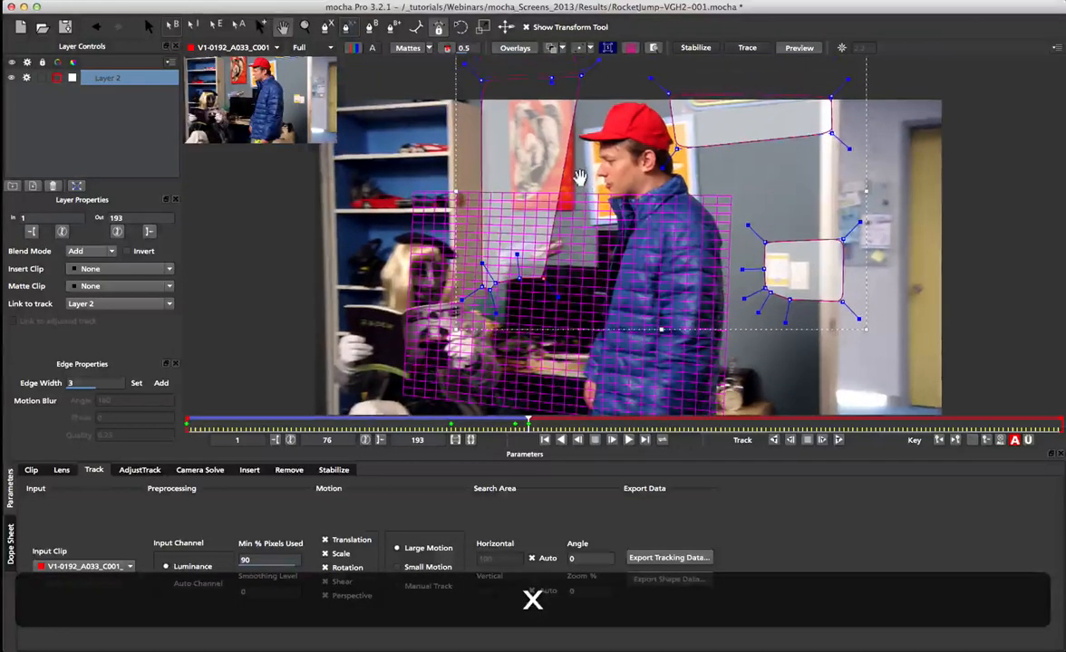
drag(550, 79, 549, 77)
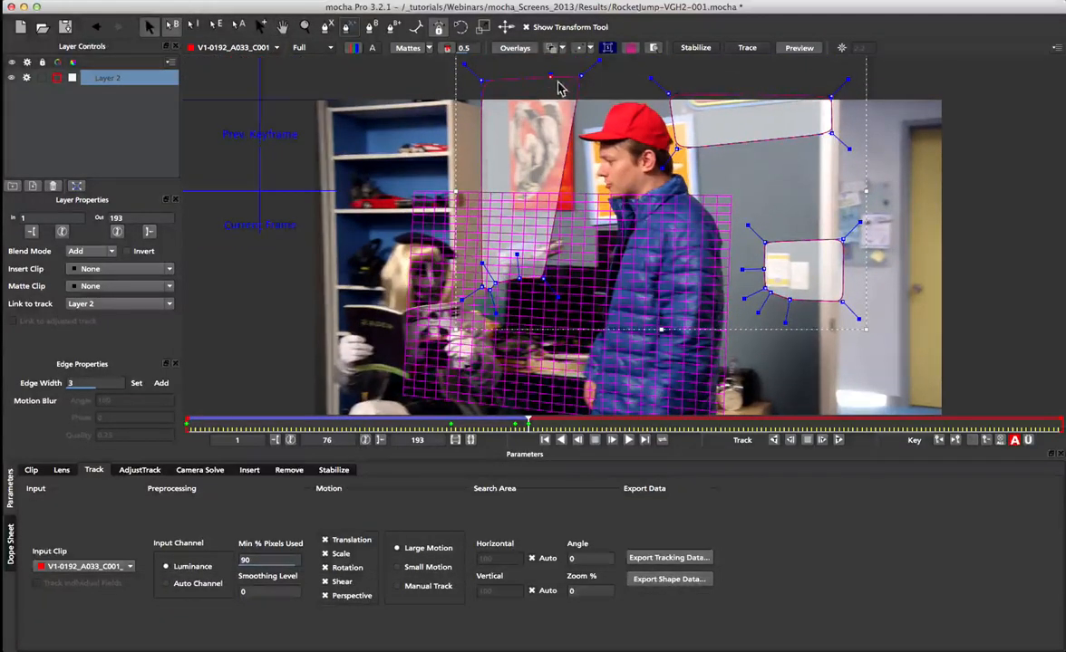
key(BackSpace)
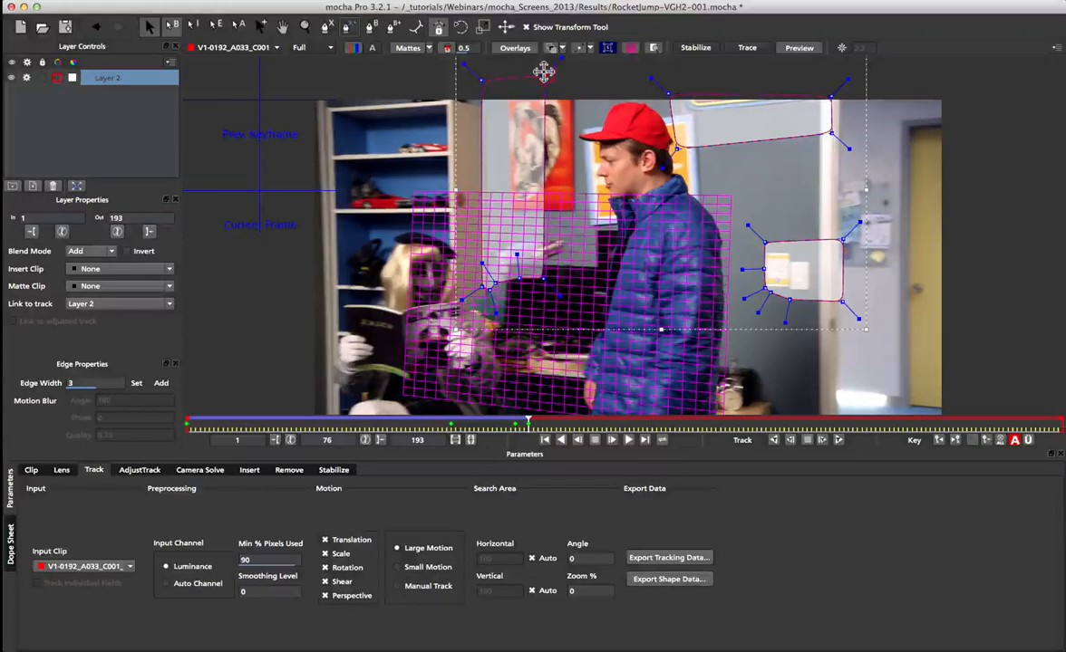
Track the layer forward frame by frame to frame 79
click(822, 440)
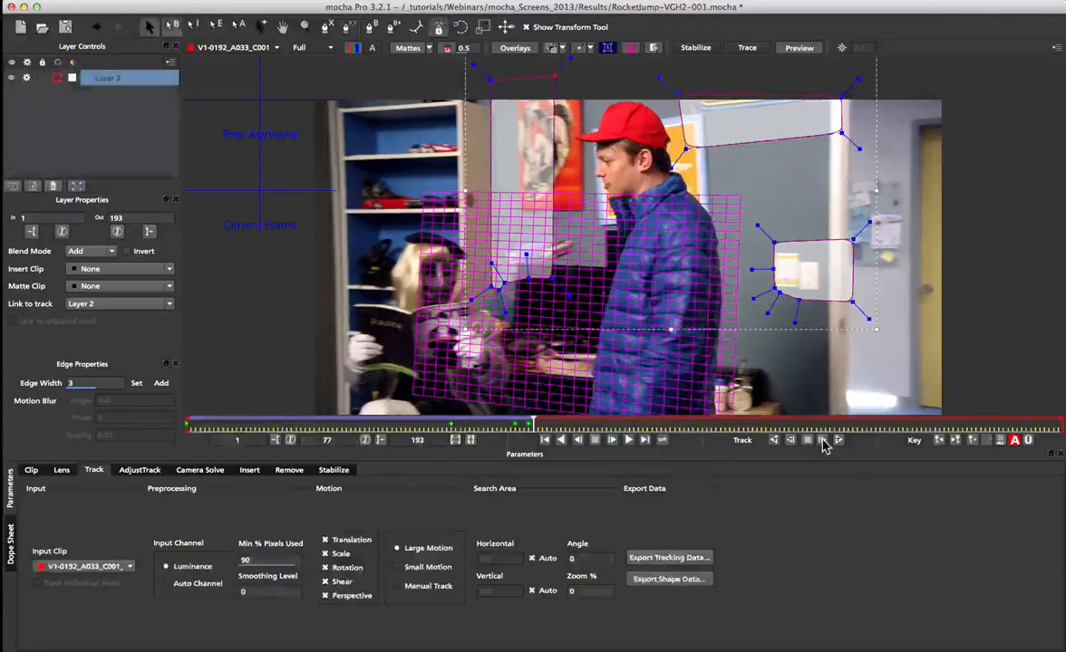
click(822, 440)
click(821, 440)
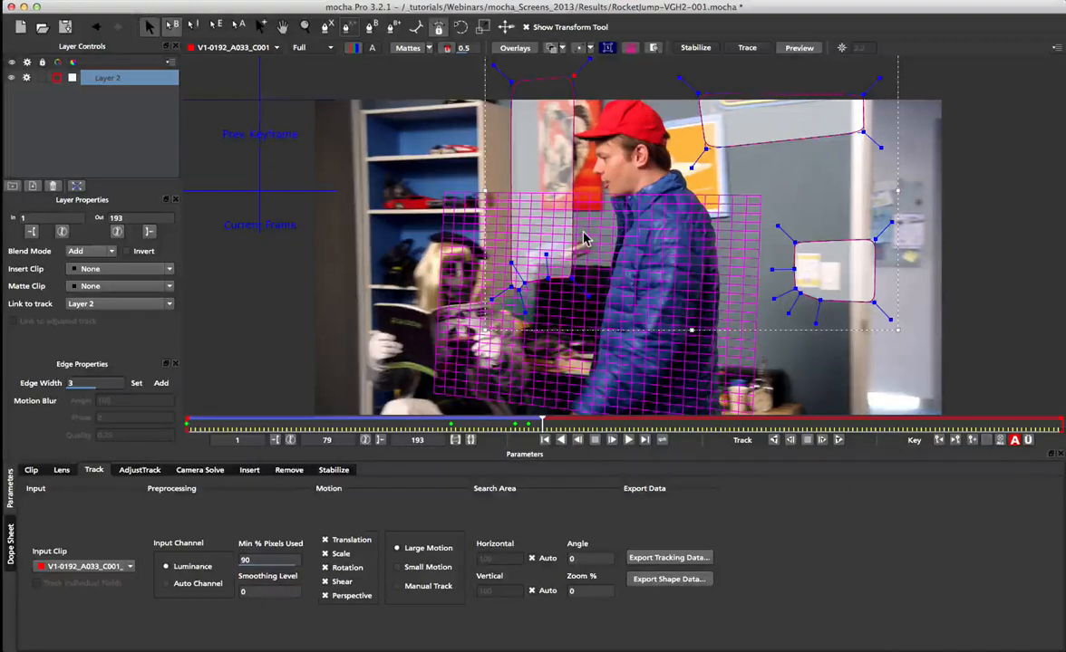
Extend the upper-wall spline down and toward the actor's cap, and widen the light-switch spline toward his back
drag(706, 149, 701, 172)
drag(698, 93, 660, 84)
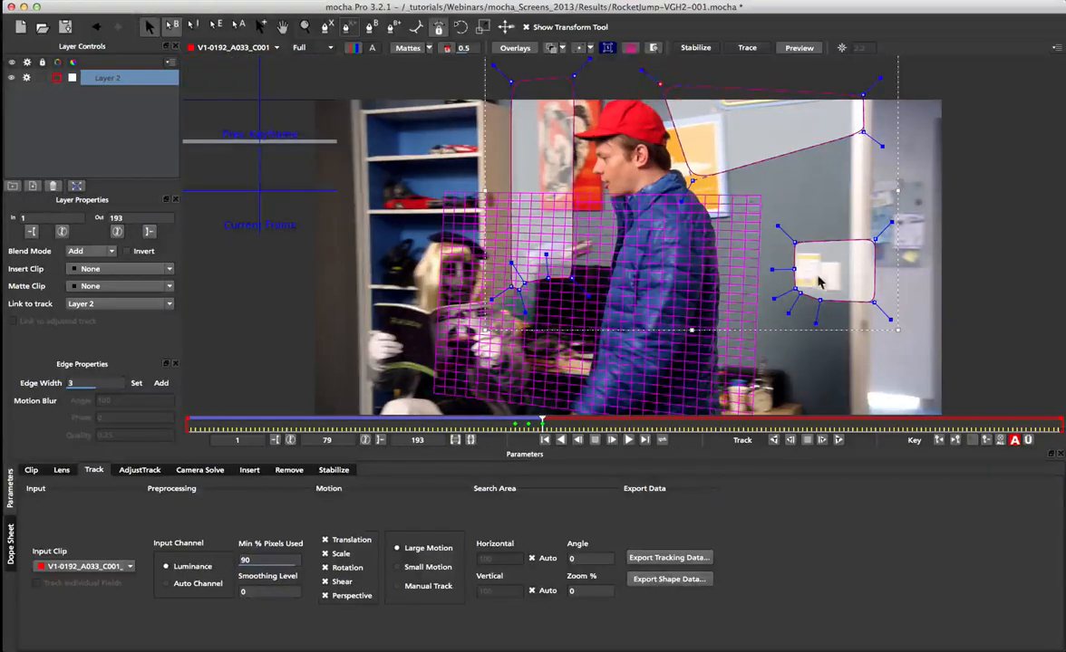
mouse_move(803, 282)
mouse_down()
mouse_move(798, 265)
mouse_move(792, 295)
mouse_move(785, 288)
mouse_up()
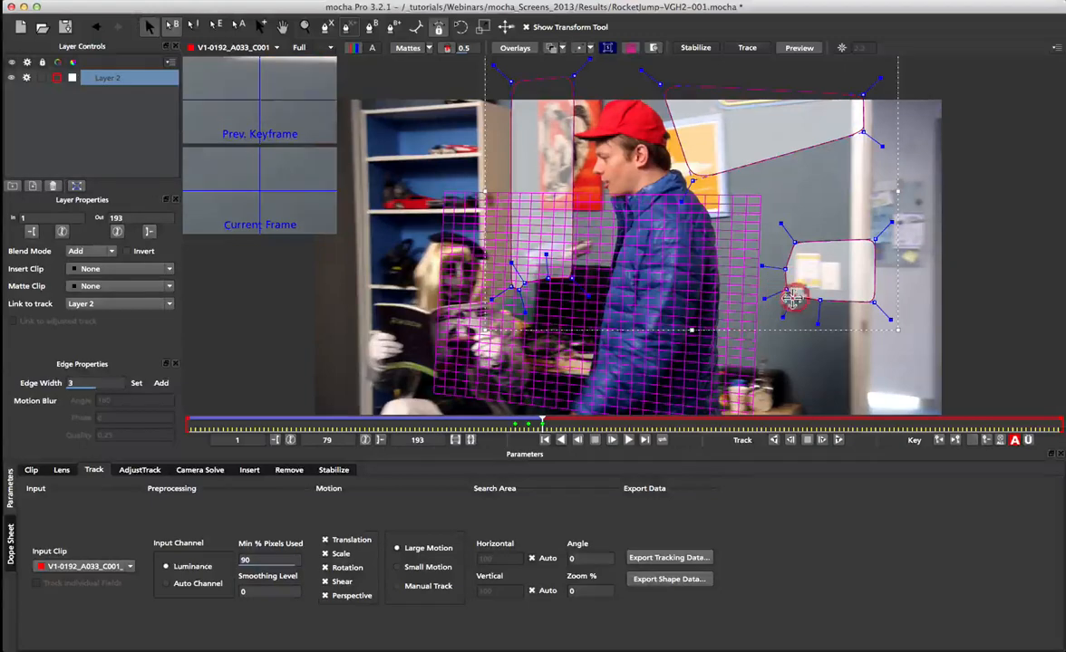
Add a closed X-spline to the same layer around the objects on the cabinet behind the actor's back
click(350, 30)
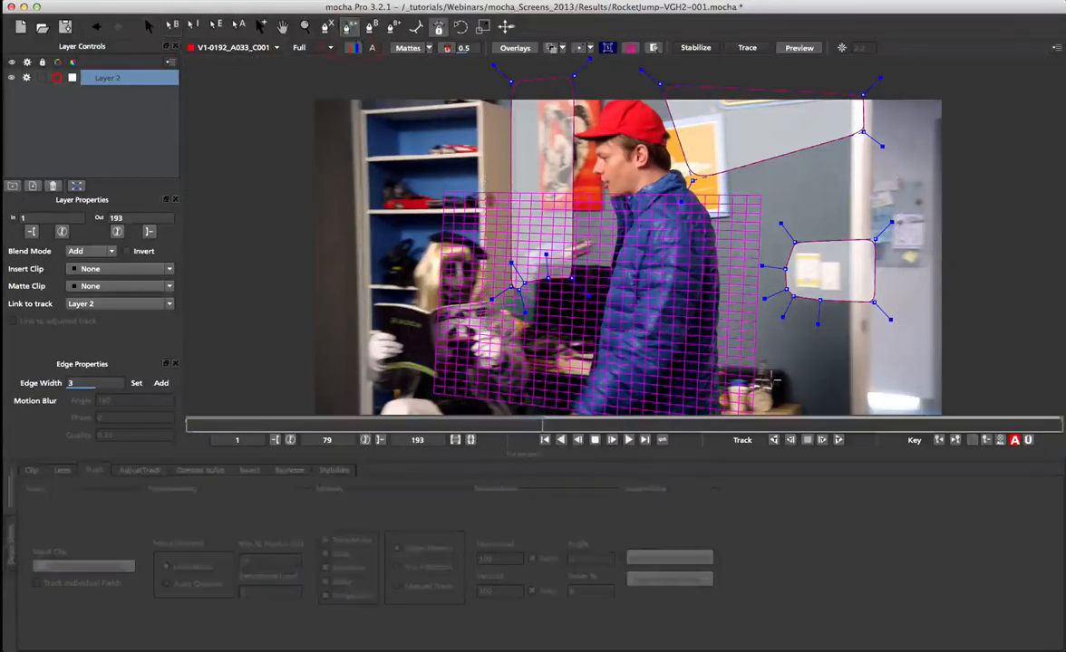
click(773, 348)
click(736, 347)
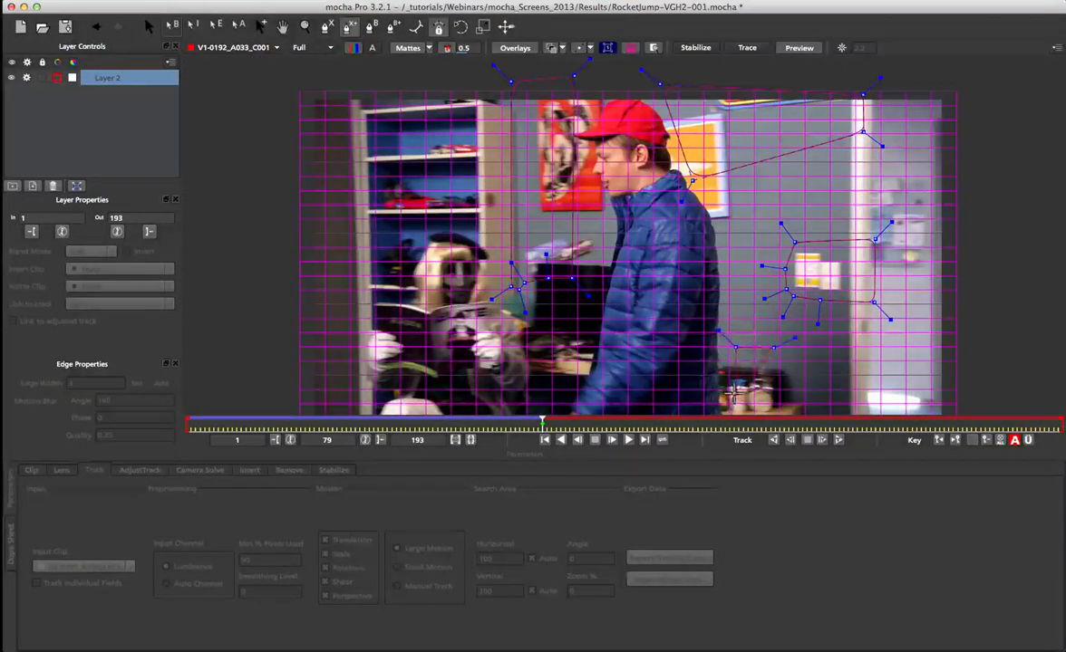
click(778, 404)
click(795, 363)
right_click(796, 363)
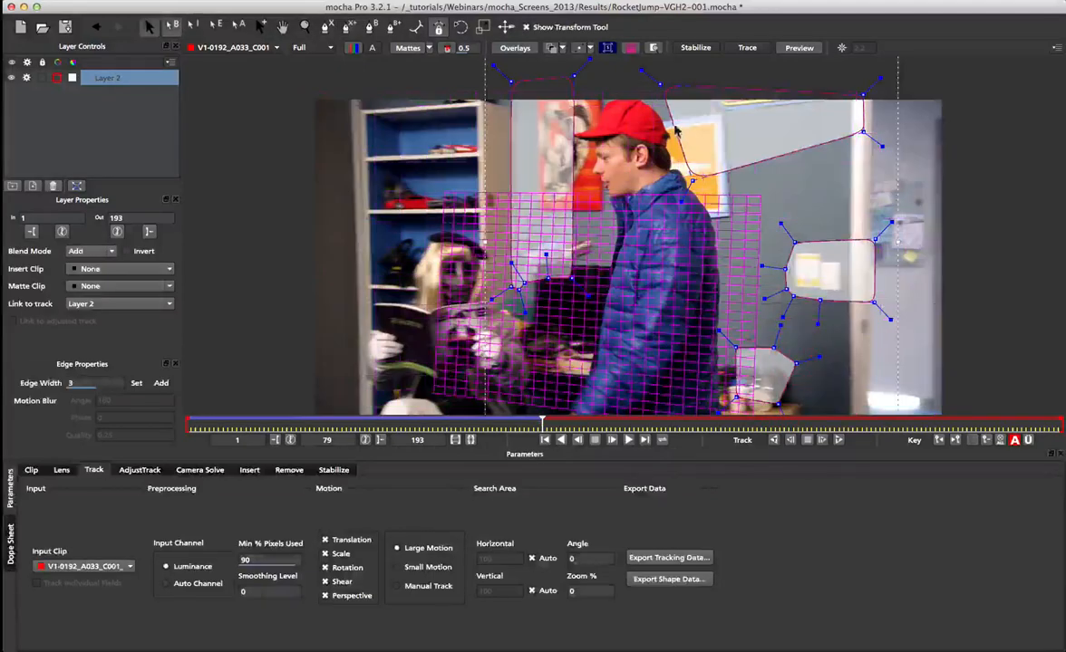
Narrow the red-poster spline by moving its two actor-side corners toward the bookshelf and deleting the redundant point on its lower edge
click(570, 78)
shift+click(569, 281)
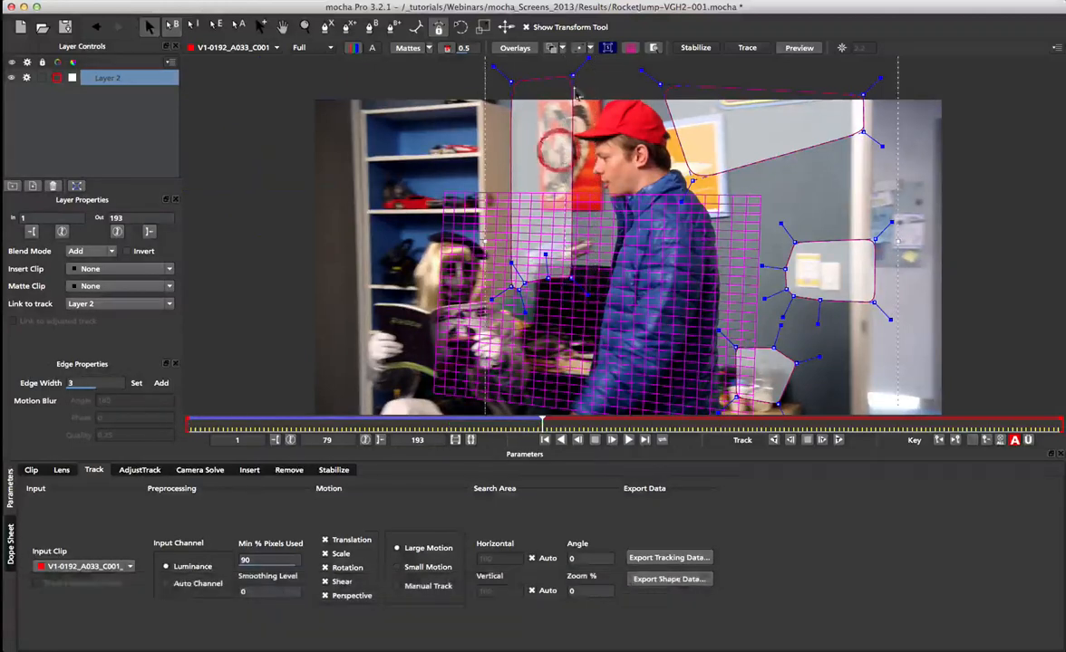
click(571, 74)
drag(571, 74, 552, 75)
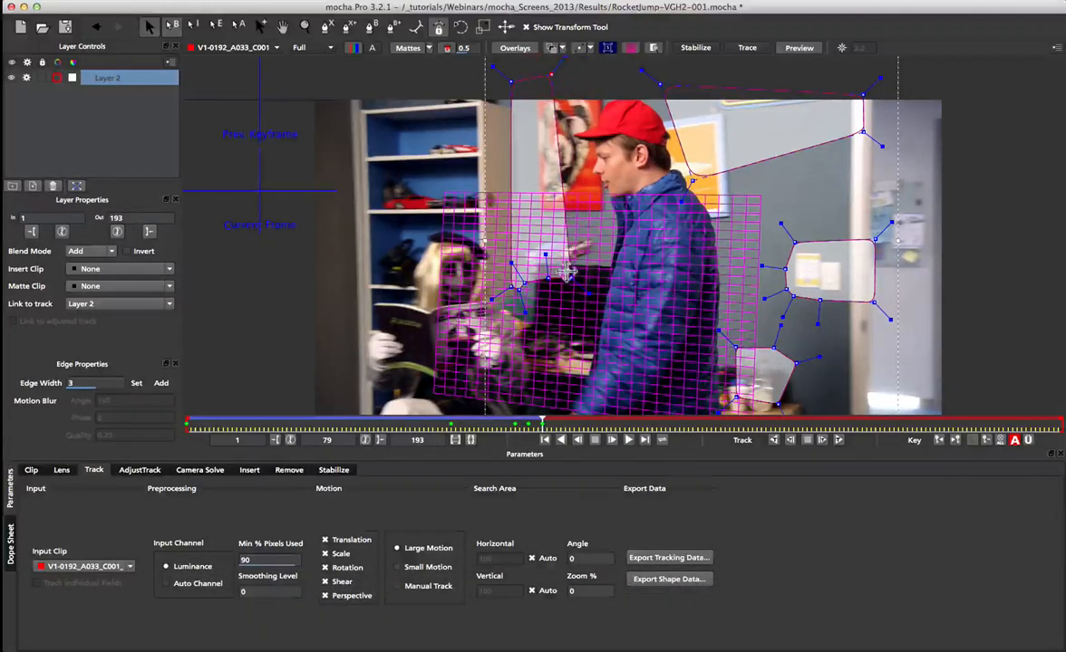
drag(570, 277, 549, 281)
key(BackSpace)
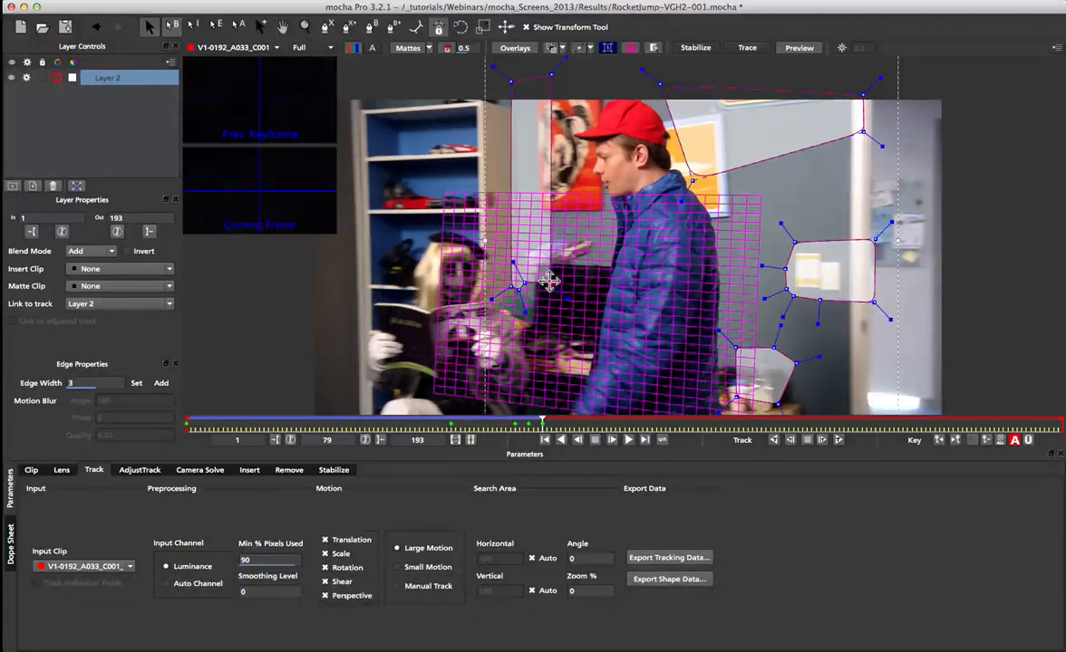
Track the layer forward to frame 81, then stretch the upper-wall spline down behind the actor's back with an added point at his shoulder
click(822, 441)
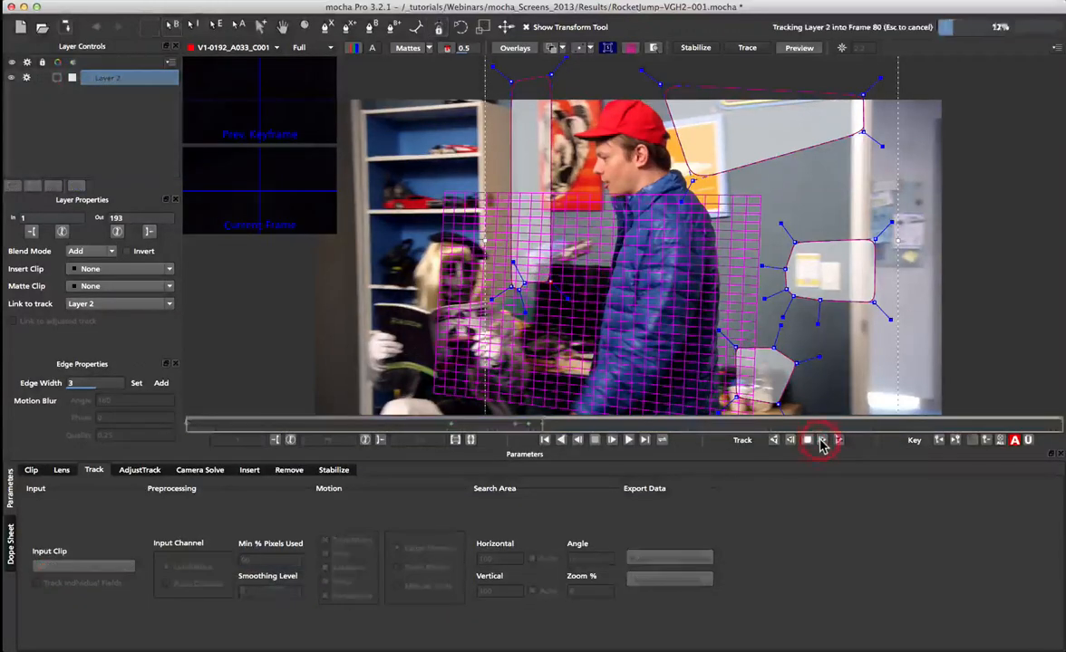
click(822, 442)
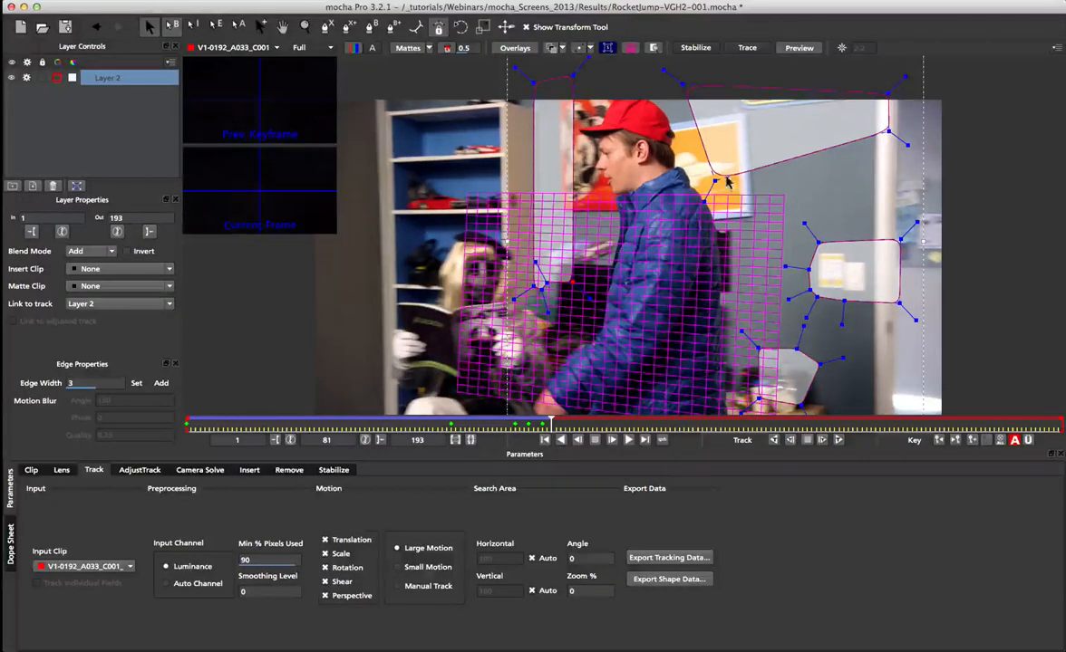
drag(715, 180, 732, 257)
click(261, 29)
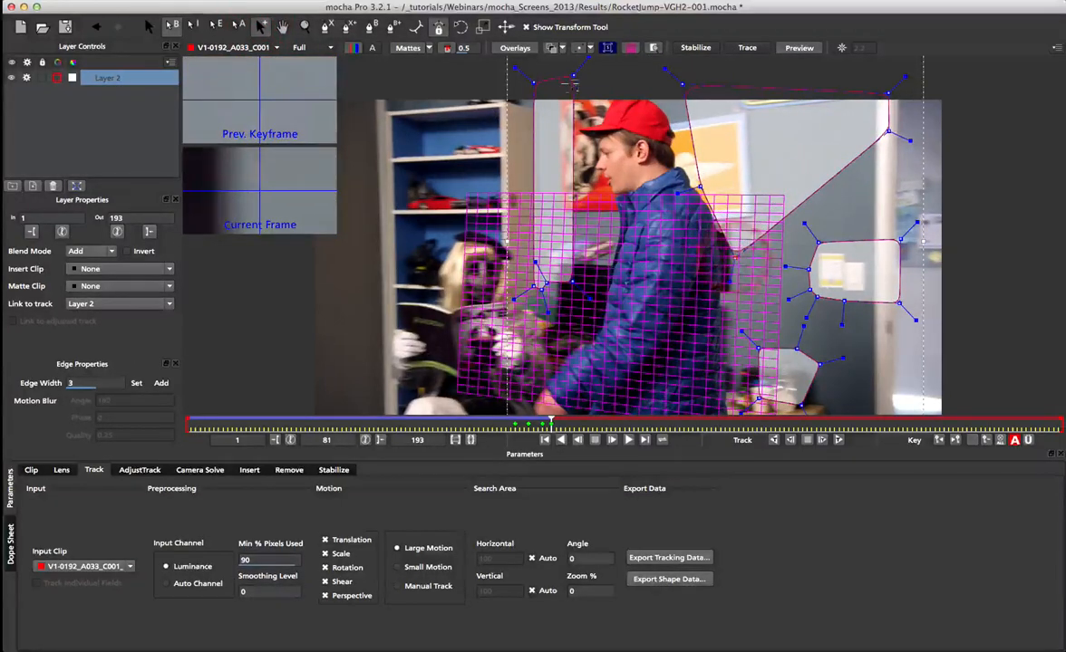
Track one more frame, return to frame 81 and delete the whole spline between the bookshelf and the actor
click(822, 442)
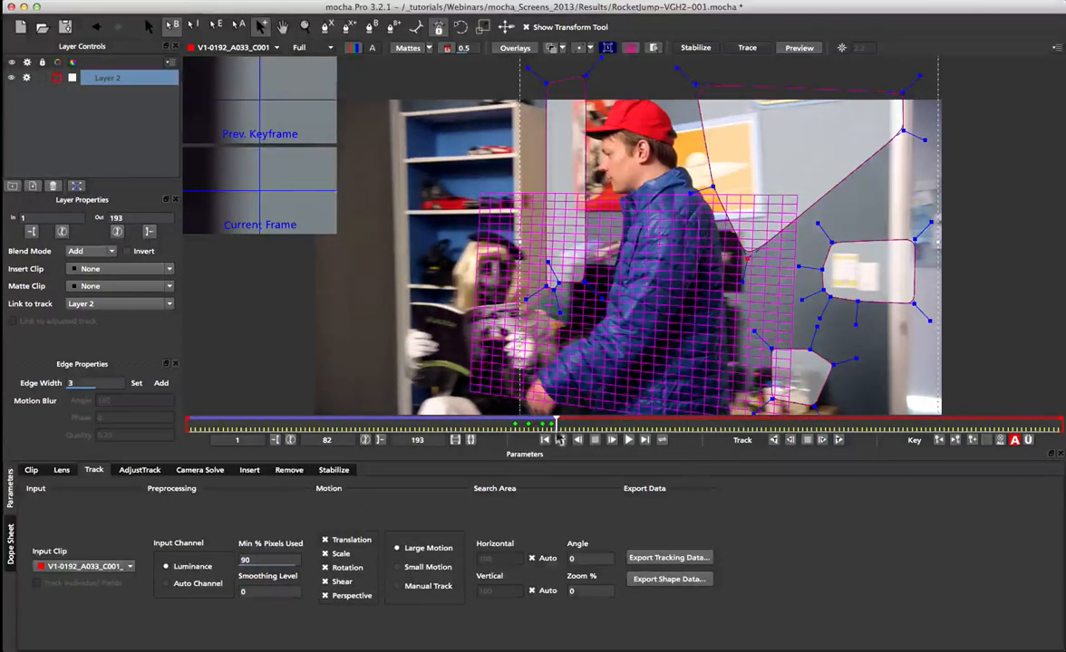
drag(556, 427, 552, 428)
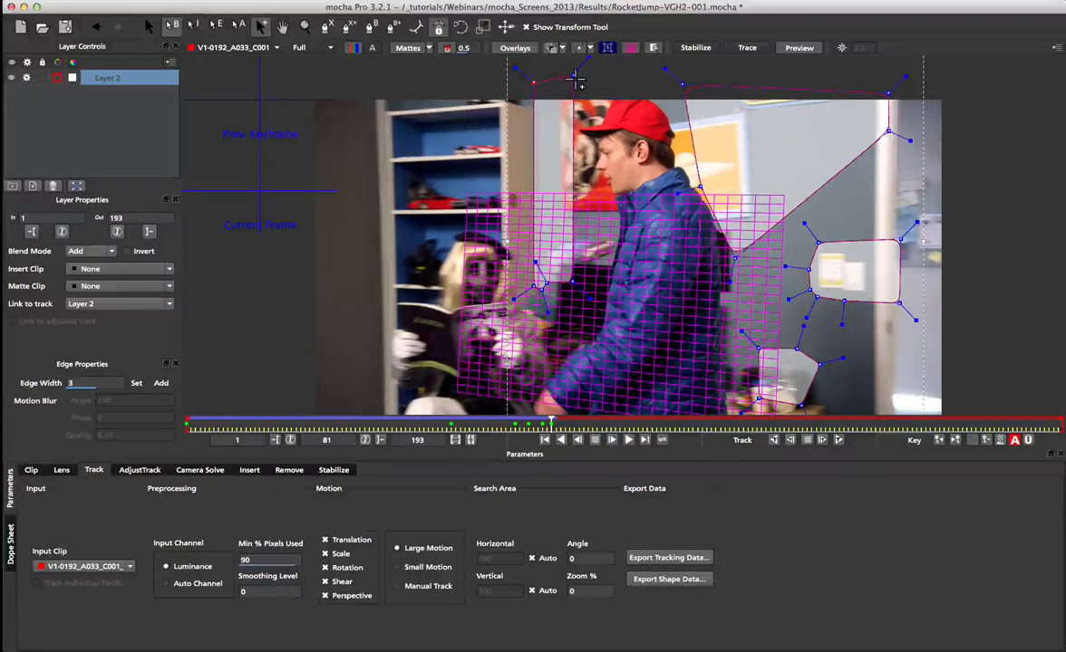
key(BackSpace)
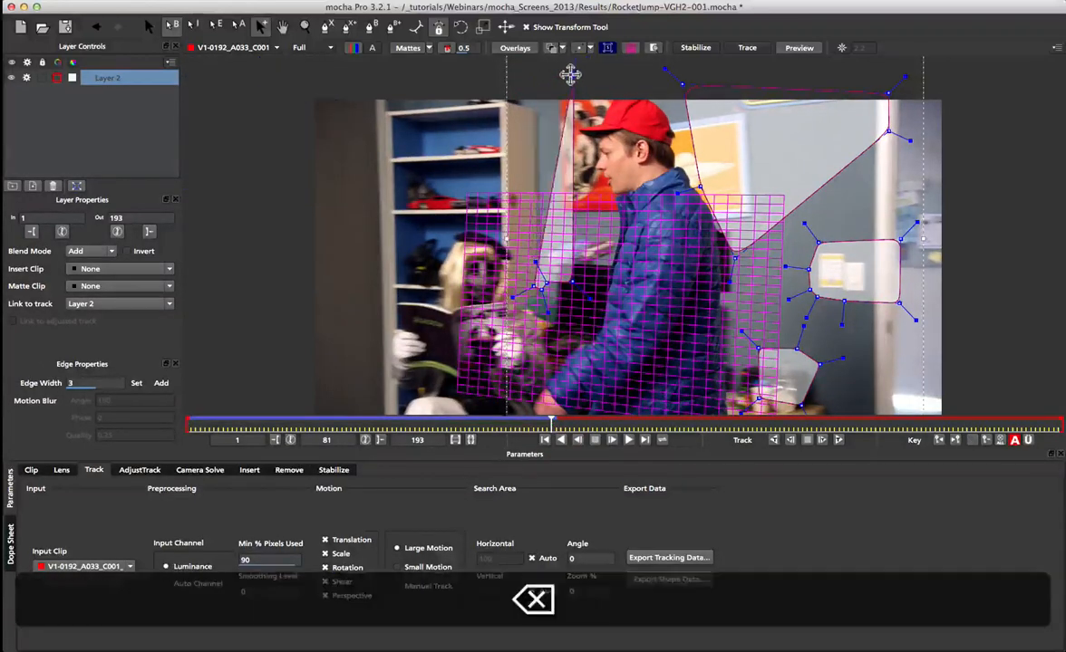
click(569, 74)
key(BackSpace)
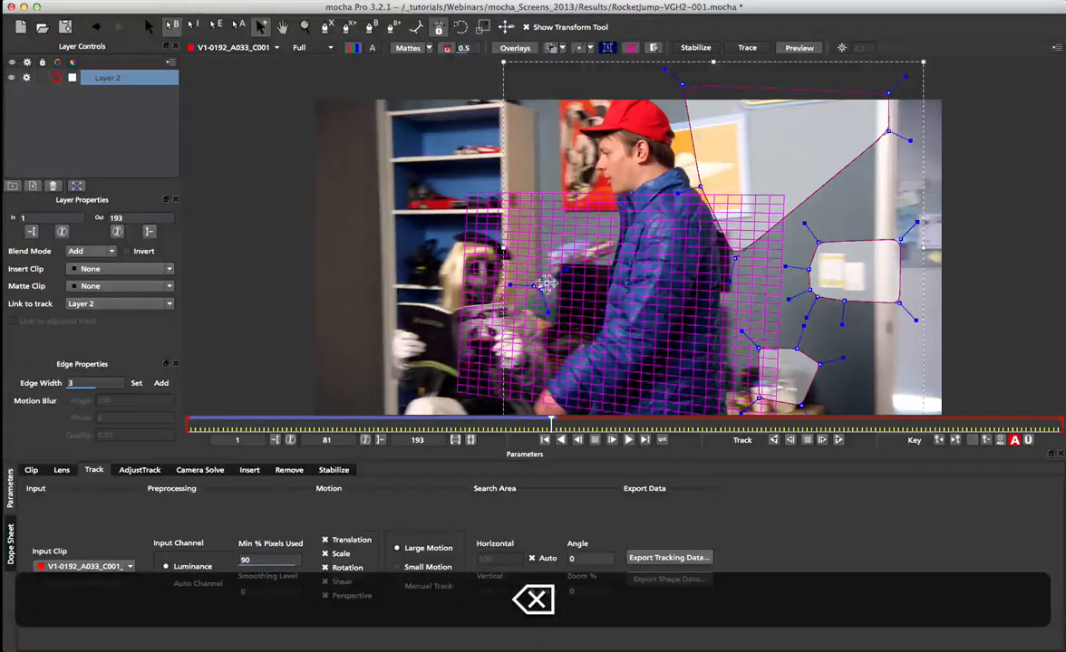
click(544, 347)
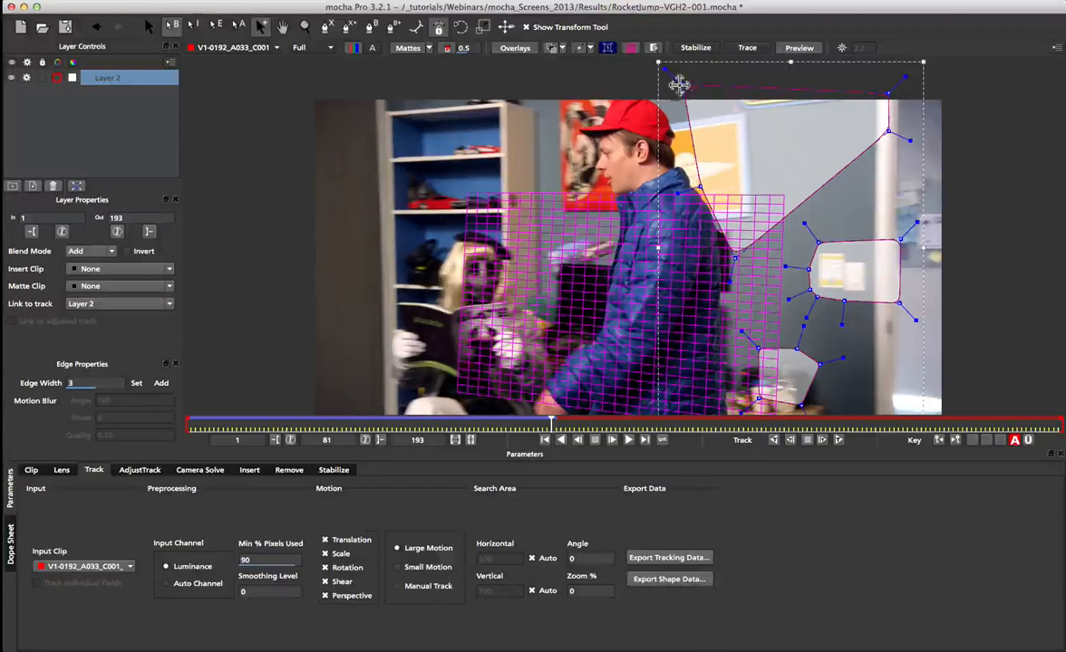
Move the upper-wall spline's upper corner over the actor's cap and track the layer forward to frame 85
drag(682, 84, 660, 85)
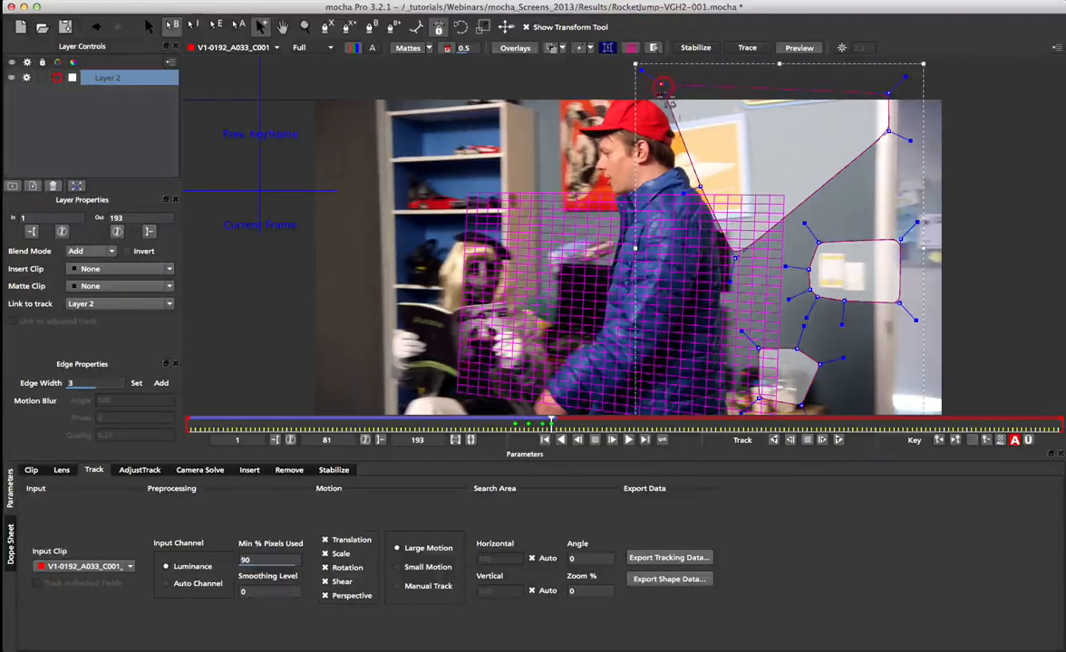
click(835, 442)
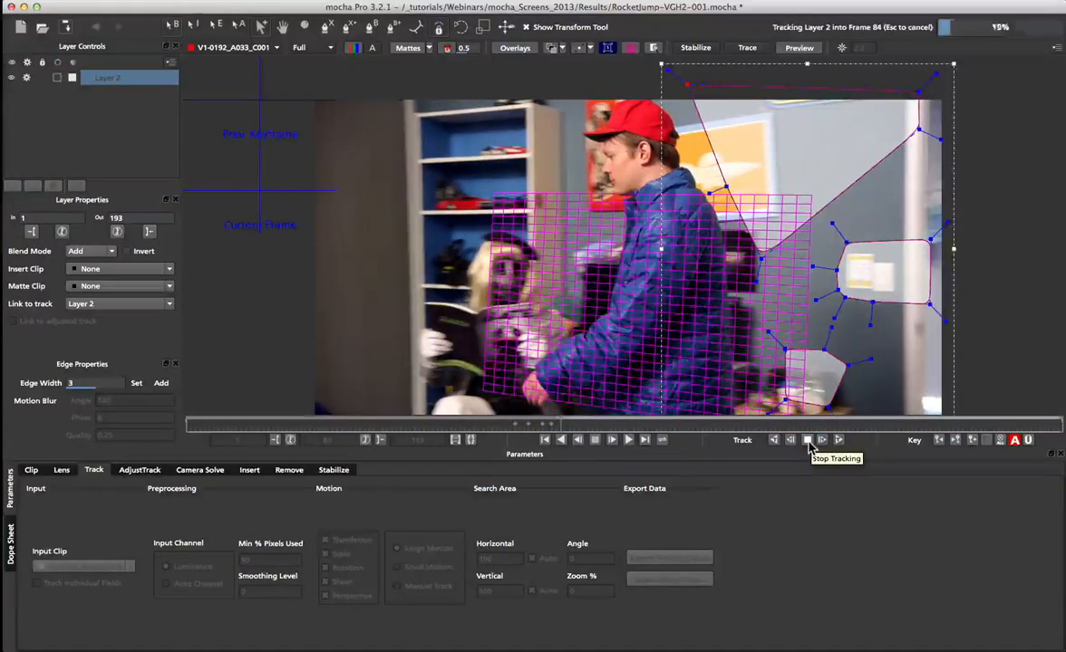
click(808, 442)
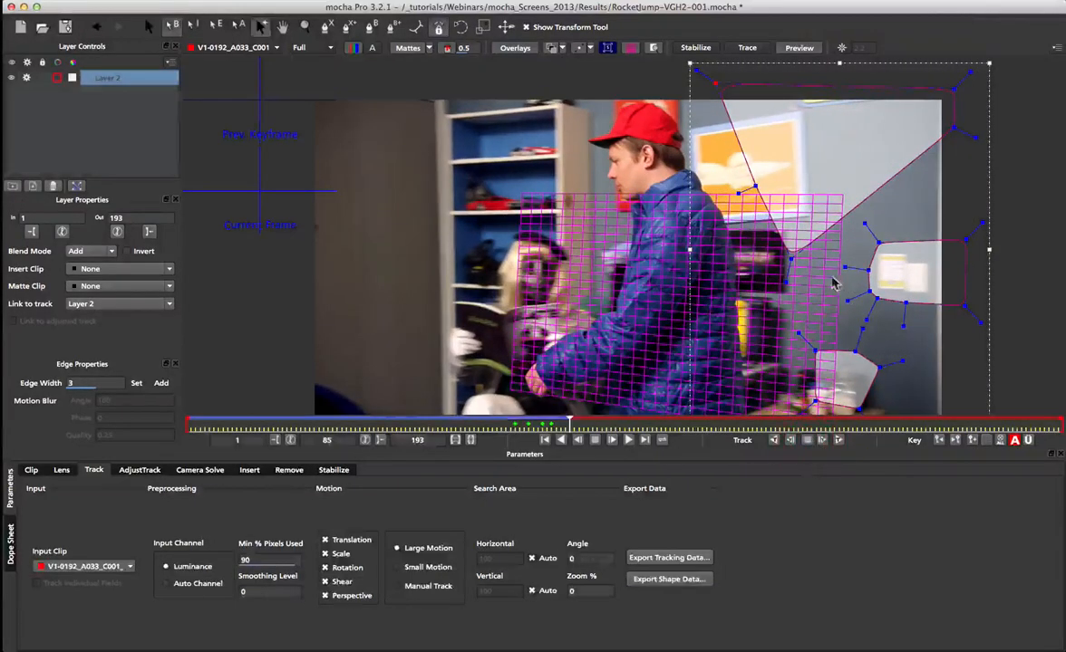
Enlarge the upper-wall spline along the actor's back by moving its lower tip, shoulder point and cap-side corner toward him
drag(791, 259, 768, 318)
drag(757, 188, 722, 193)
drag(715, 81, 672, 84)
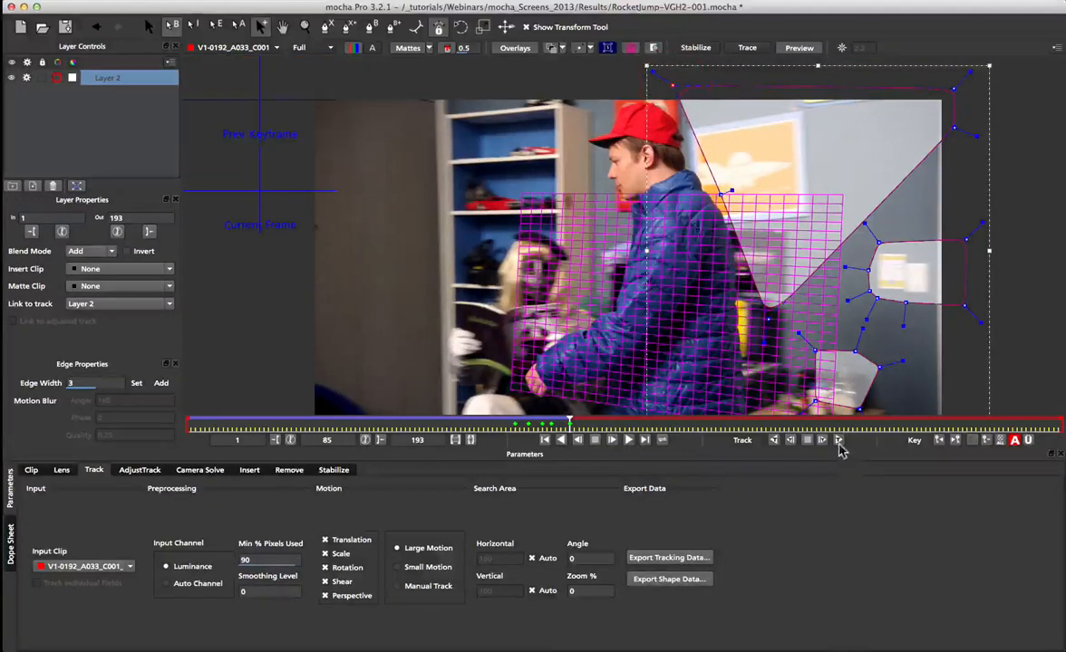
Pull the light-switch spline's outer corners back inside the image edge and track the layer forward to frame 89
drag(965, 239, 921, 237)
drag(963, 304, 929, 309)
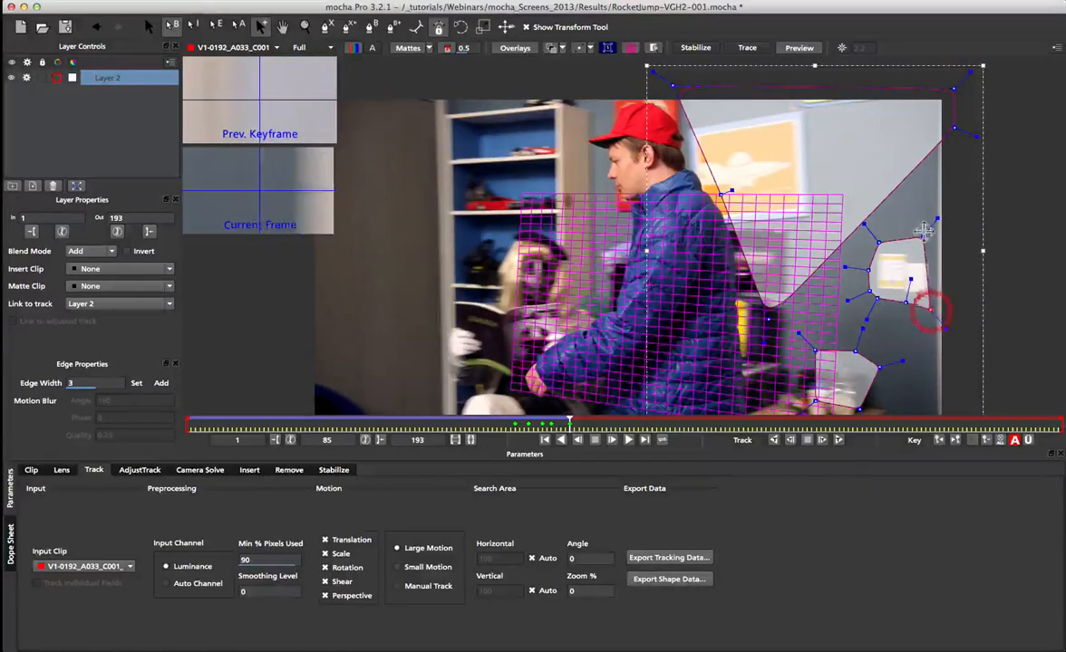
drag(923, 238, 937, 239)
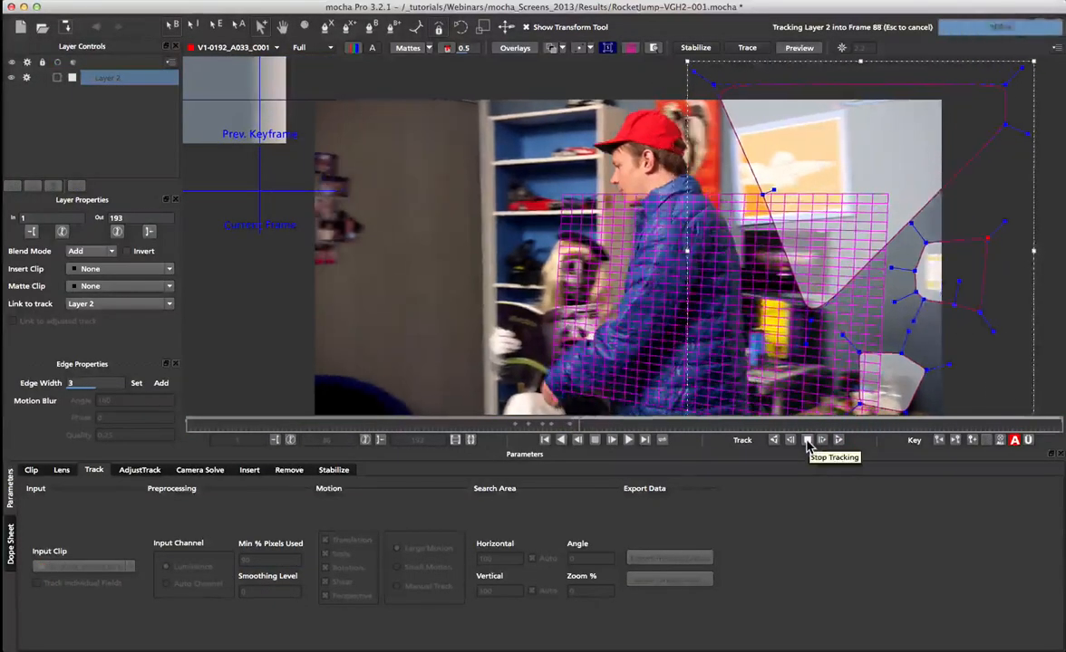
click(806, 442)
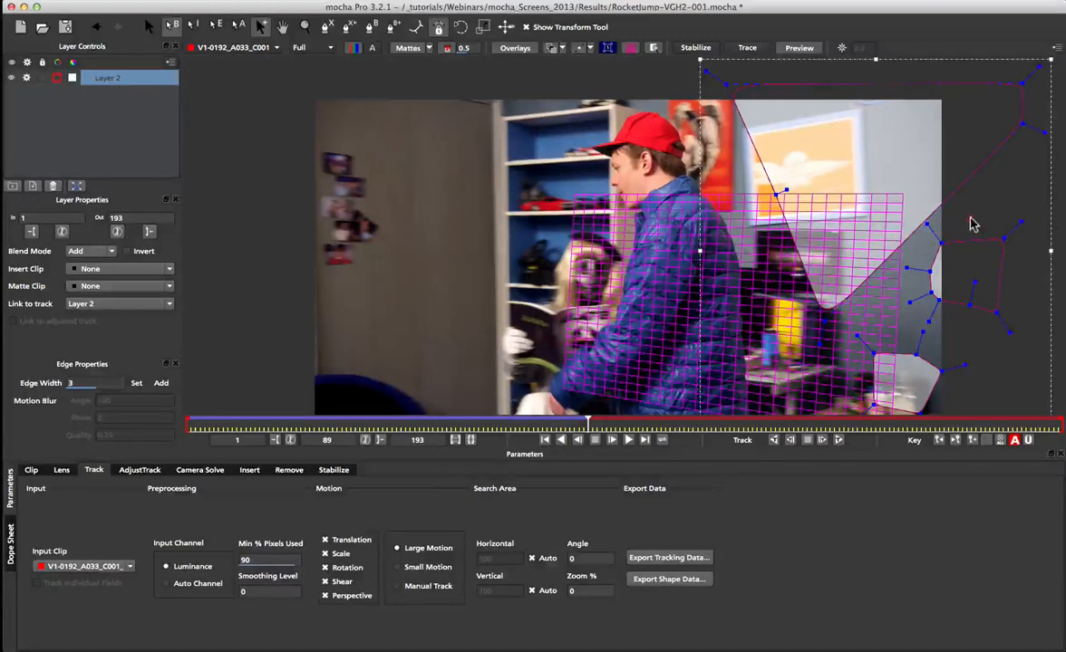
Move the light-switch spline onto the red poster behind the actor's cap and reshape it down toward his shoulder
click(1017, 323)
click(992, 313)
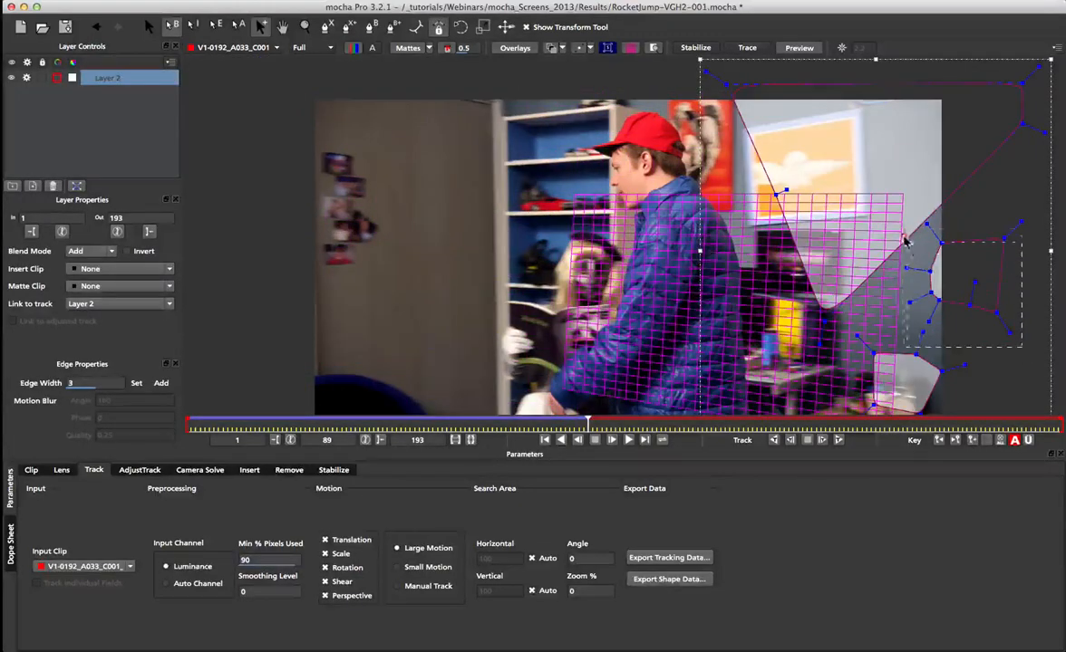
drag(923, 229, 694, 108)
drag(758, 107, 727, 102)
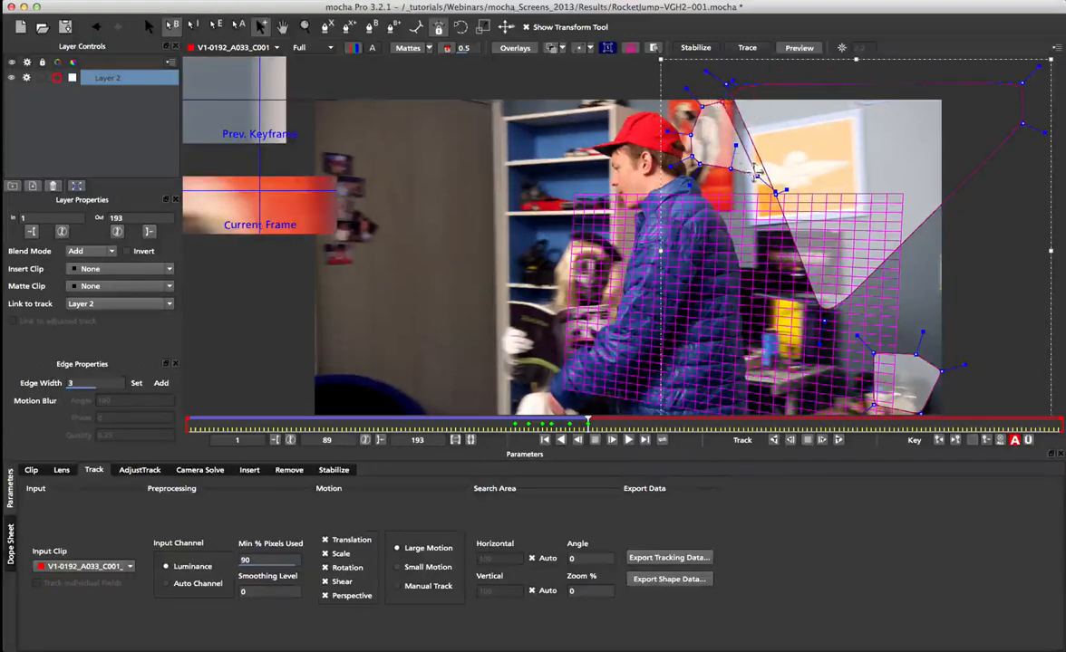
drag(755, 175, 743, 214)
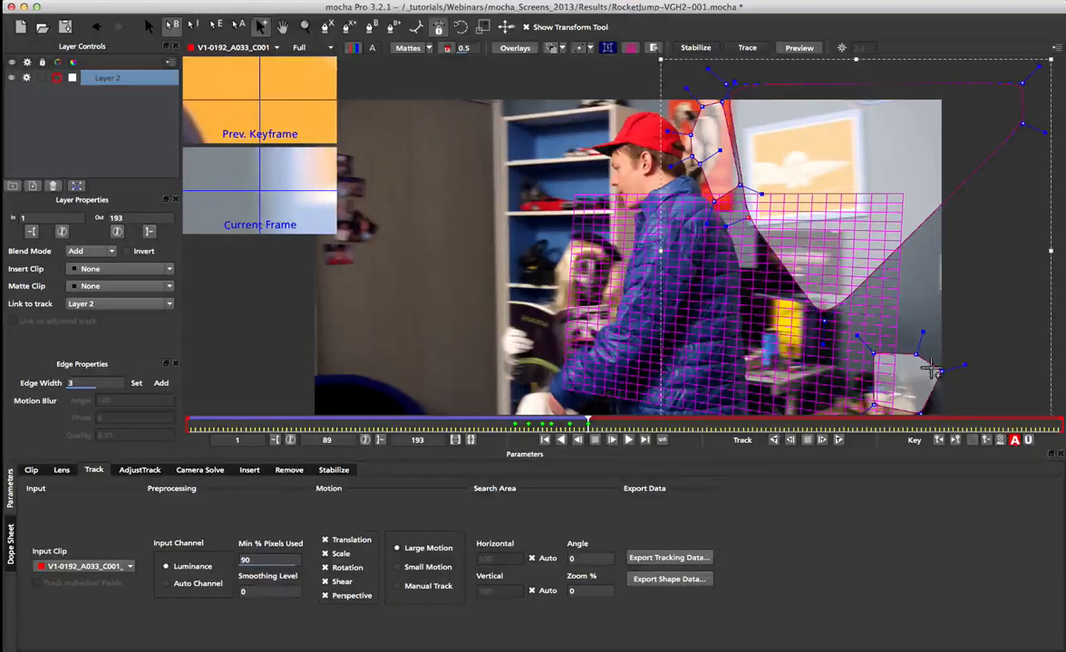
Delete the spline around the objects on the cabinet
key(x)
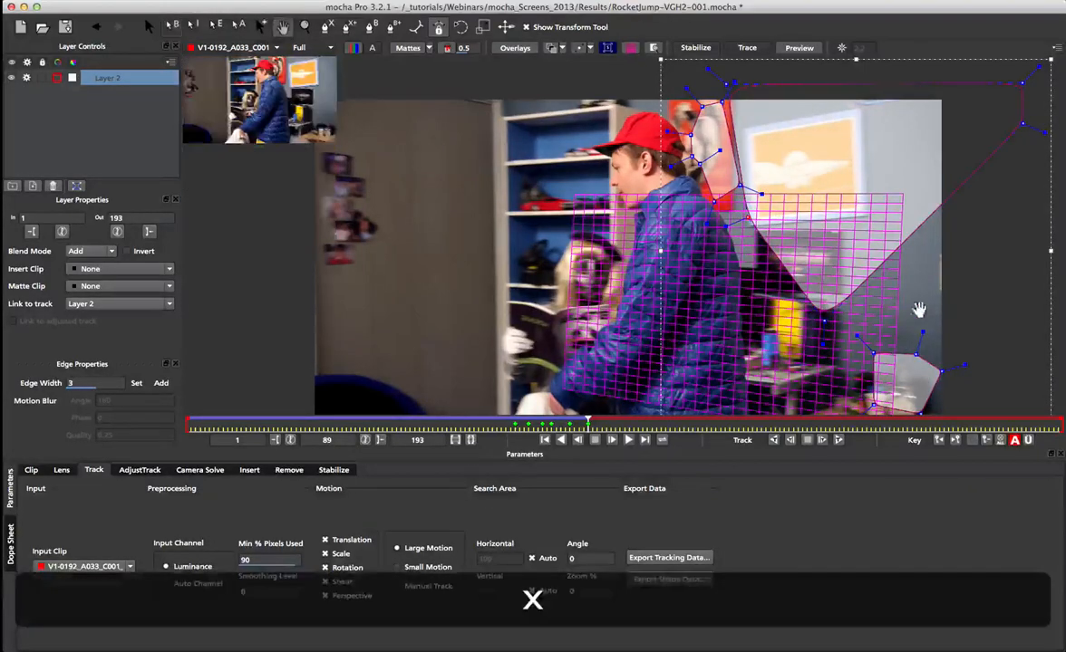
drag(965, 324, 945, 281)
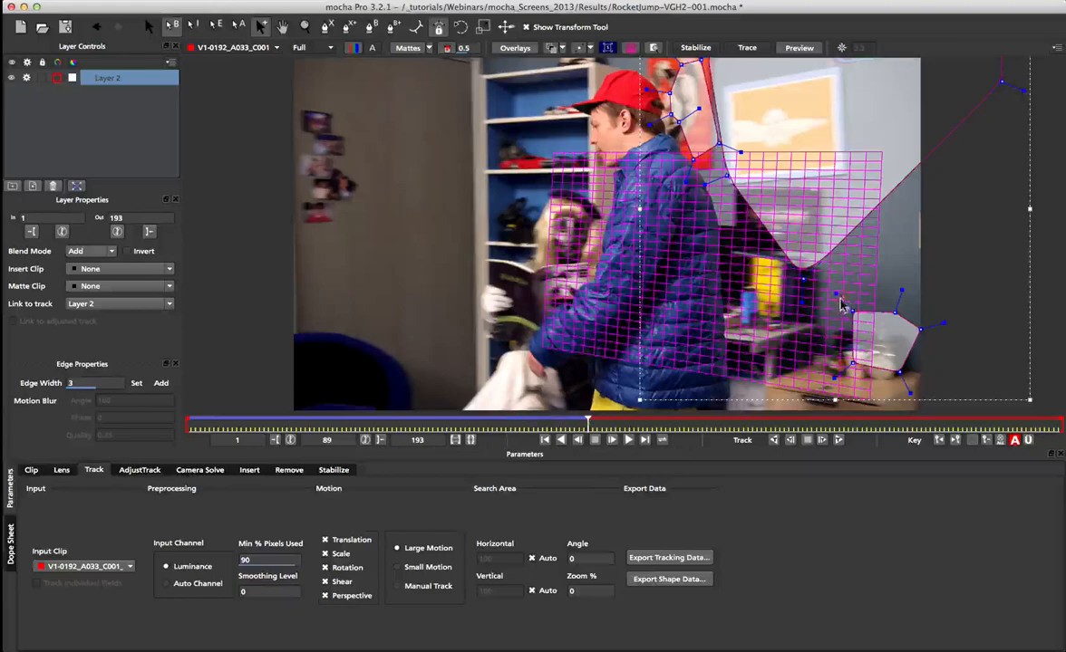
drag(900, 381, 950, 396)
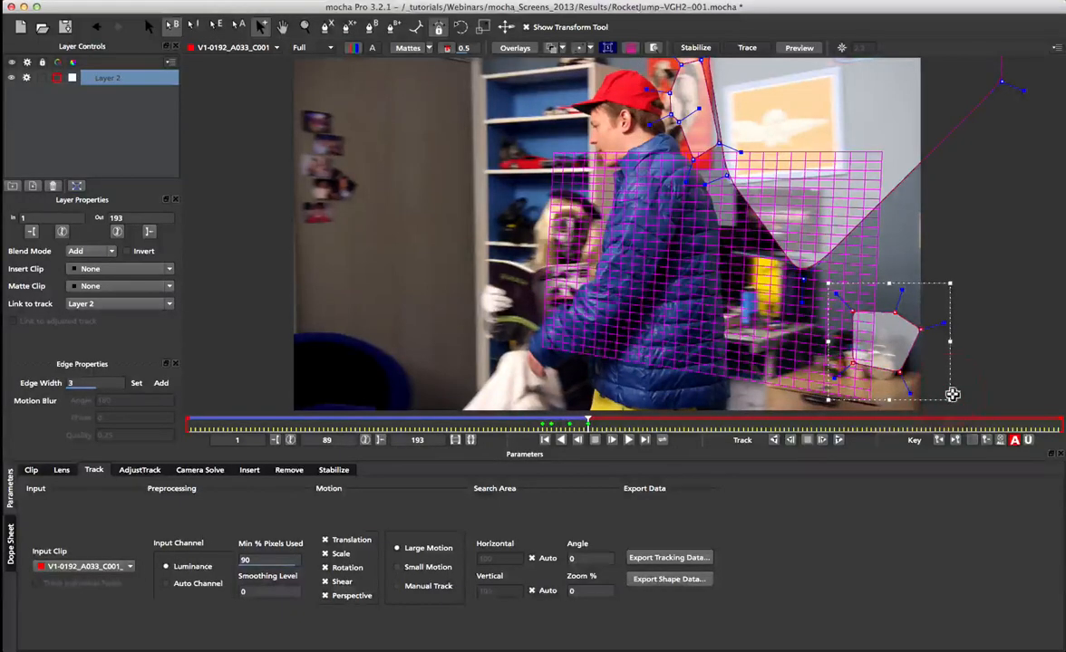
key(BackSpace)
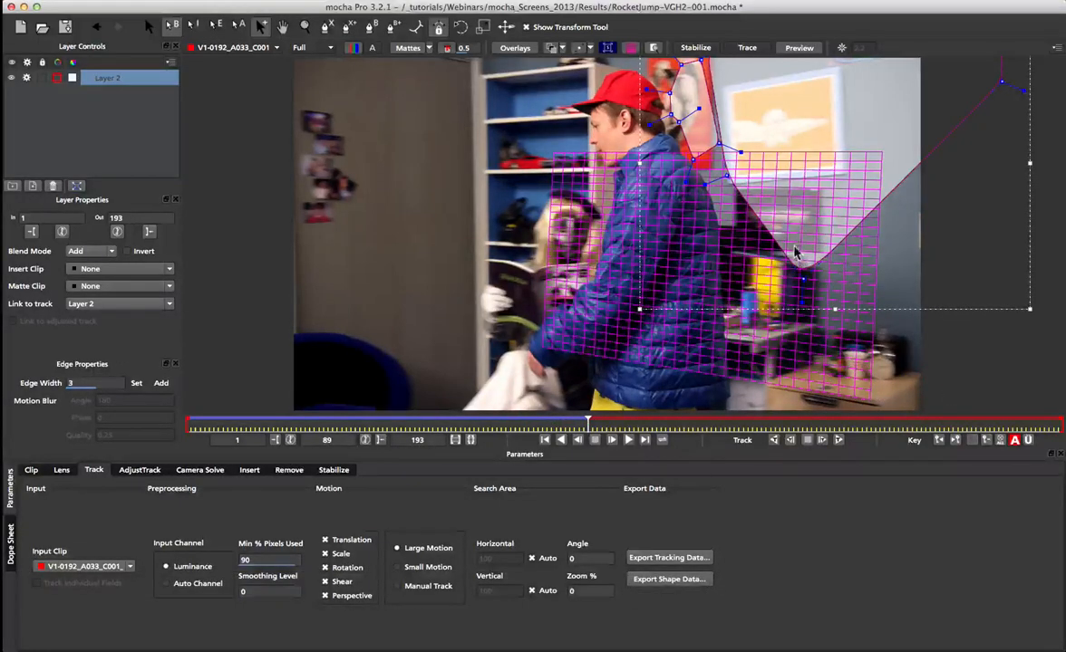
Track the layer forward from frame 89 and stop at frame 97
key(x)
drag(809, 170, 791, 186)
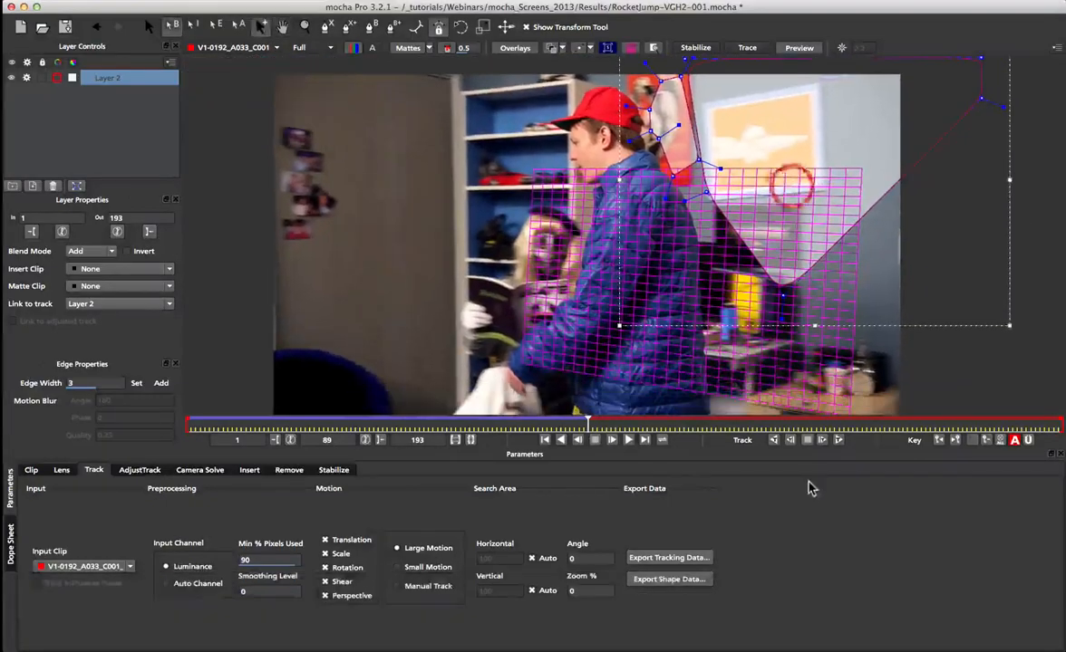
click(837, 440)
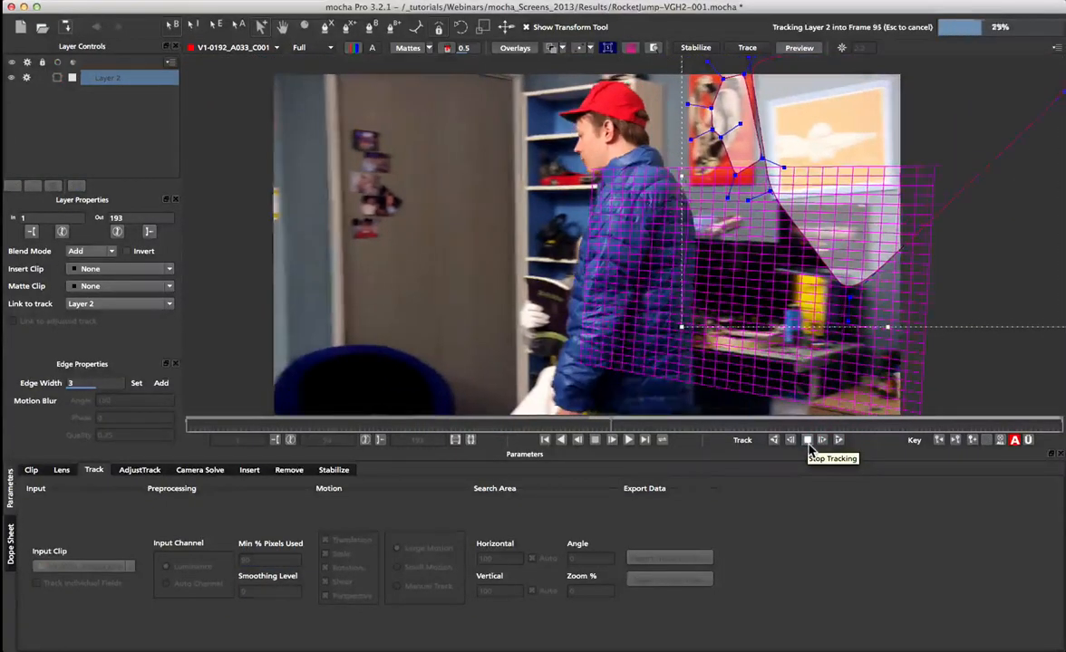
click(807, 440)
Pull the outer corners of the upper-wall spline back to the image's right edge beside the orange picture
key(x)
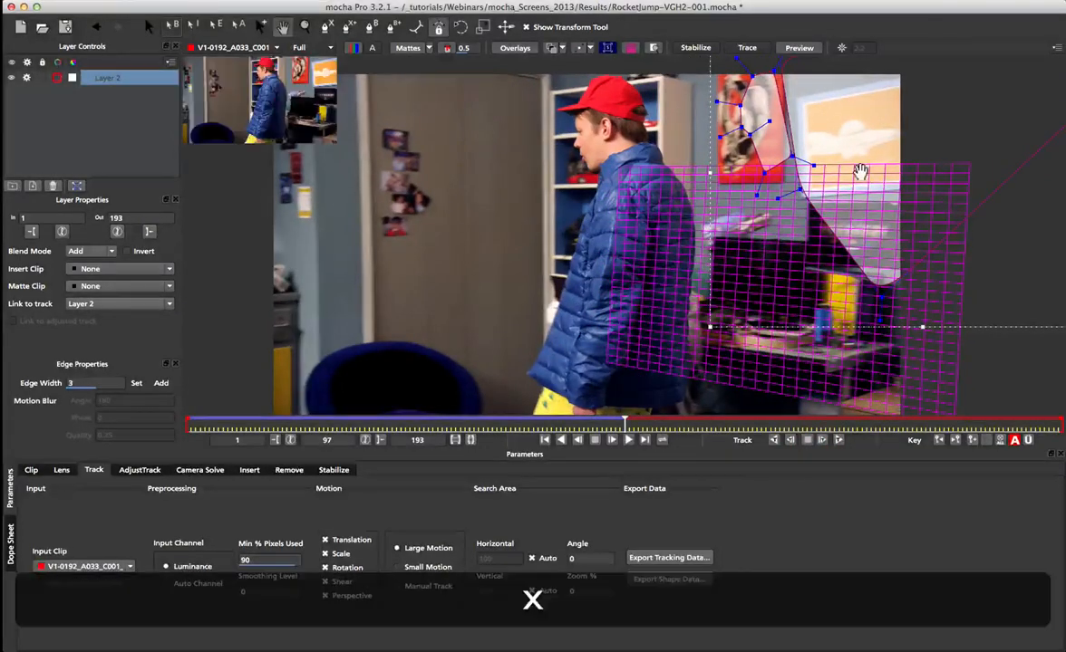
drag(952, 129, 852, 171)
drag(936, 115, 720, 126)
drag(938, 174, 735, 193)
Enlarge the red-poster spline to cover the whole poster and the wall between the actor's back and the monitor top
key(x)
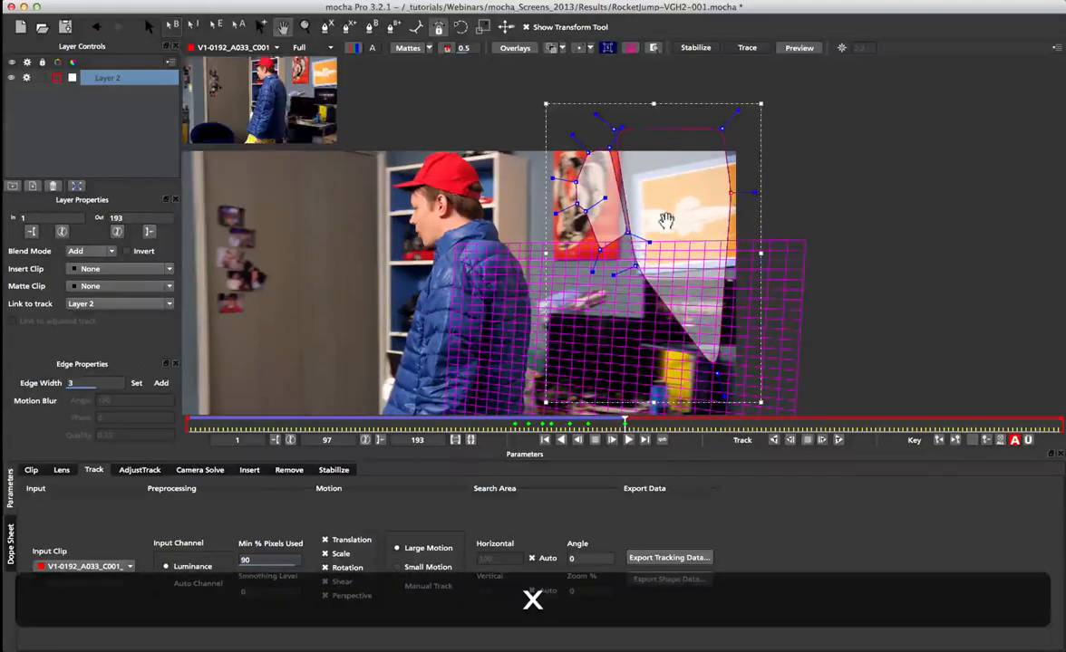
drag(666, 219, 826, 170)
drag(734, 164, 718, 91)
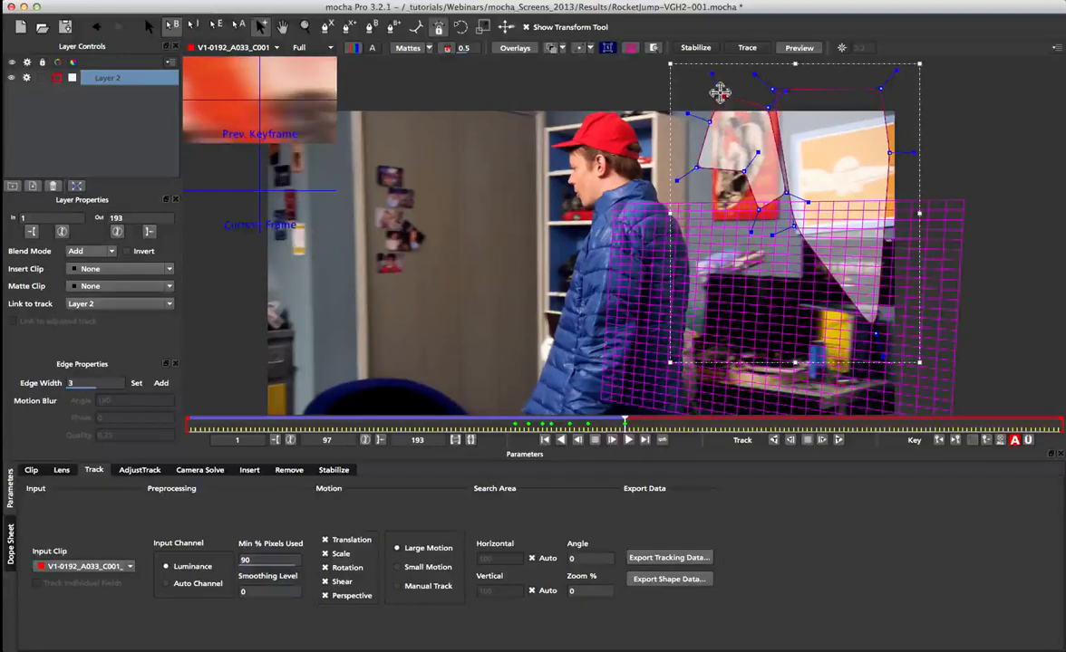
drag(743, 173, 691, 272)
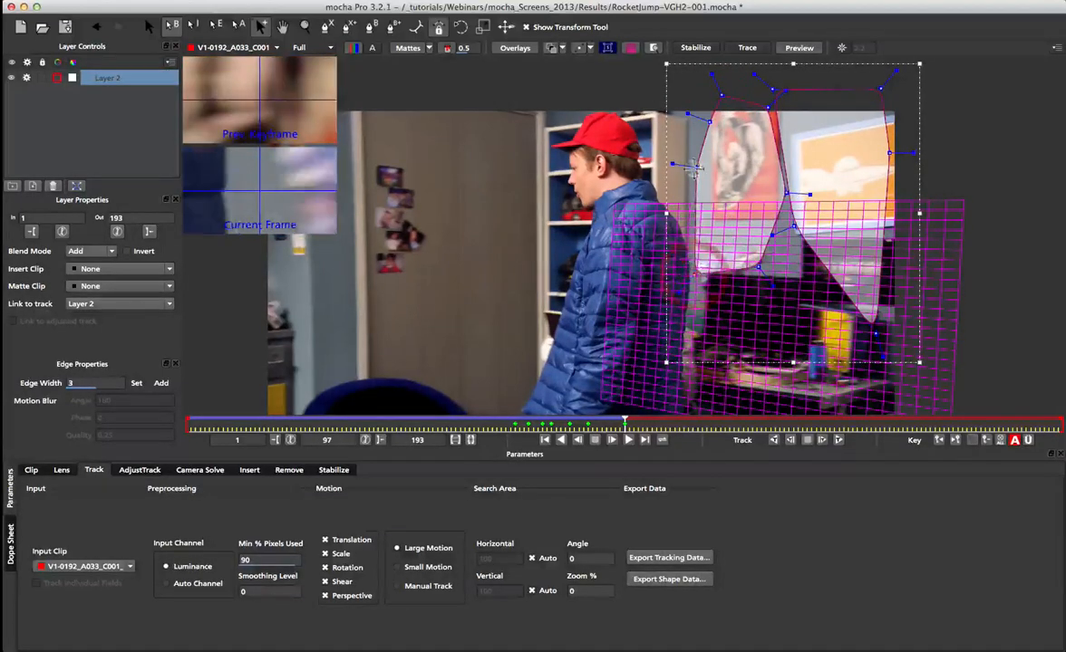
drag(693, 166, 653, 160)
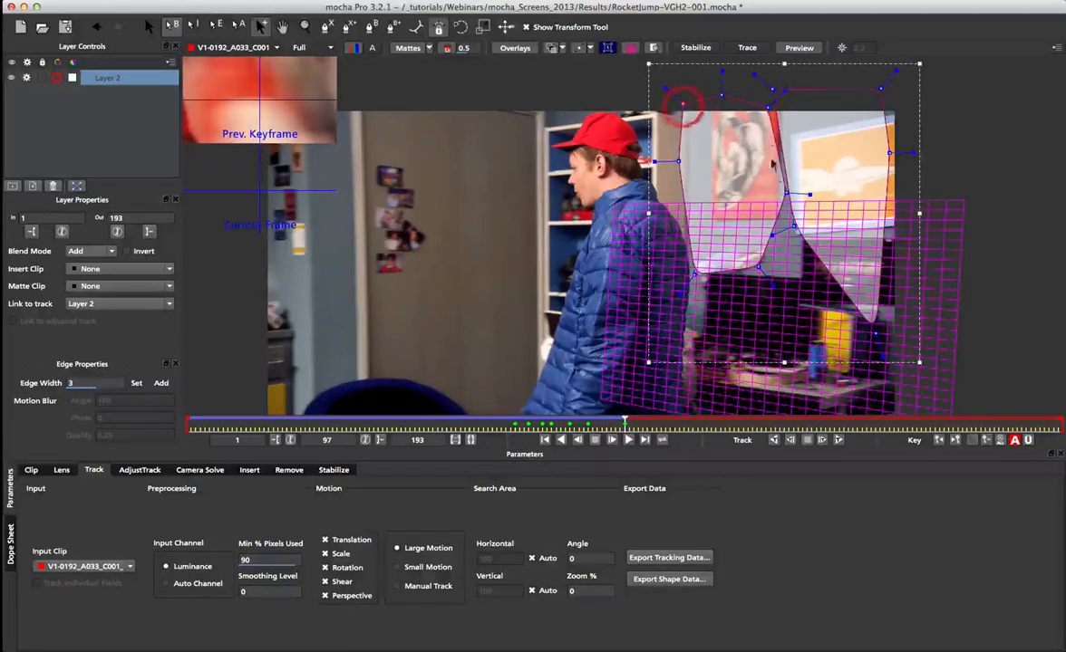
Adjust both wall splines so their lower edges follow the monitor's top, and track the layer forward to frame 193
drag(759, 268, 759, 280)
drag(794, 227, 787, 278)
drag(876, 332, 880, 284)
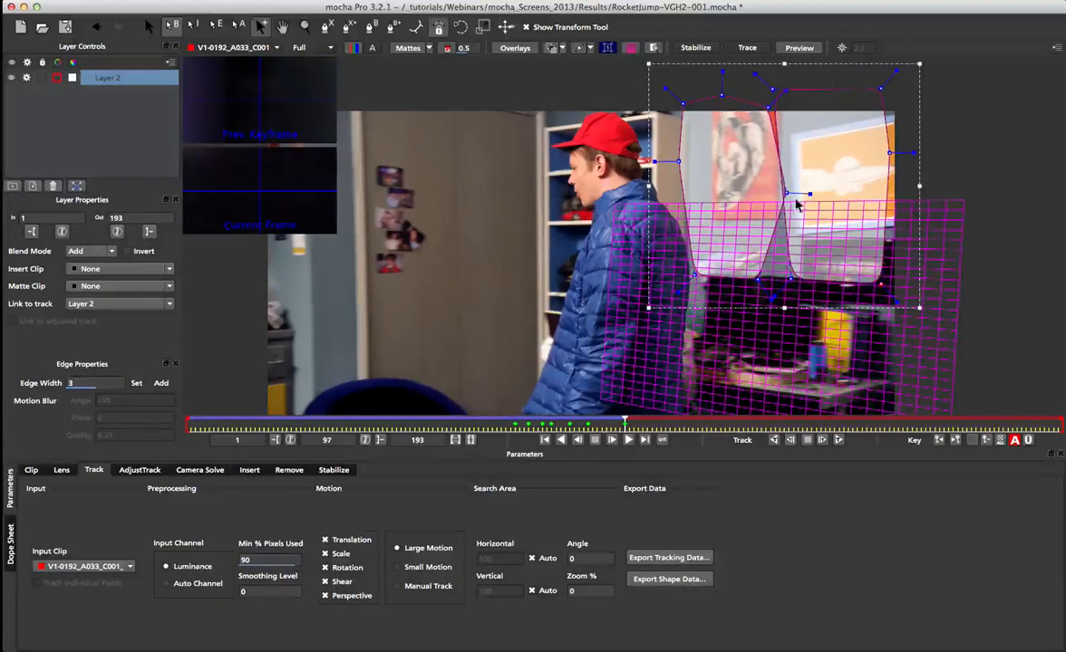
drag(783, 191, 777, 193)
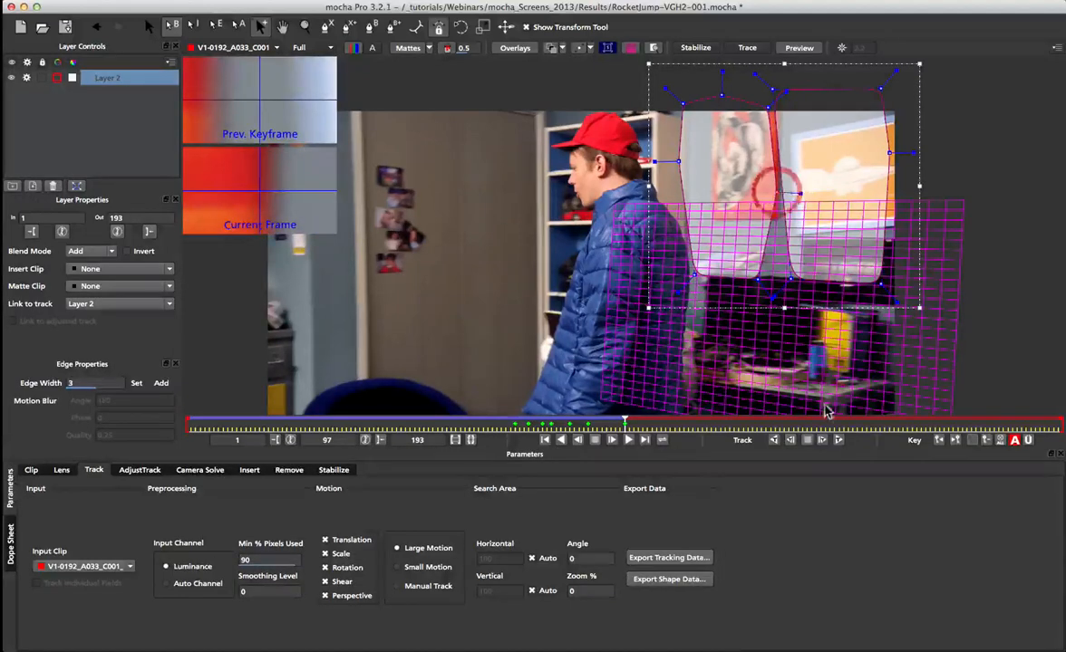
click(838, 440)
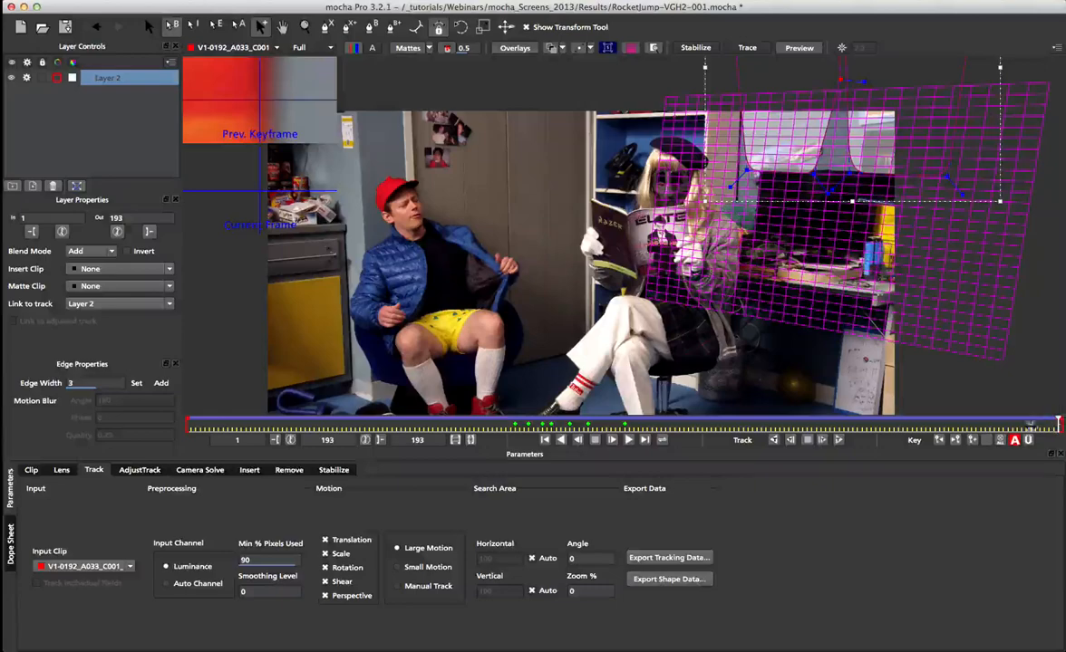
Return to frame 1 and import Mocha_Logo_1920x1080.png from the _Inserts folder as the layer's insert clip
drag(1059, 424, 165, 424)
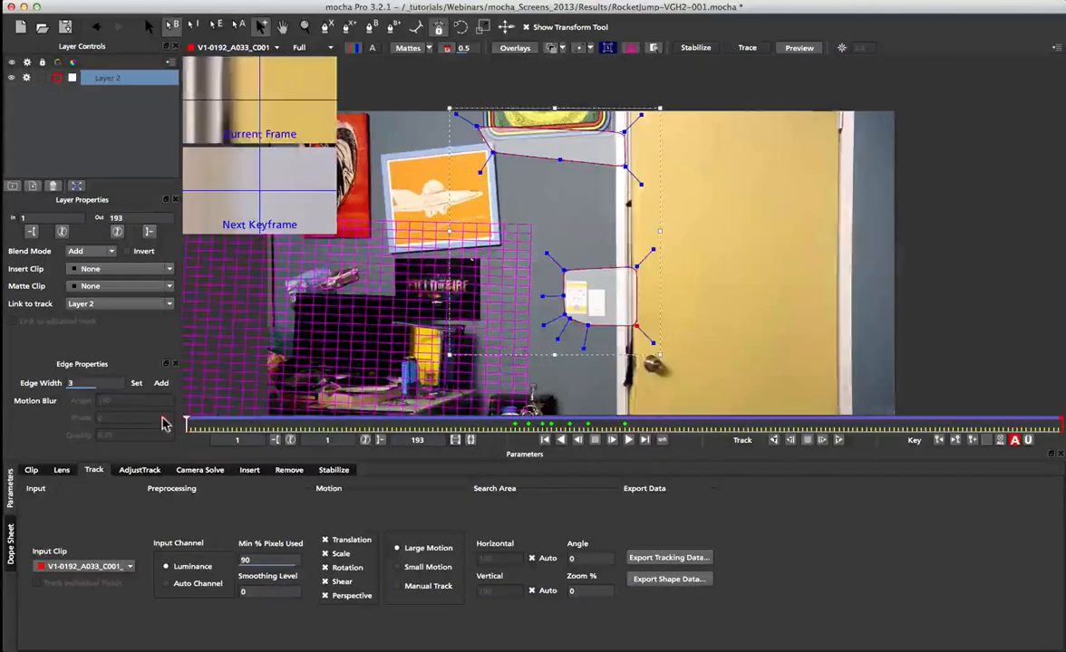
click(118, 269)
click(99, 319)
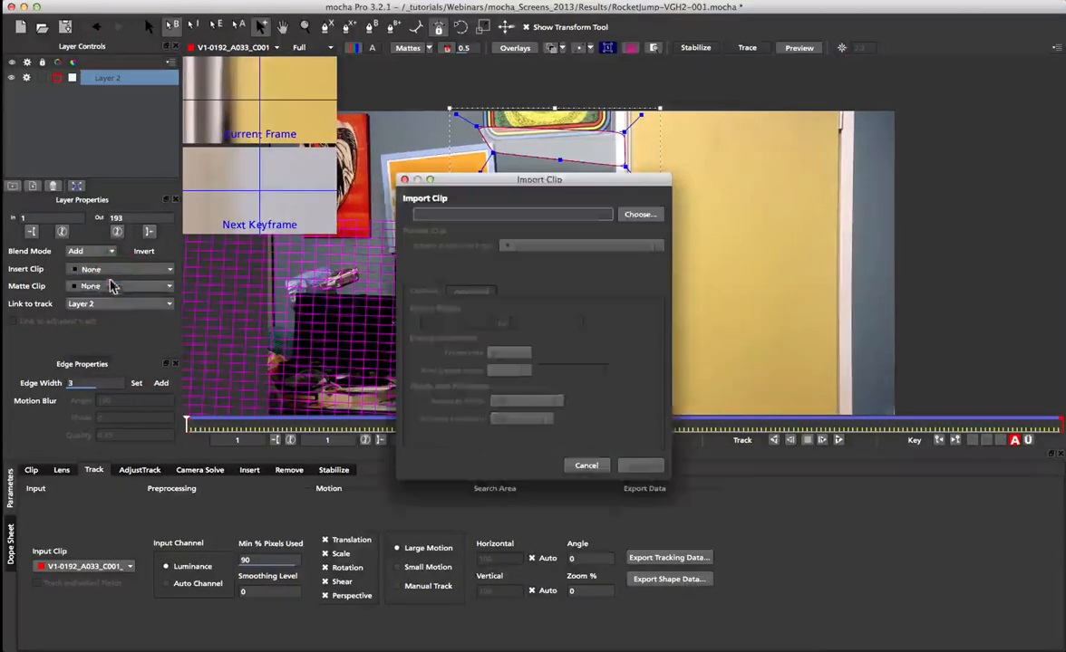
click(638, 214)
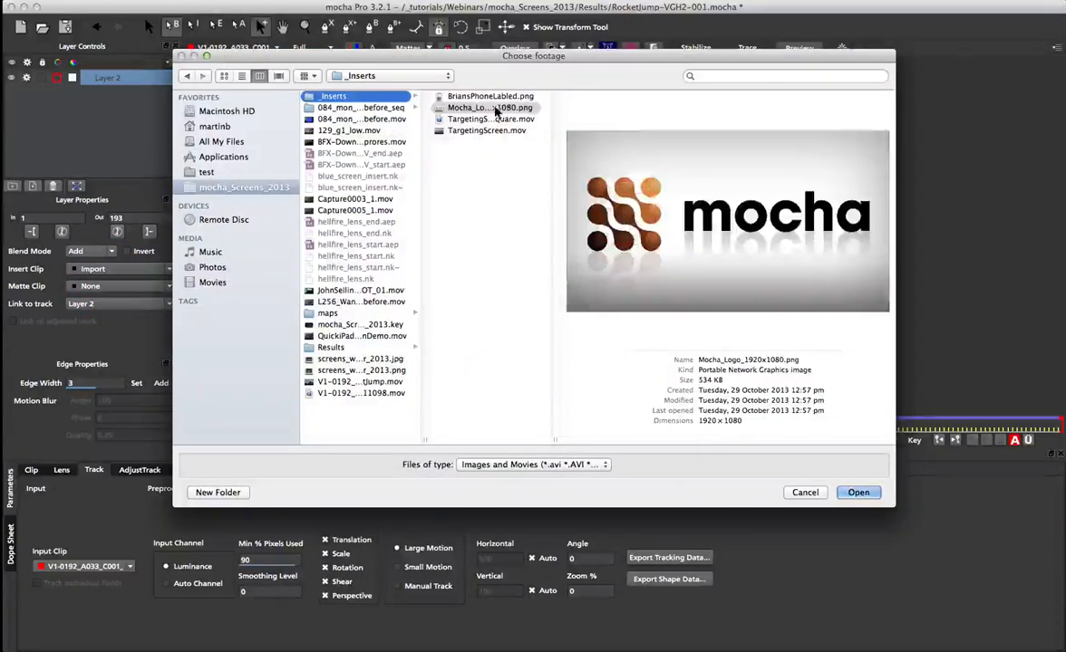
double_click(460, 103)
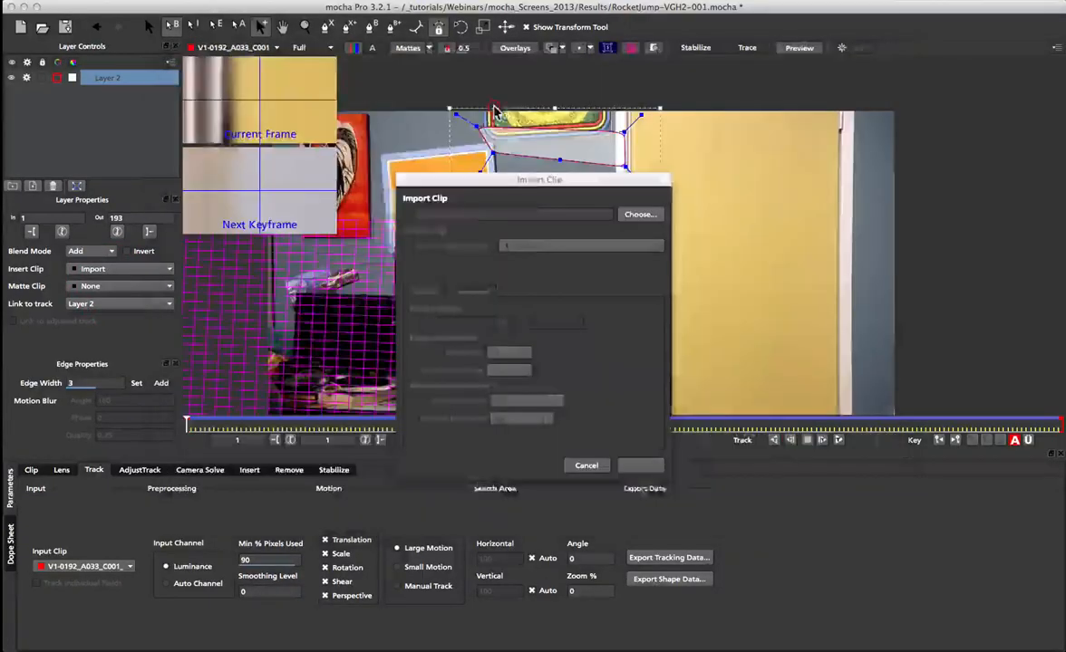
click(638, 466)
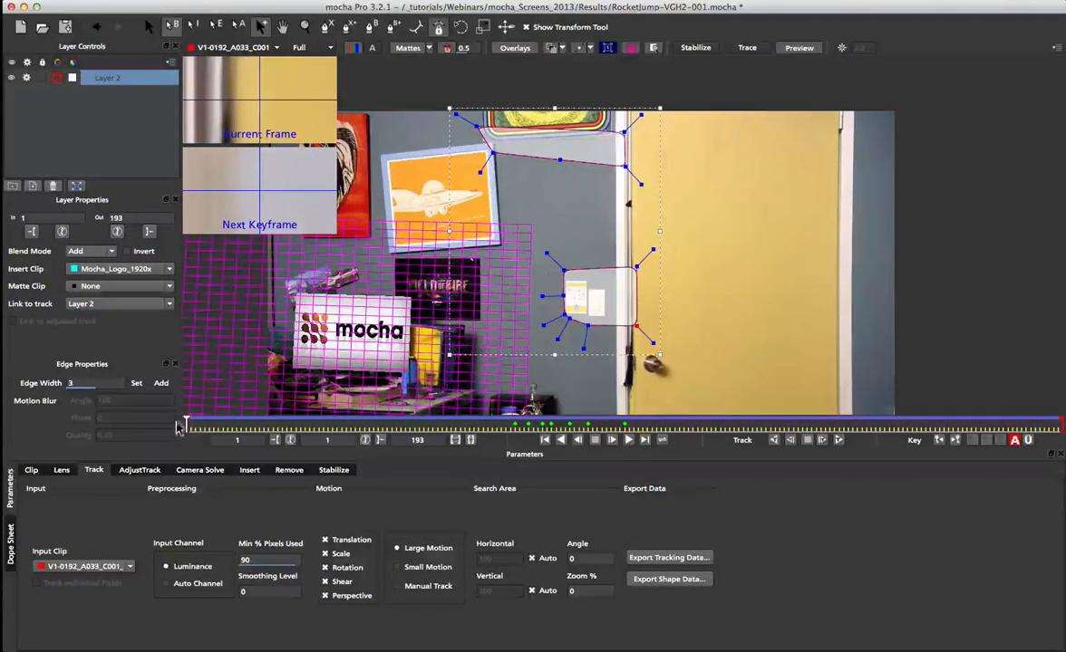
Scrub through the shot to check how the logo insert sticks to the monitor as the actor passes
drag(184, 424, 492, 412)
drag(359, 405, 529, 421)
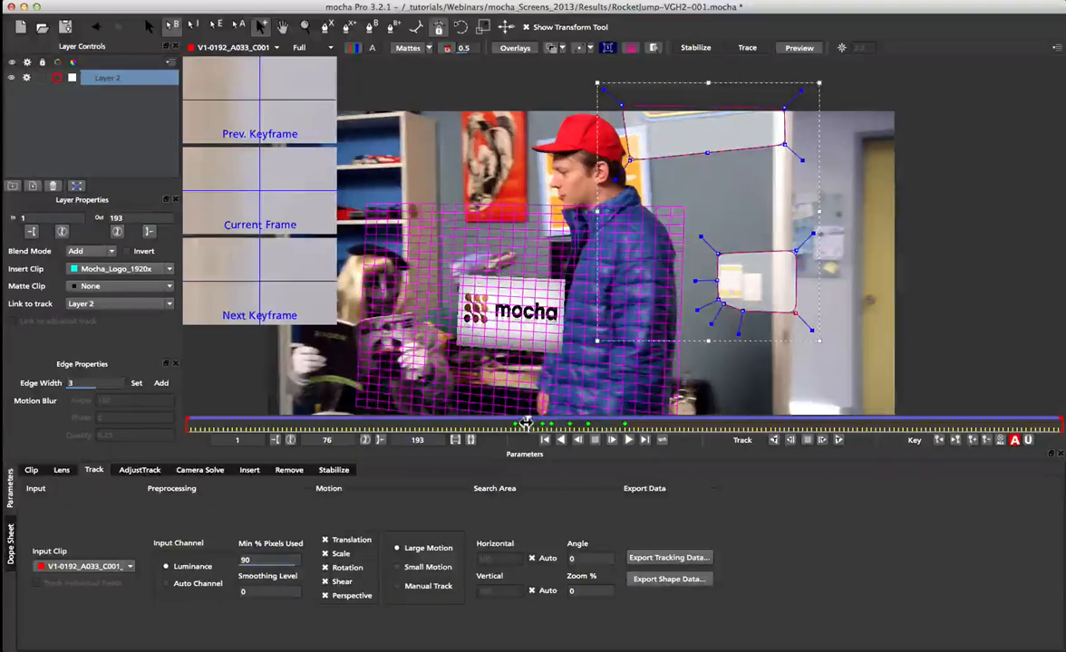
drag(526, 422, 444, 422)
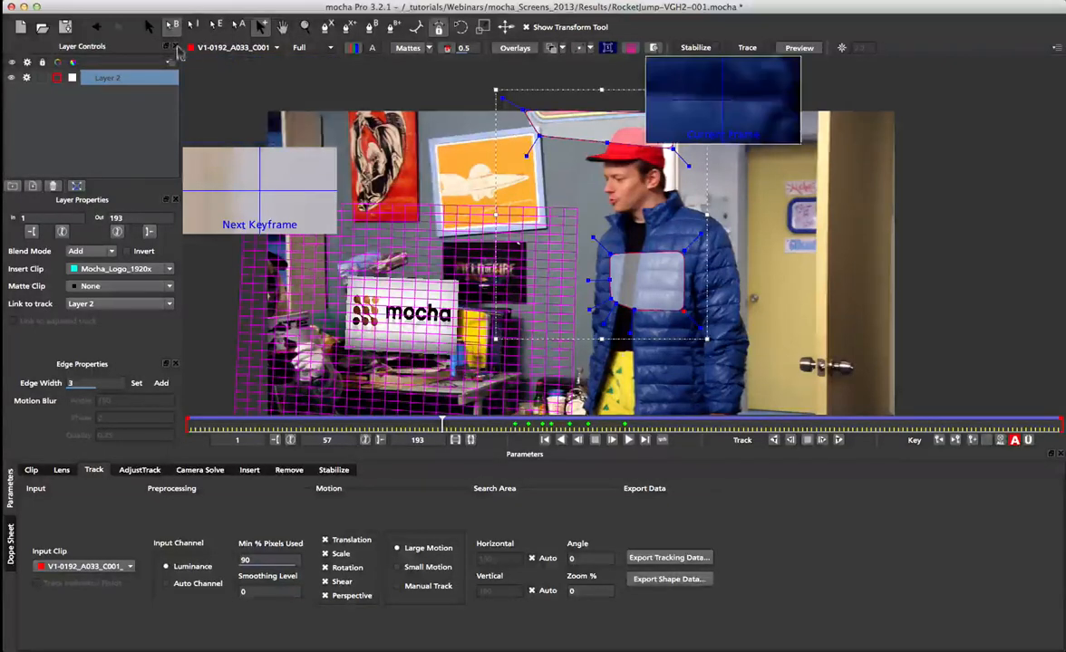
Open the recent project blue_screen_out_of_frame_start.mocha without saving the current one, and fit the footage to the viewer
click(109, 1)
mouse_move(110, 31)
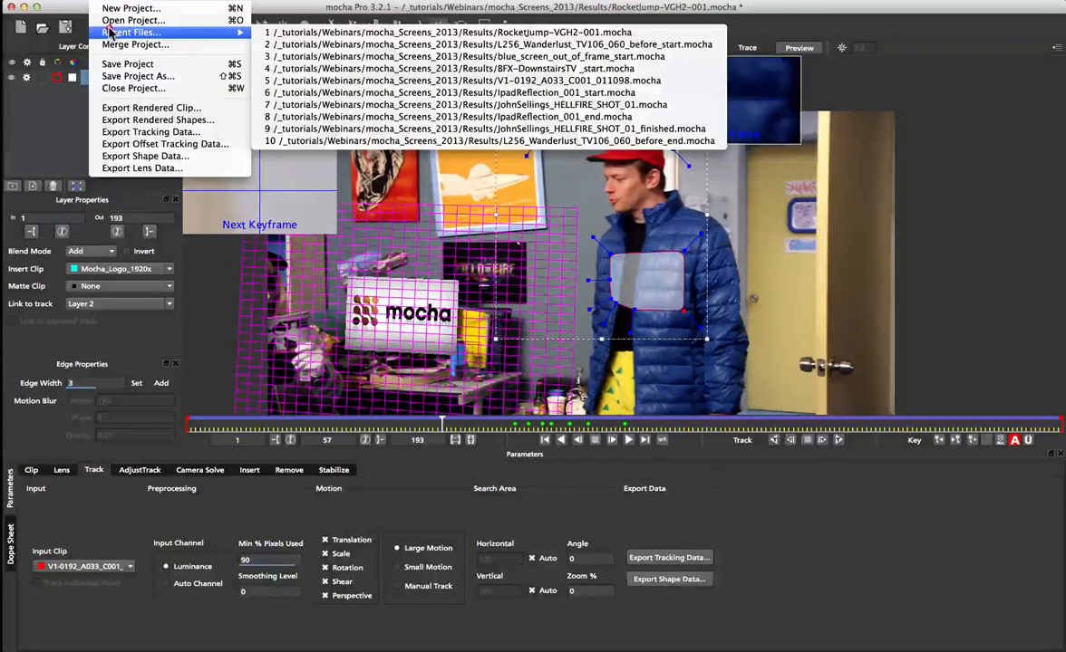
click(419, 56)
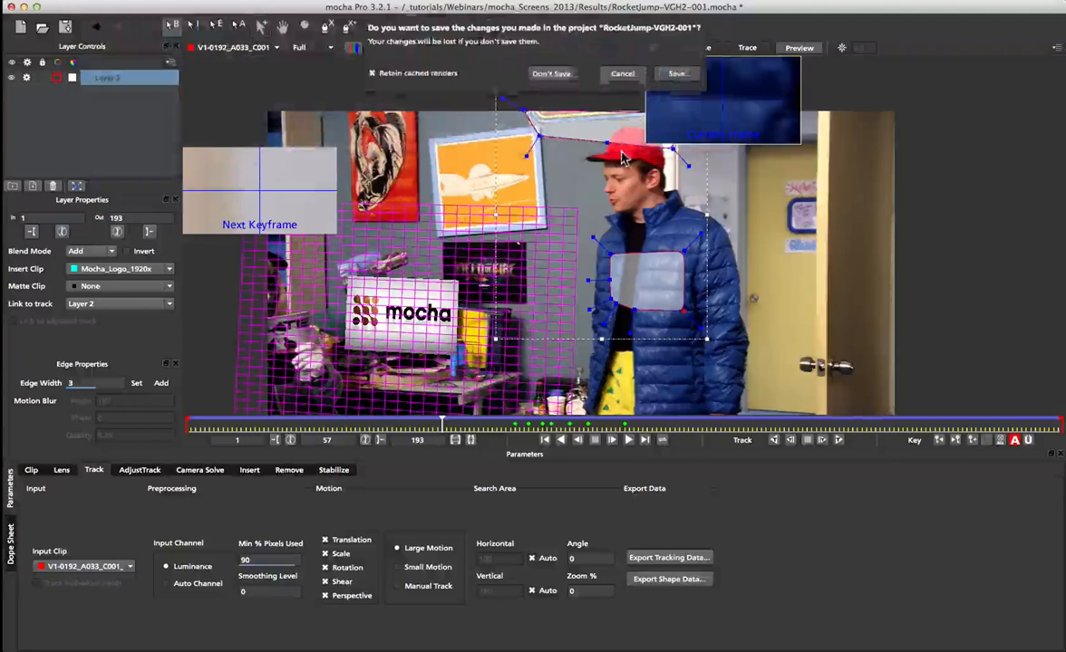
click(553, 75)
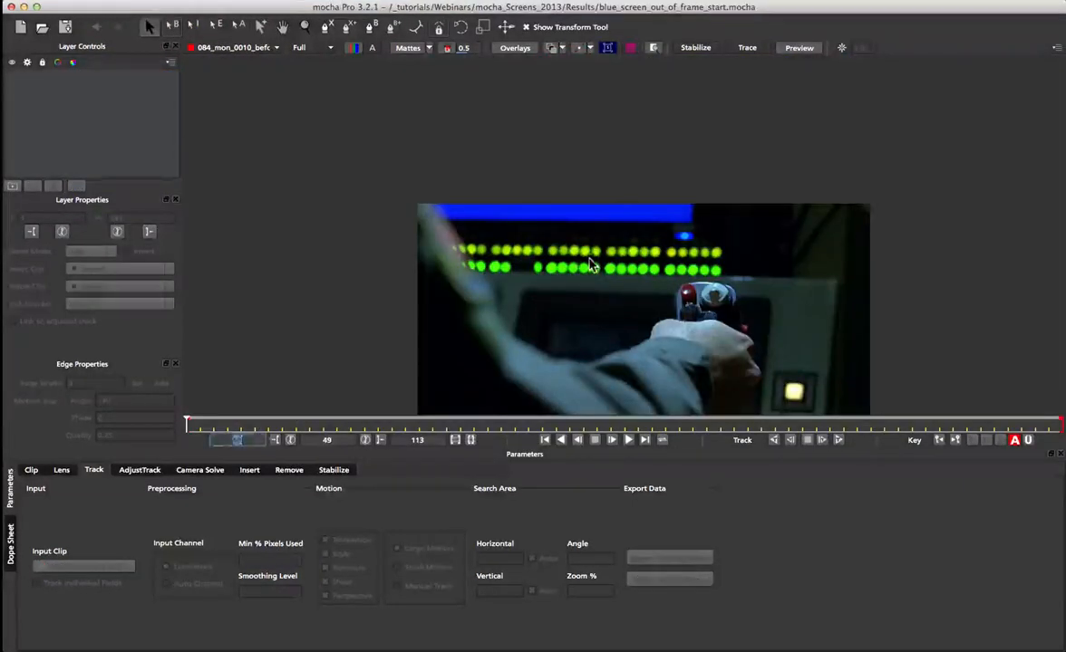
key(shift)
key(shift+8)
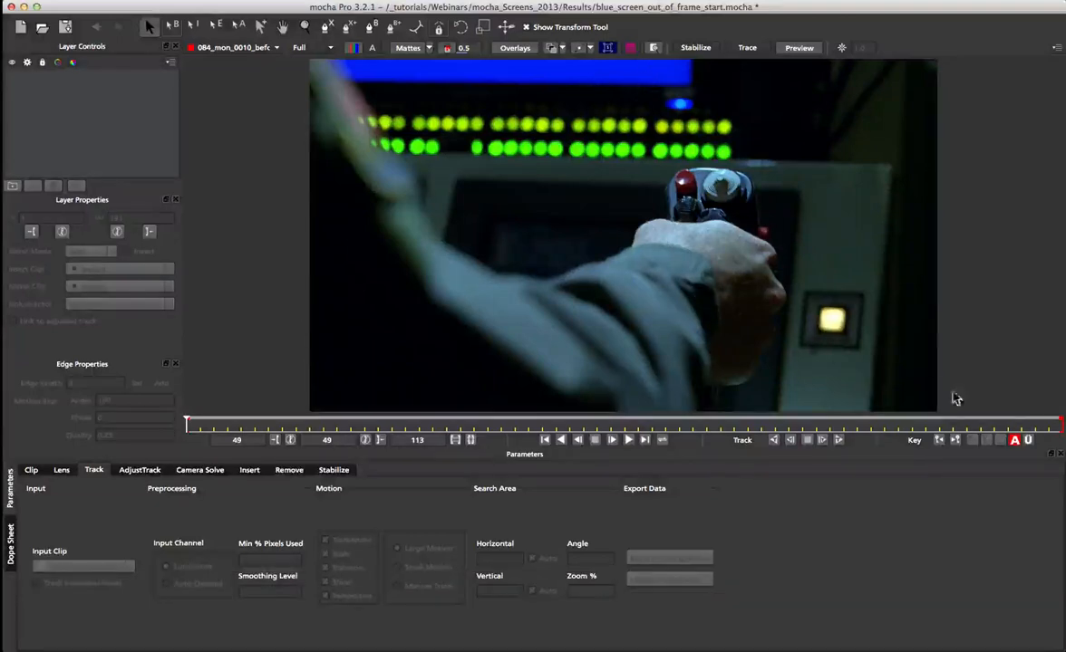
Go to the last frame, 113, and raise the viewer brightness adjustment to 3.0
drag(184, 423, 145, 431)
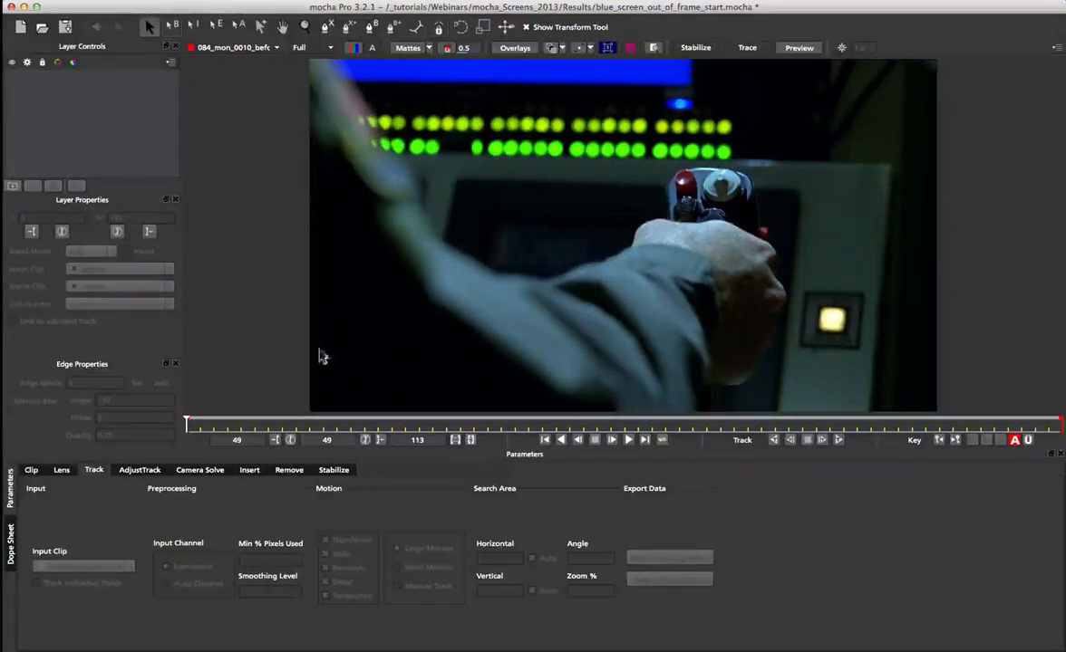
drag(188, 422, 1061, 423)
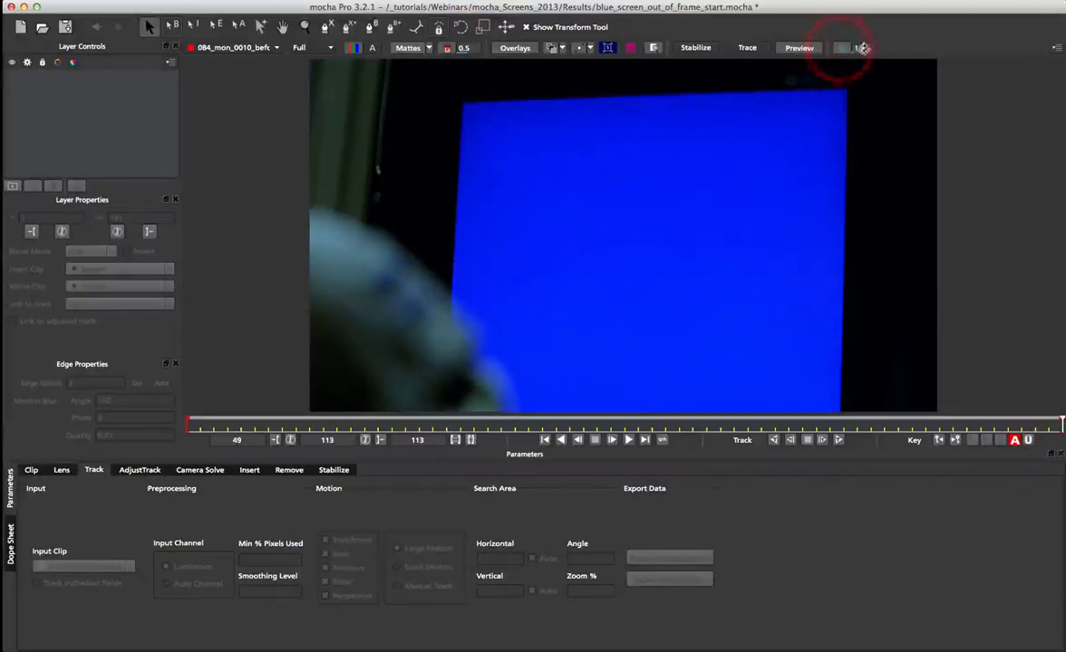
mouse_move(864, 48)
mouse_down()
mouse_move(887, 49)
mouse_move(833, 65)
mouse_move(861, 27)
mouse_up()
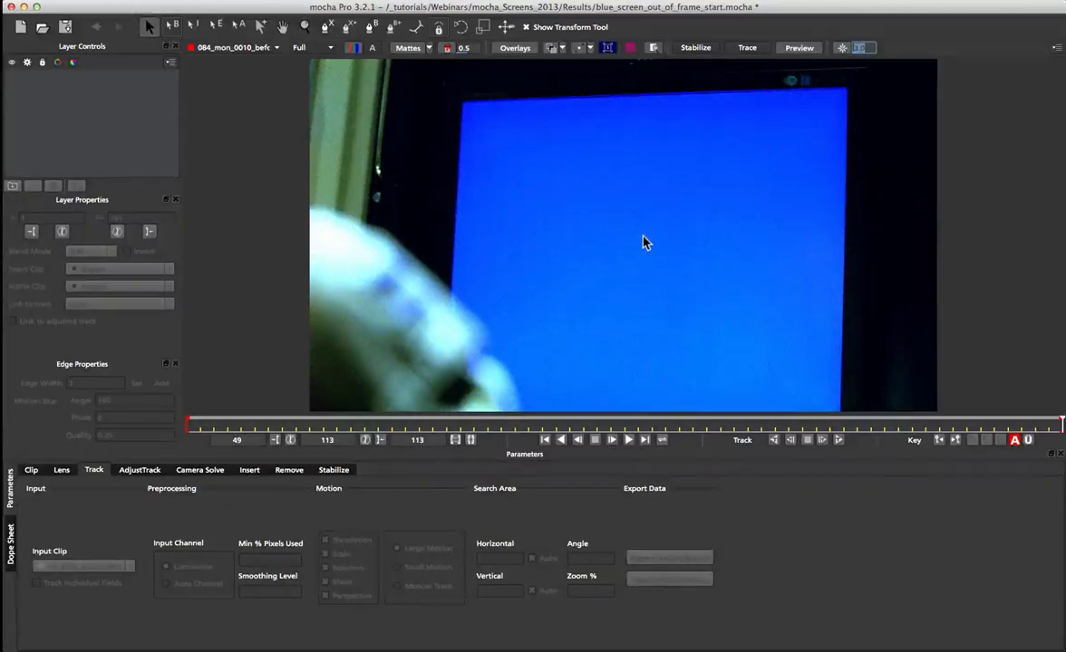
Draw an upside-down U-shaped X-spline around the blue screen's top and side edges, extending its outer corners beyond the image
click(325, 27)
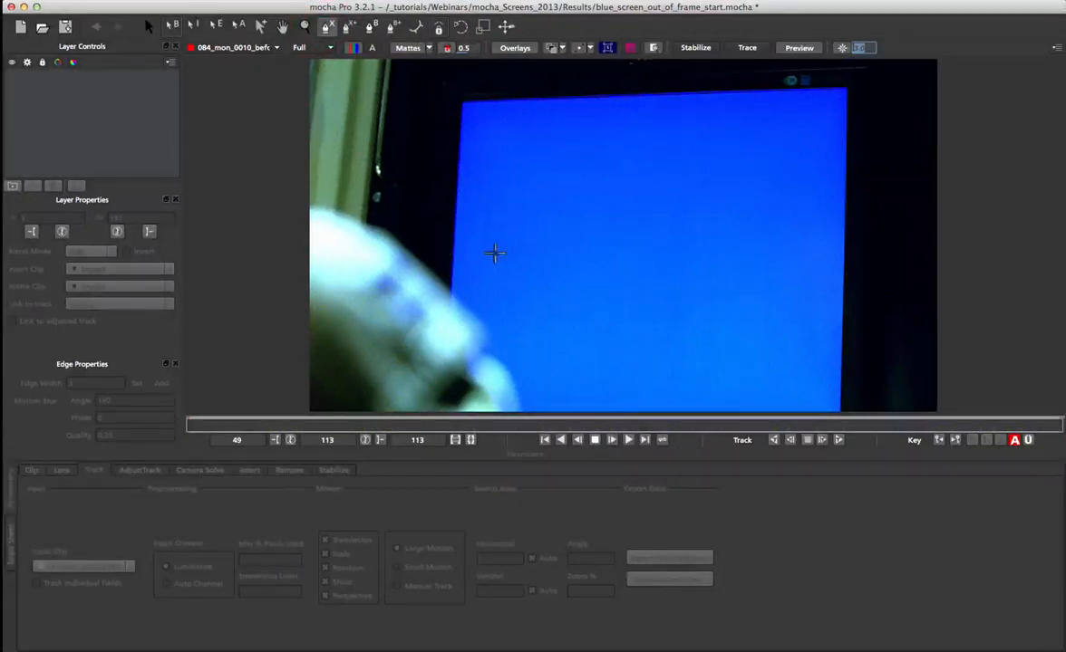
click(484, 265)
click(406, 242)
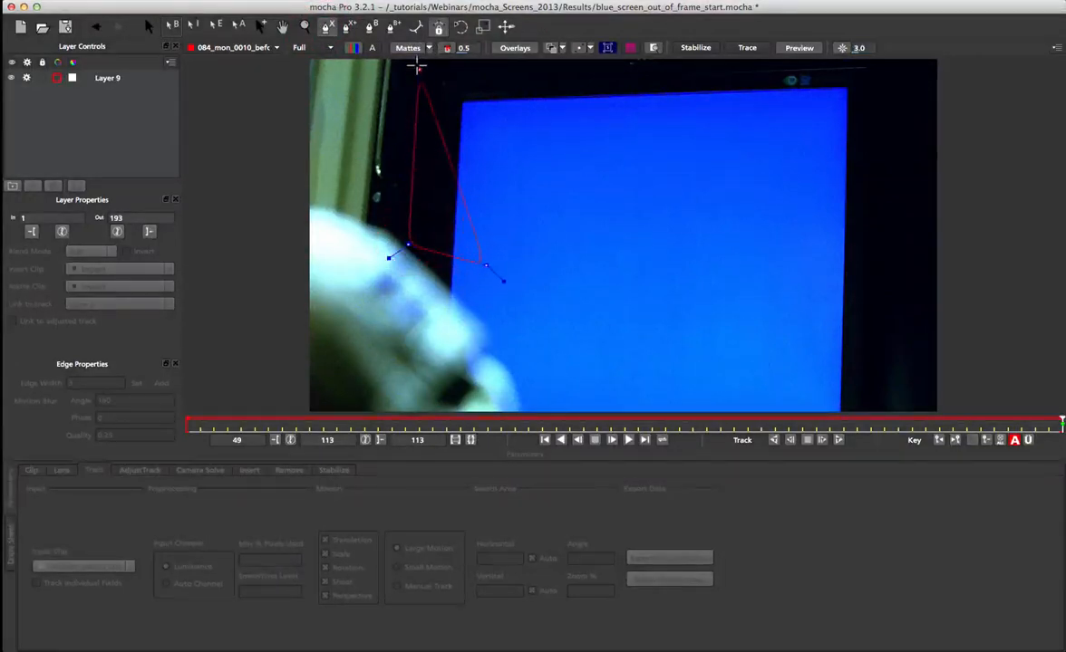
key(x)
drag(426, 77, 421, 137)
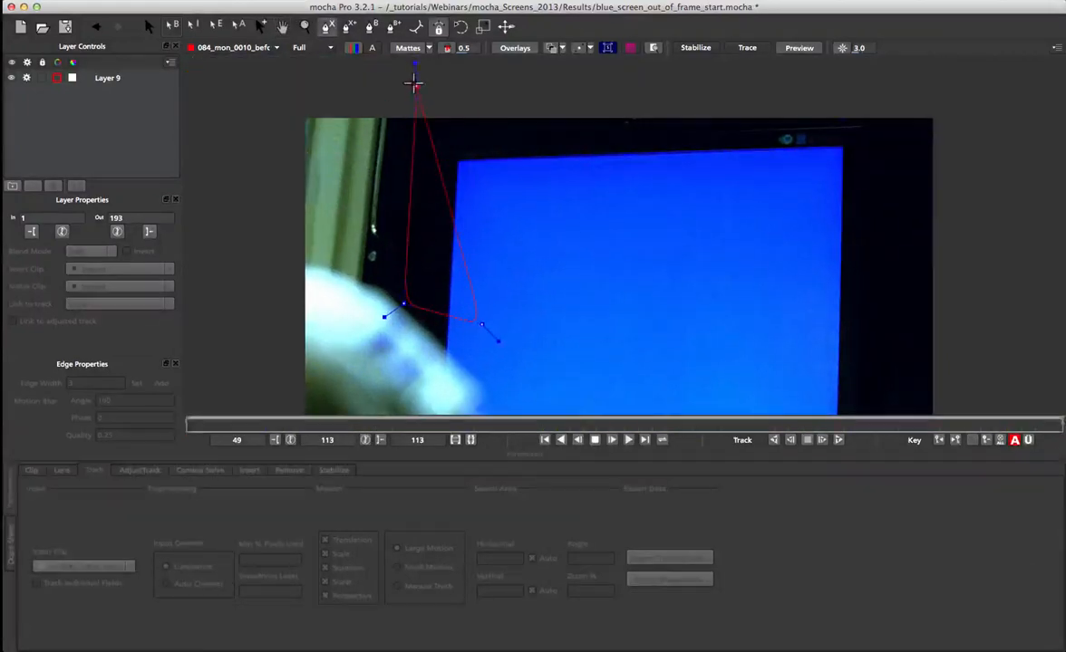
click(416, 86)
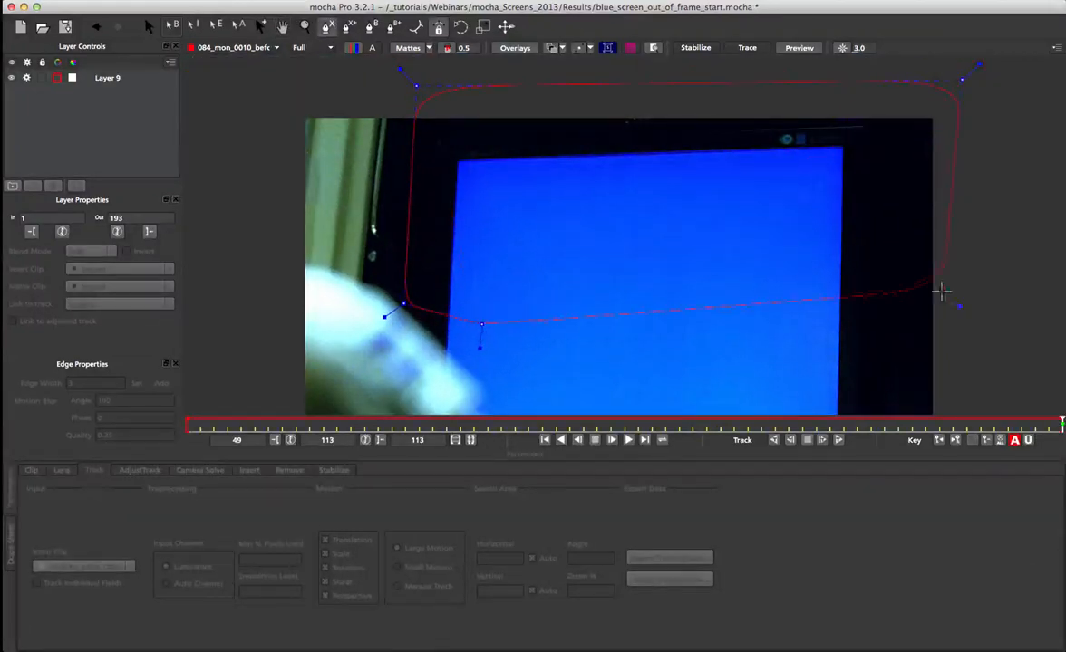
click(947, 325)
click(815, 319)
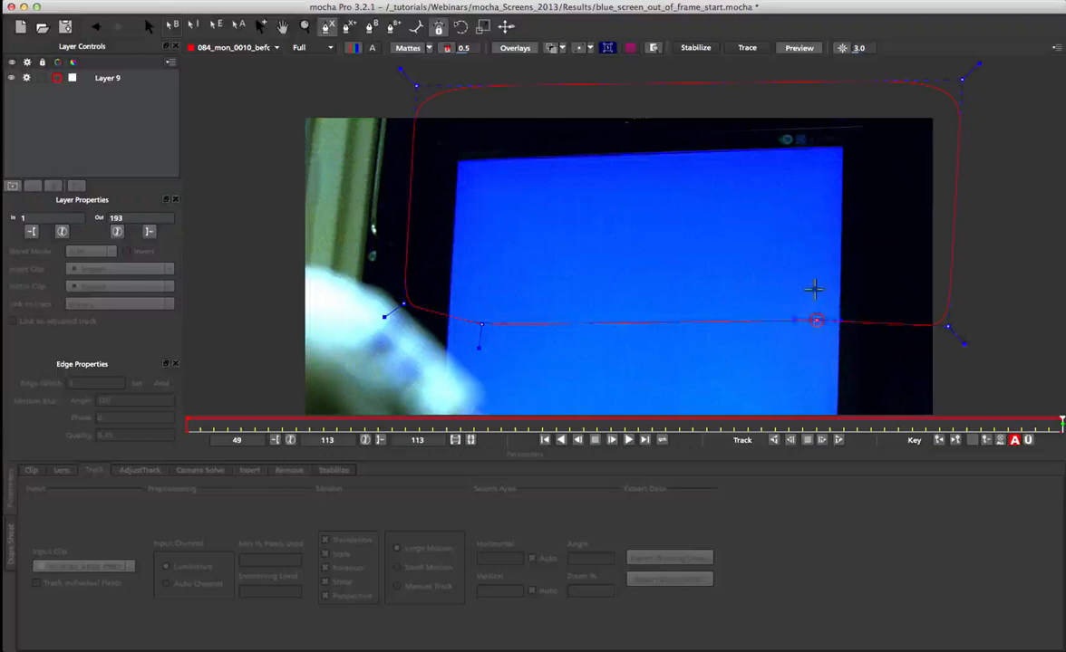
click(823, 154)
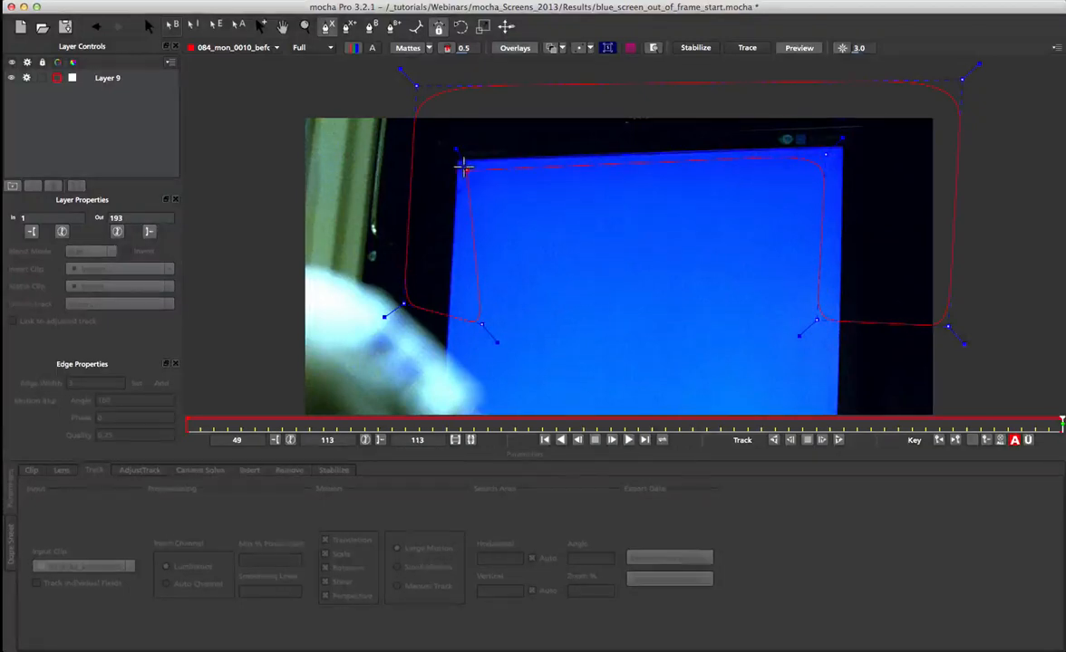
right_click(463, 167)
drag(480, 322, 460, 318)
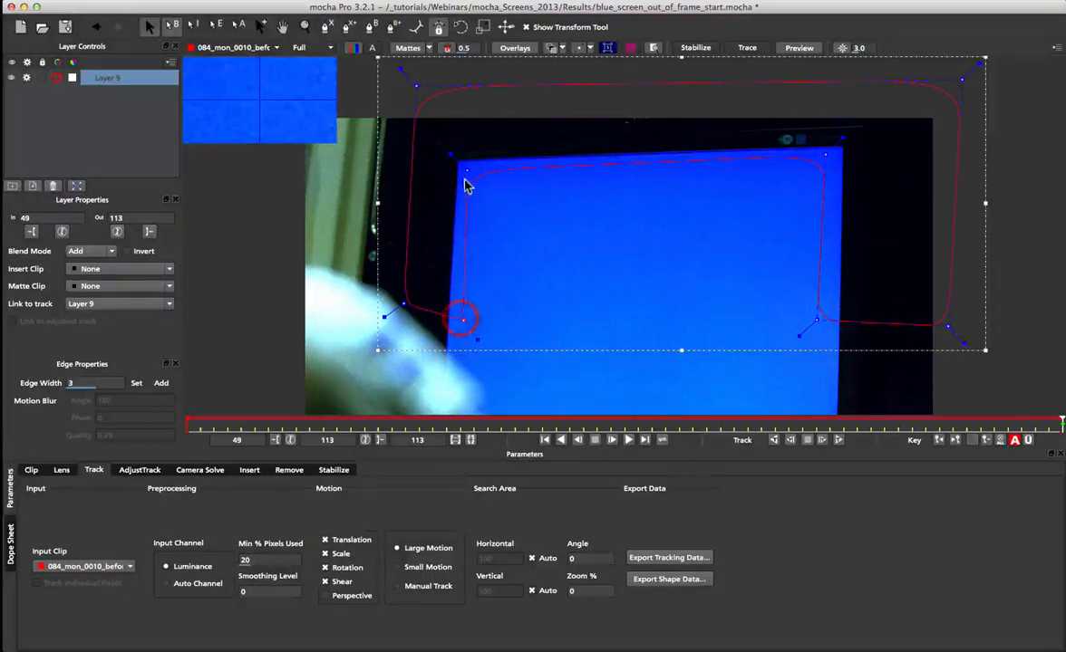
Turn off the matte colour fill to isolate the masked area, and fine-tune the spline's lower inner and upper outer corners
click(446, 50)
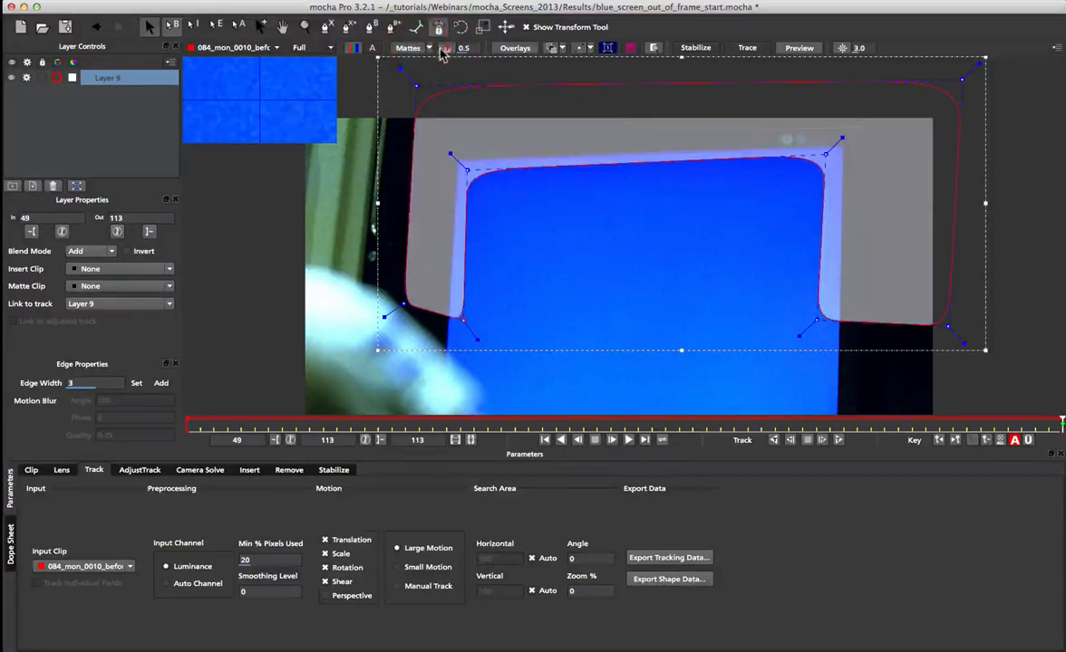
click(443, 51)
click(818, 319)
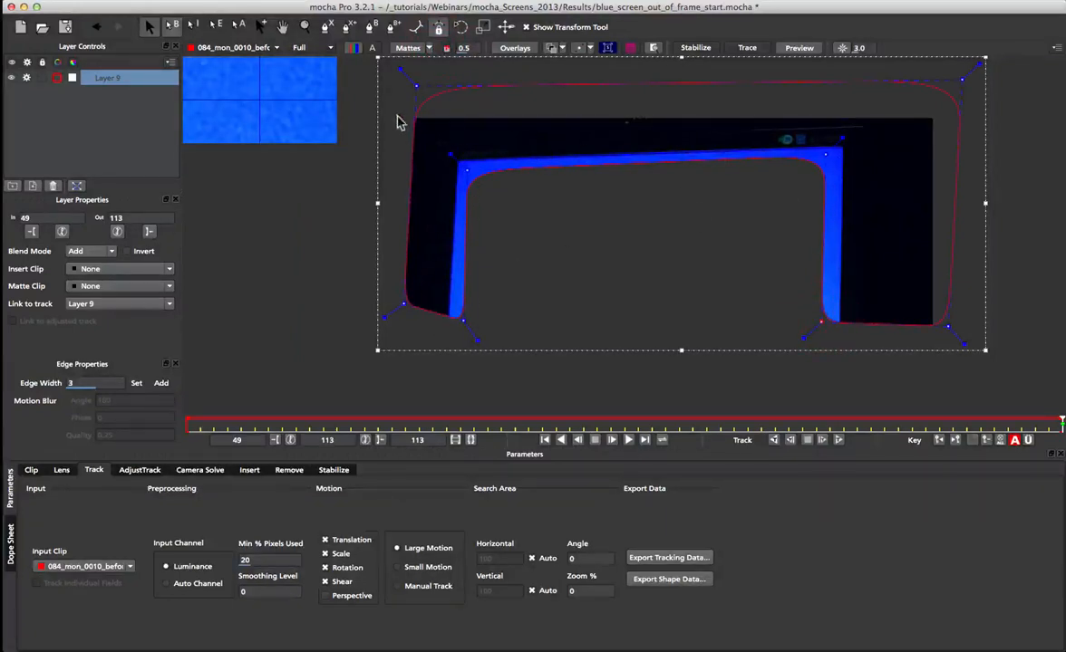
drag(416, 86, 411, 84)
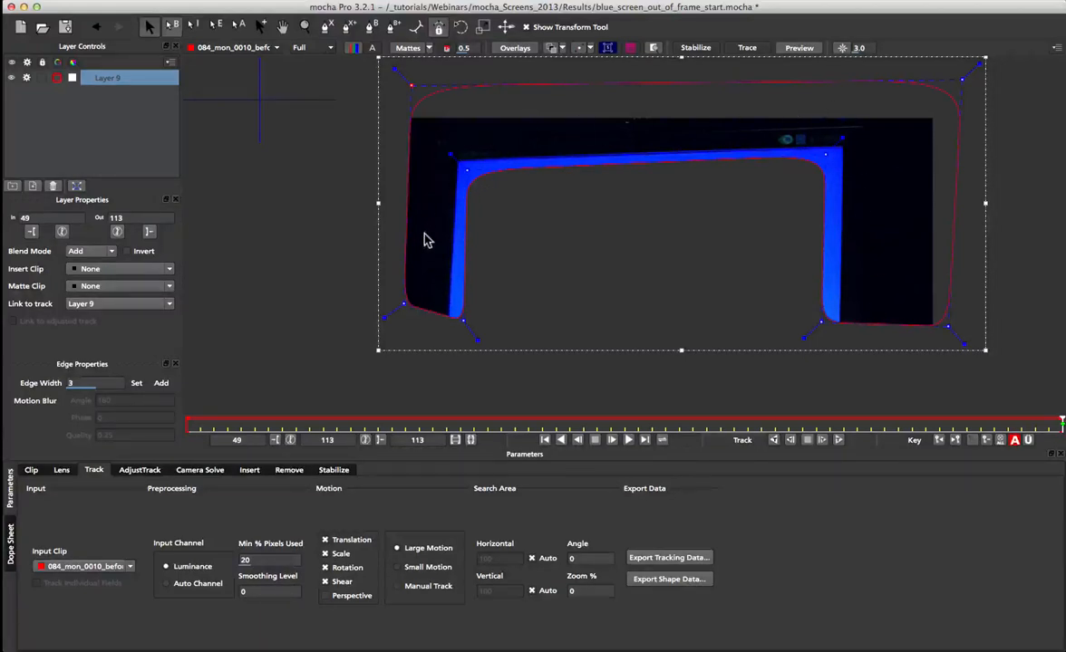
Set the layer's minimum percentage of pixels used to 90 and include perspective in the tracked motion
double_click(255, 560)
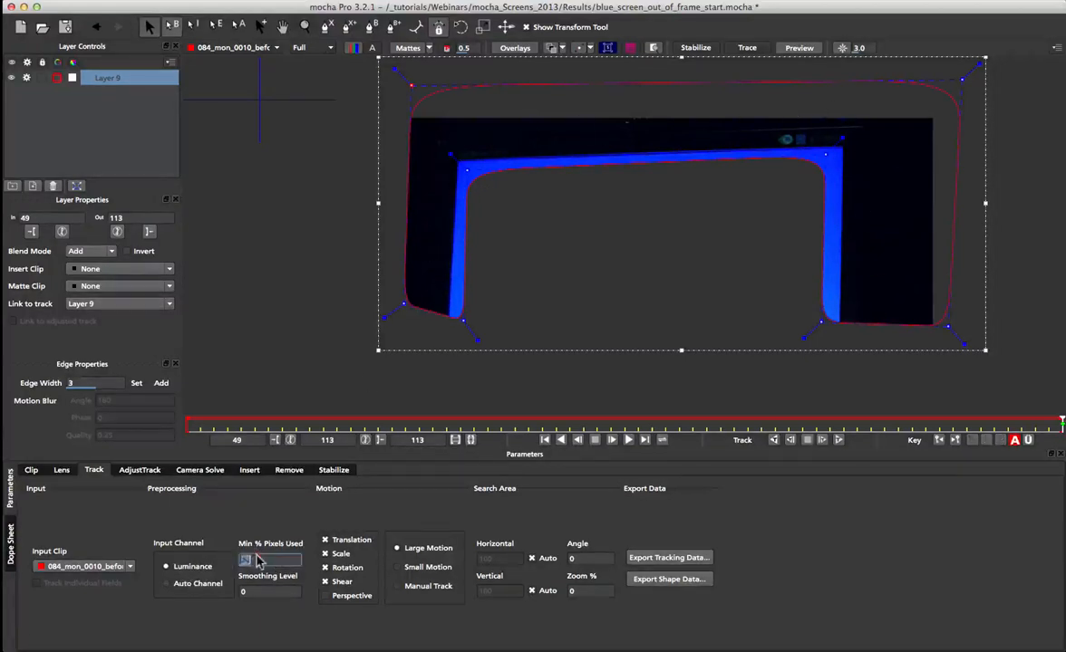
text(90)
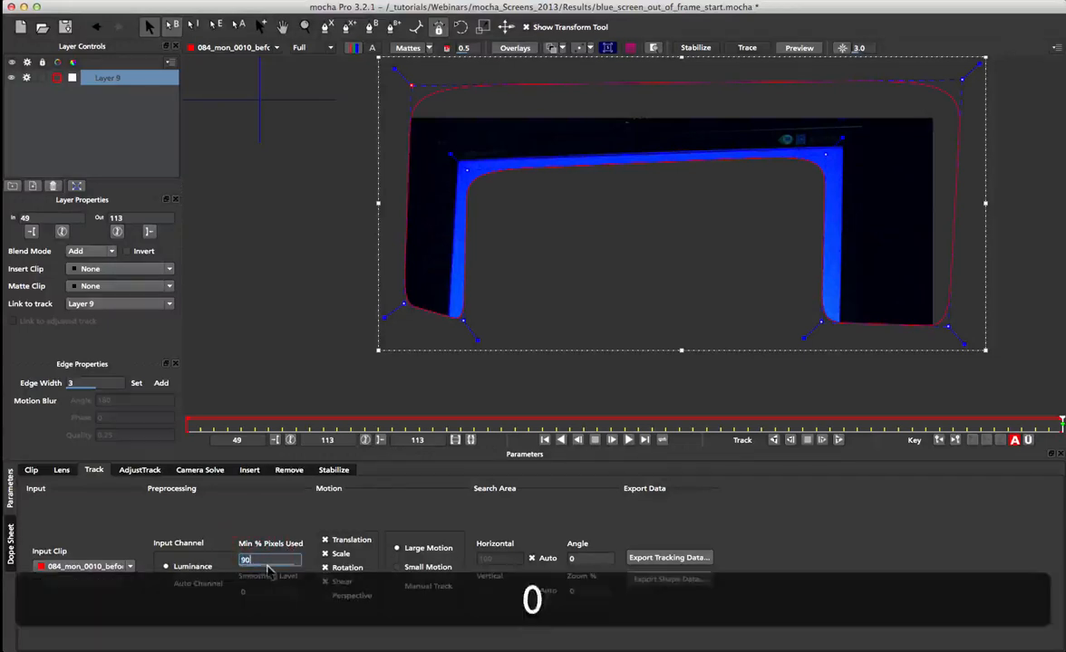
key(Return)
click(344, 597)
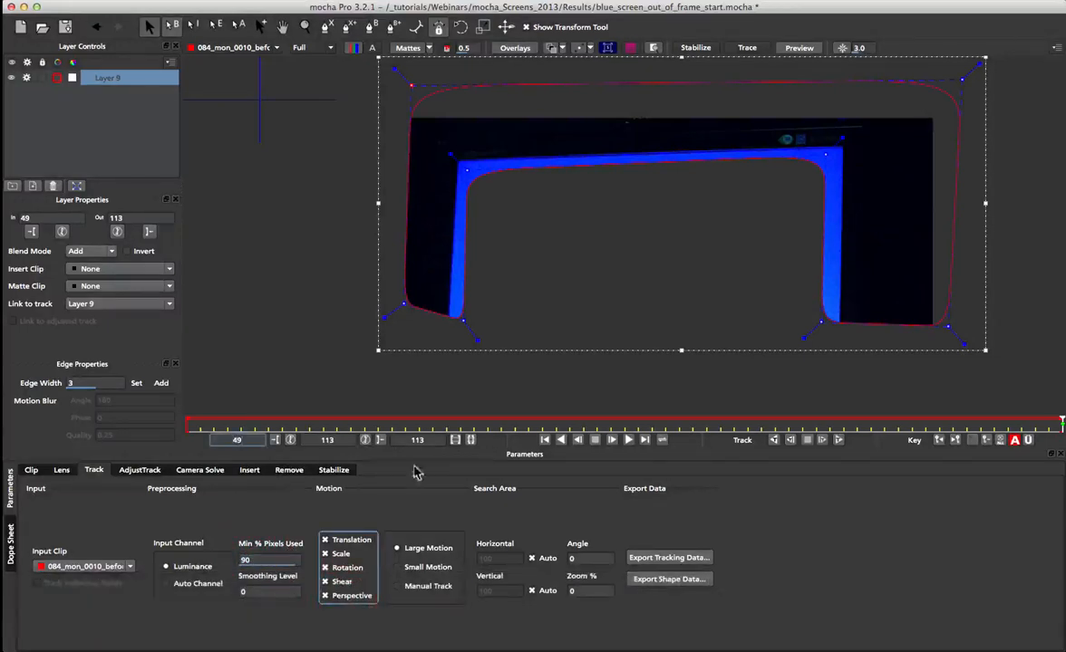
Turn off the matte cut-out, show the planar surface and grid, and align the surface corners with the blue screen's visible edges
click(449, 49)
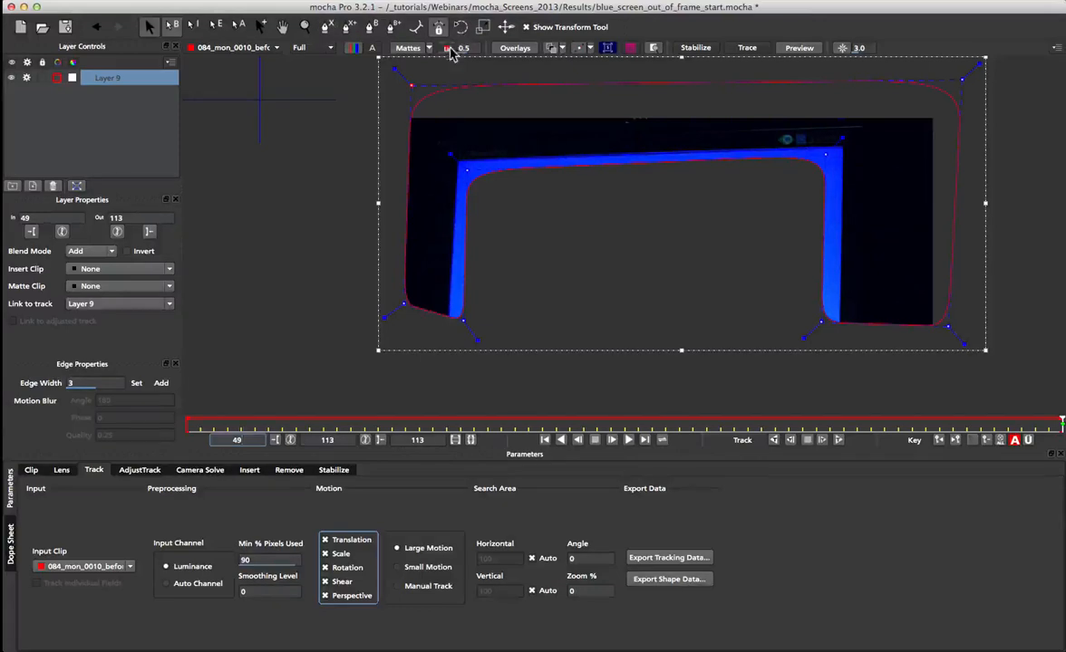
click(407, 49)
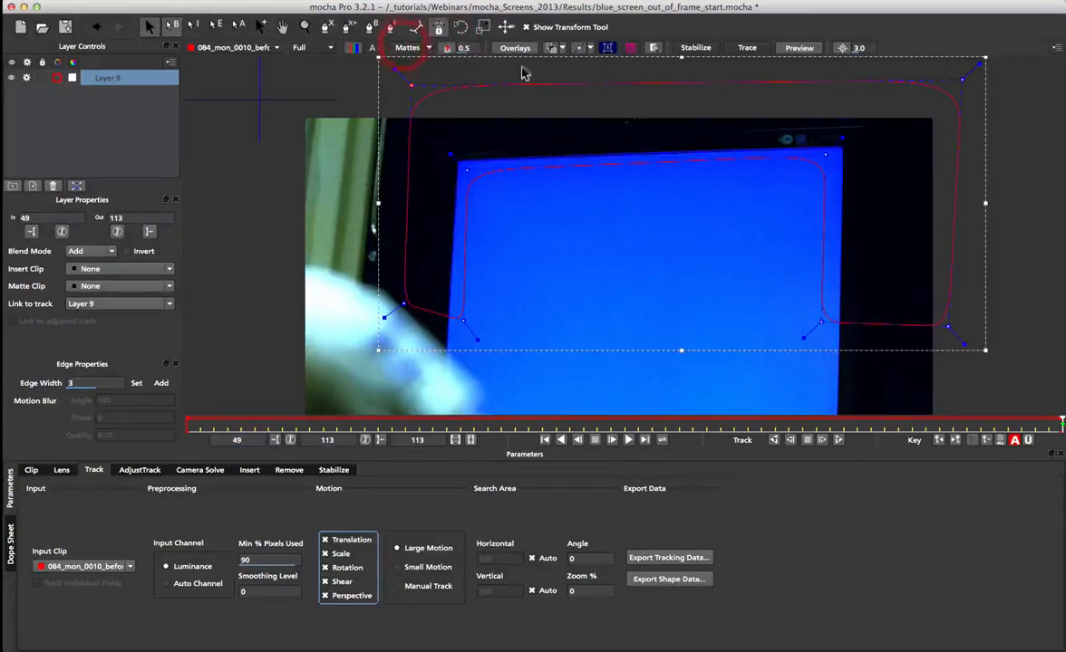
click(578, 47)
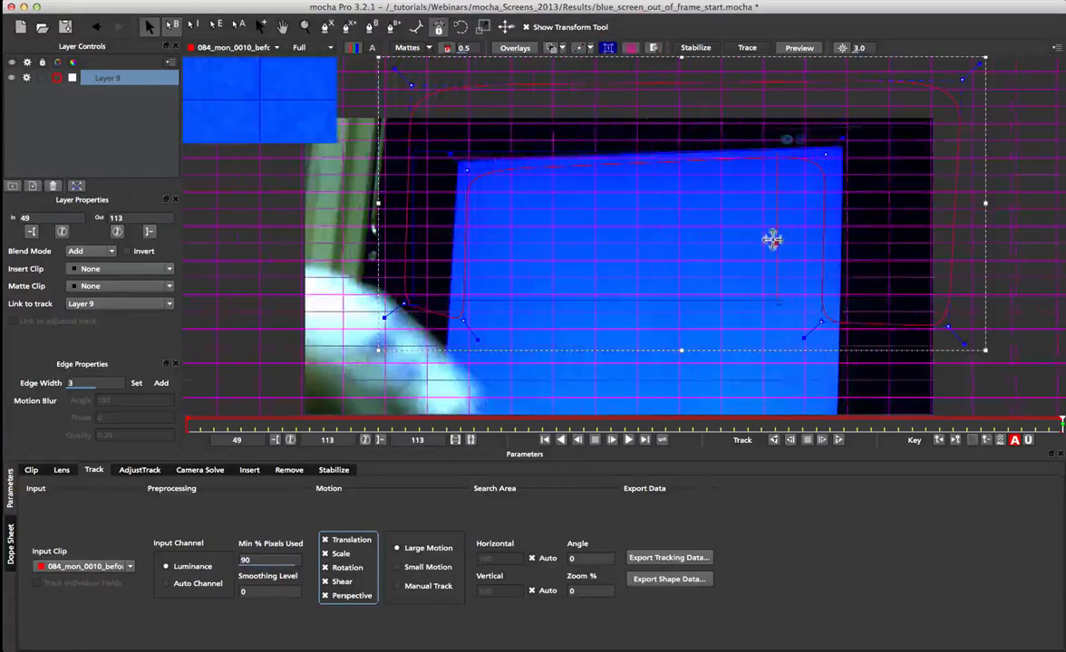
click(843, 246)
drag(433, 152, 460, 159)
drag(852, 156, 840, 141)
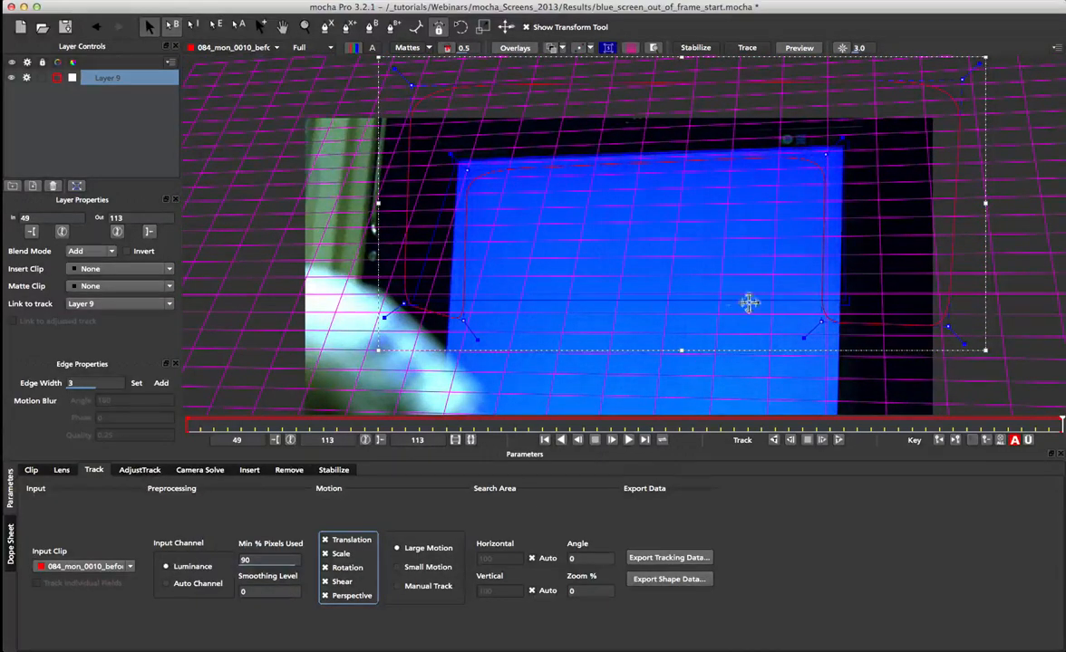
drag(416, 295, 451, 304)
drag(832, 299, 835, 297)
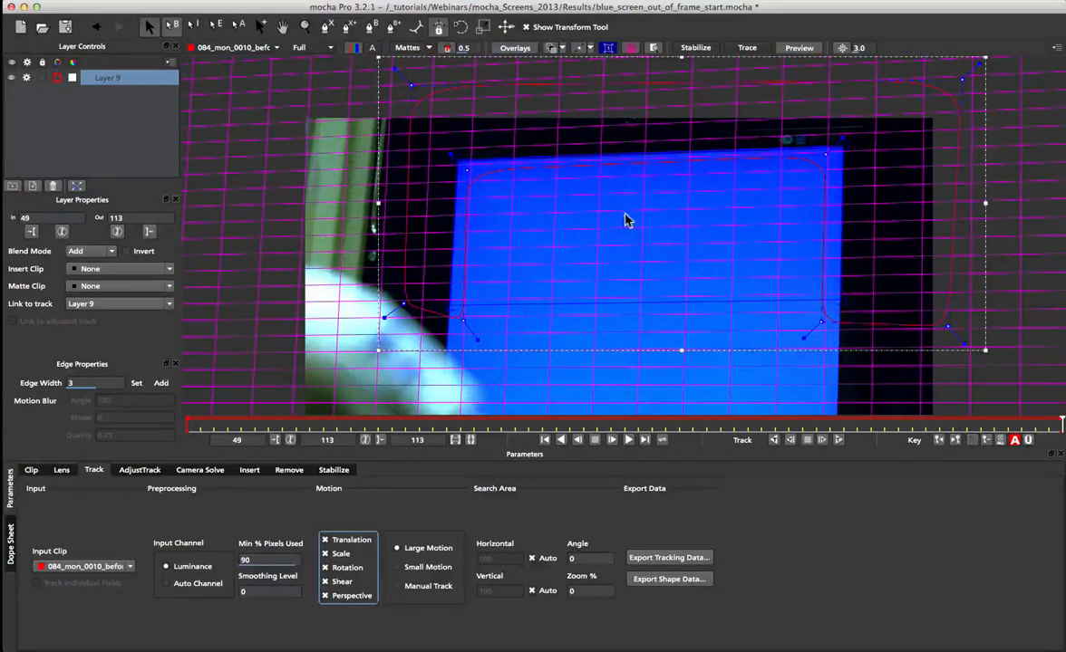
mouse_move(695, 303)
mouse_down()
mouse_move(683, 369)
mouse_move(690, 307)
mouse_up()
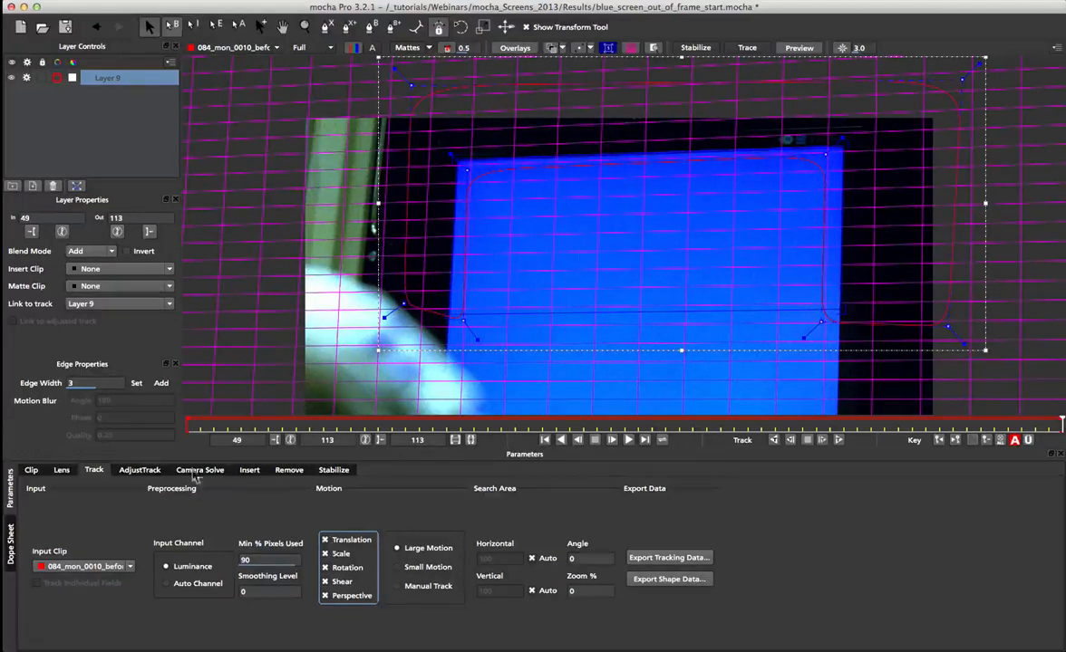
Rename the blue screen layer as screen track
double_click(106, 79)
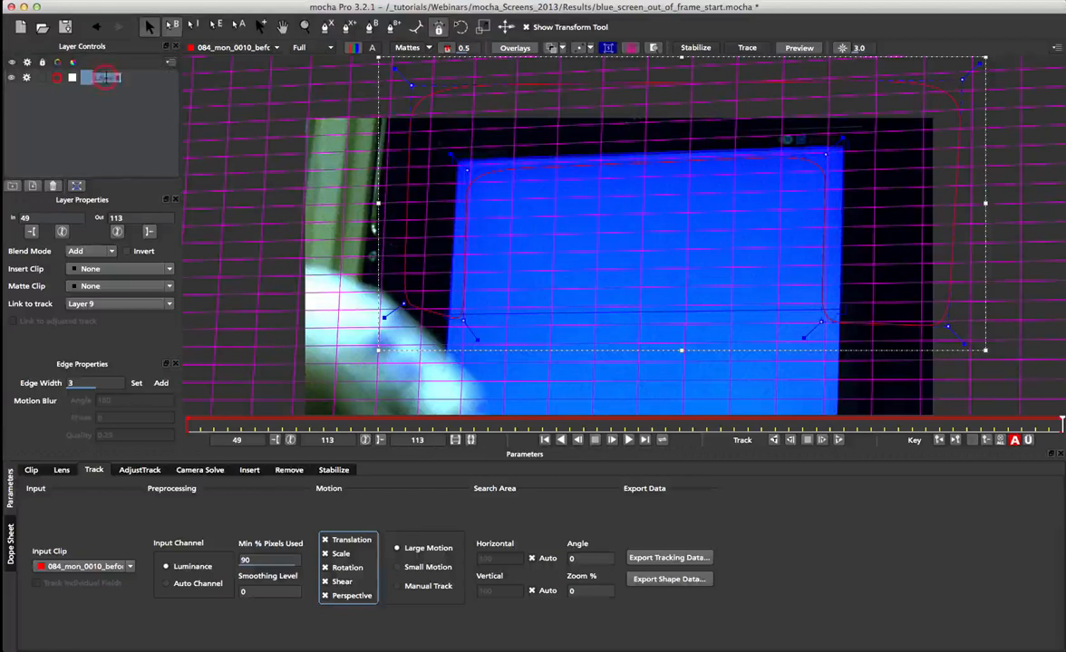
text(screen)
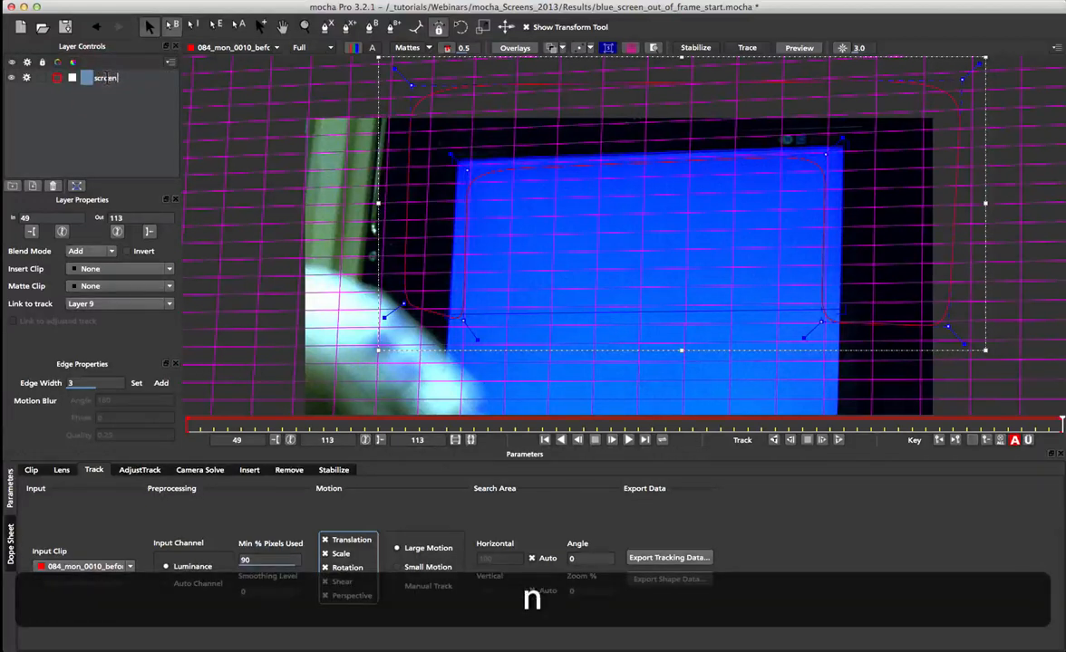
text( track)
key(Return)
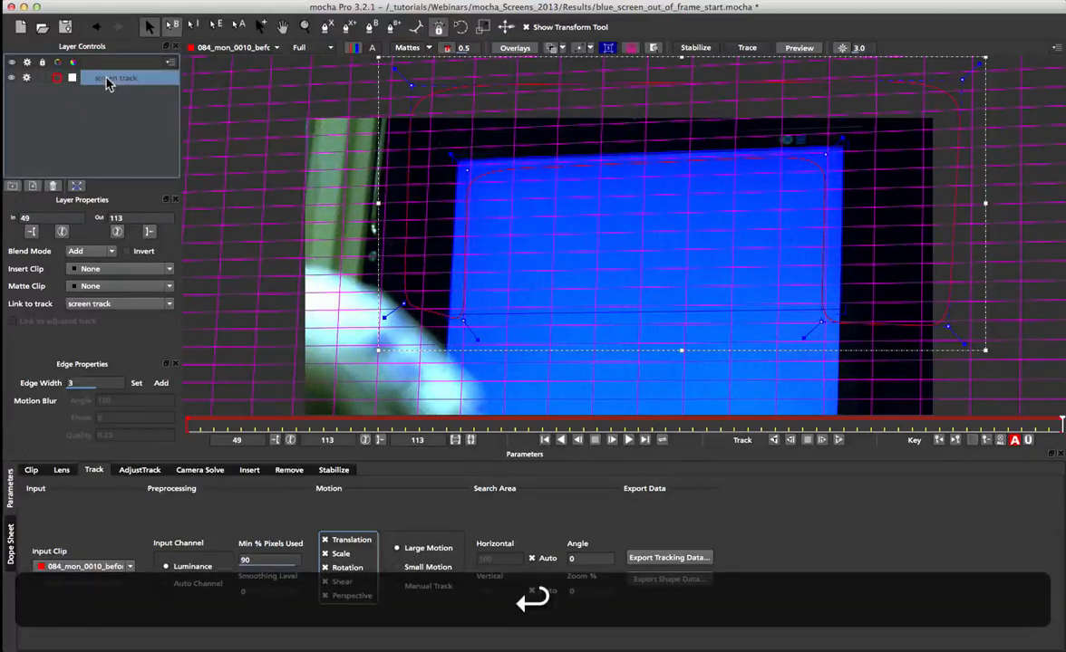
Track the layer backwards from frame 113, briefly isolating the masked area to check it, and stop at frame 63
click(775, 441)
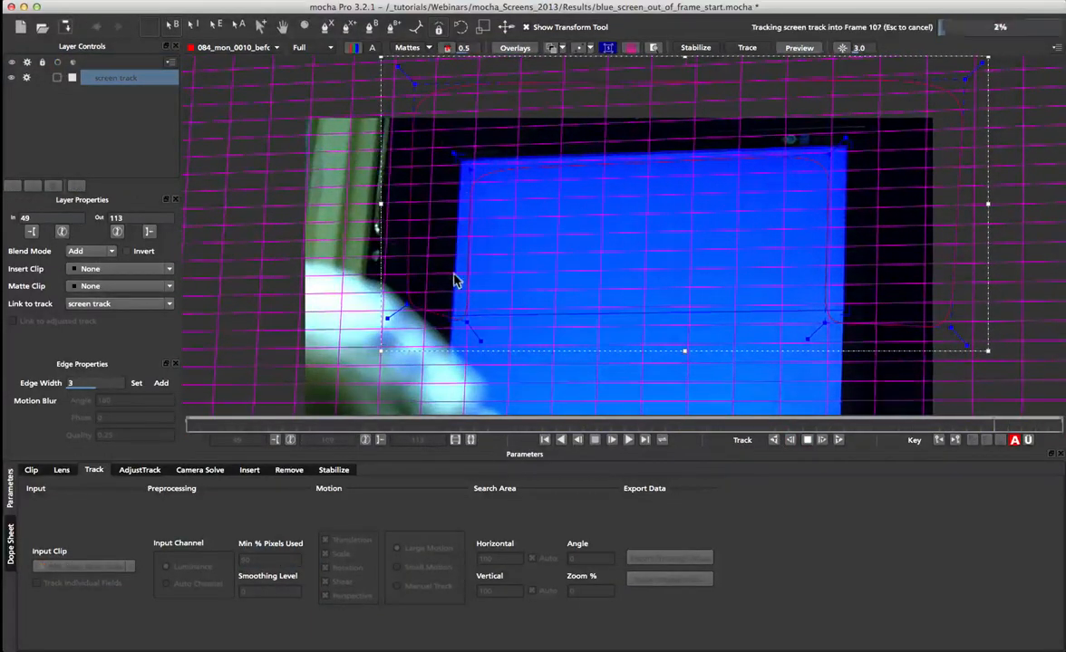
click(407, 47)
click(443, 49)
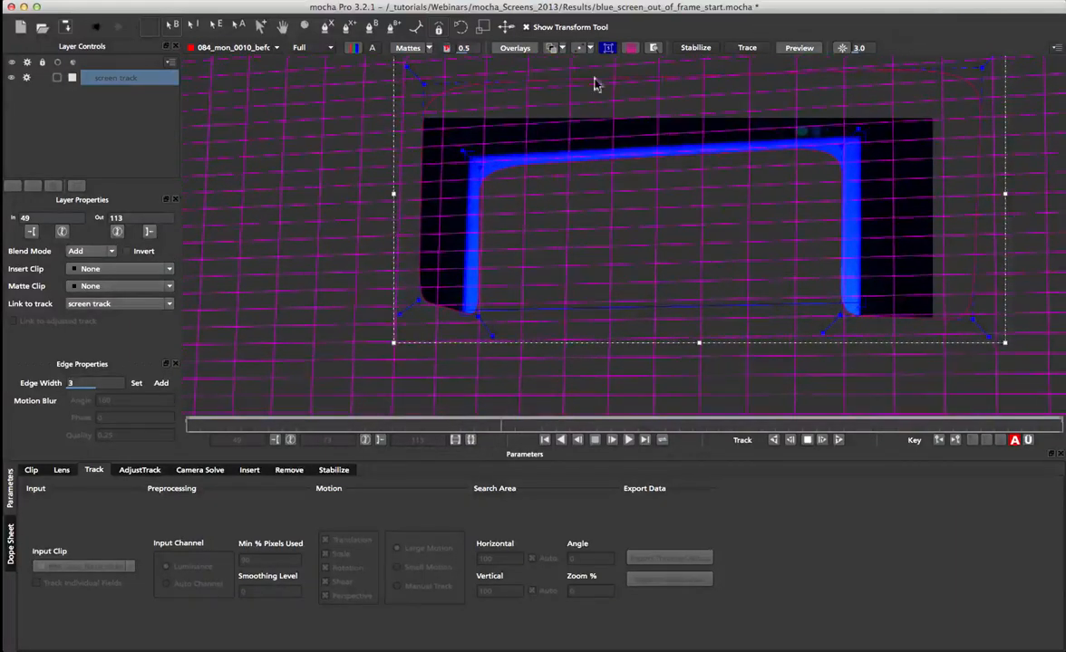
click(446, 48)
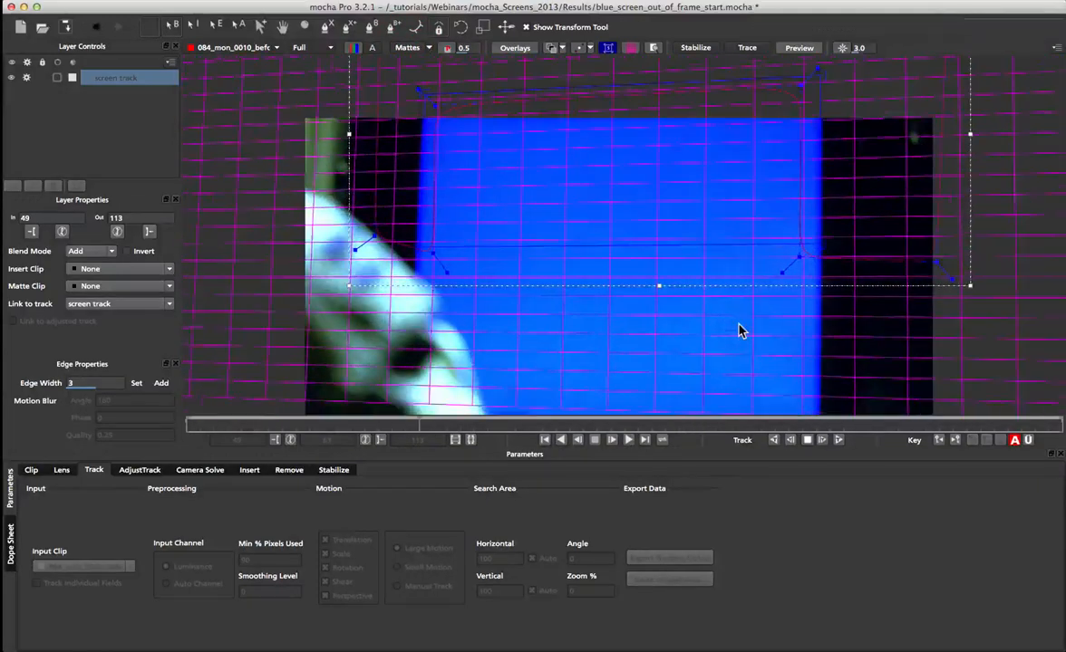
key(space)
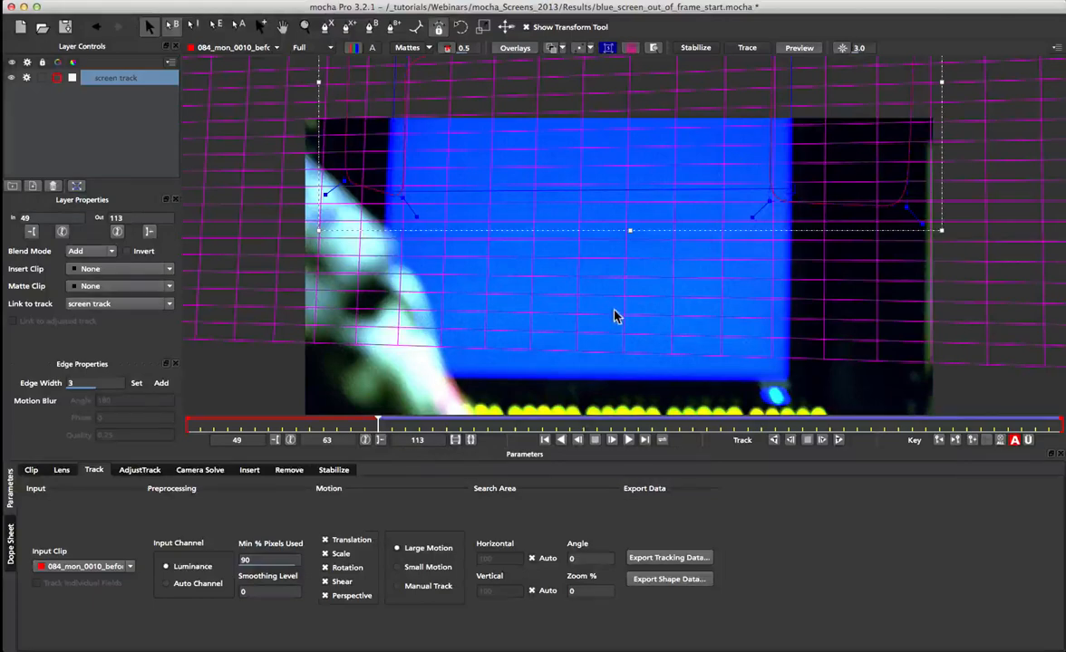
key(z)
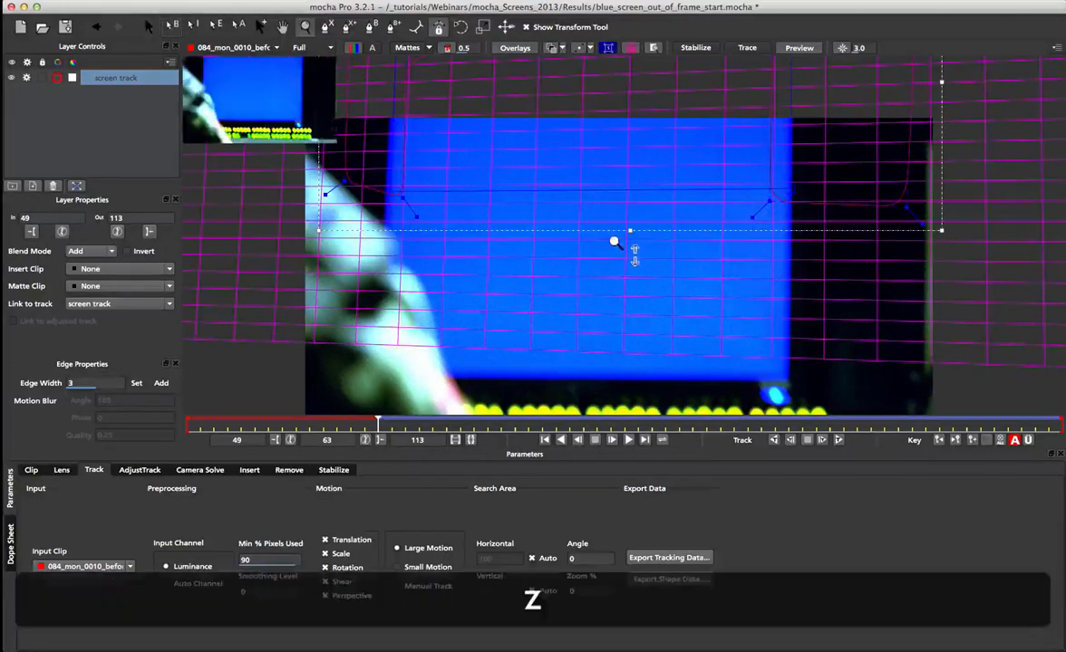
mouse_move(637, 248)
mouse_down()
mouse_move(637, 308)
mouse_move(632, 237)
mouse_up()
key(x)
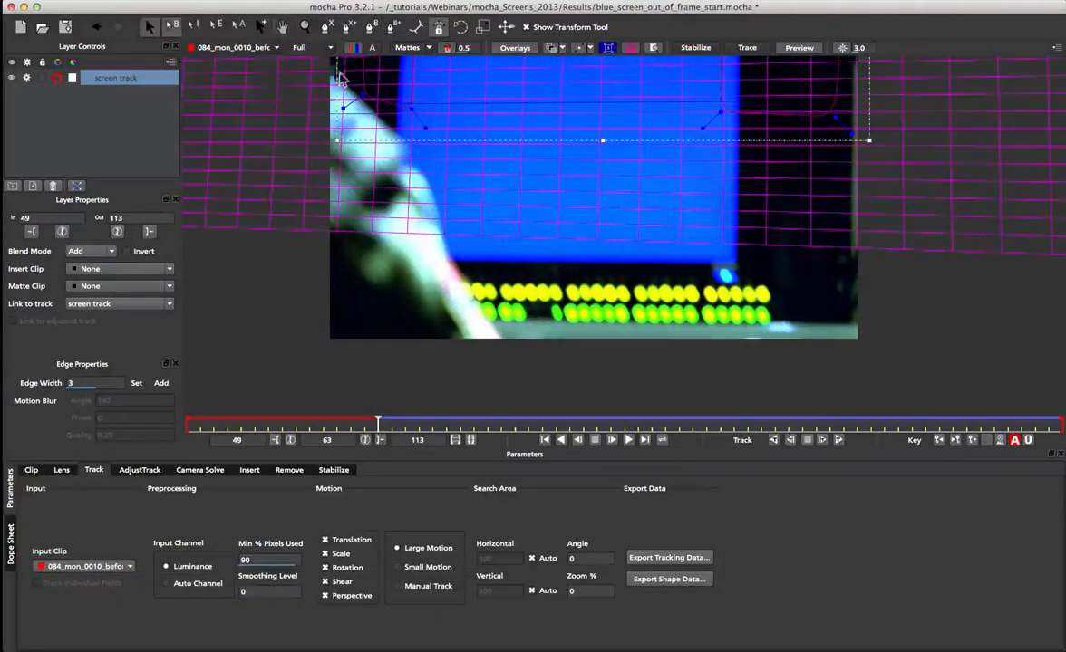
click(325, 26)
click(451, 220)
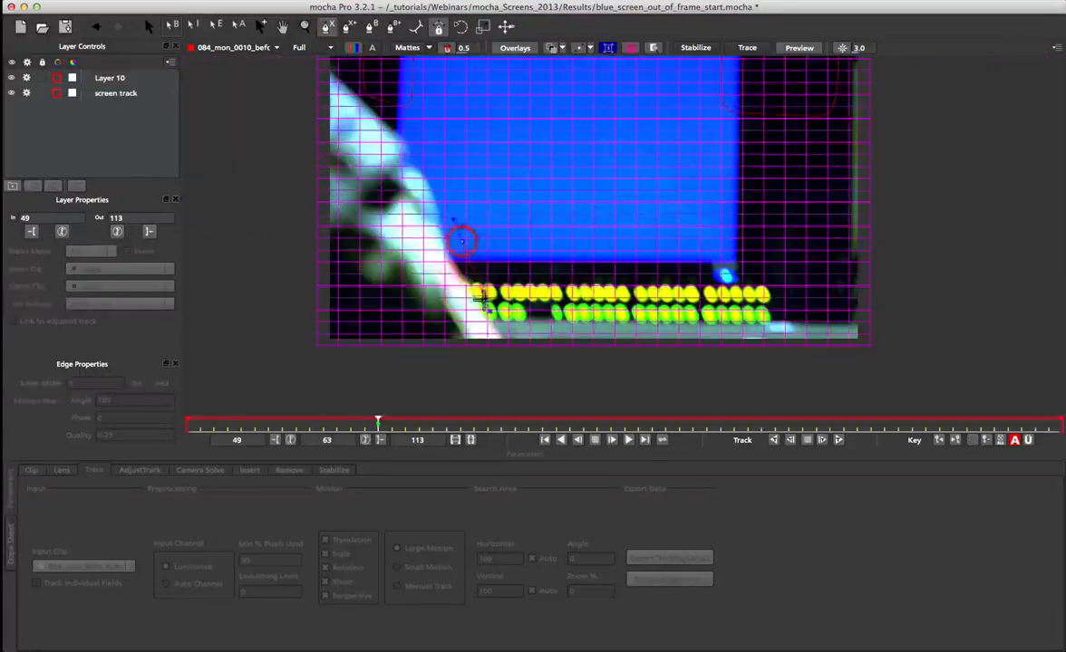
click(461, 241)
click(503, 329)
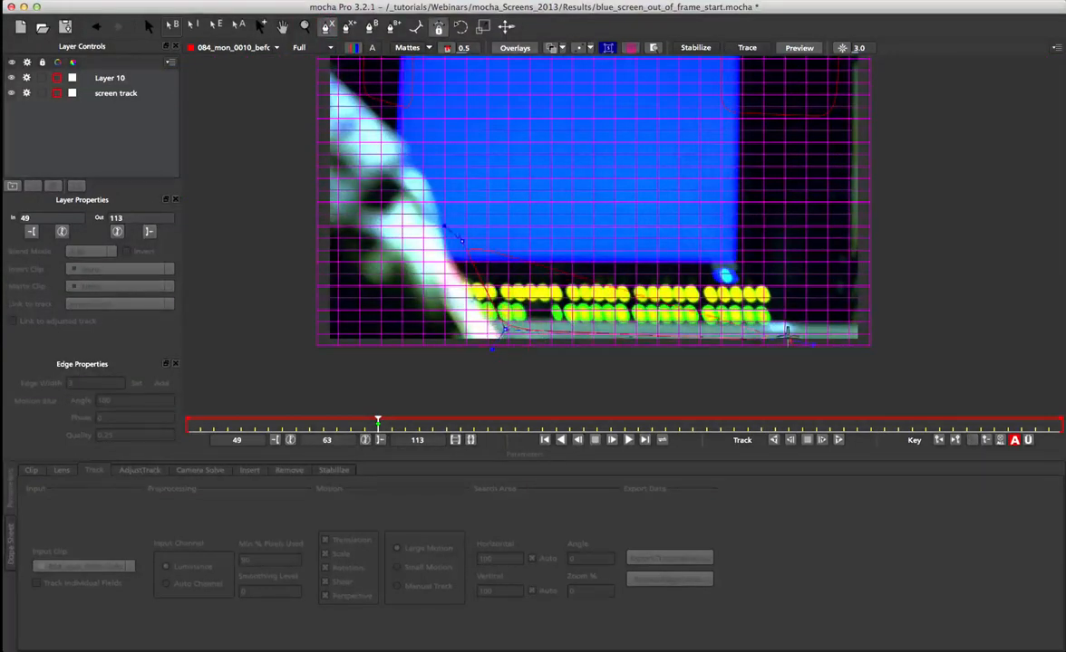
click(761, 333)
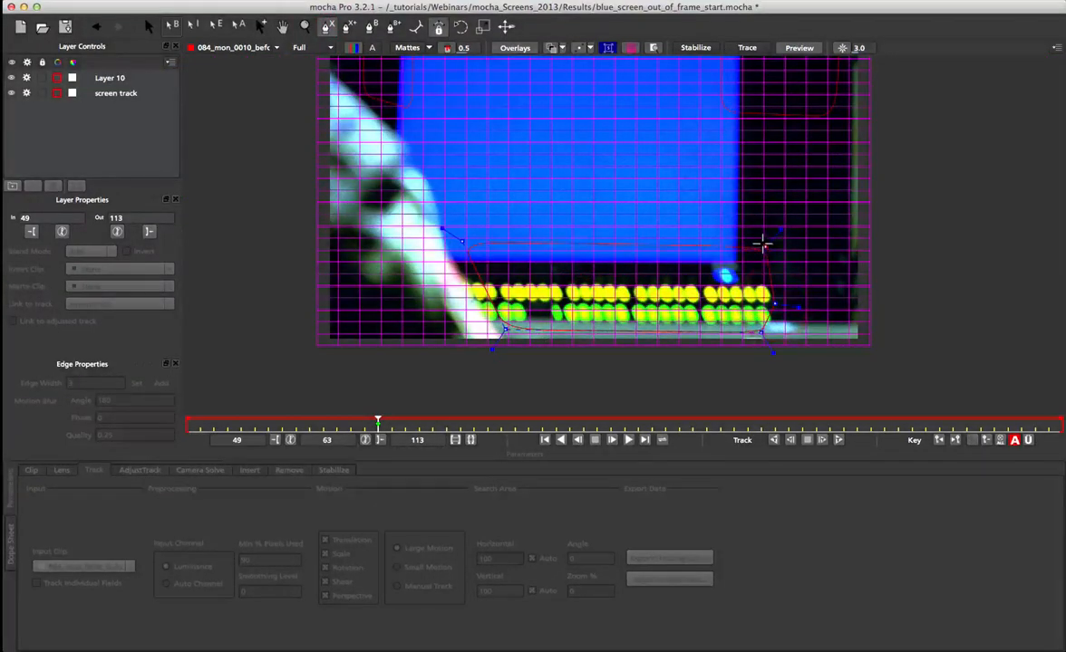
right_click(761, 243)
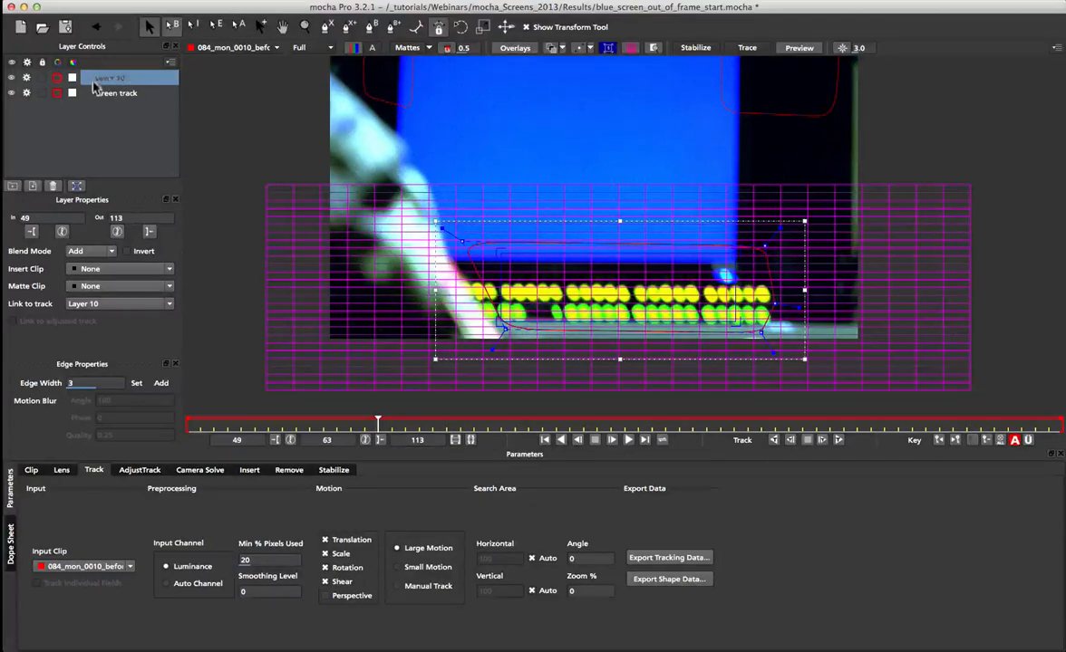
click(53, 186)
Add a four-point X-spline to the screen track layer around the yellow and green lights and the screen's bottom edge
click(97, 77)
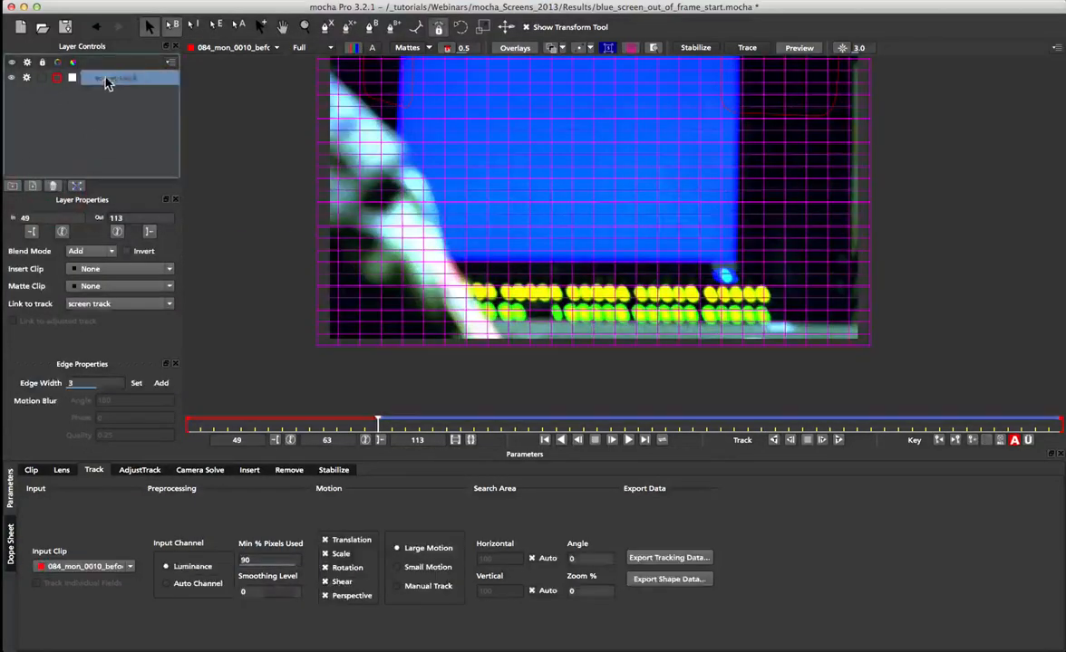
click(350, 29)
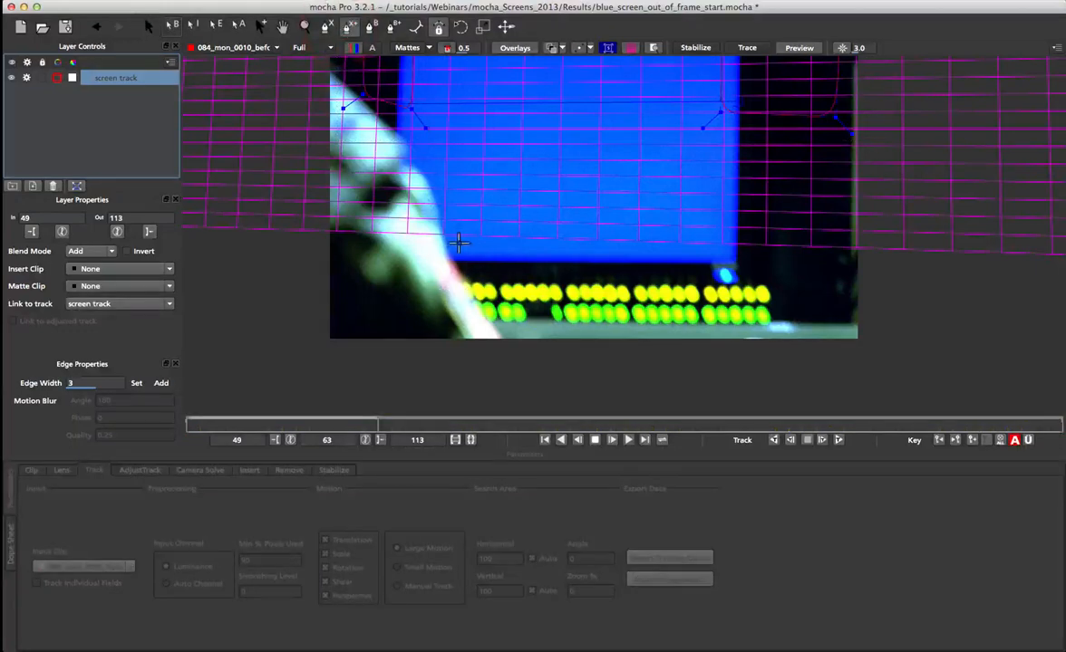
click(460, 245)
click(498, 318)
click(781, 323)
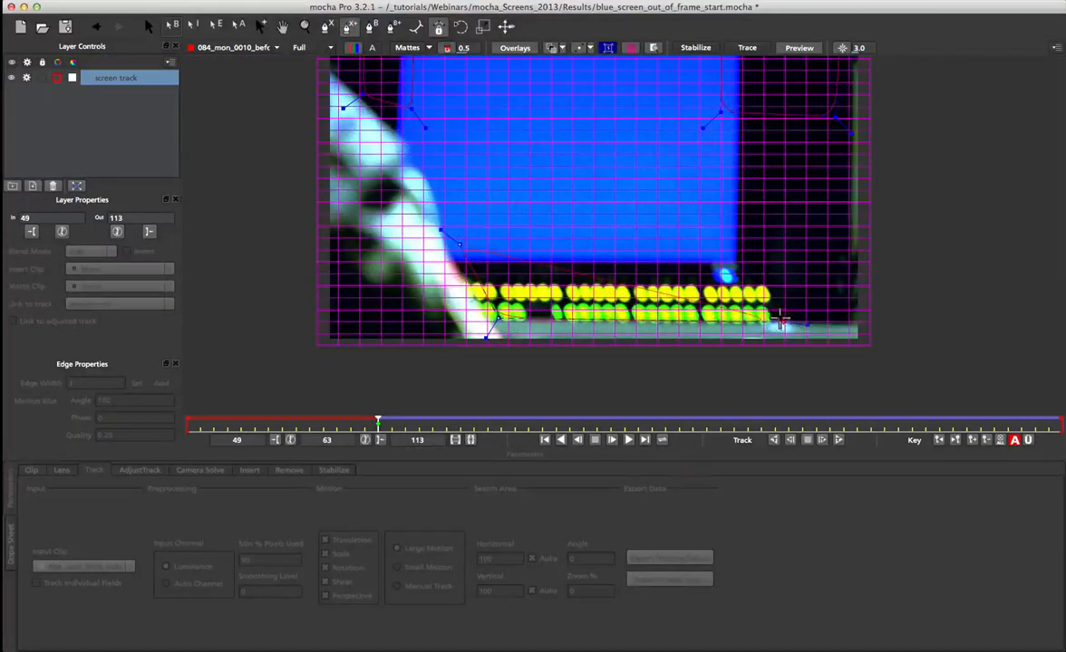
click(773, 244)
right_click(773, 243)
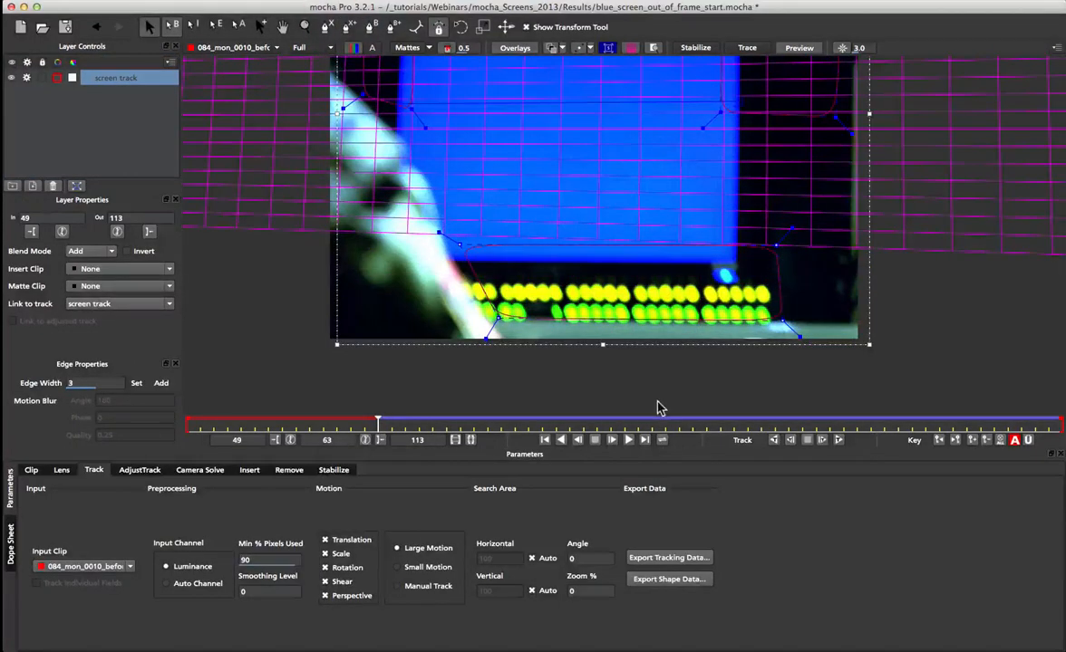
Continue tracking the screen track layer backwards from frame 63 to frame 49
click(775, 441)
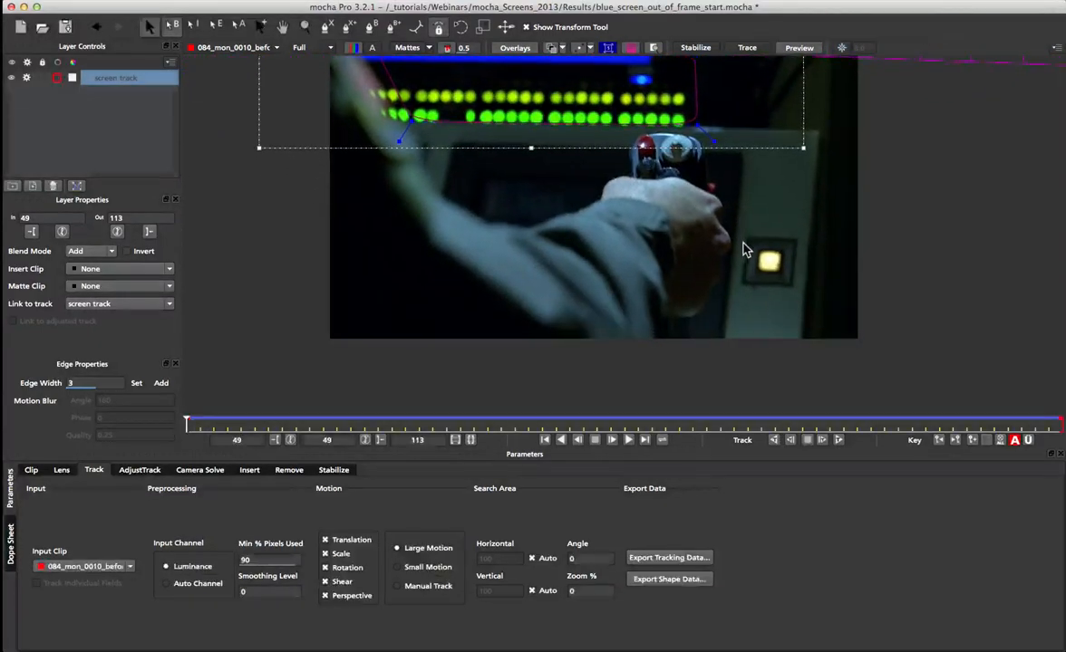
key(x)
drag(710, 172, 713, 369)
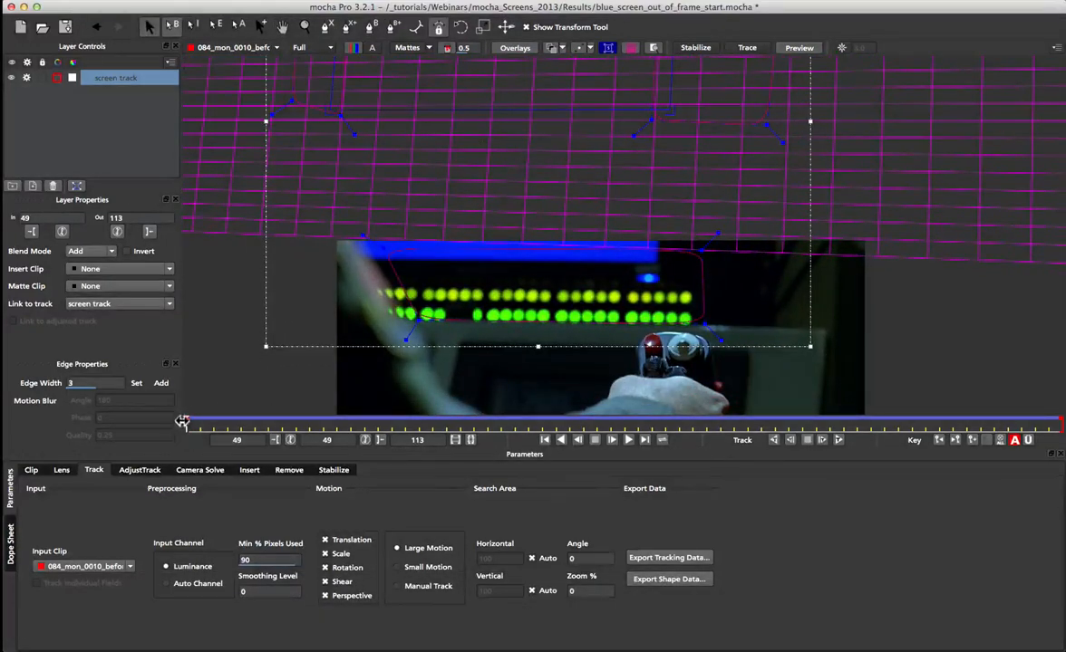
Extend the surface down to the blue screen's bottom edge at frame 57, and refine its lower-left corner at frame 59
drag(182, 423, 299, 441)
drag(512, 201, 491, 341)
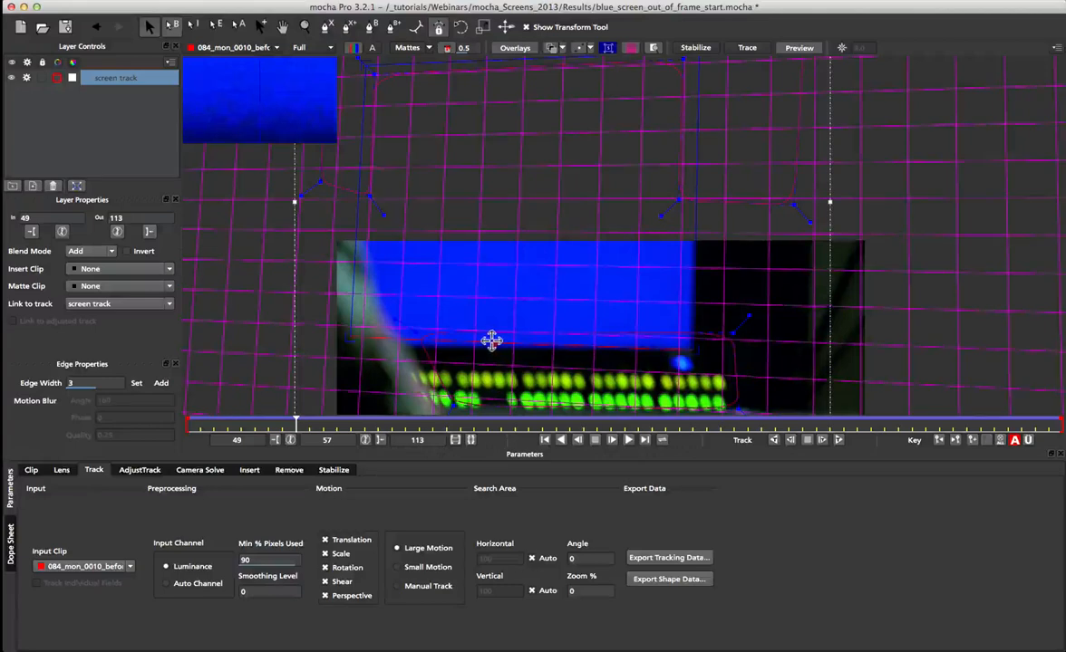
drag(691, 351, 685, 351)
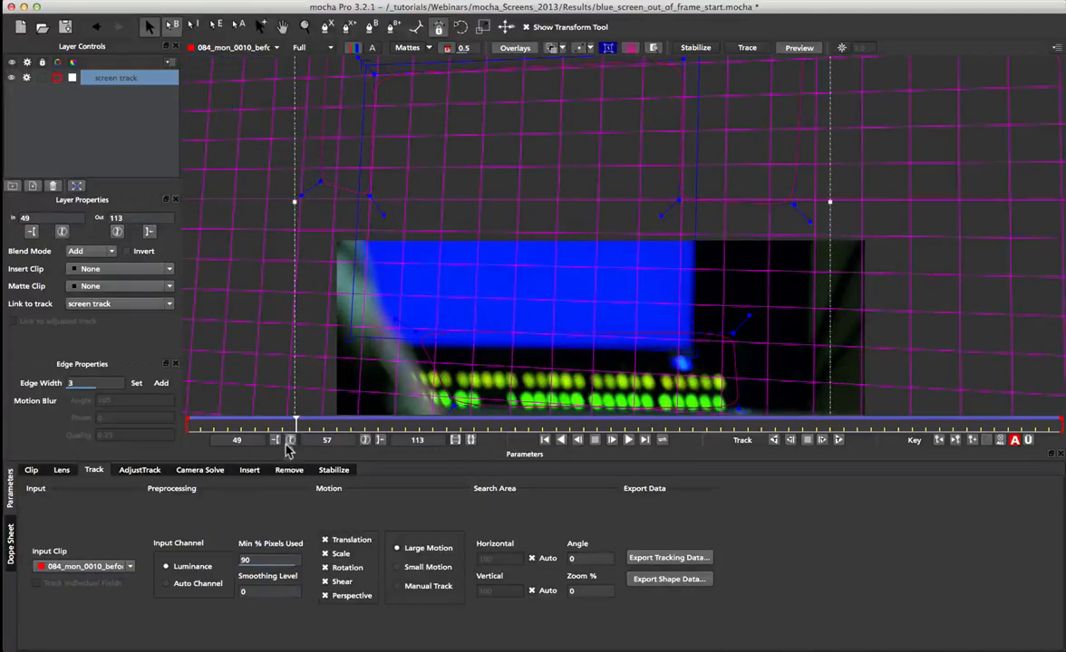
drag(295, 429, 323, 423)
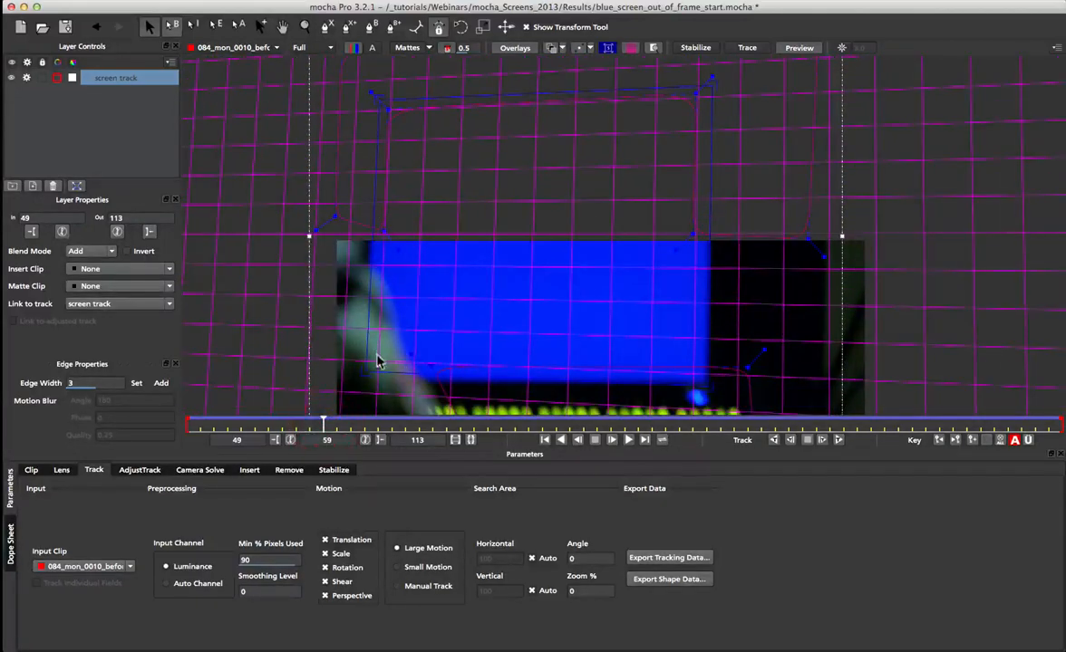
drag(362, 362, 359, 374)
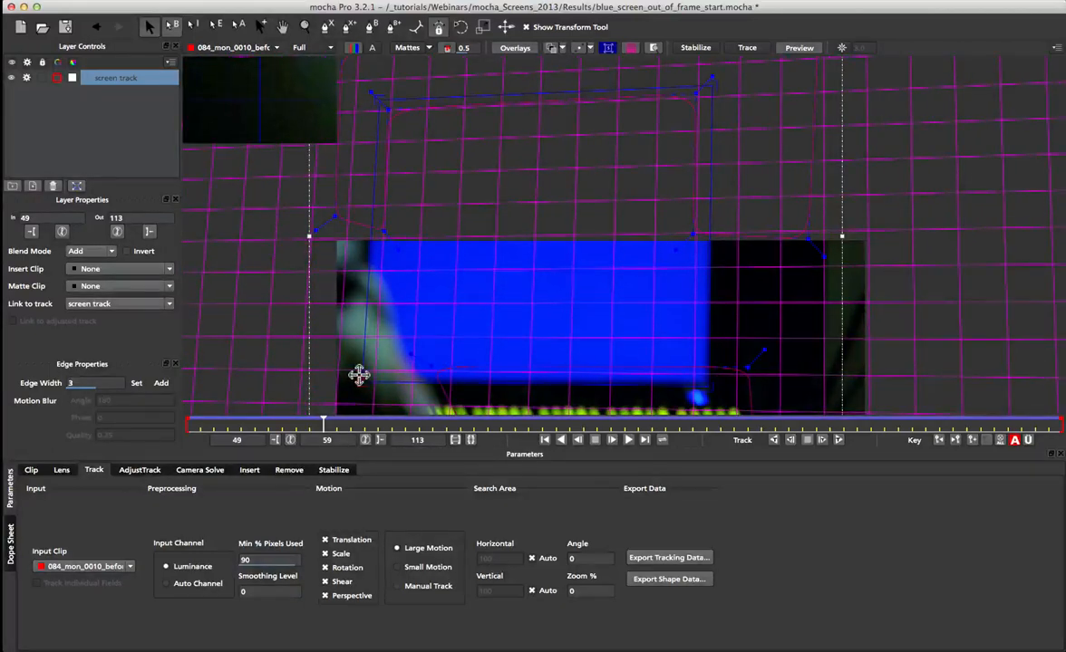
drag(359, 374, 359, 374)
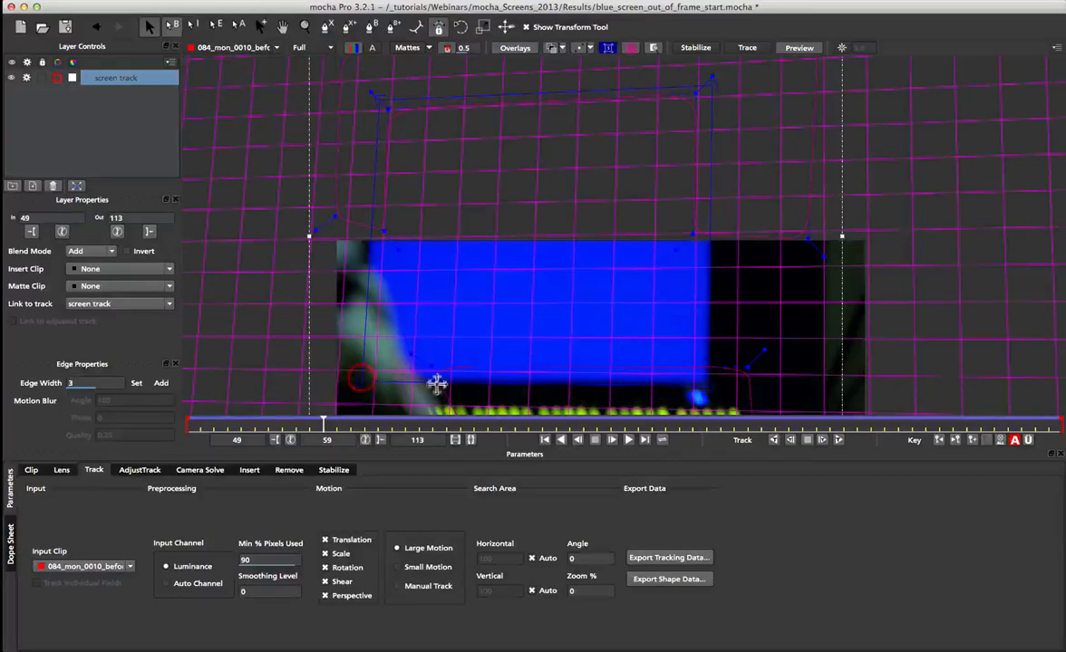
Scrub through the tracked clip and back to frame 62 to check how the surface follows the blue screen
drag(323, 425, 962, 443)
drag(438, 435, 360, 441)
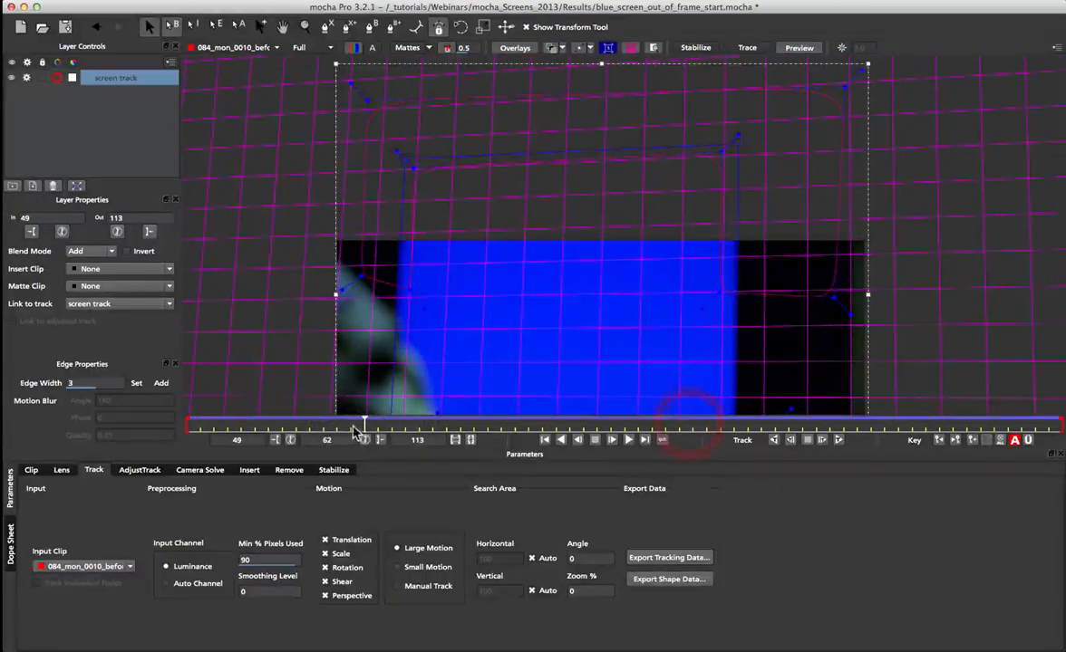
key(shift+8)
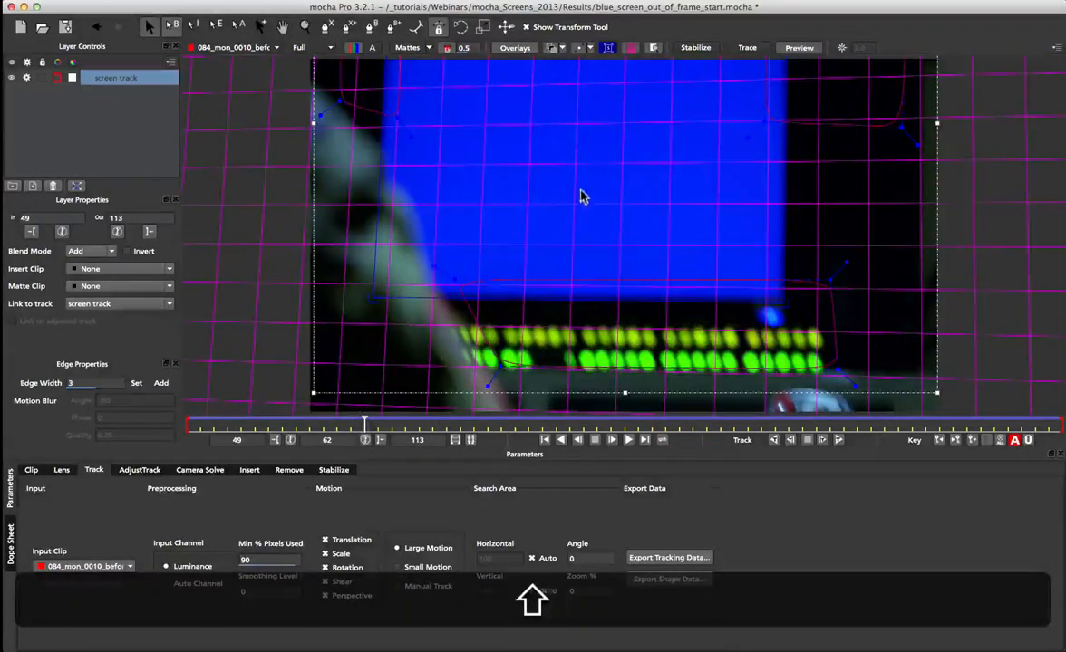
key(z)
drag(523, 226, 516, 270)
key(x)
key(z)
key(x)
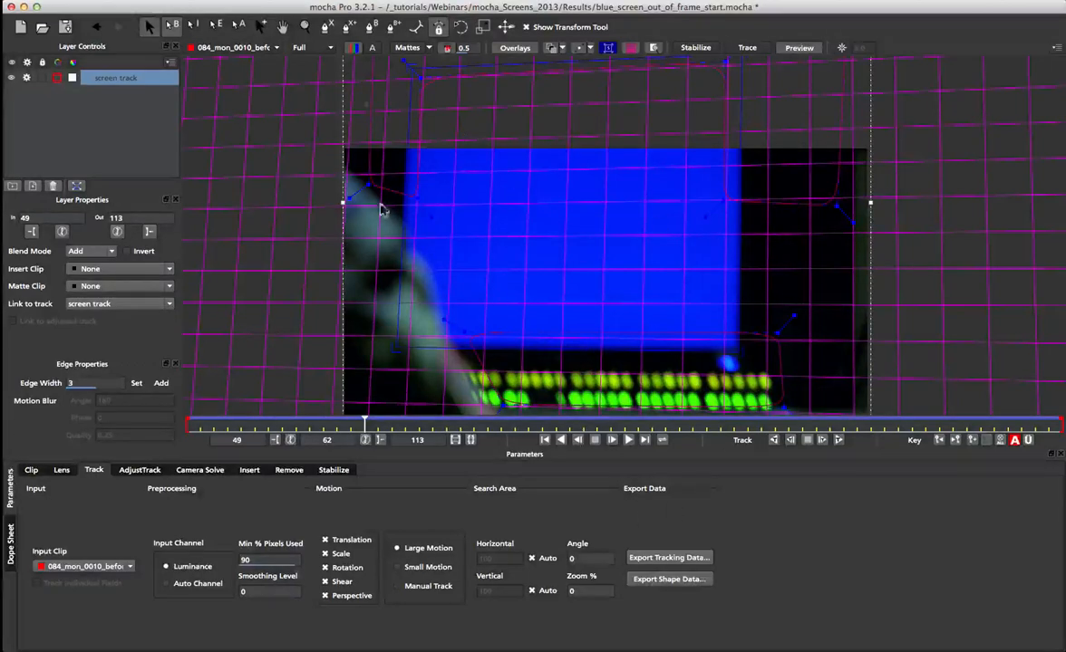
Start exporting the screen track's tracking data and set the format to After Effects Corner Pin [supports motion blur] (*.txt)
click(670, 558)
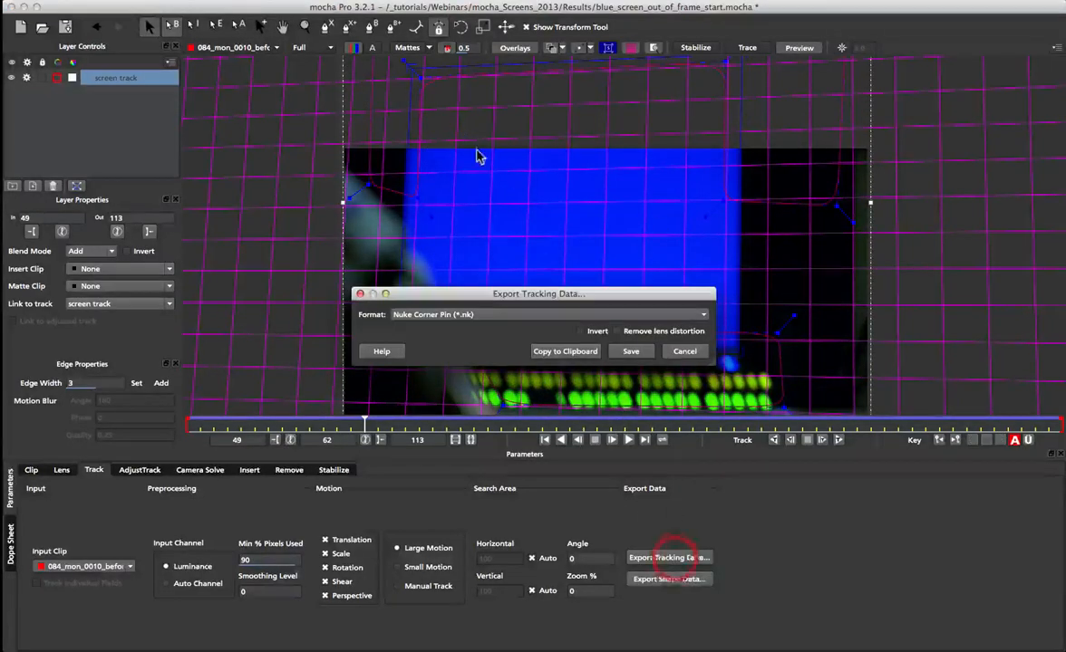
drag(491, 301, 453, 189)
click(481, 204)
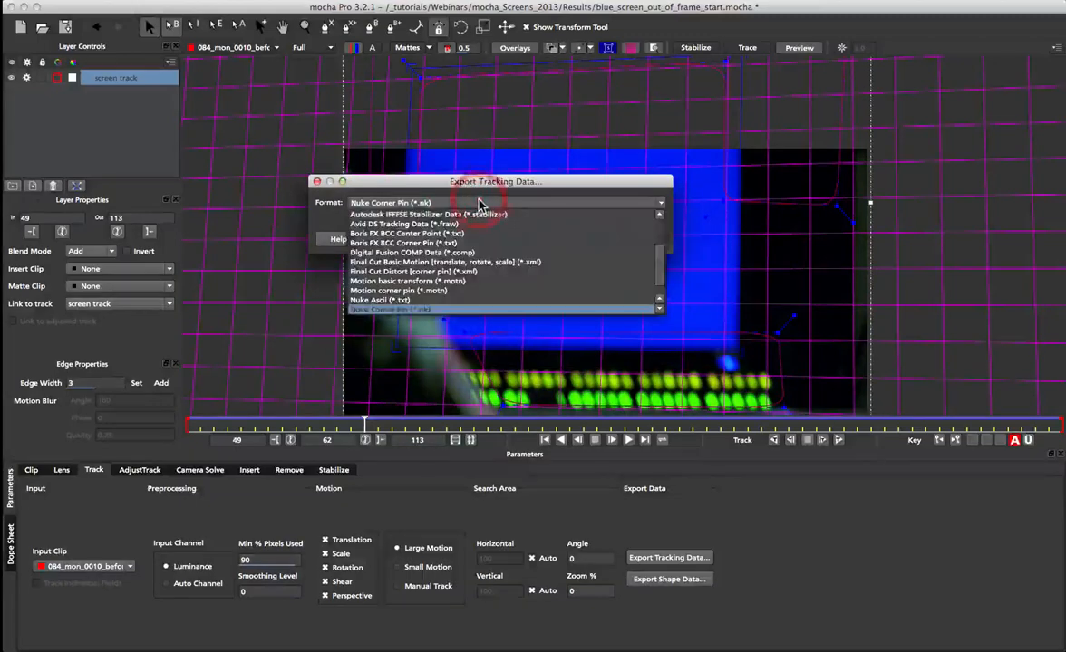
drag(661, 275, 661, 222)
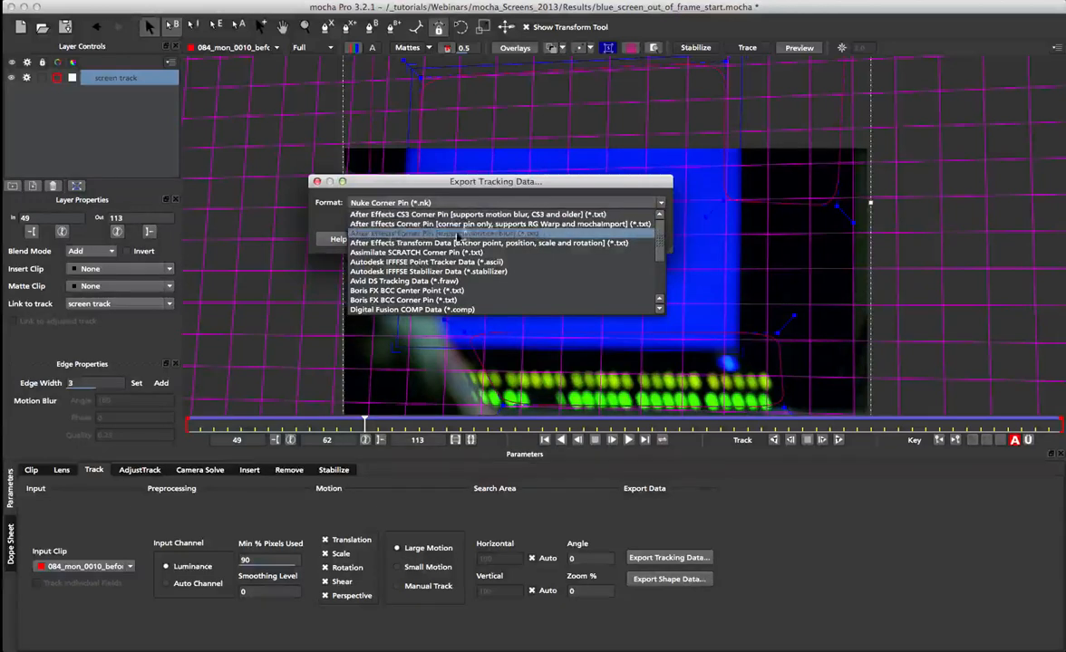
click(457, 234)
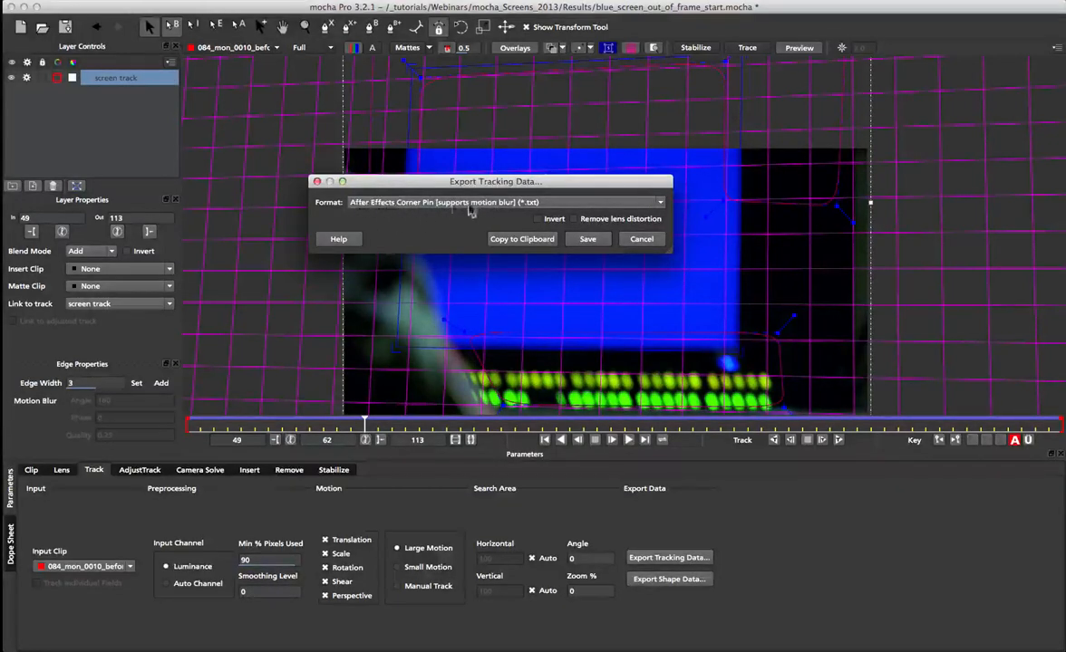
Review the other export formats, keep After Effects Corner Pin [supports motion blur], and copy the tracking data to the clipboard
click(371, 209)
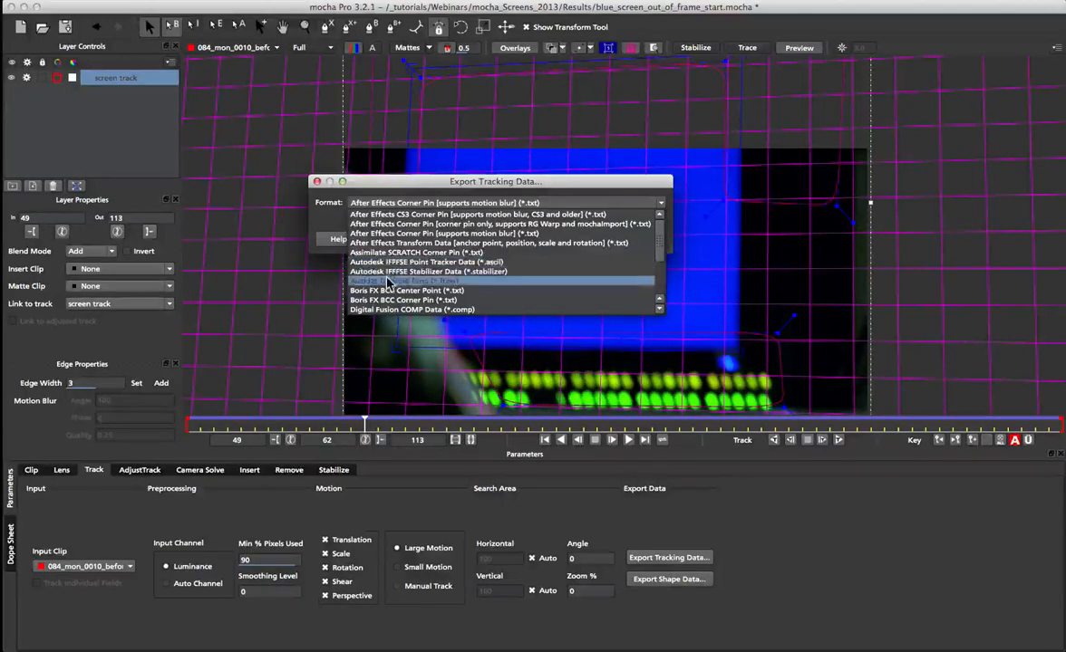
scroll(388, 245, down, 3)
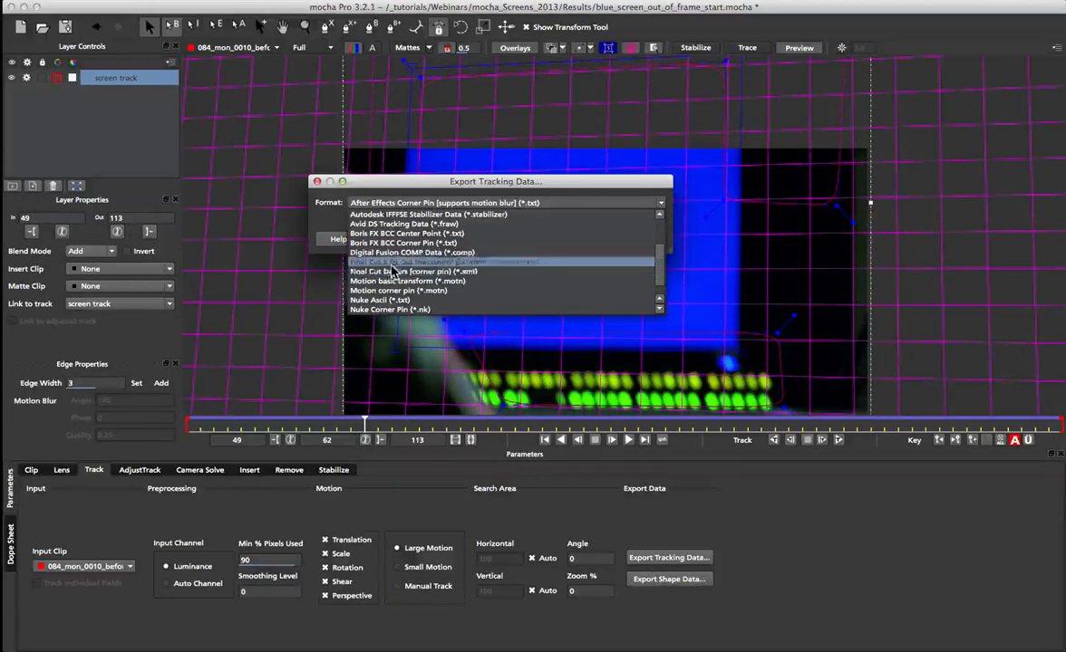
scroll(385, 282, down, 1)
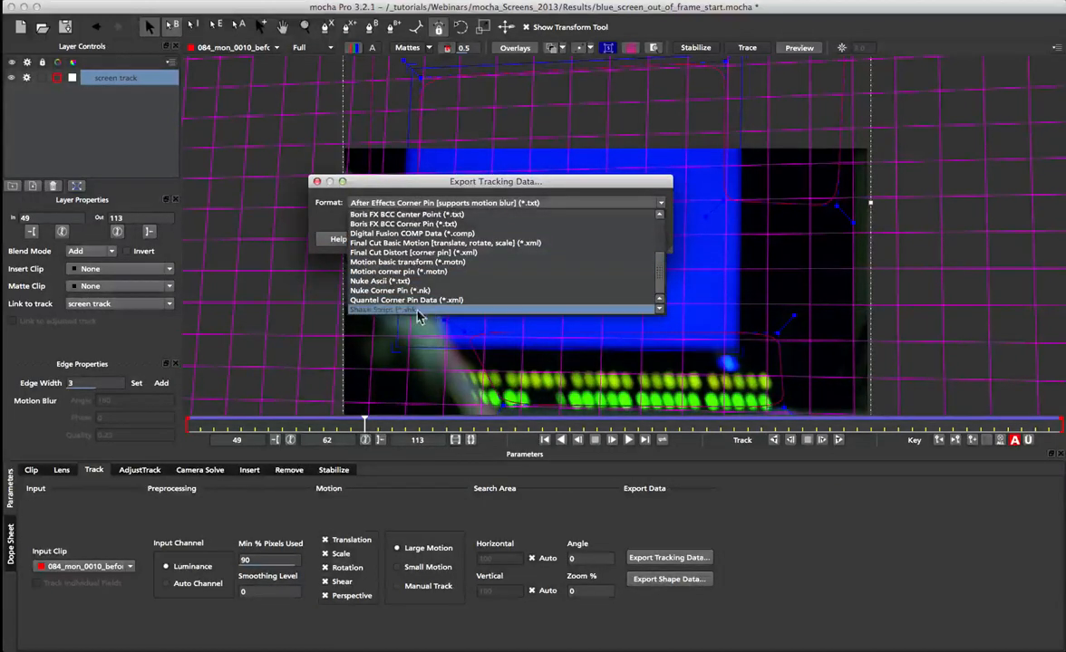
click(460, 188)
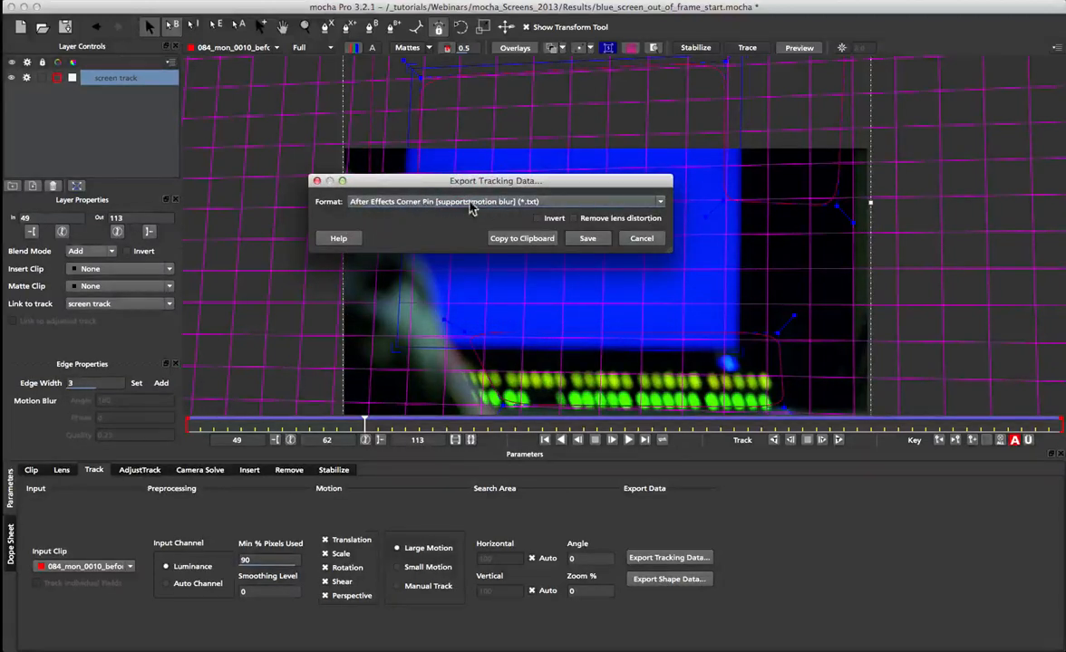
click(518, 239)
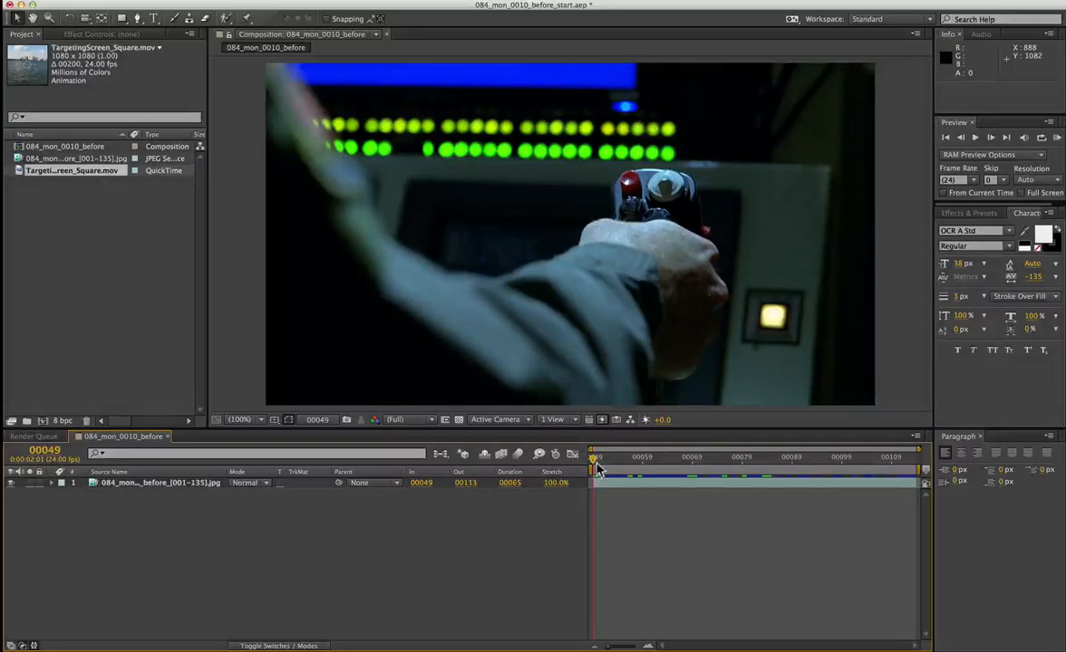
Switch to After Effects and, at frame 49, add TargetingScreen_Square.mov above the footage layer in the 084_mon_0010_before composition
drag(597, 469, 563, 475)
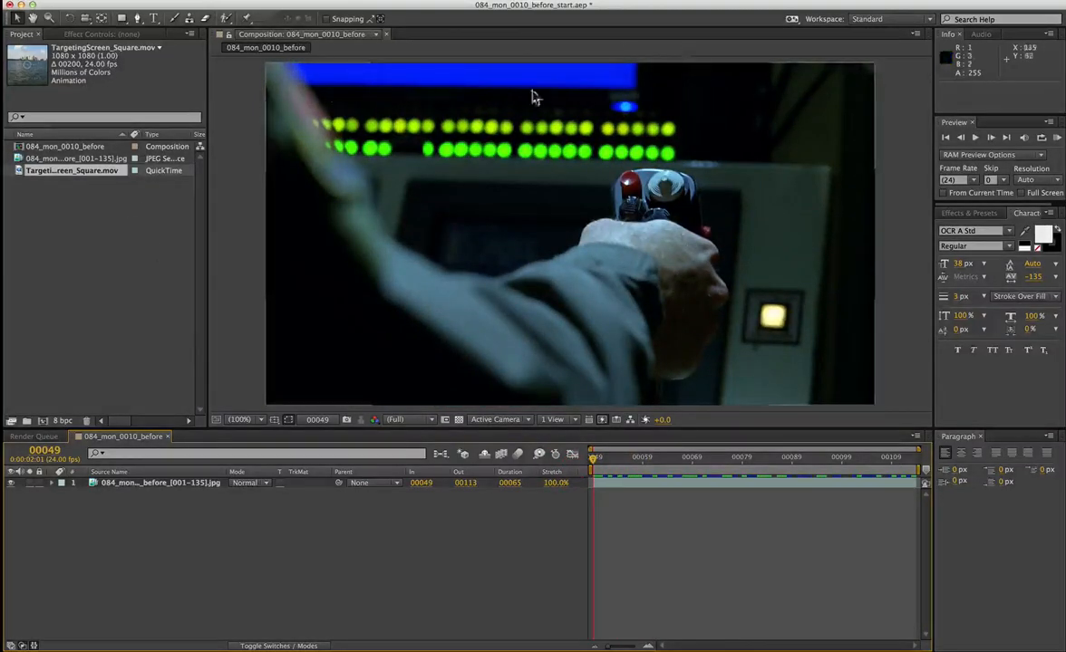
drag(64, 178, 124, 485)
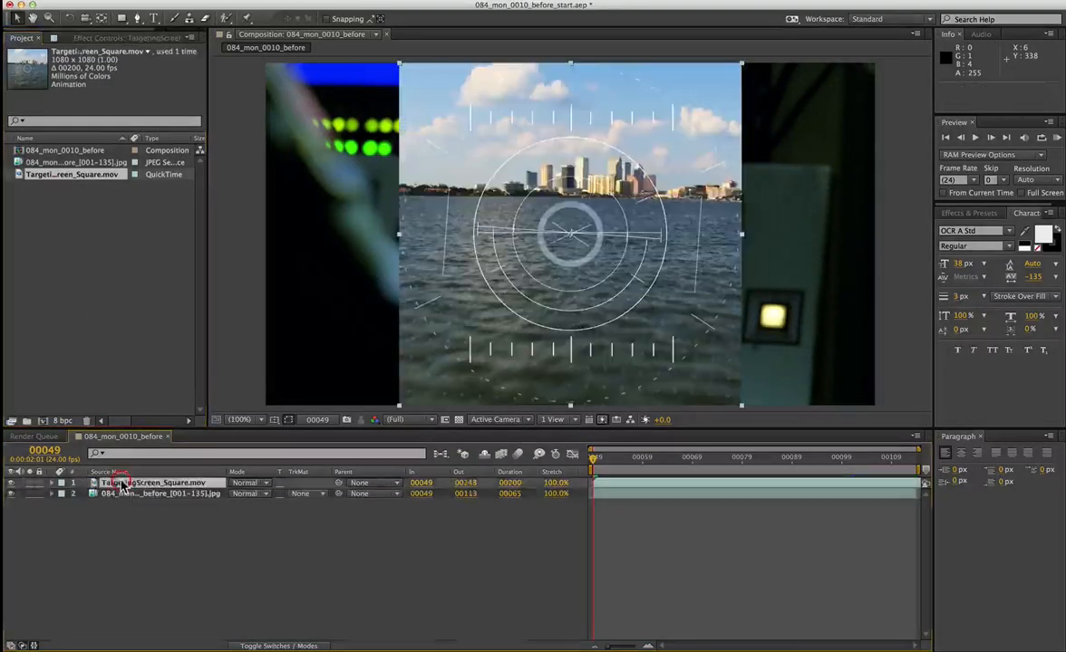
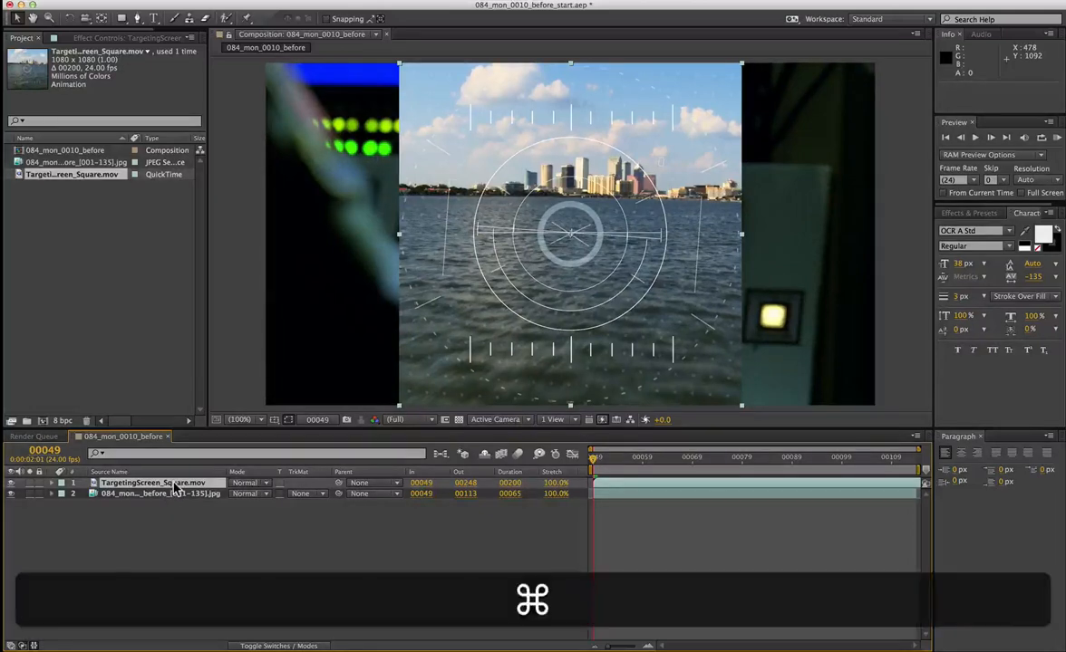
Open the pre-compose settings for the TargetingScreen_Square.mov layer
key(shift+super+c)
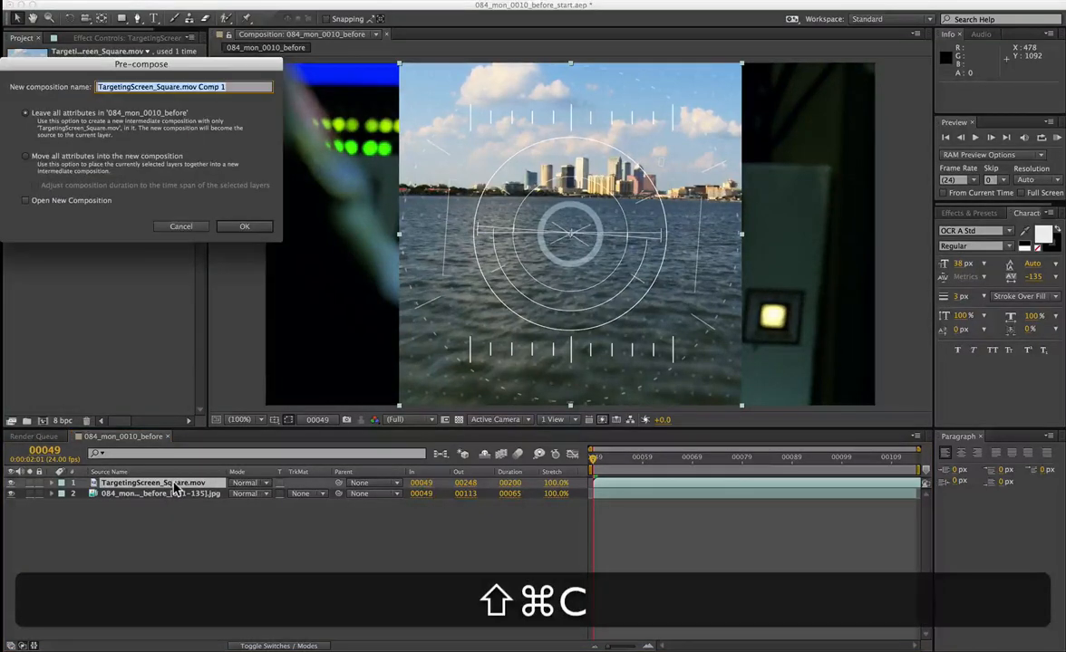
Pre-compose the TargetingScreen_Square.mov layer as TargetingScreen_Square_Insert, moving all attributes into the new composition
click(81, 69)
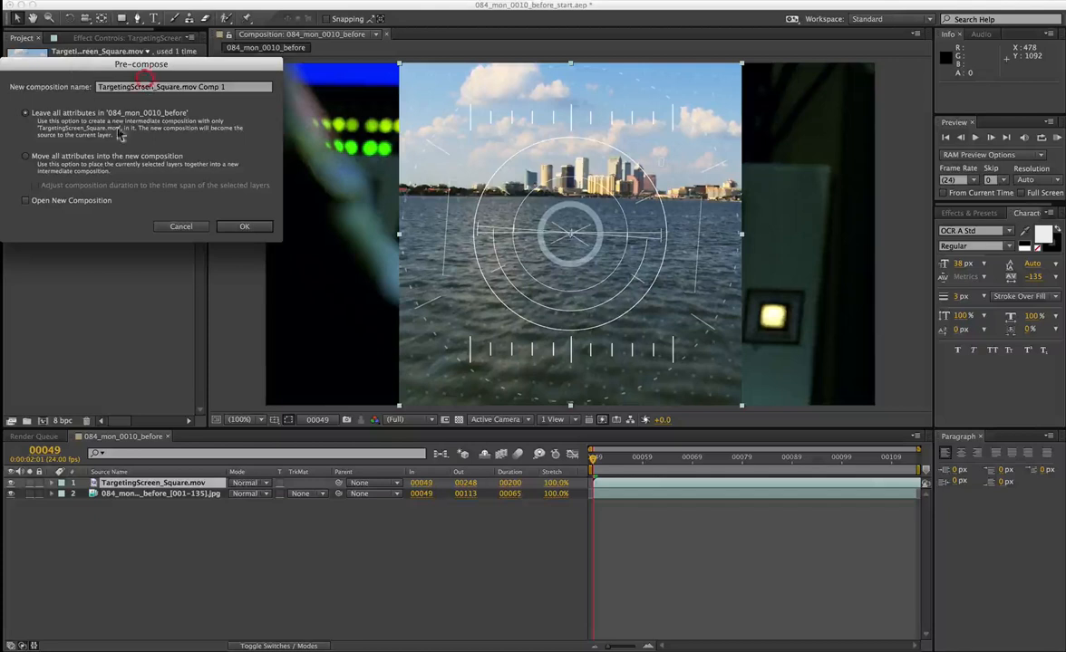
click(91, 158)
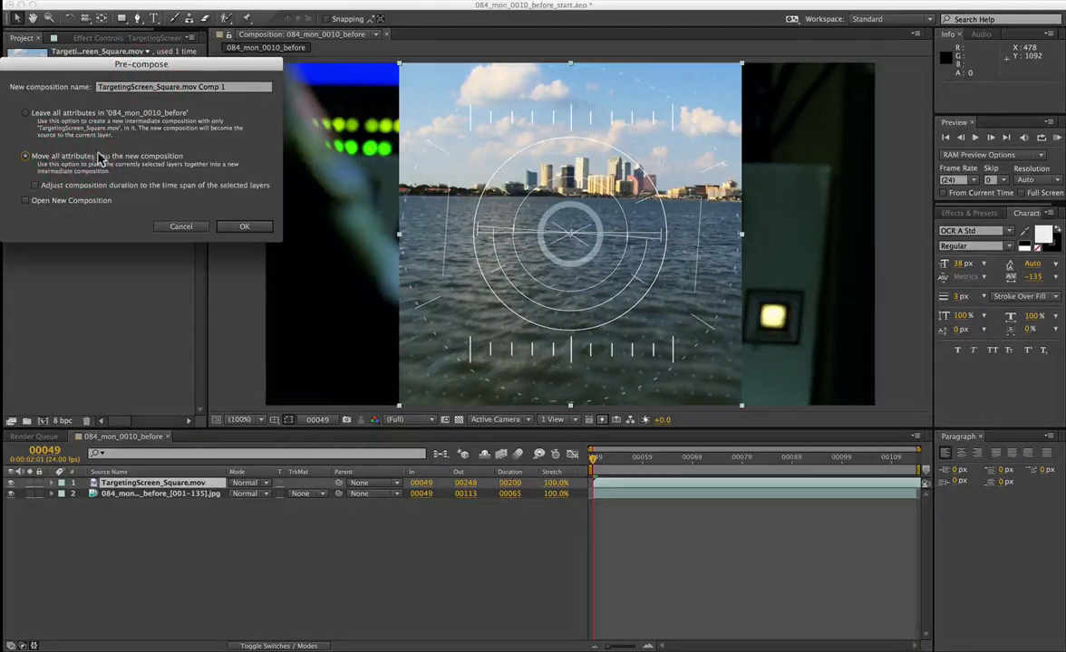
drag(180, 88, 296, 94)
text(_insert)
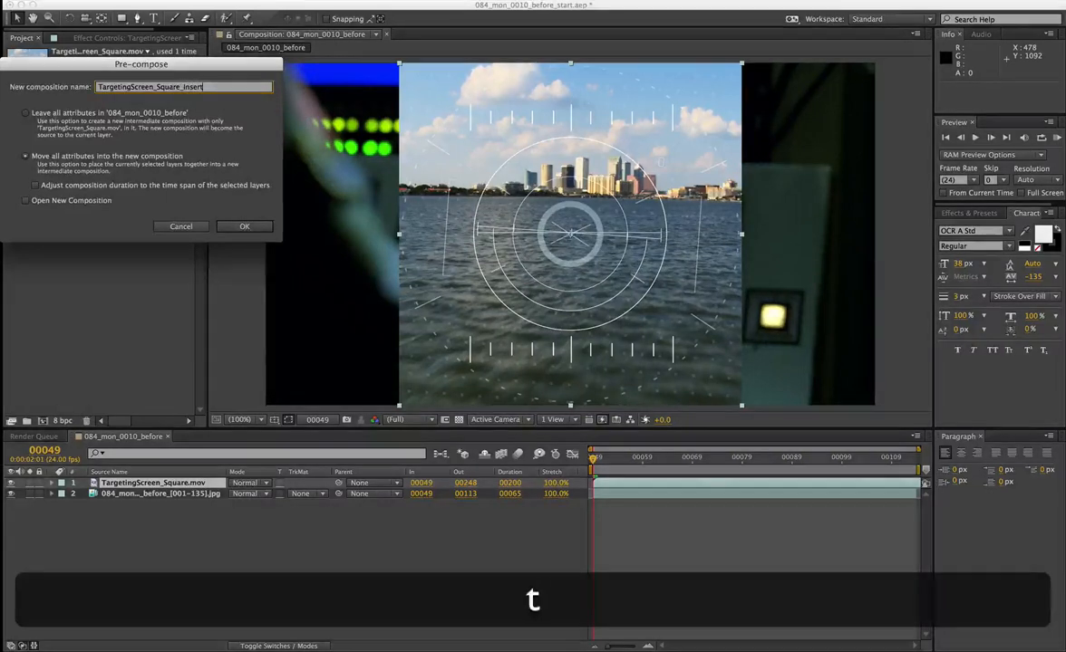
key(Return)
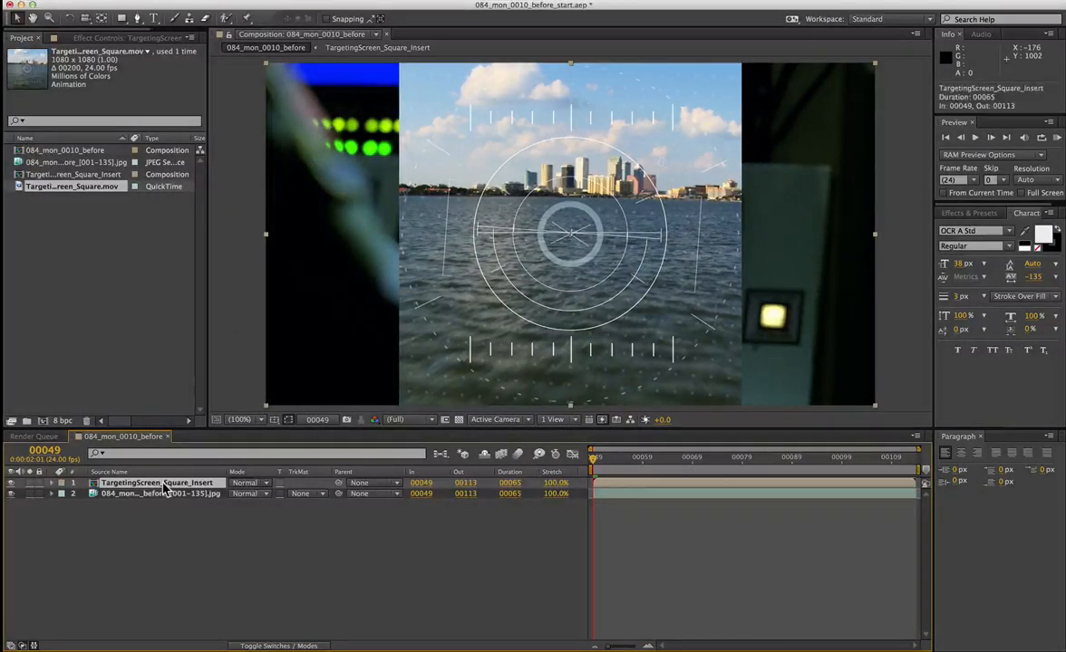
Open the TargetingScreen_Square_Insert composition and stretch its footage layer with Fit to Comp
double_click(164, 485)
click(193, 490)
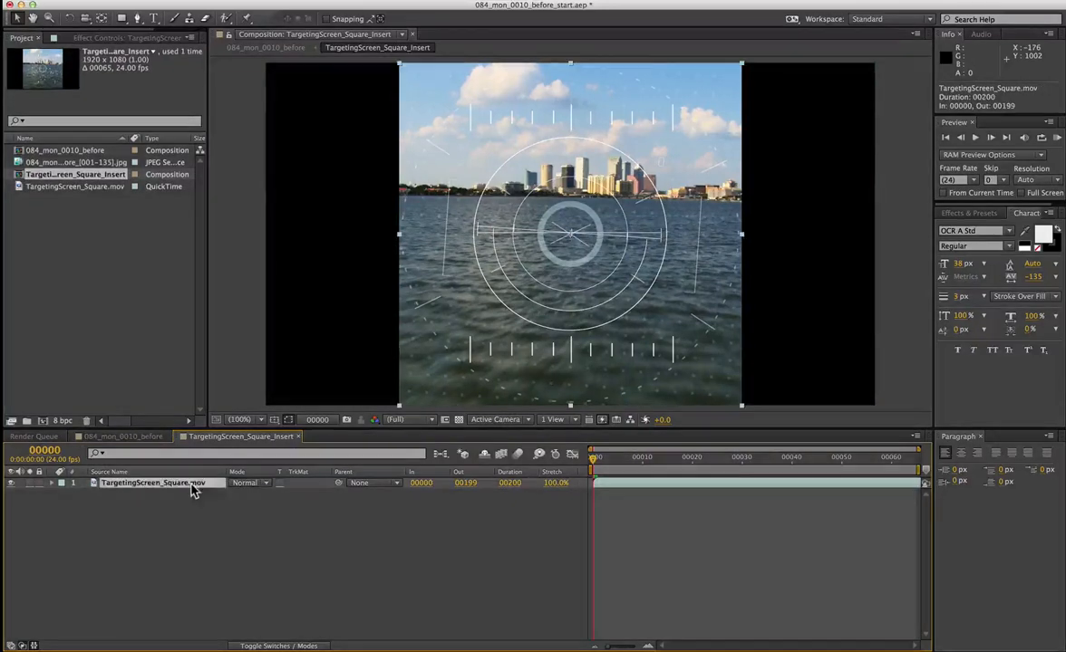
click(239, 3)
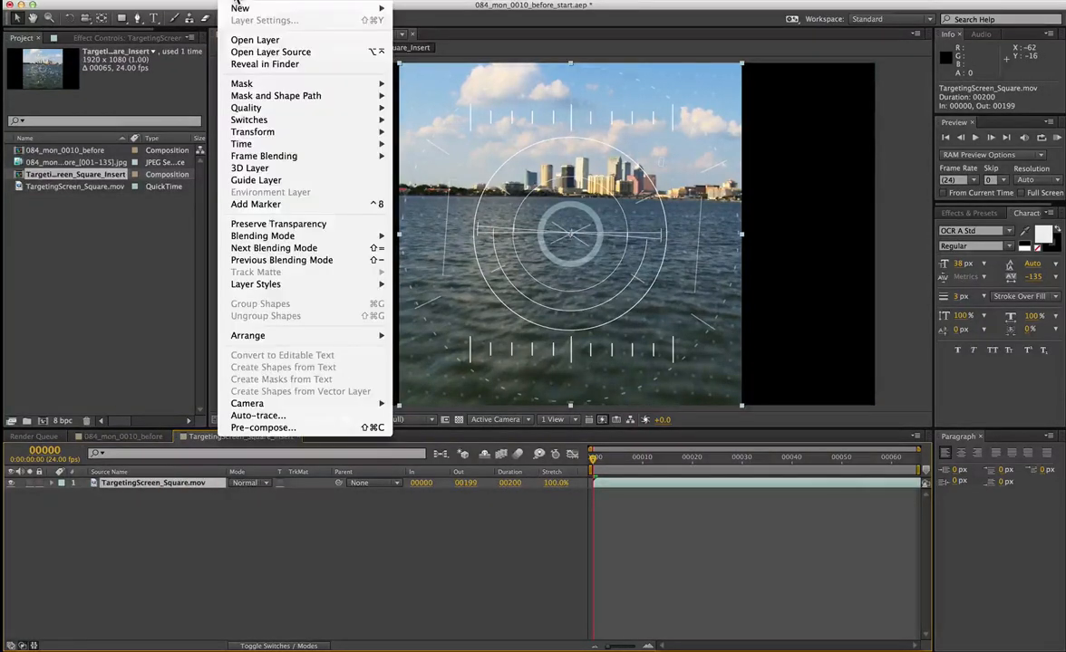
mouse_move(281, 136)
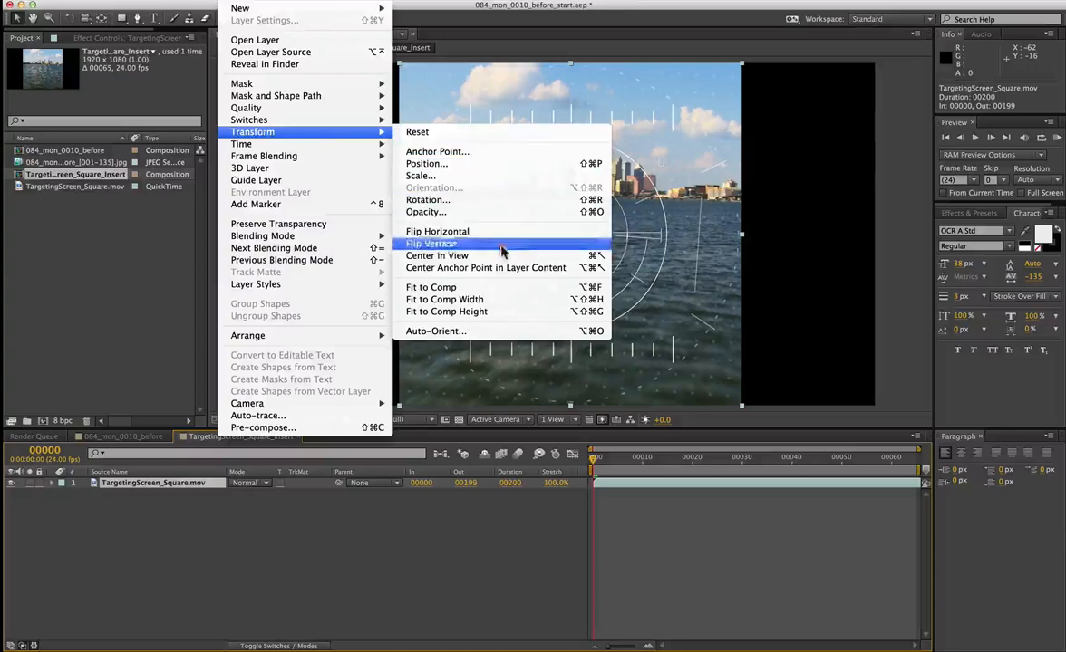
click(465, 290)
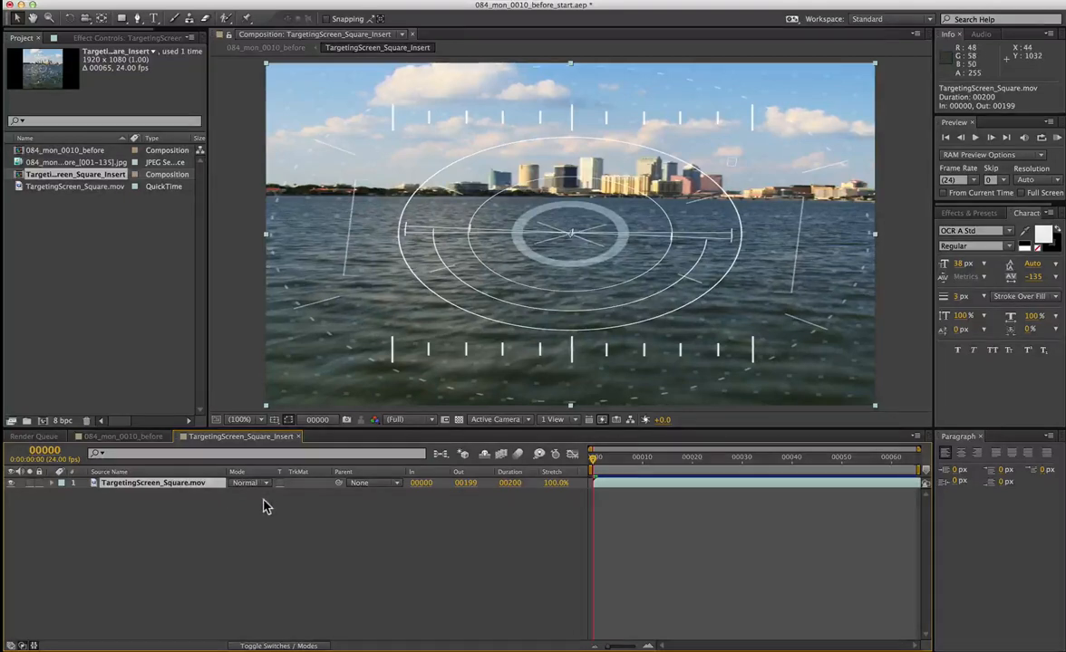
Return to the 084_mon_0010_before composition, paste the copied tracking keyframes onto the TargetingScreen_Square_Insert layer, and scrub to frame 78
click(297, 436)
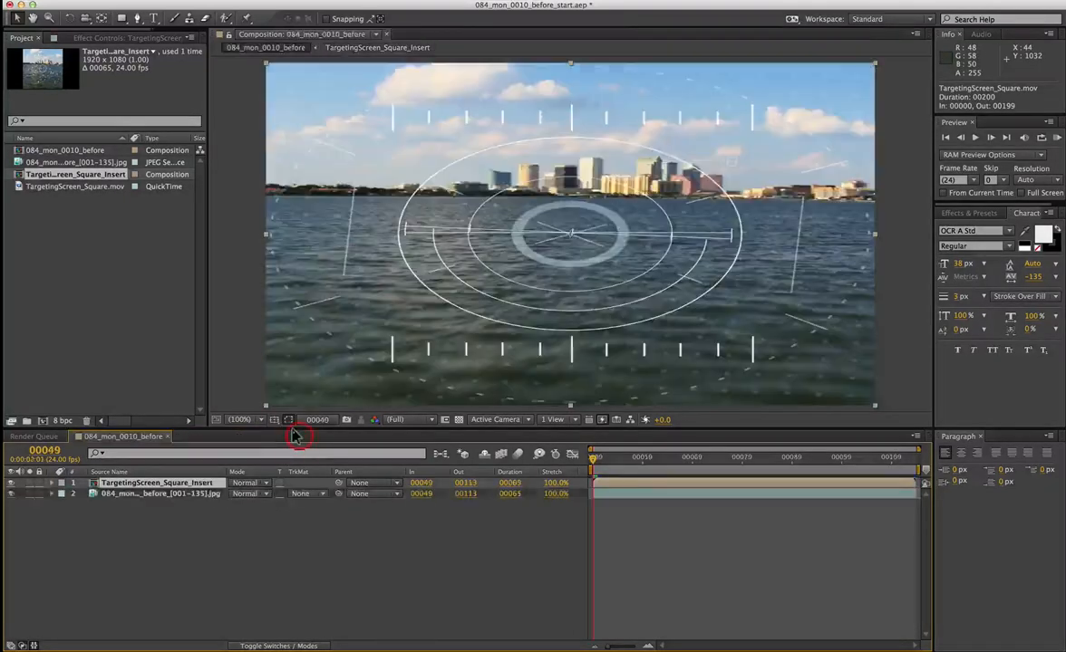
click(163, 484)
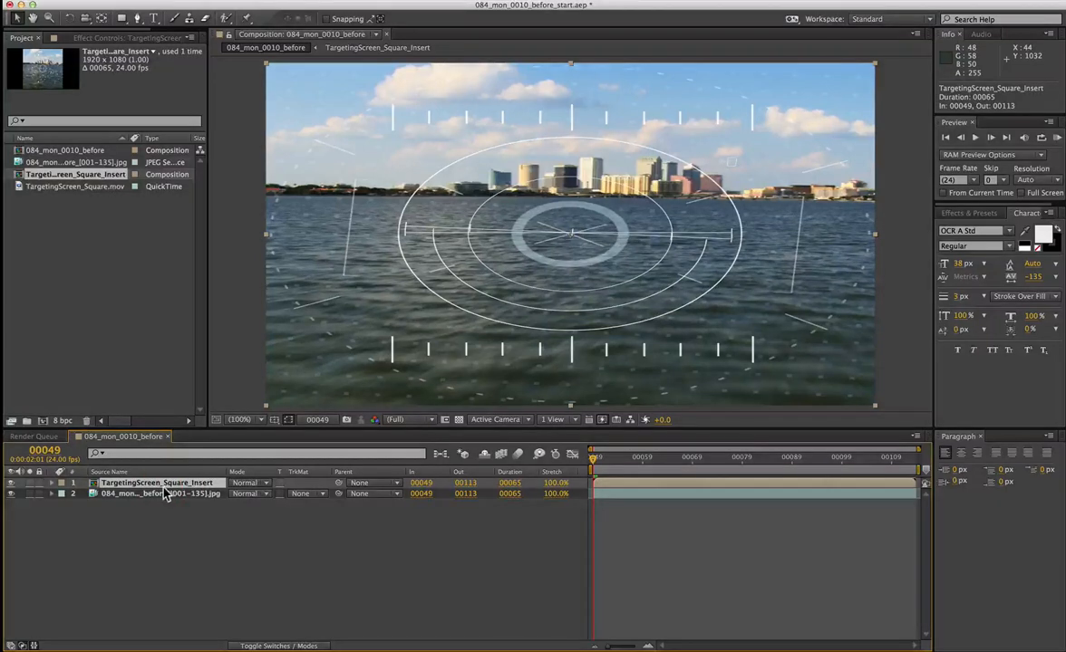
click(137, 2)
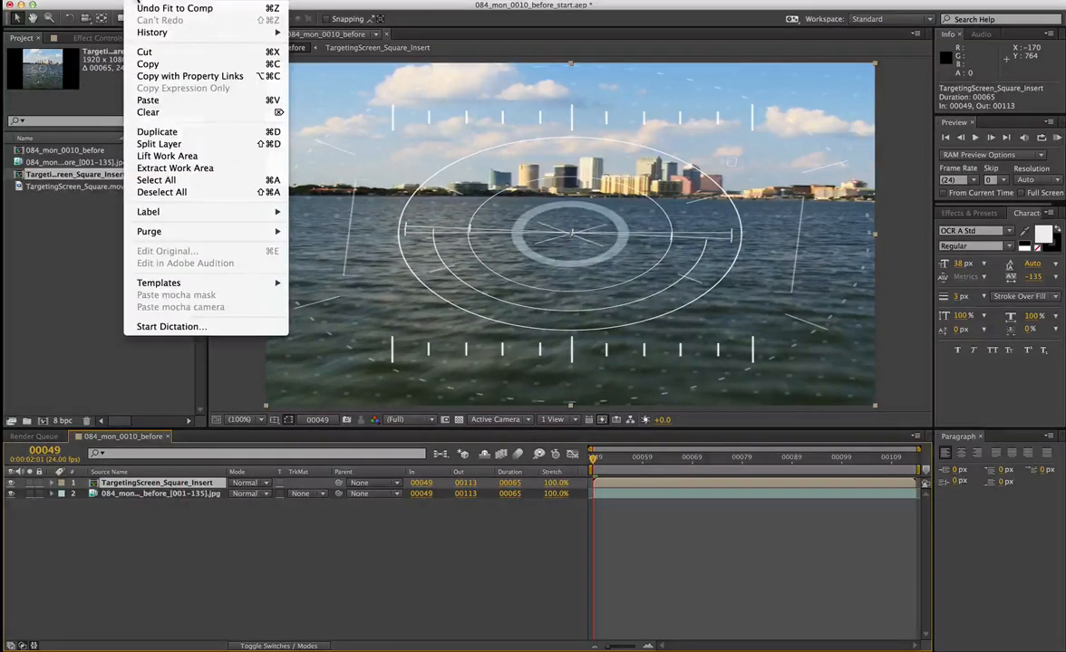
click(188, 103)
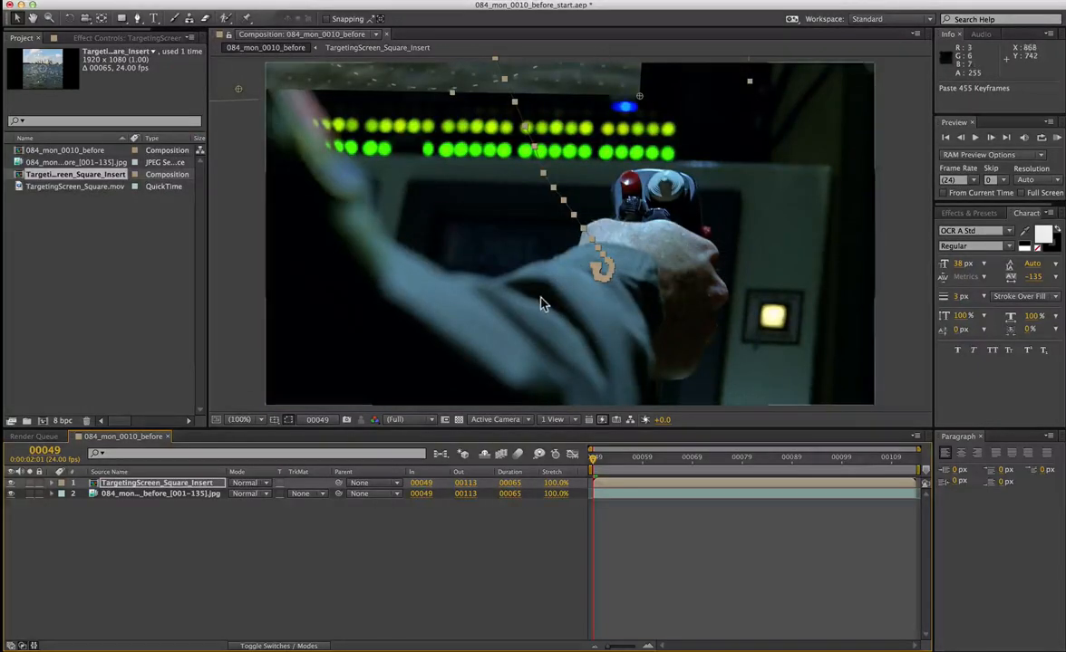
drag(593, 458, 736, 458)
Duplicate the 084_mon_0010_before image sequence layer and place the copy above the targeting screen insert
click(143, 501)
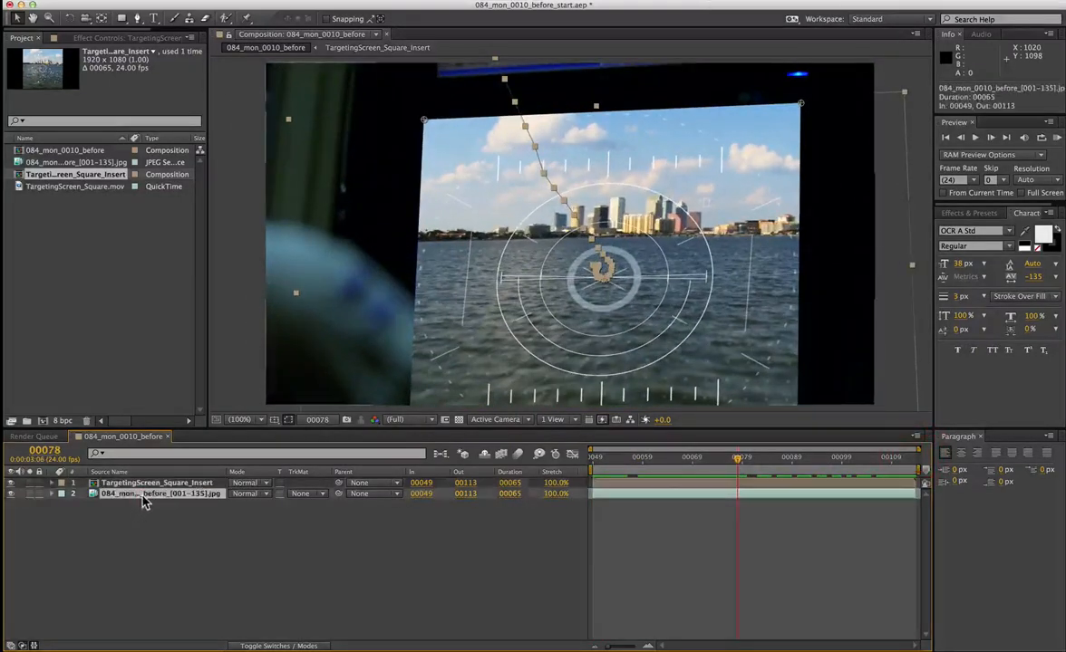
key(super+d)
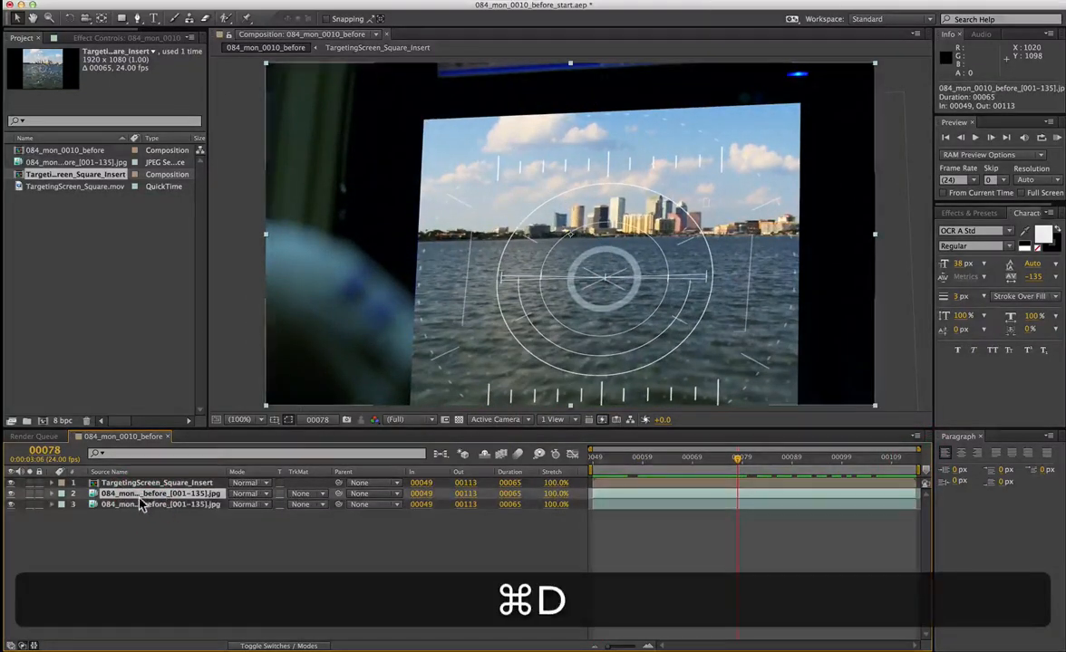
drag(140, 500, 142, 483)
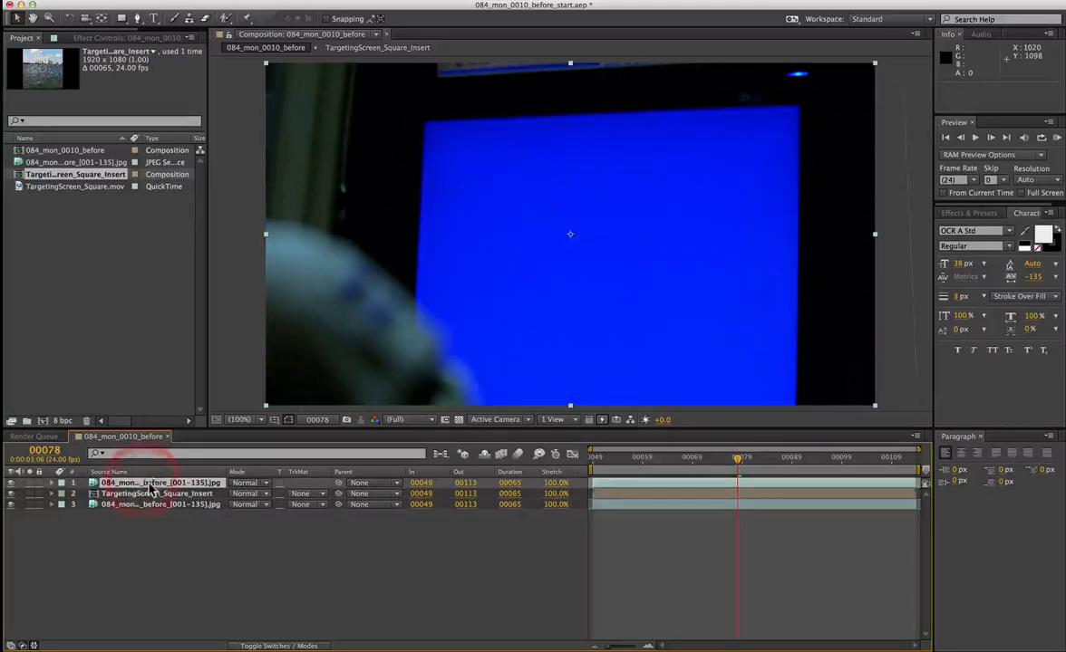
Apply the Keylight (1.2) keying effect to the duplicated plate layer at the top of the stack
click(312, 2)
mouse_move(274, 2)
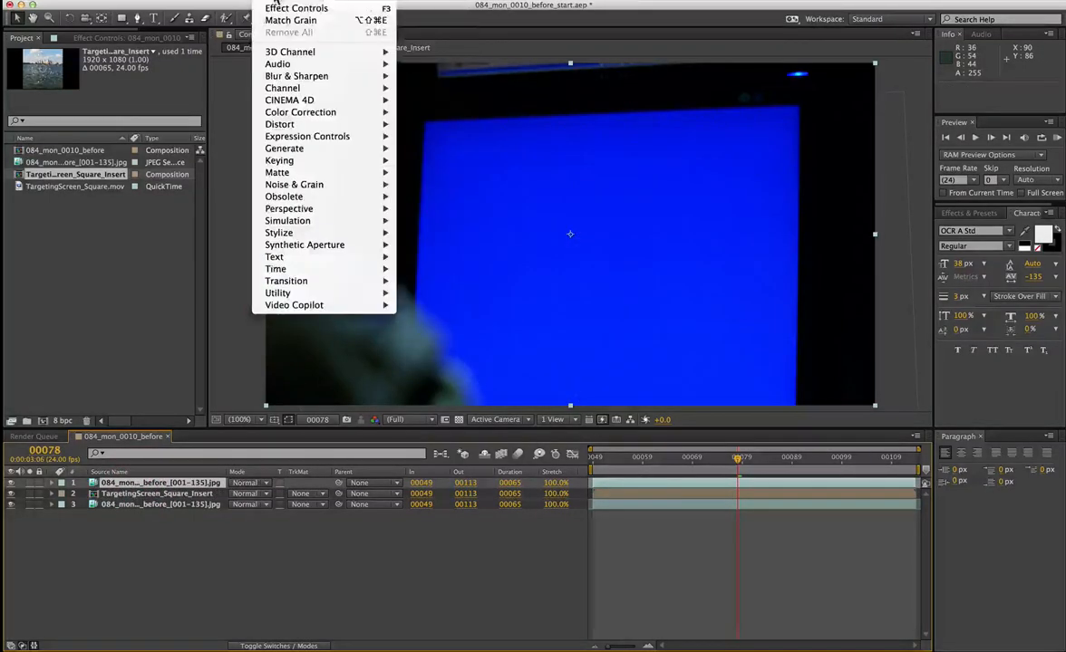
mouse_move(297, 163)
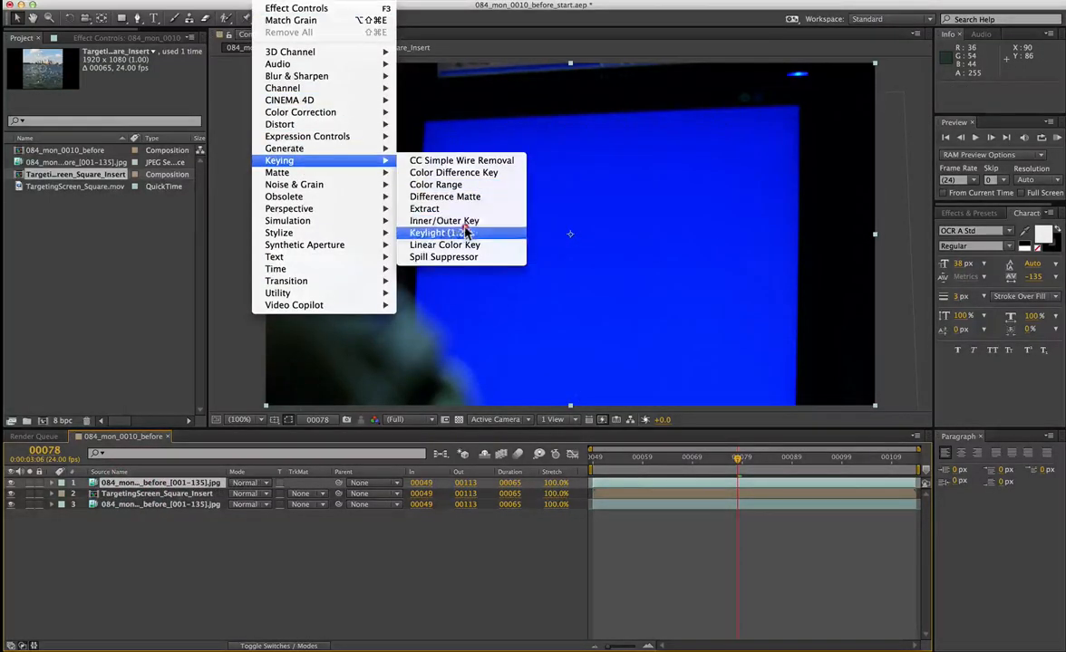
click(435, 233)
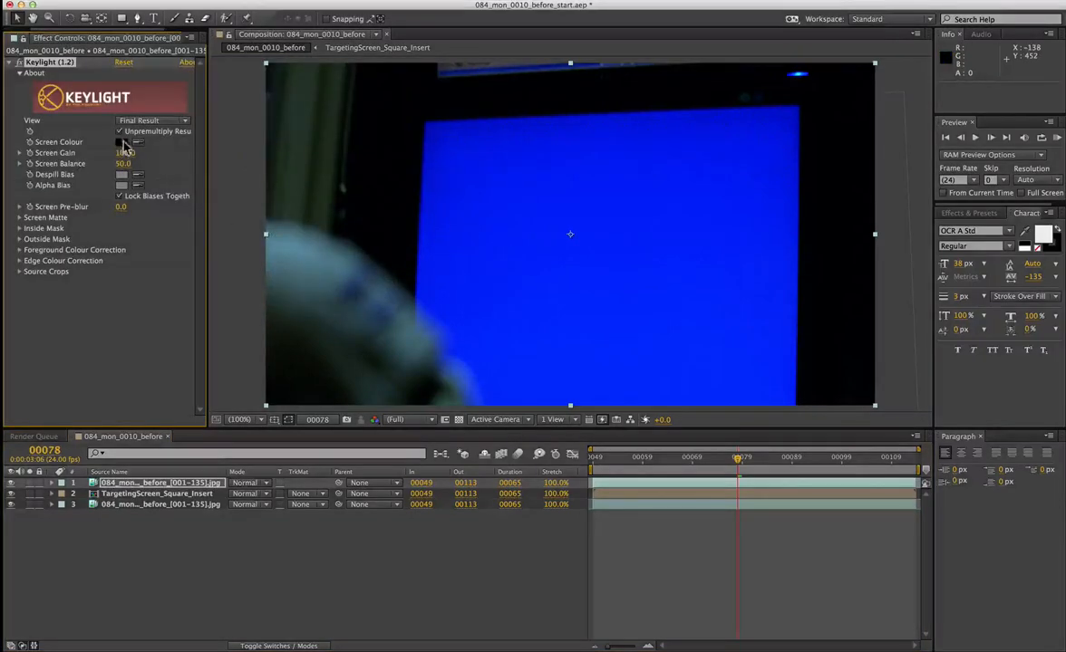
Set Keylight's Screen Colour to blue 0019F4 by sampling the monitor's blue screen in the plate
click(122, 144)
click(832, 214)
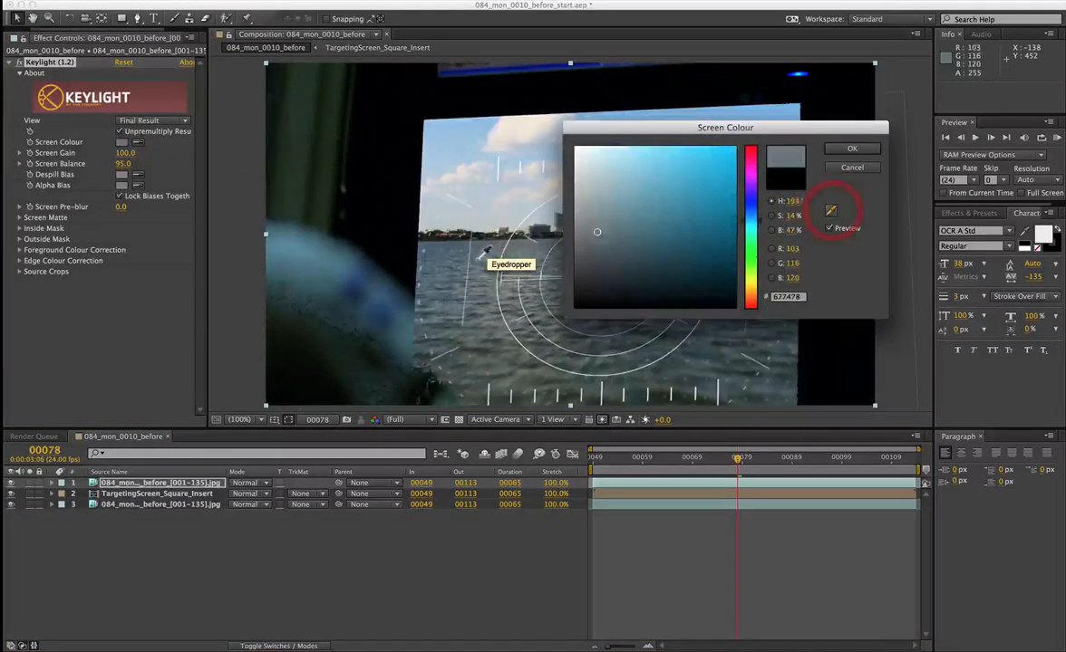
drag(640, 125, 894, 85)
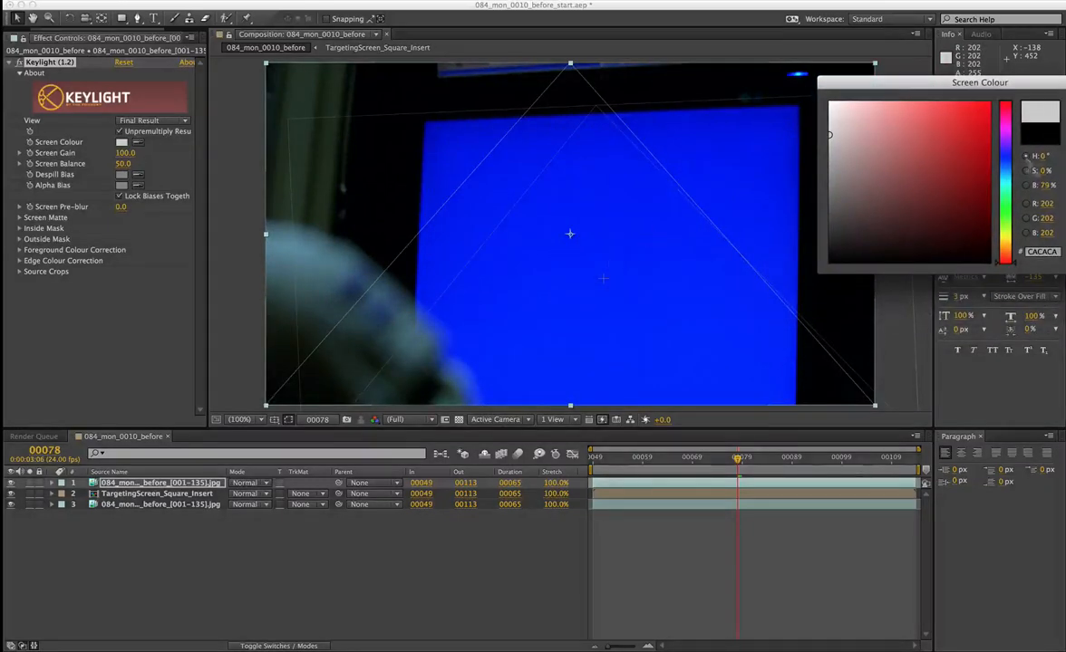
drag(1023, 86, 968, 86)
click(1030, 165)
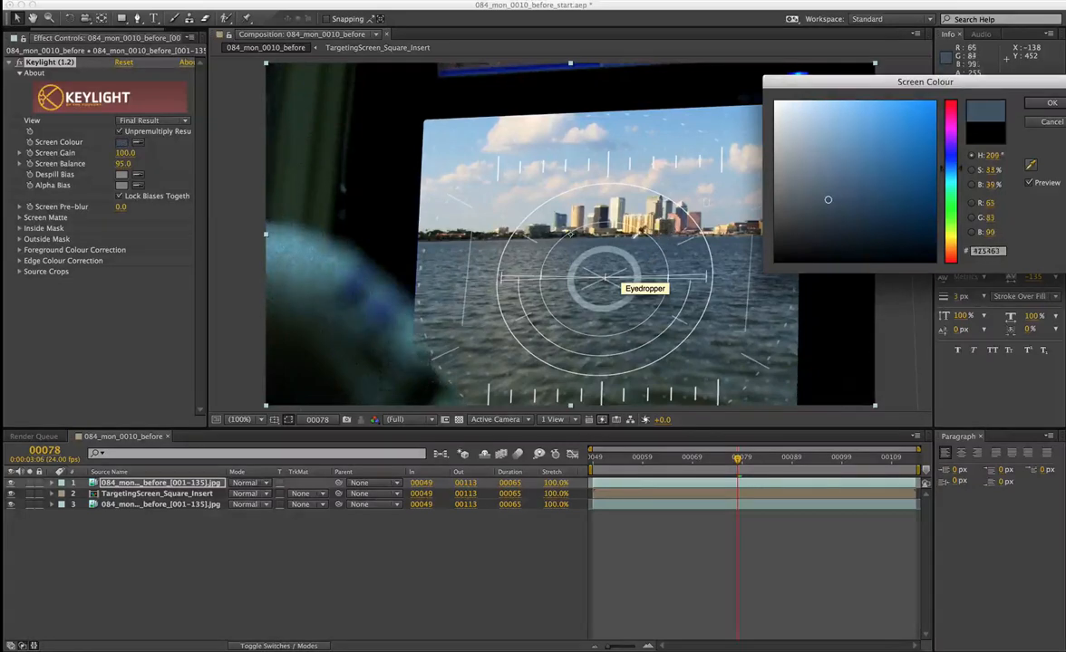
click(632, 220)
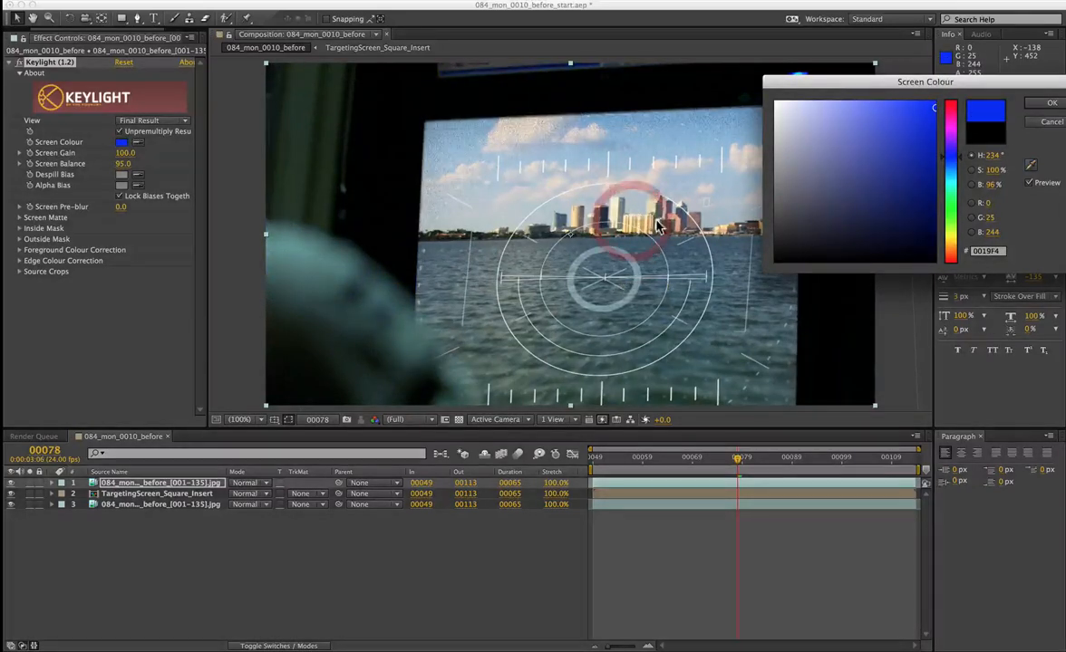
click(1050, 103)
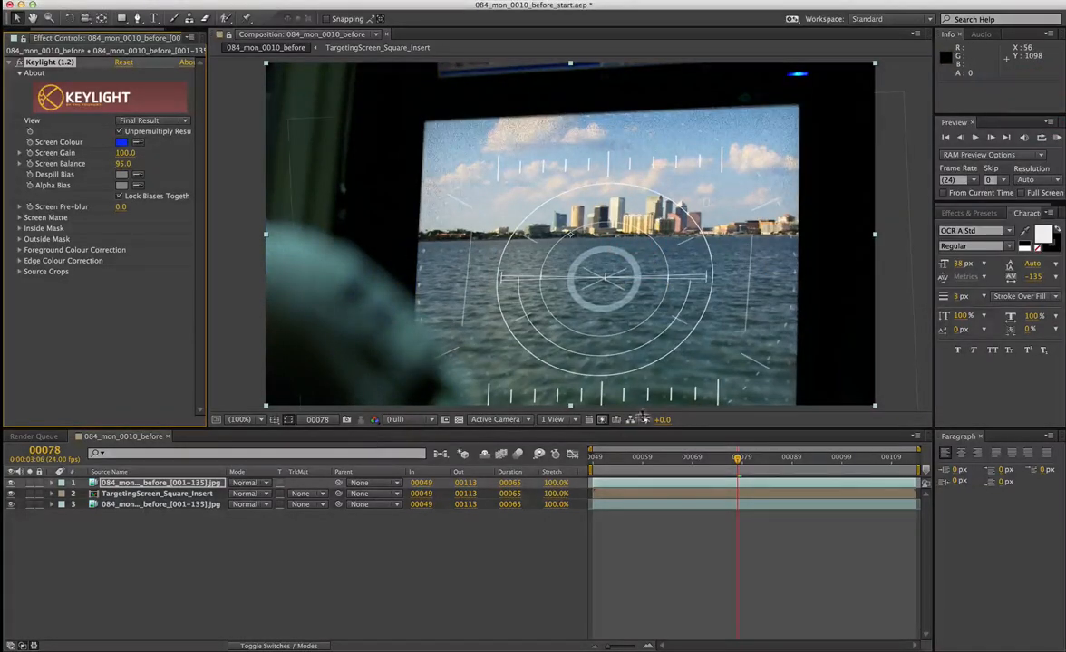
Scrub through the shot to check the keyed arm and the tracked screen insert across the frames
drag(737, 458, 713, 452)
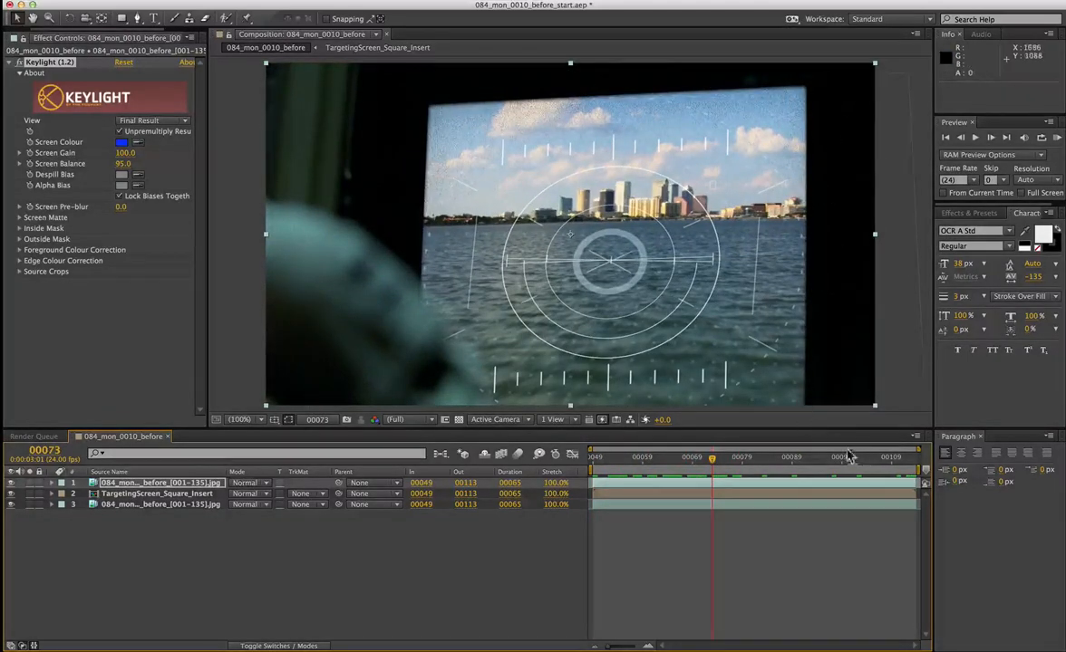
drag(712, 462, 660, 464)
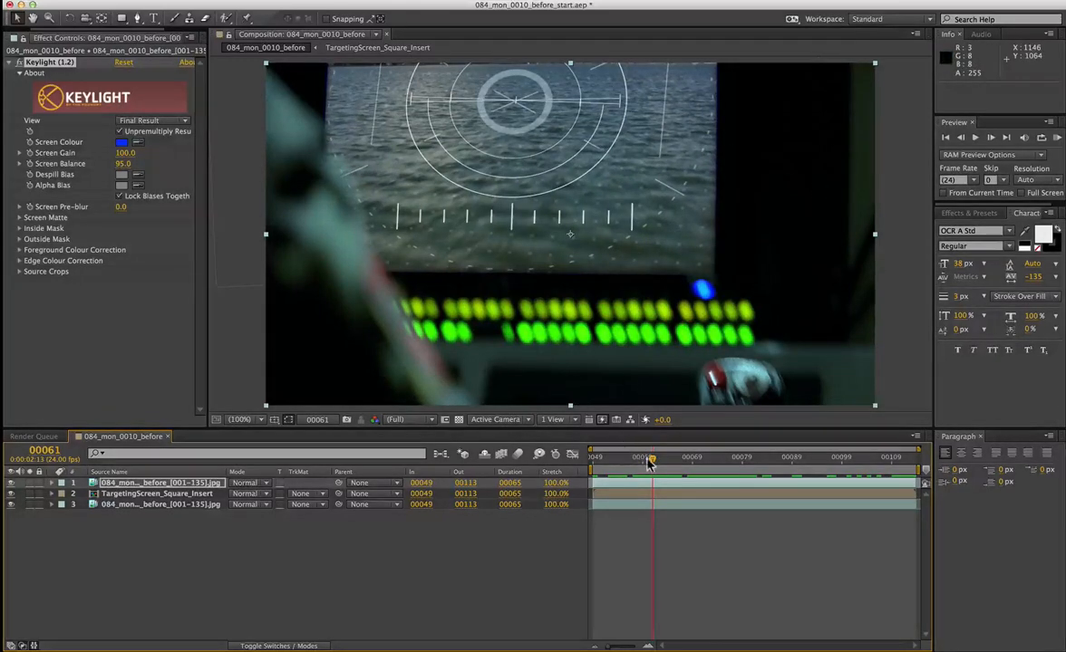
drag(599, 459, 902, 482)
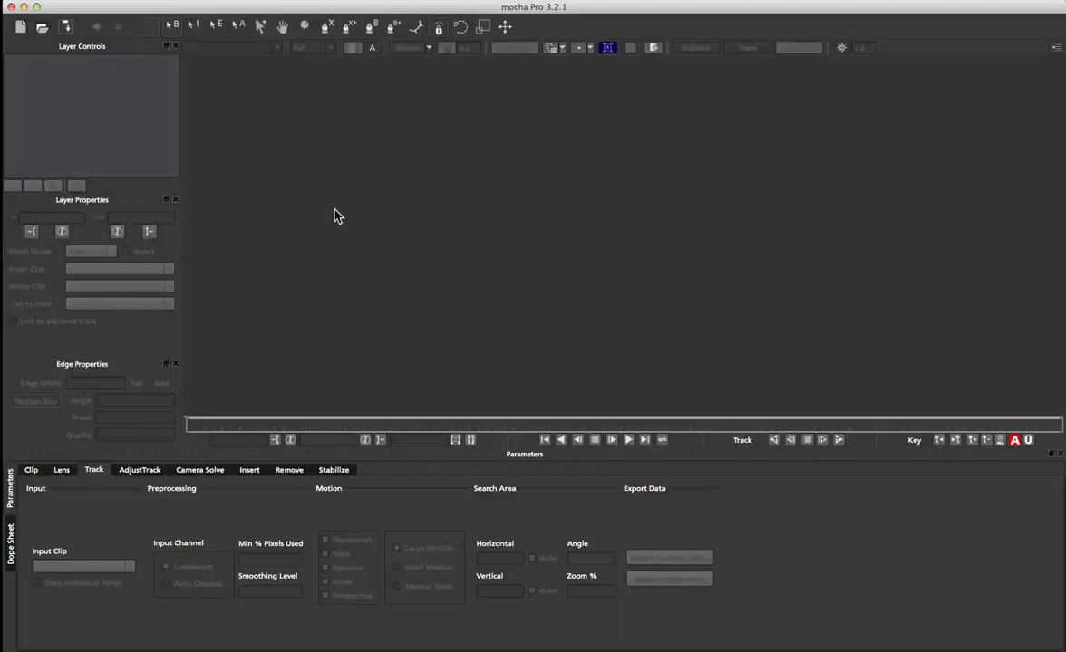
Switch to mocha Pro, open the recent project IpadReflection_001_start.mocha, and review the tablet clip from frame 1
click(108, 4)
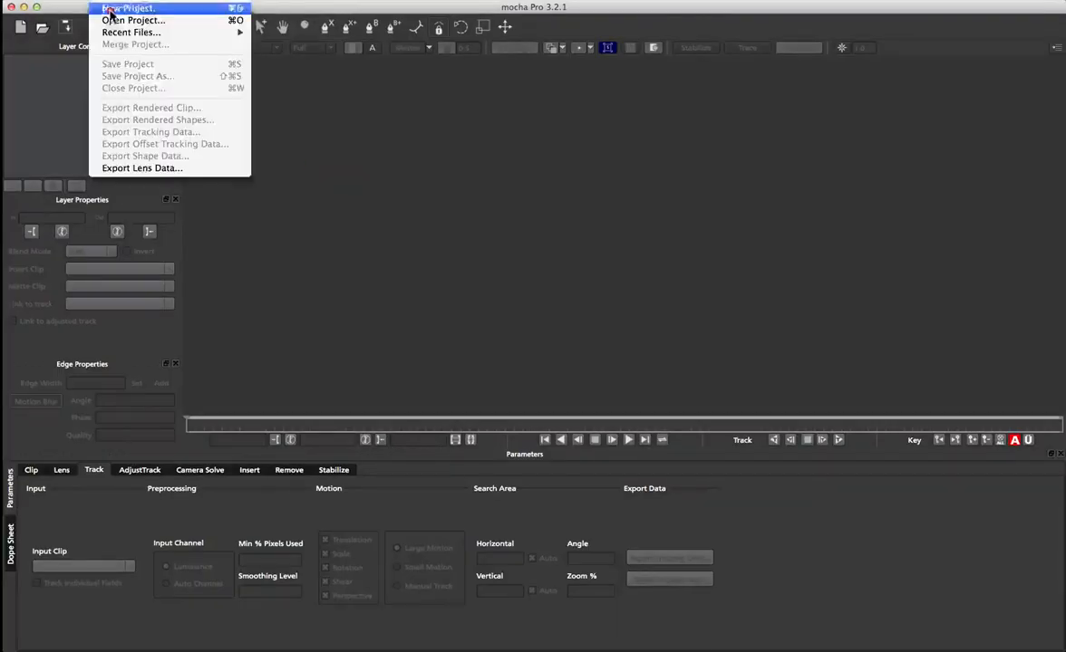
mouse_move(113, 33)
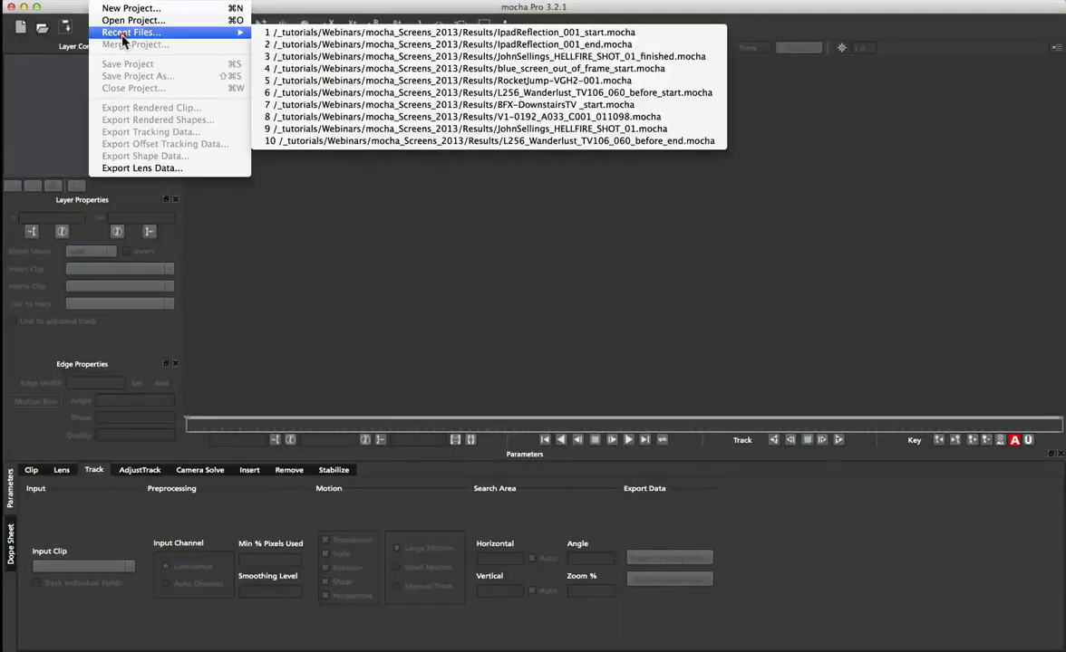
click(373, 31)
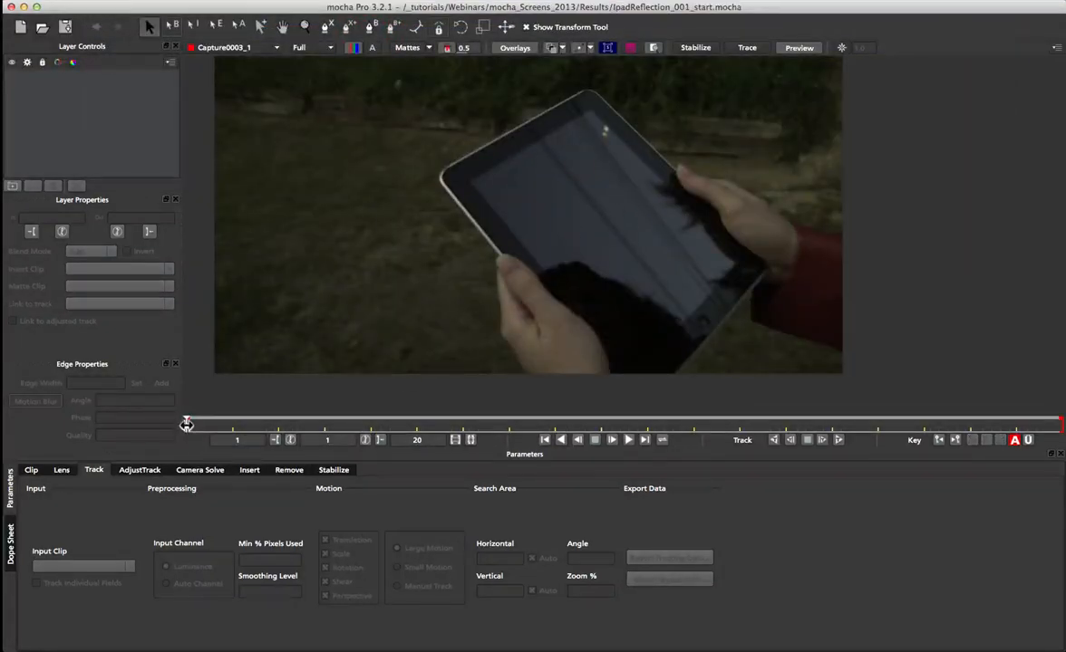
mouse_move(201, 425)
mouse_down()
mouse_move(340, 442)
mouse_move(518, 440)
mouse_move(458, 451)
mouse_move(600, 439)
mouse_move(314, 446)
mouse_move(587, 448)
mouse_move(454, 452)
mouse_move(476, 426)
mouse_move(254, 455)
mouse_move(572, 438)
mouse_move(240, 450)
mouse_move(317, 423)
mouse_move(880, 423)
mouse_move(286, 434)
mouse_move(918, 406)
mouse_move(288, 442)
mouse_move(694, 420)
mouse_move(274, 433)
mouse_move(190, 423)
mouse_up()
click(595, 439)
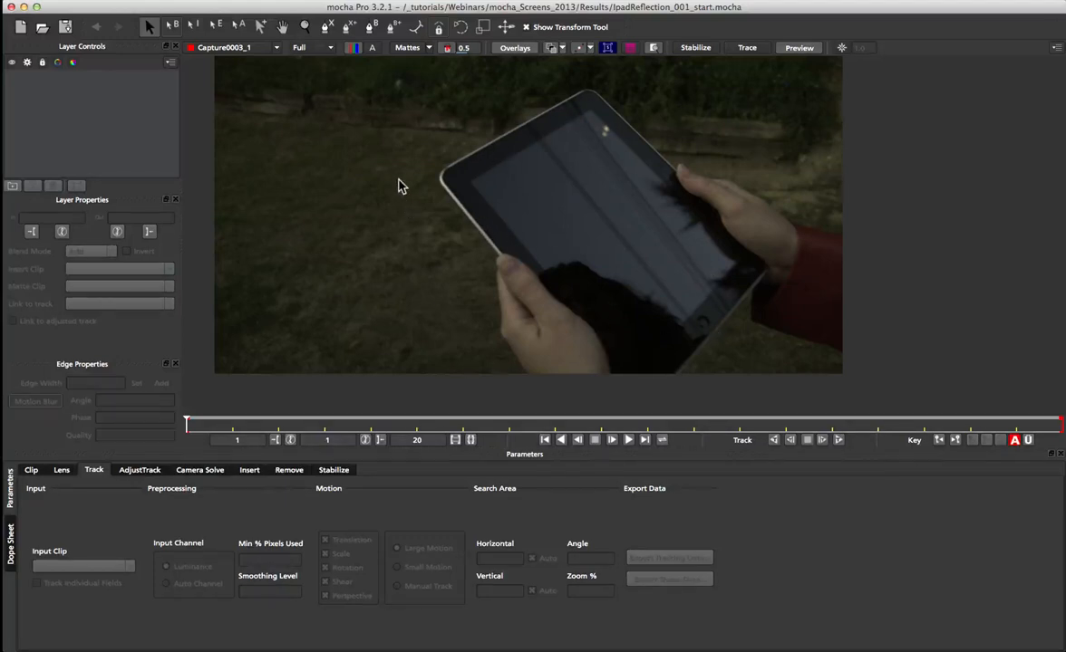
Draw a closed X-spline around the tablet's outer edge, extending past the frame's lower border, and display its matte
key(x)
drag(589, 200, 519, 171)
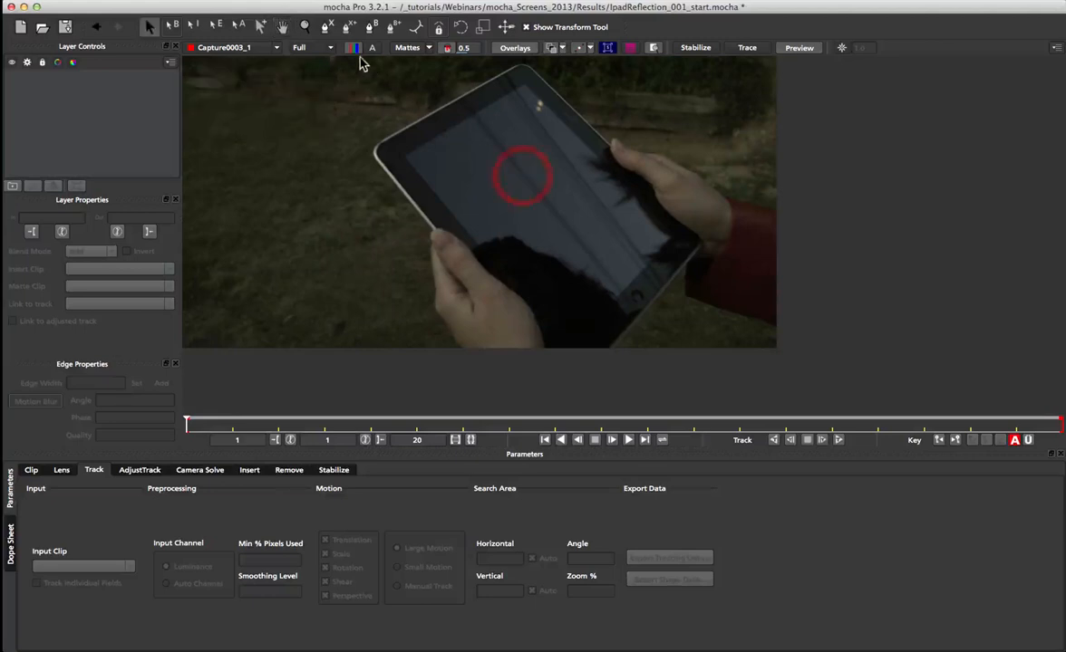
click(326, 26)
key(x)
drag(529, 112, 506, 136)
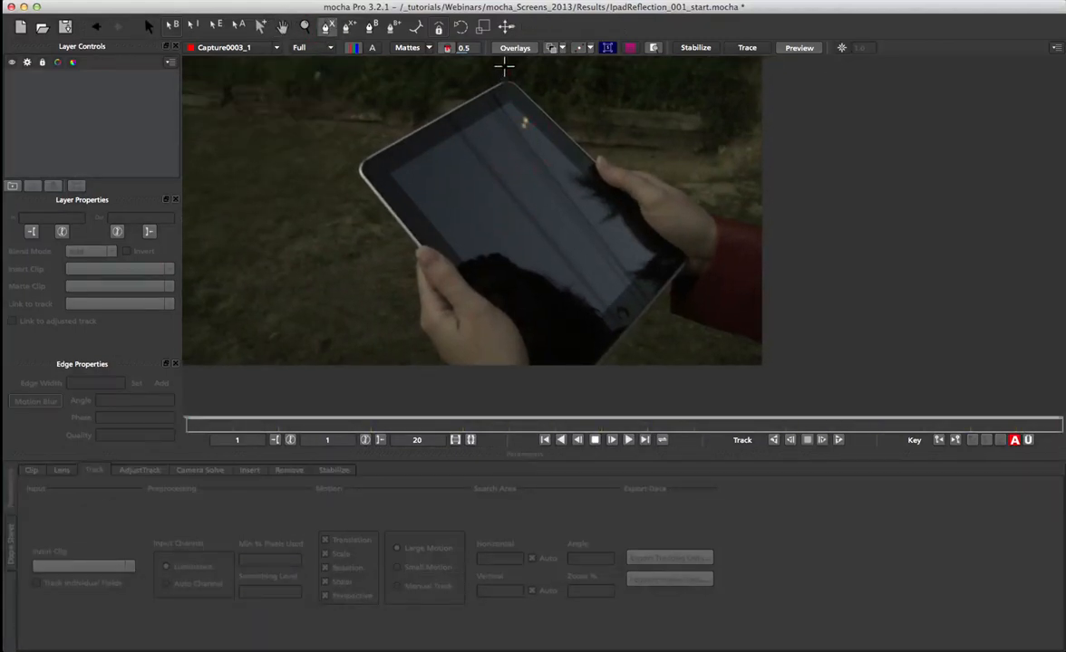
click(505, 65)
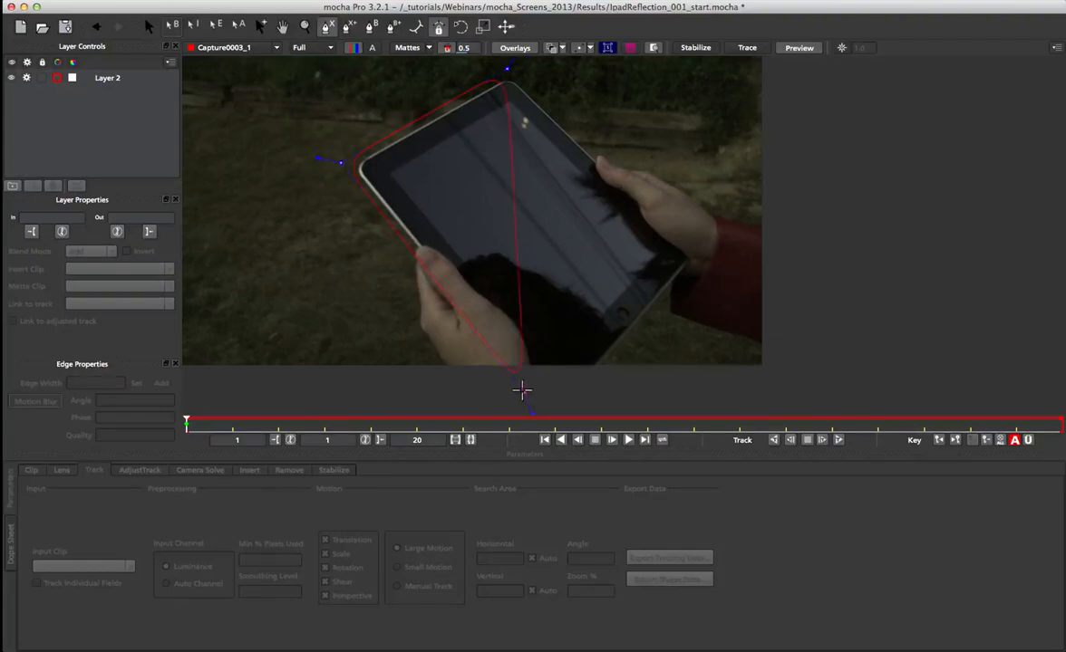
click(524, 392)
click(569, 399)
click(647, 316)
right_click(607, 166)
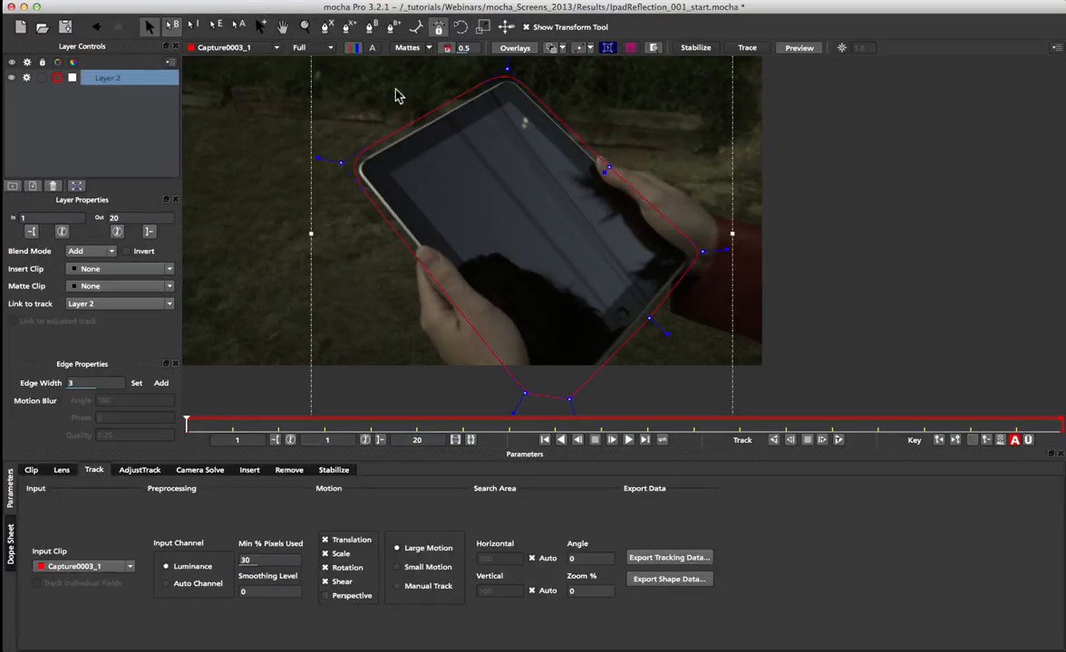
click(397, 51)
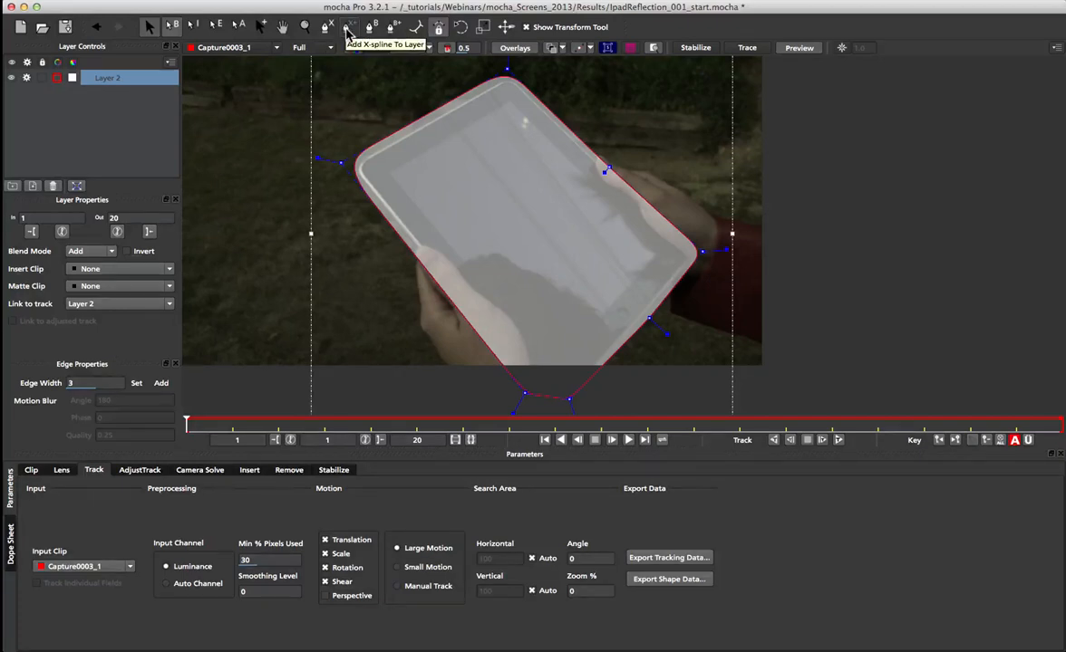
Add an inner X-spline to the tablet layer, tracing the bezel's inside edge and around both hands, to cut the reflective screen out of the matte
click(347, 27)
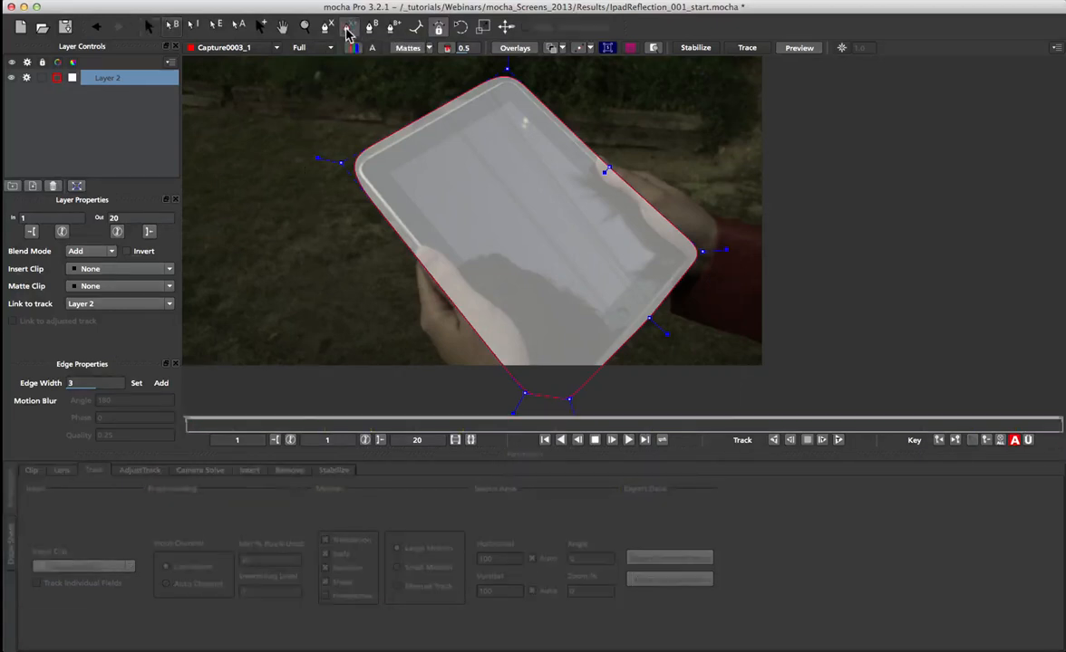
click(506, 85)
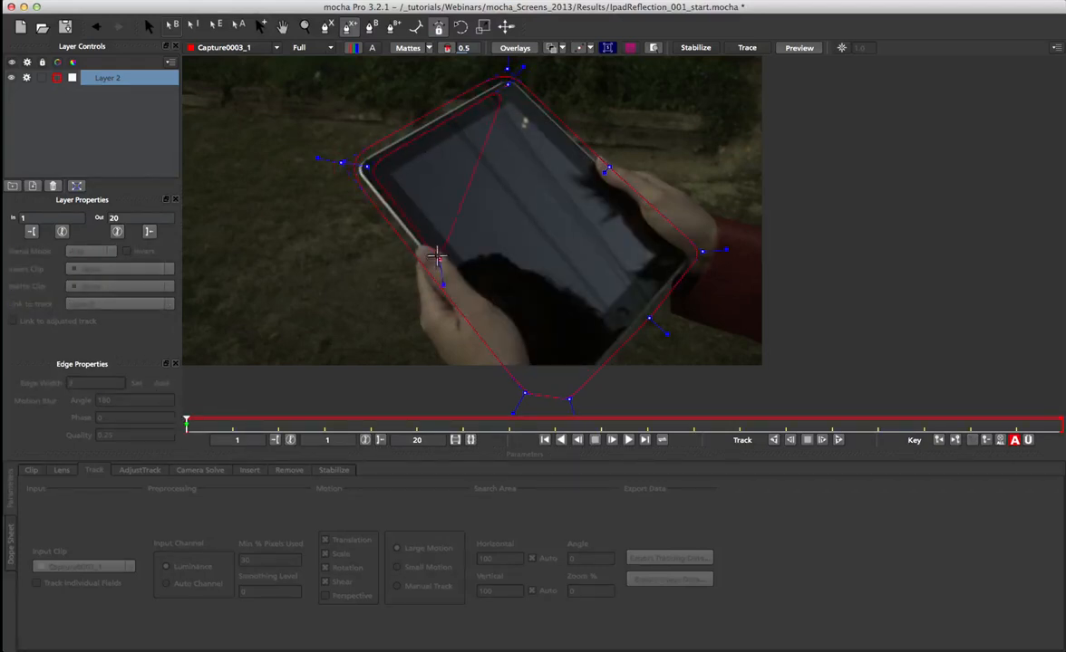
click(421, 240)
click(442, 251)
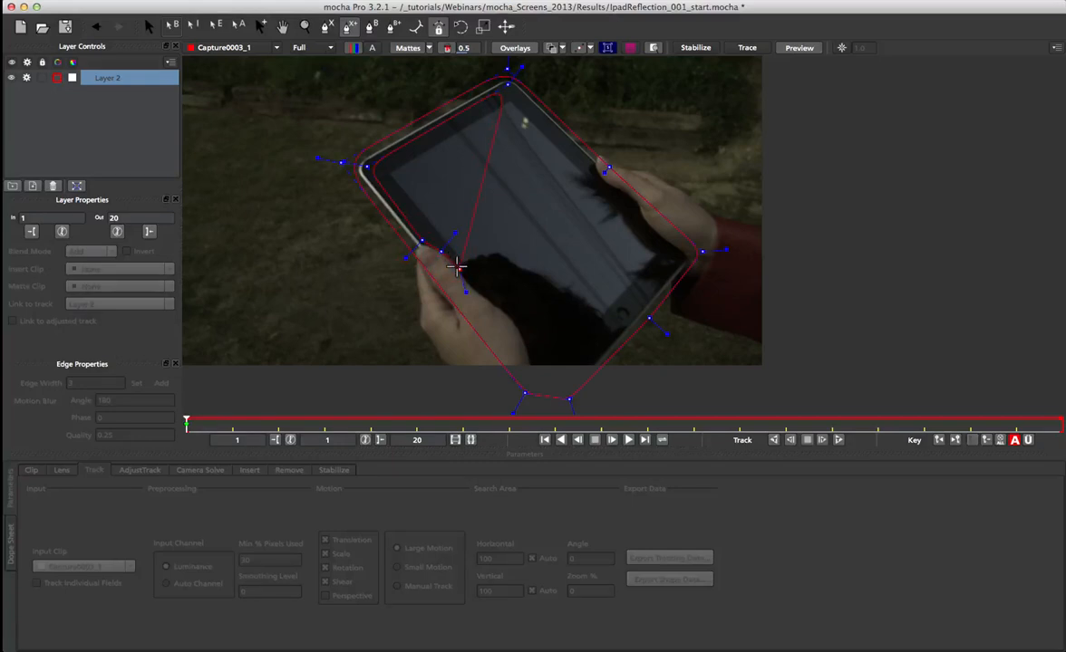
click(476, 289)
click(509, 310)
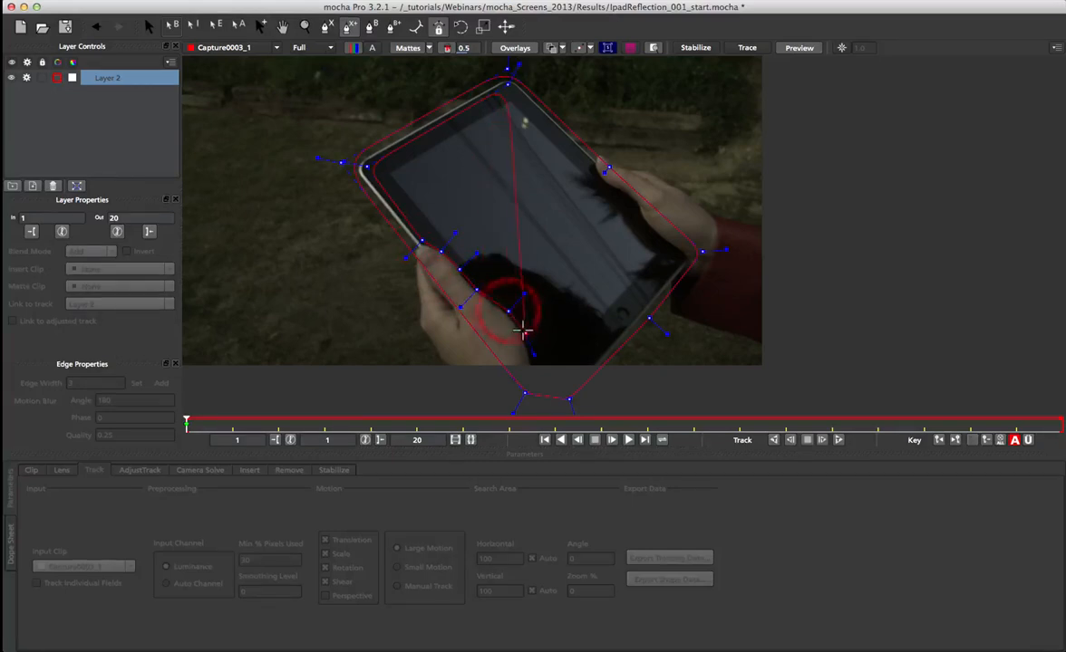
click(525, 332)
click(535, 372)
click(562, 392)
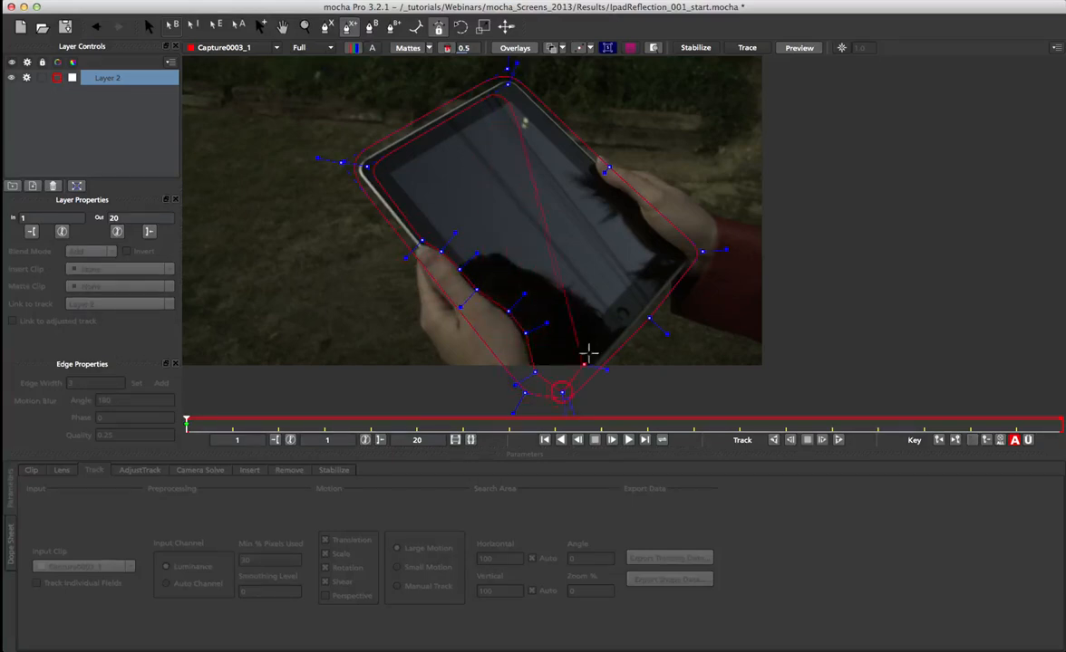
click(615, 337)
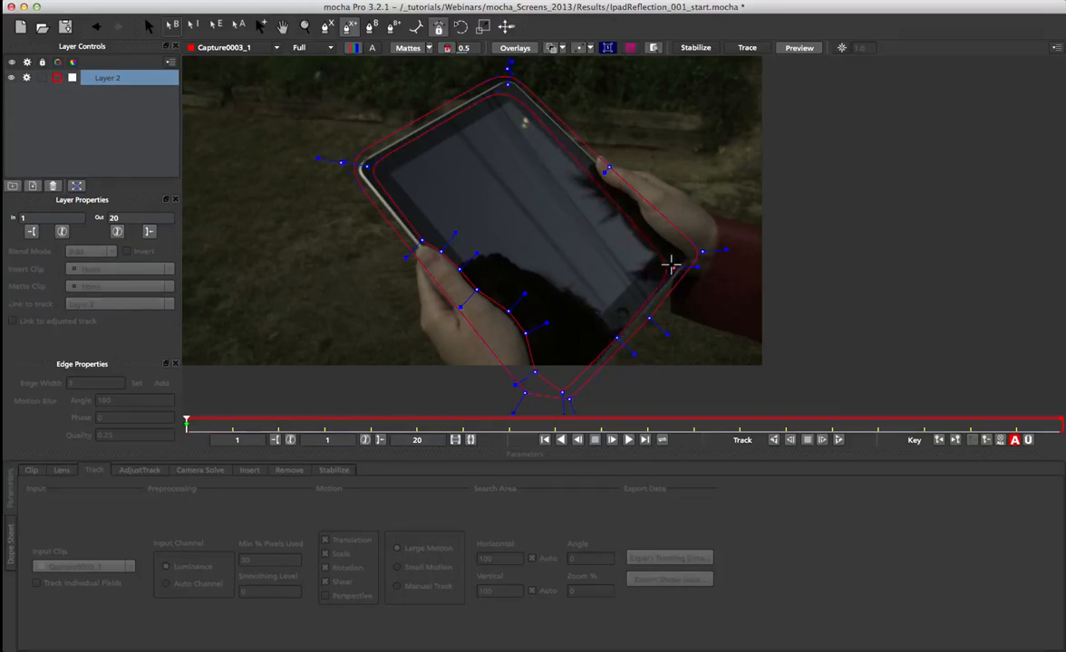
click(680, 258)
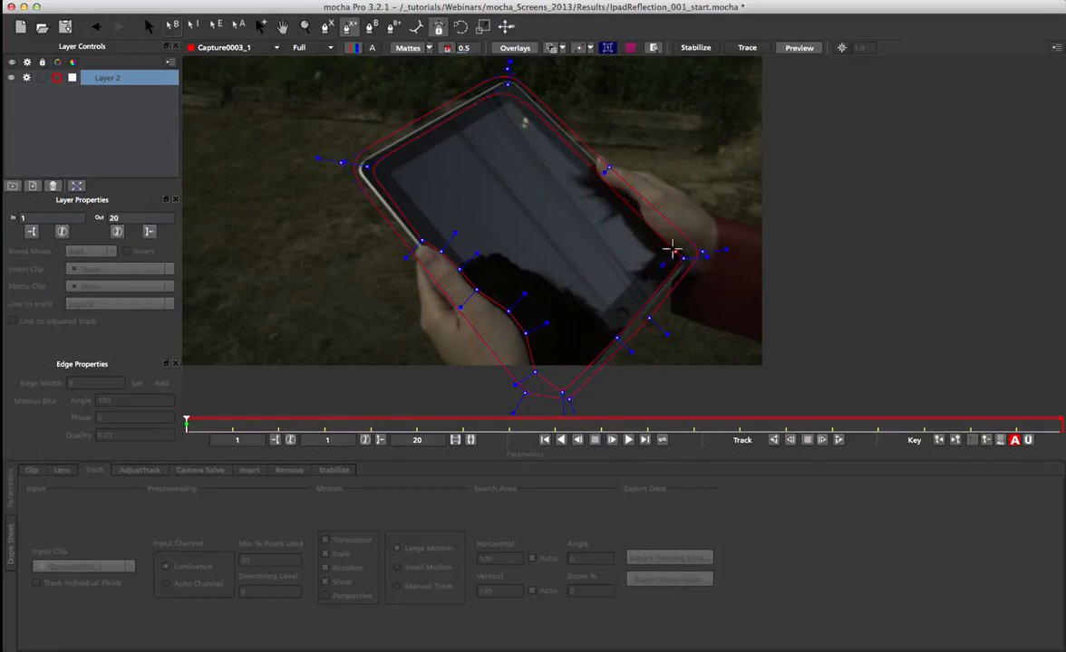
click(644, 226)
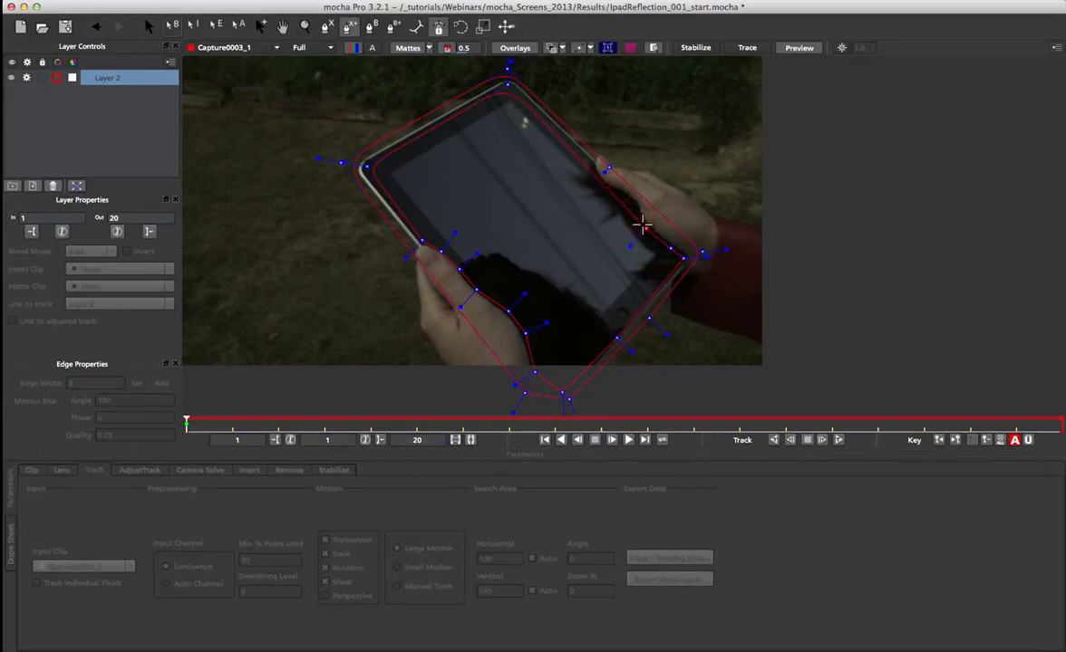
click(611, 190)
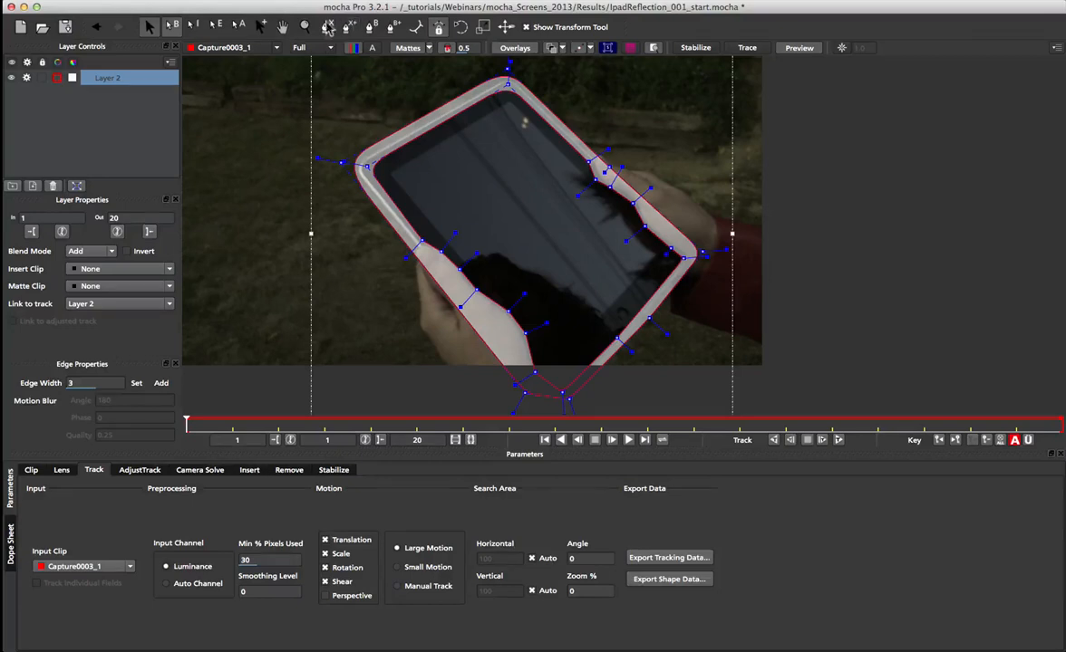
Insert an extra control point on the outer spline beside the thumb at the tablet's far edge, and turn off the matte display
click(261, 26)
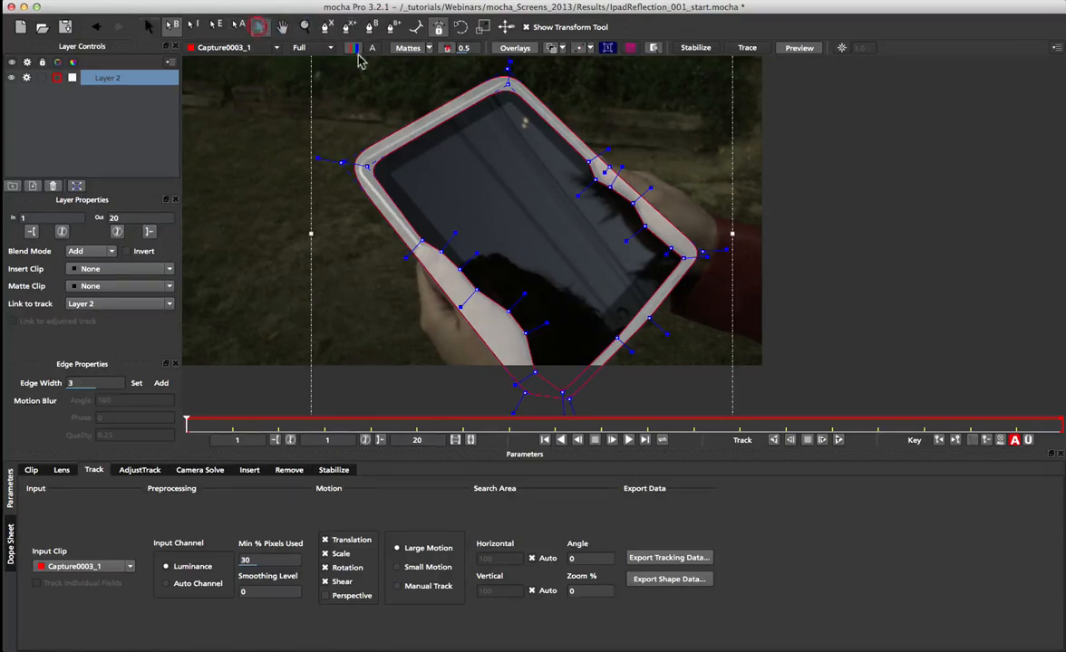
click(602, 161)
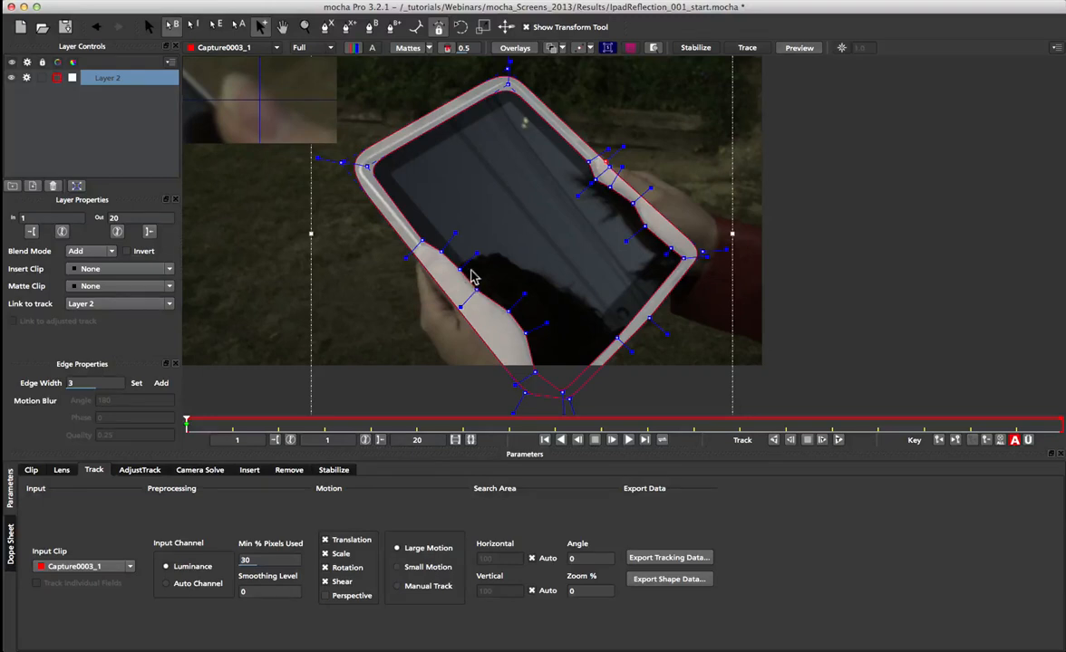
click(408, 47)
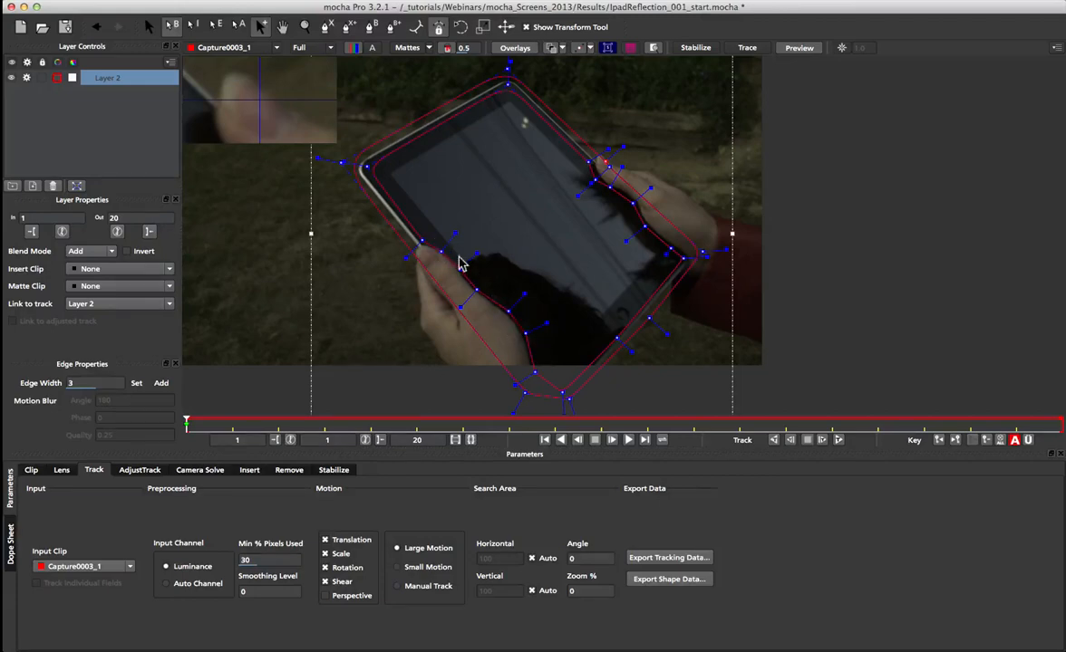
Display the planar surface and grid, and align the surface's four corners with the corners of the tablet's screen
click(637, 47)
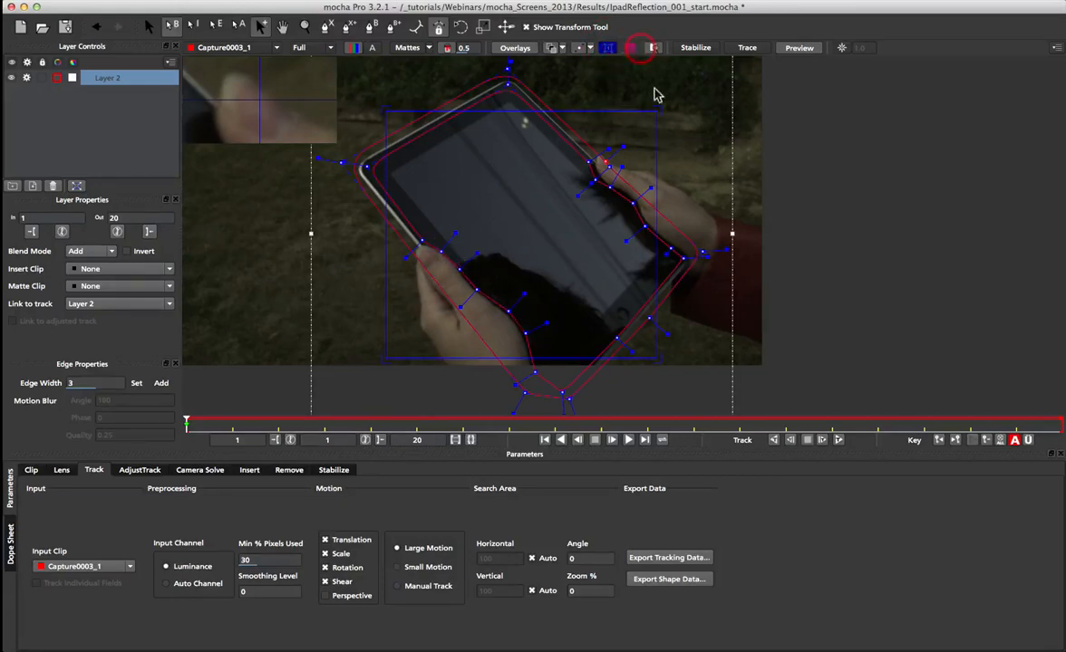
click(632, 50)
drag(658, 110, 510, 99)
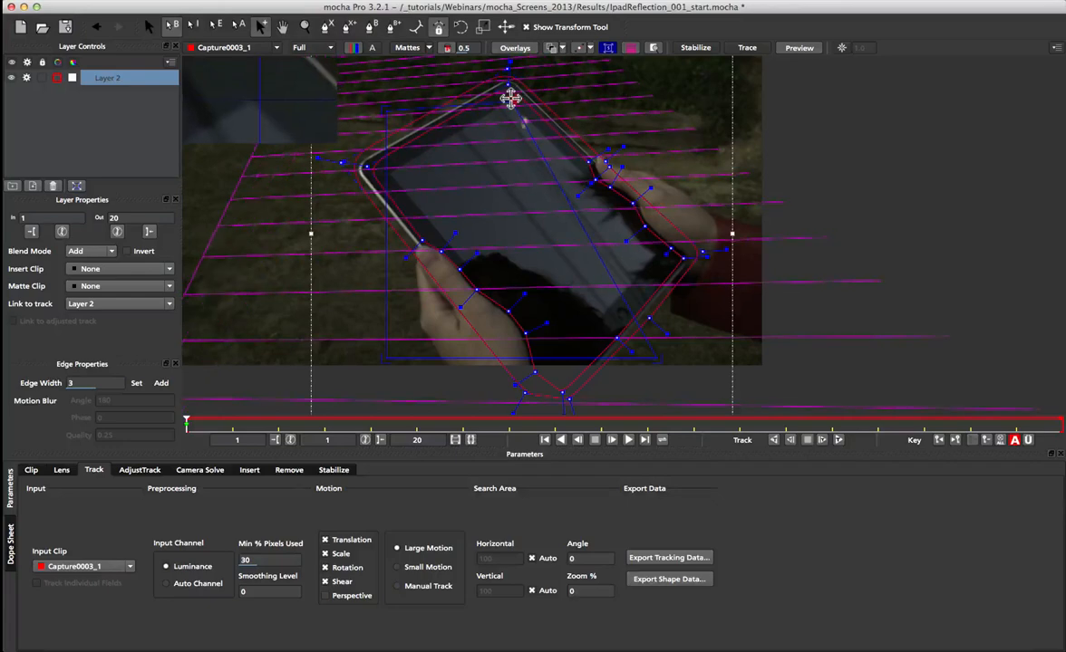
drag(381, 117, 385, 171)
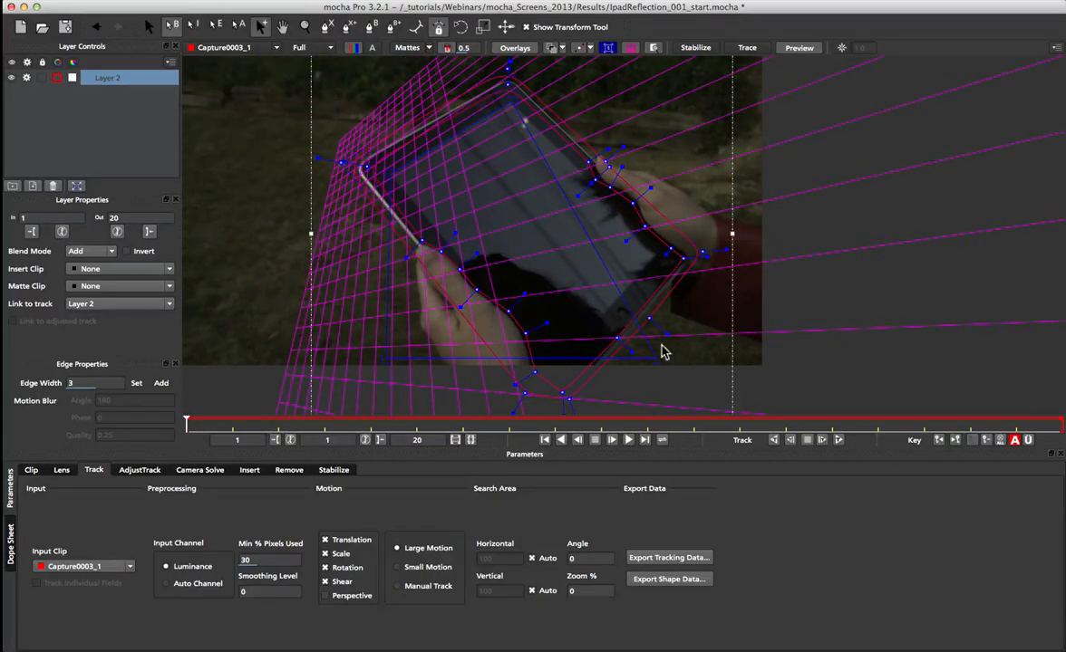
drag(662, 352, 669, 252)
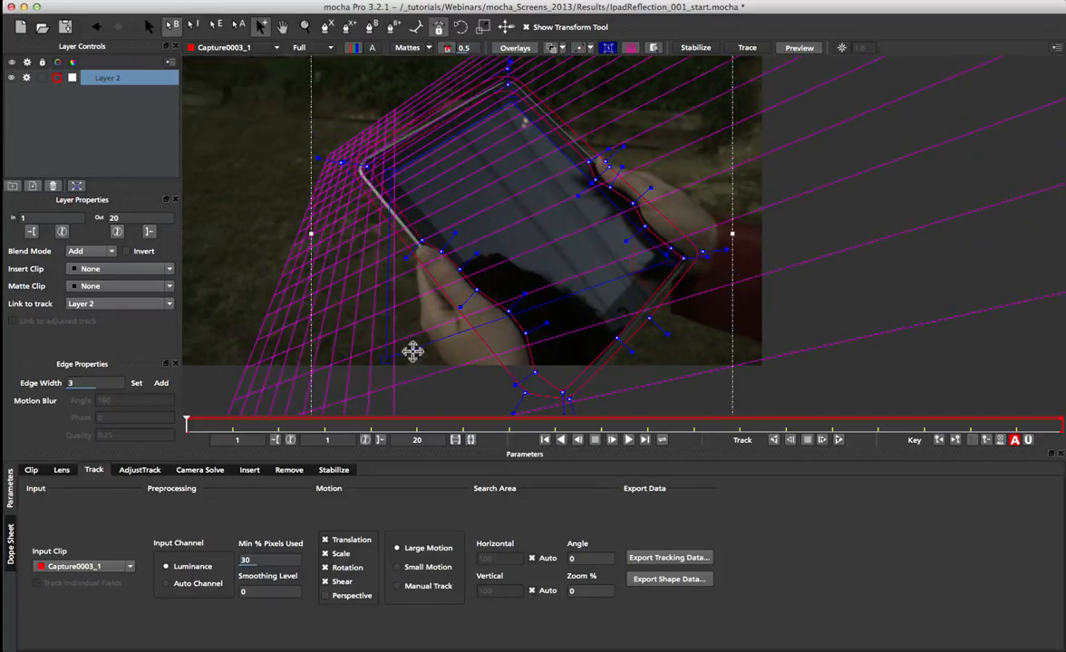
drag(412, 352, 553, 363)
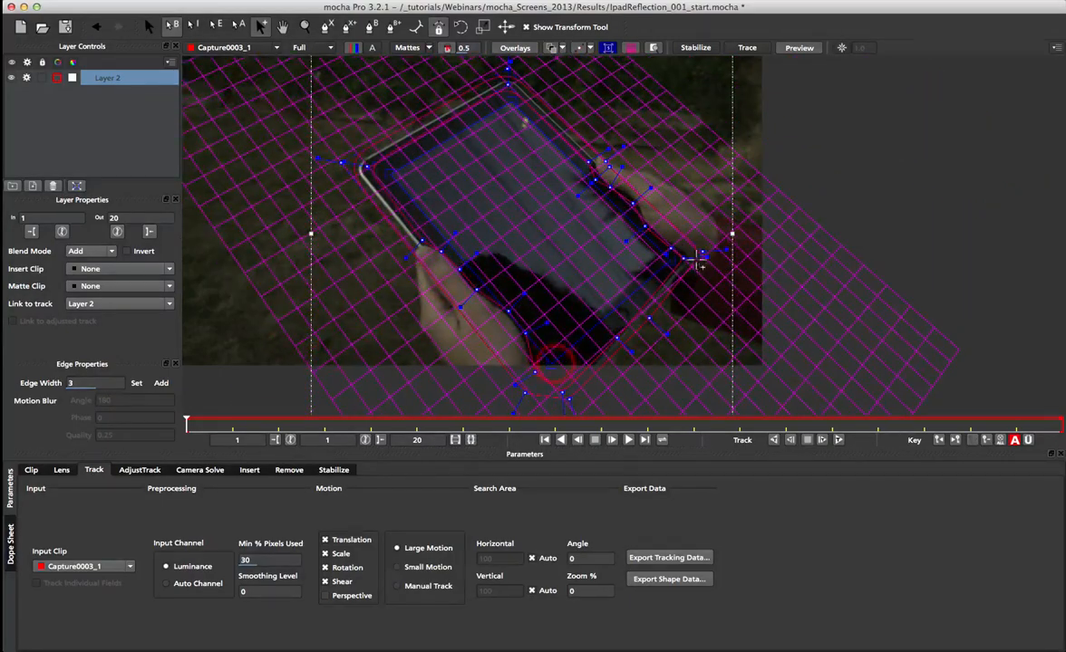
drag(697, 261, 659, 243)
drag(548, 360, 549, 362)
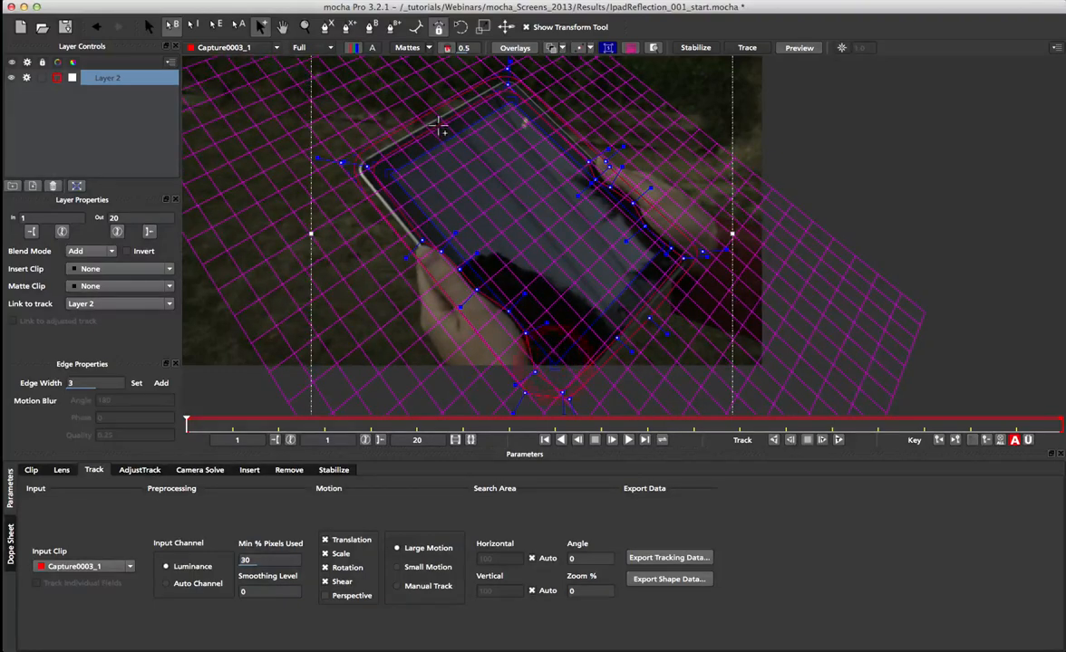
Fine-tune the surface corners against the tablet's screen with the grid and layer outlines hidden, and restore both overlays
click(632, 48)
drag(512, 100, 510, 101)
drag(388, 171, 387, 171)
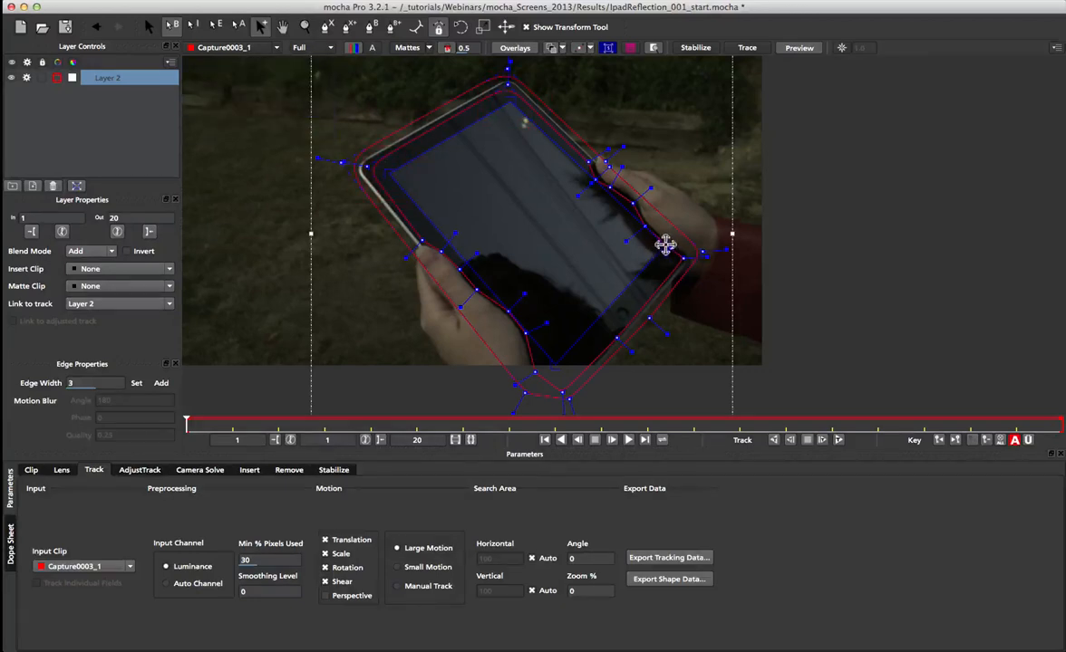
click(553, 48)
drag(665, 243, 662, 246)
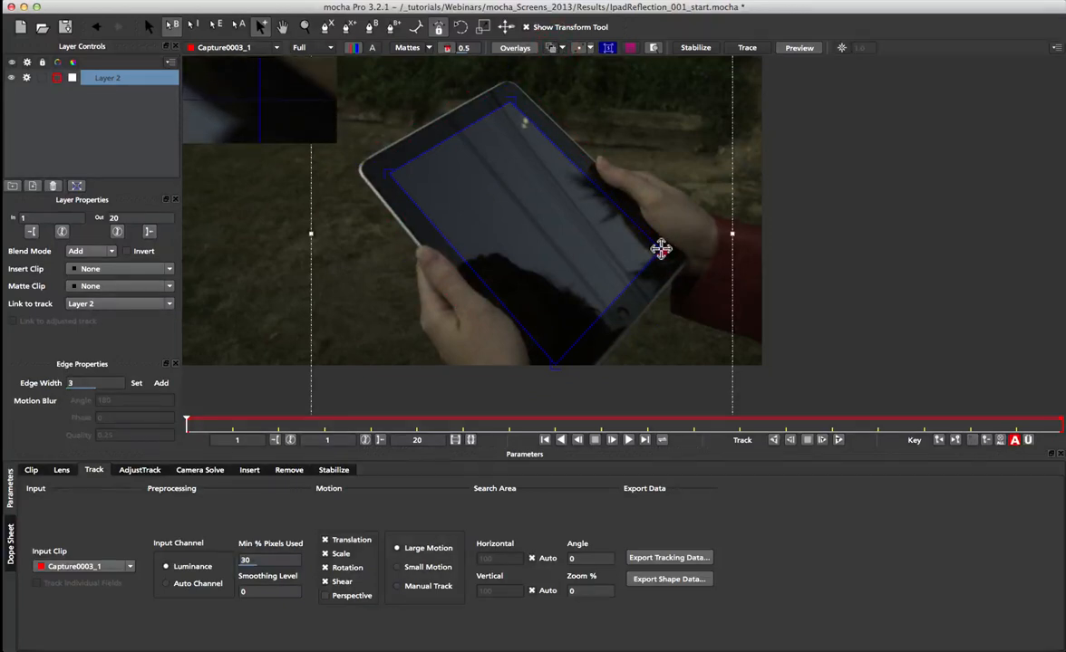
drag(660, 249, 663, 252)
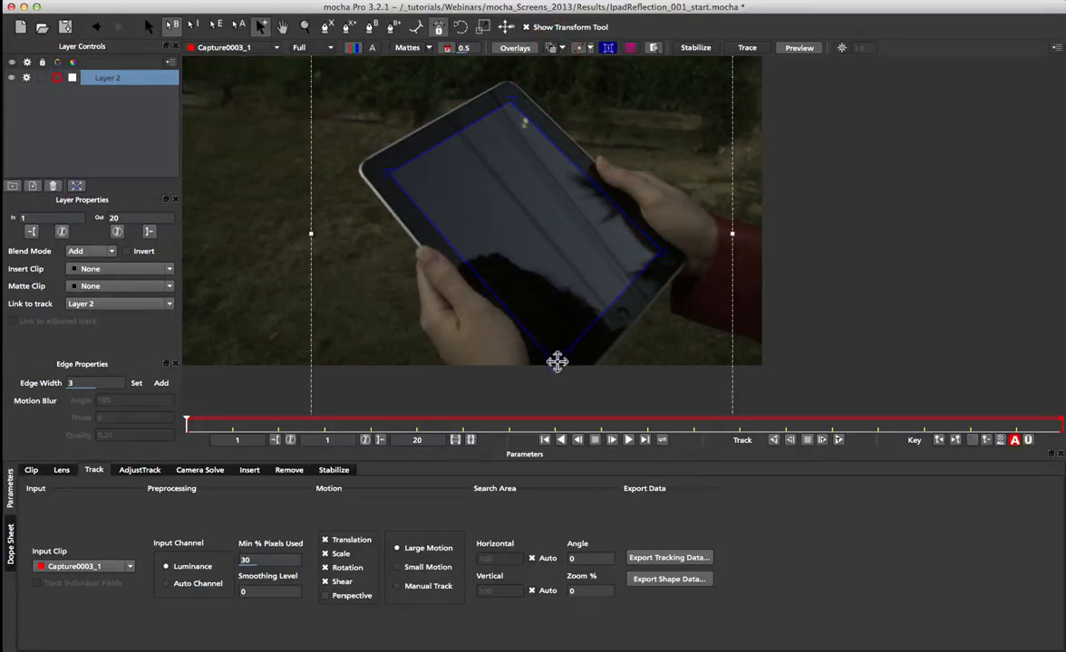
drag(557, 361, 555, 363)
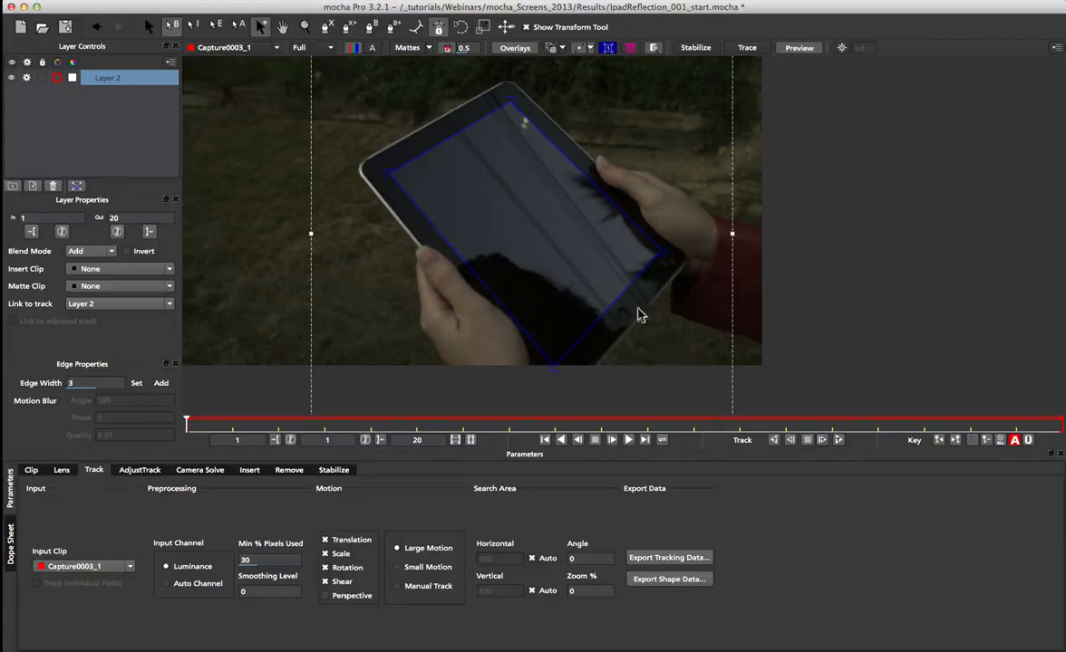
click(552, 47)
click(631, 48)
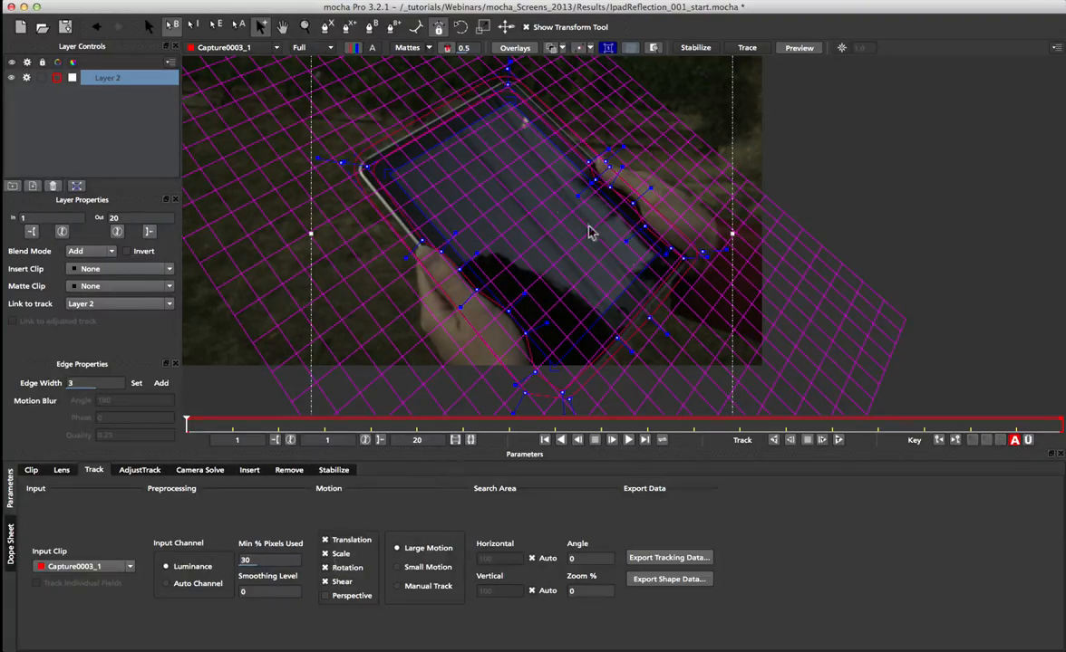
Set Min % Pixels Used to 90 and include Perspective in the tracked motion
double_click(261, 560)
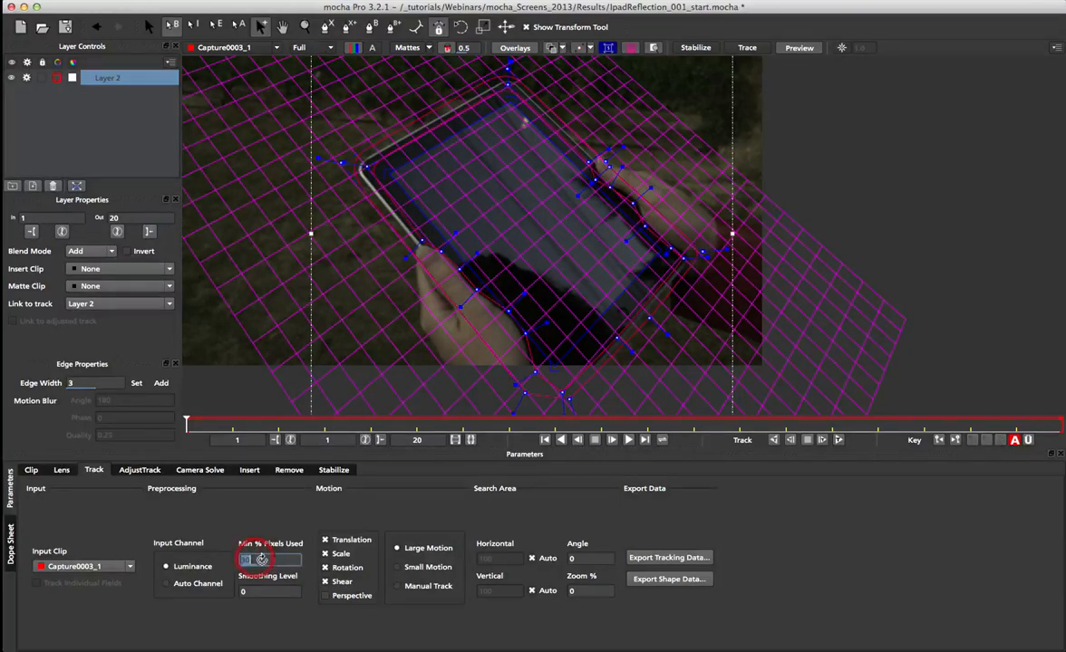
text(90)
click(337, 596)
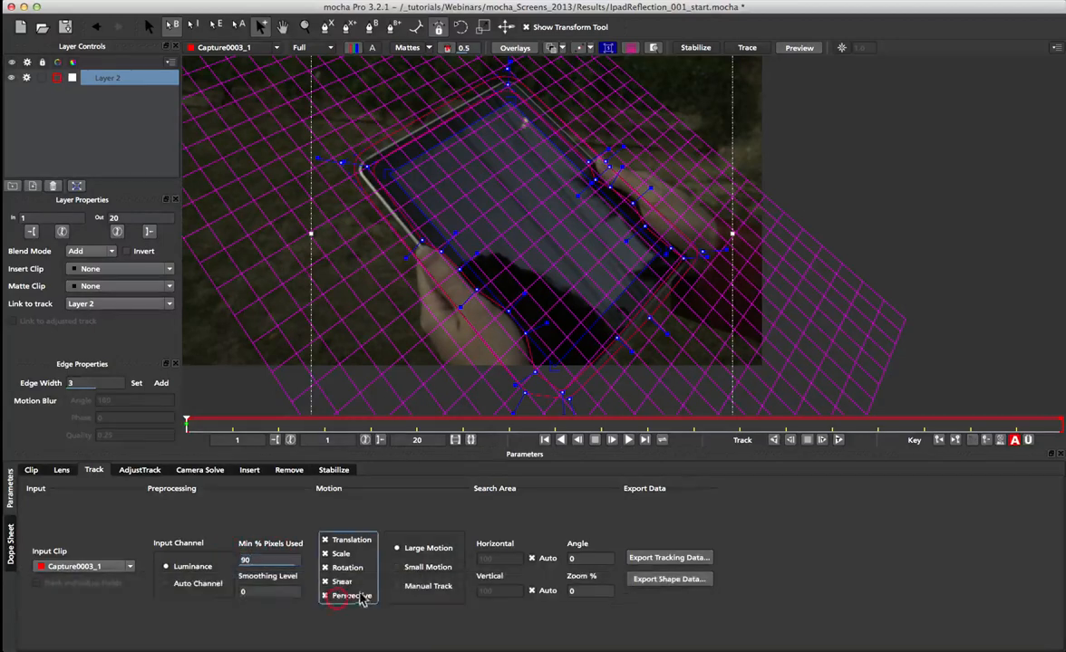
Rename the tablet layer "screen track" and save the project
double_click(106, 78)
text(scr)
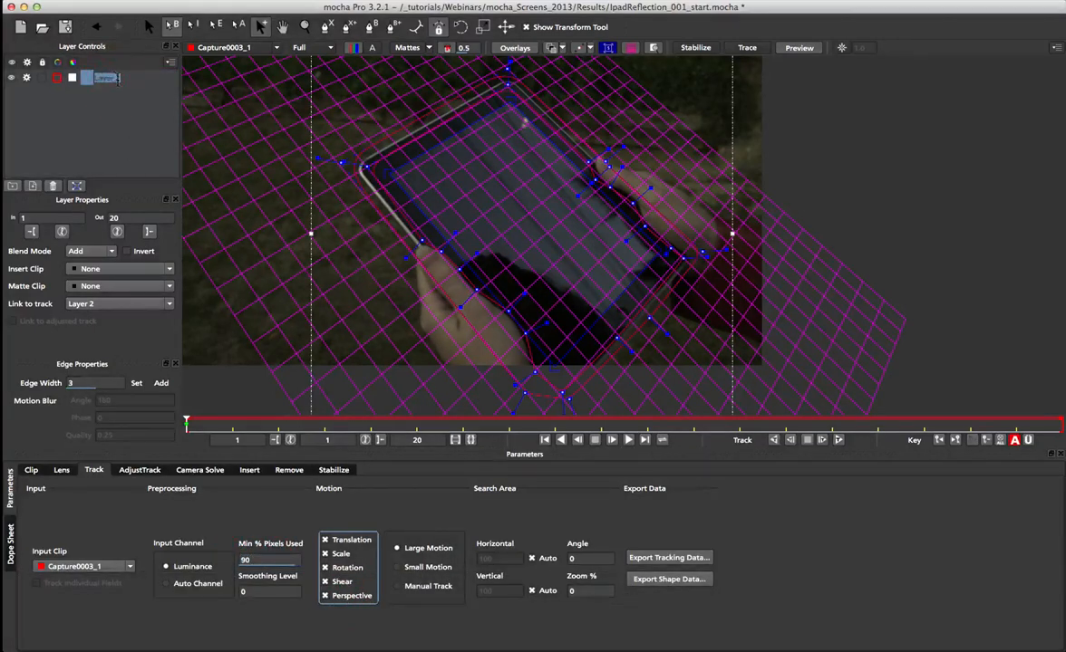
text(een track)
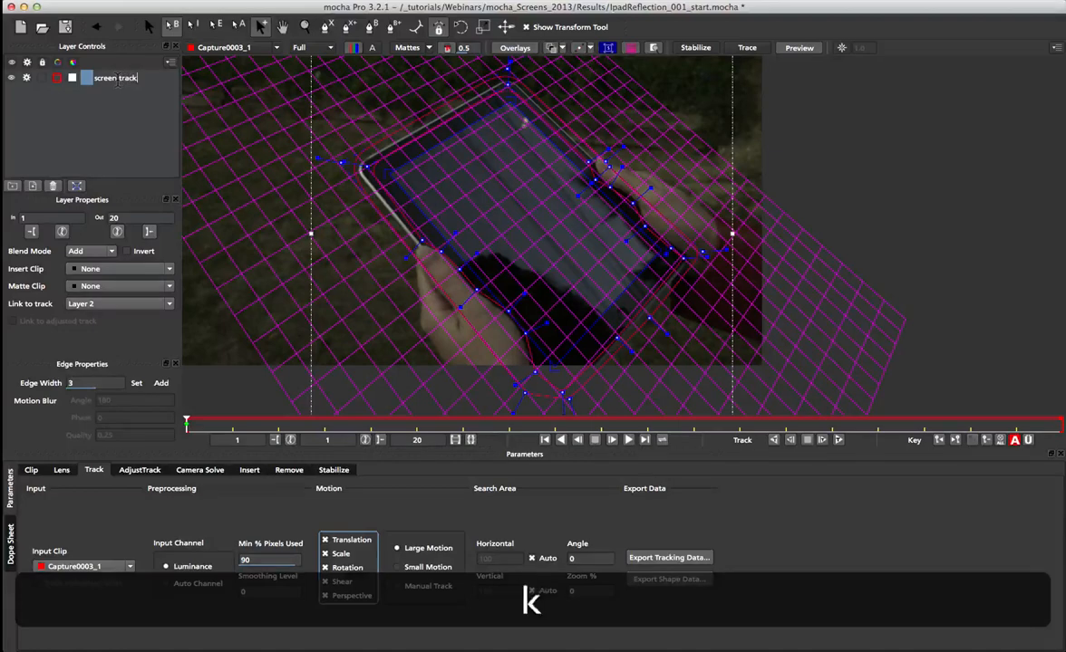
key(Return)
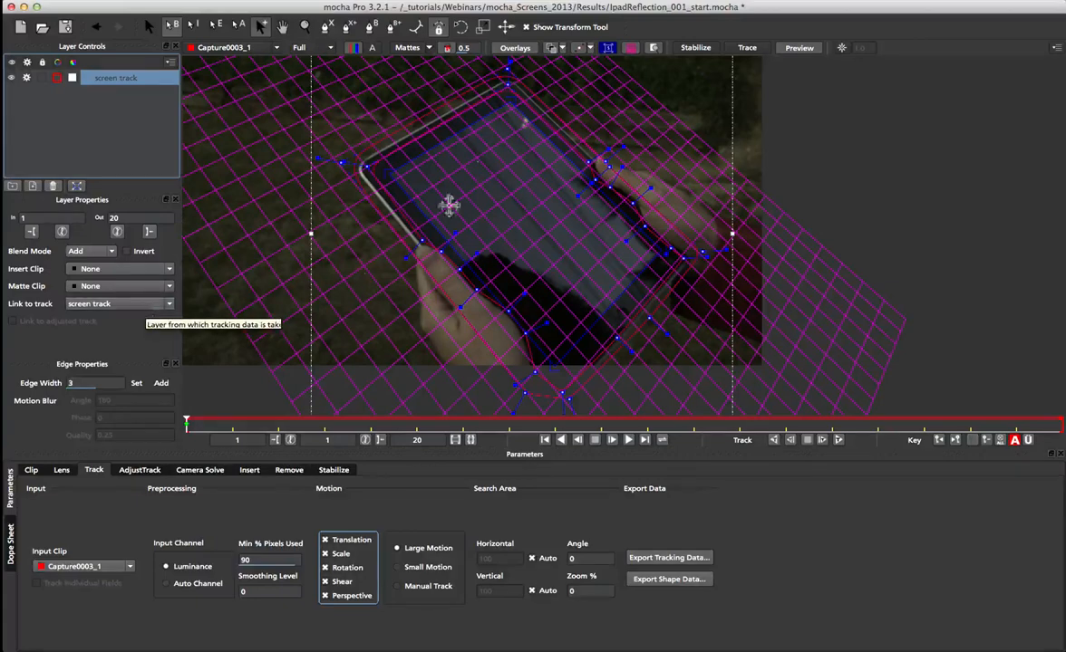
key(super+s)
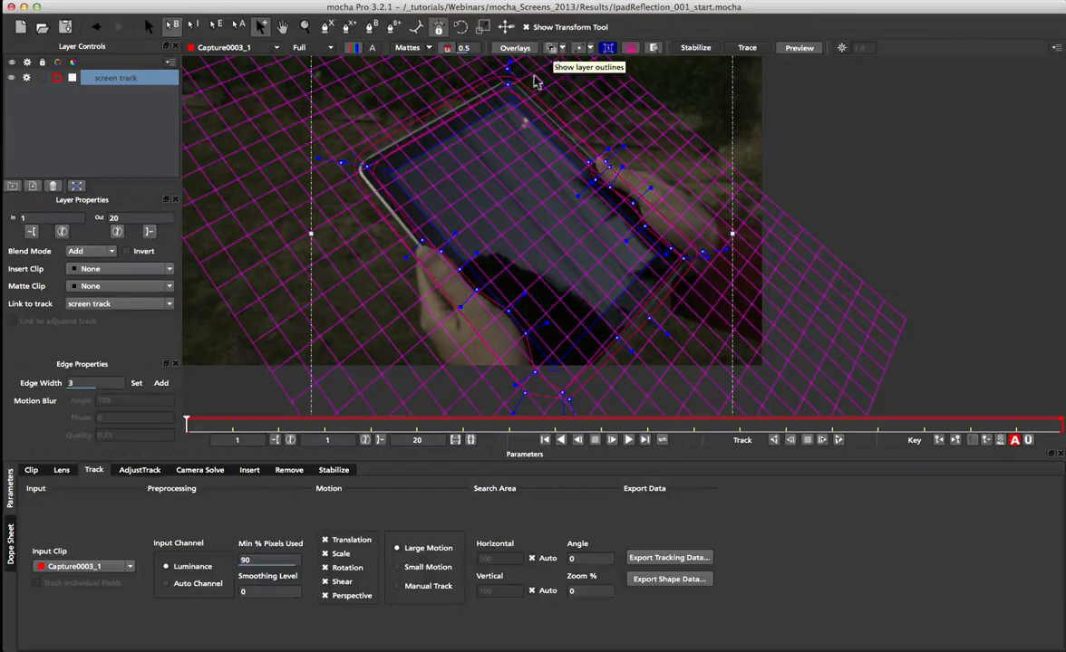
Track the screen track layer forward through the clip with its outlines hidden, and review the result by playing and scrubbing to frame 2
click(550, 47)
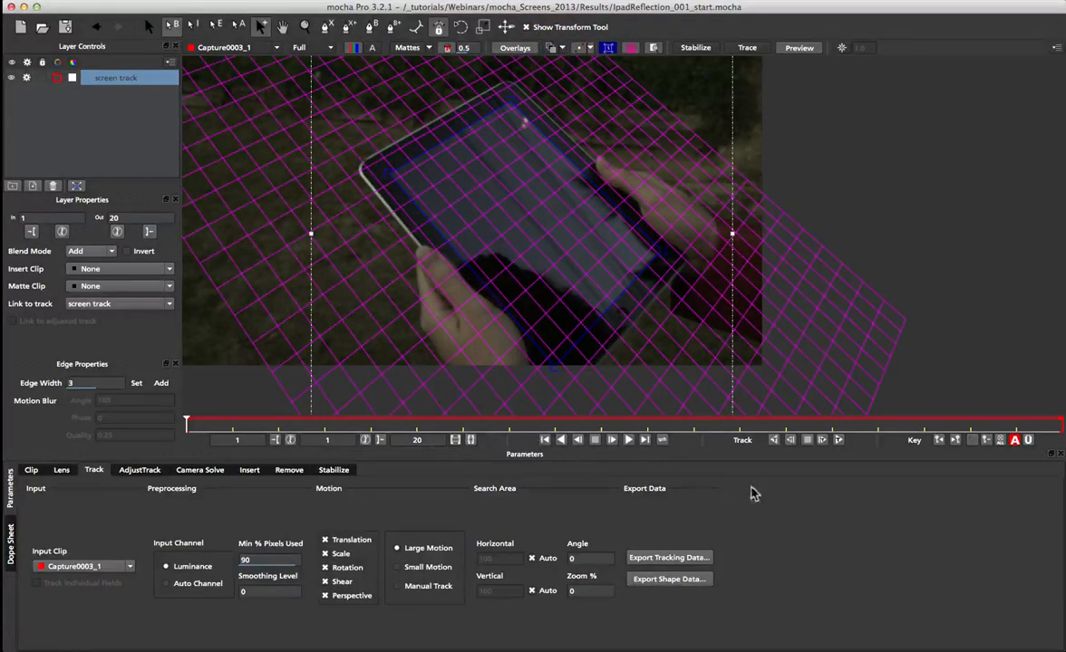
click(838, 439)
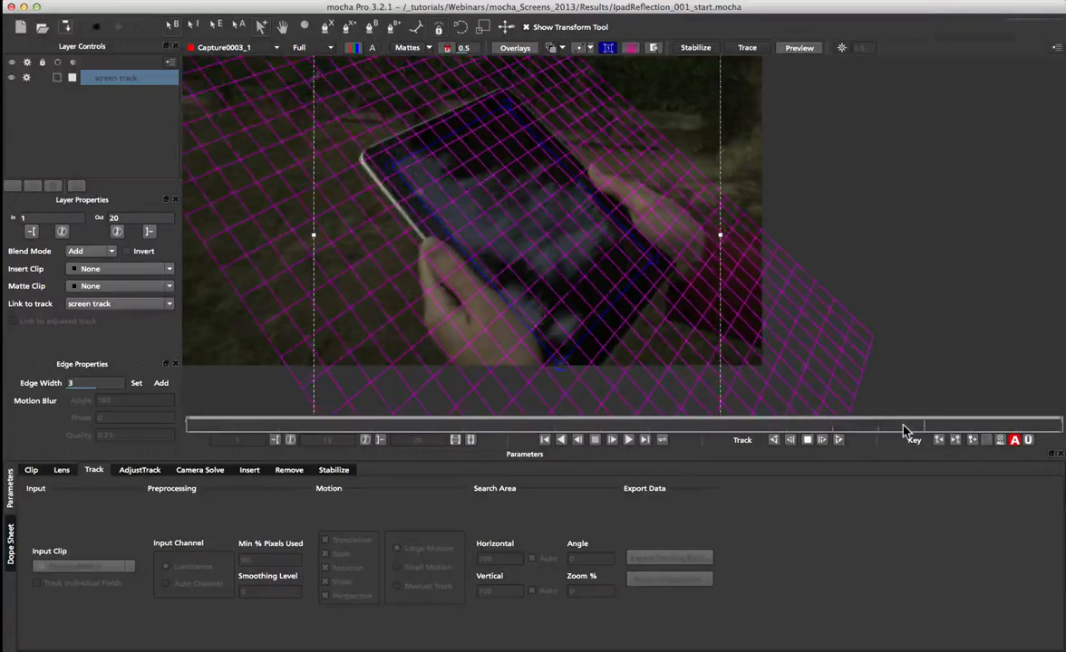
key(space)
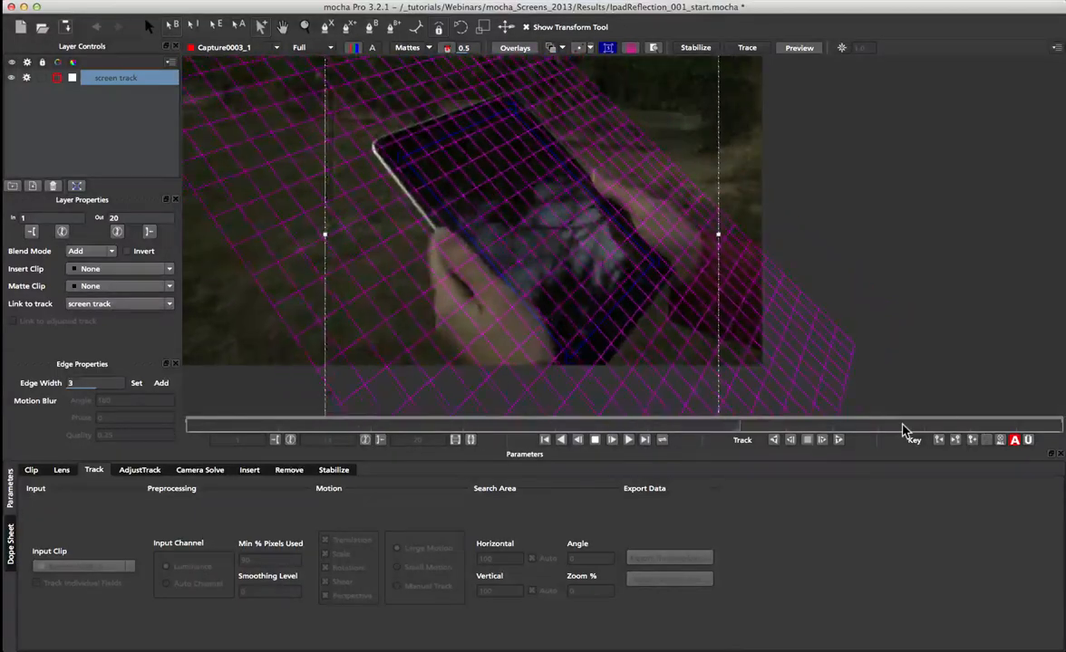
key(space)
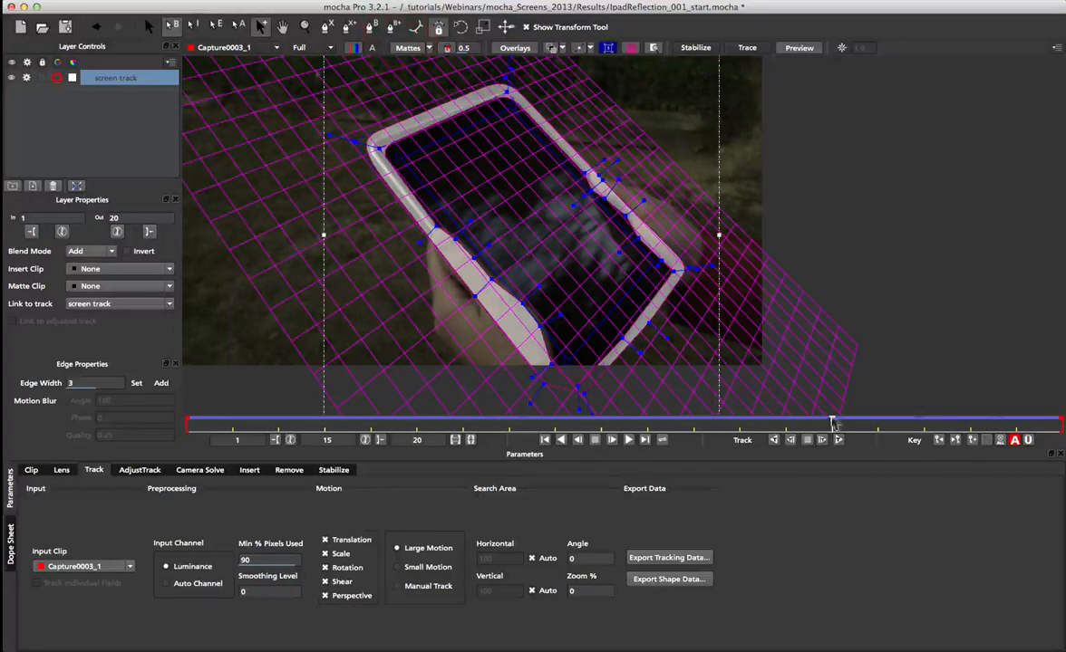
drag(830, 425, 232, 428)
Import Mocha_Logo_1920x1080.png from the _Inserts folder as the screen track layer's insert clip
click(102, 269)
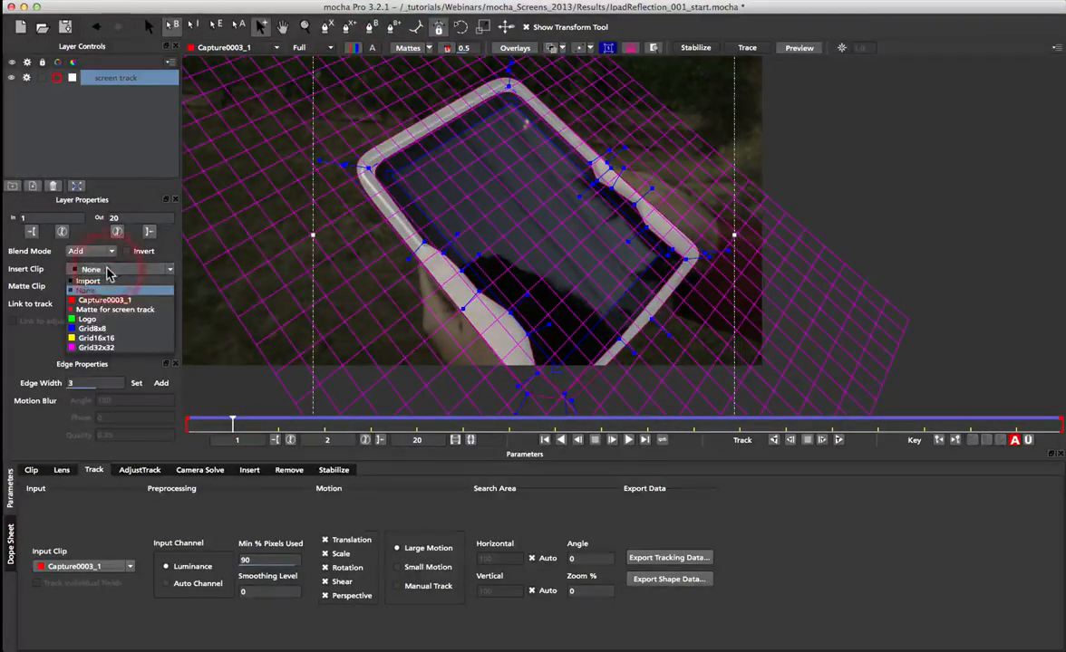
click(101, 283)
click(643, 214)
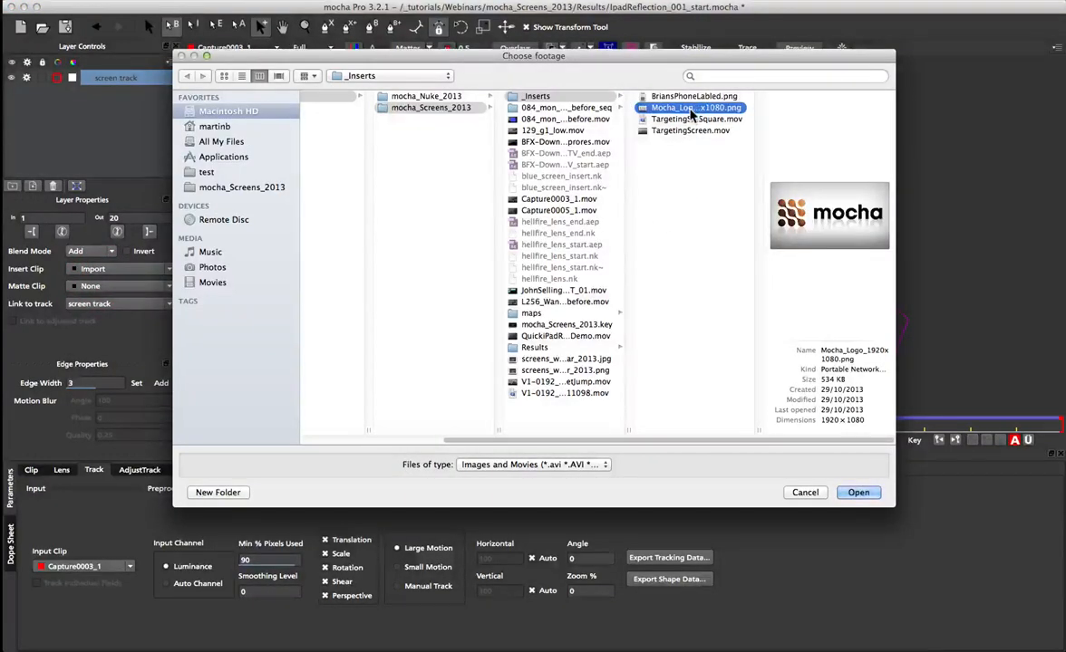
double_click(693, 108)
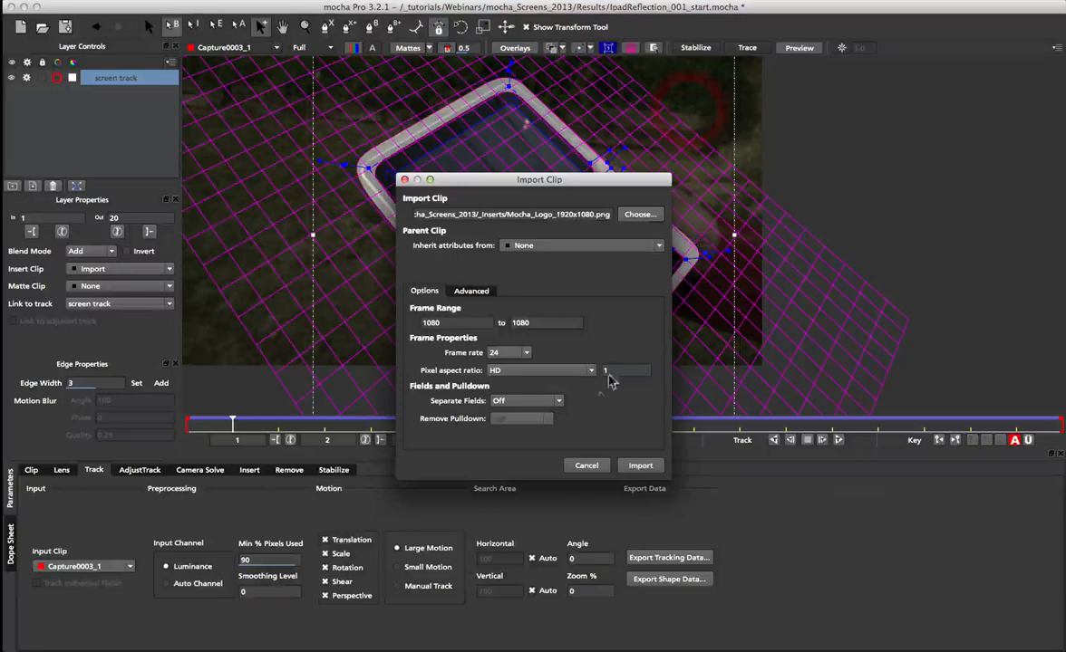
click(641, 466)
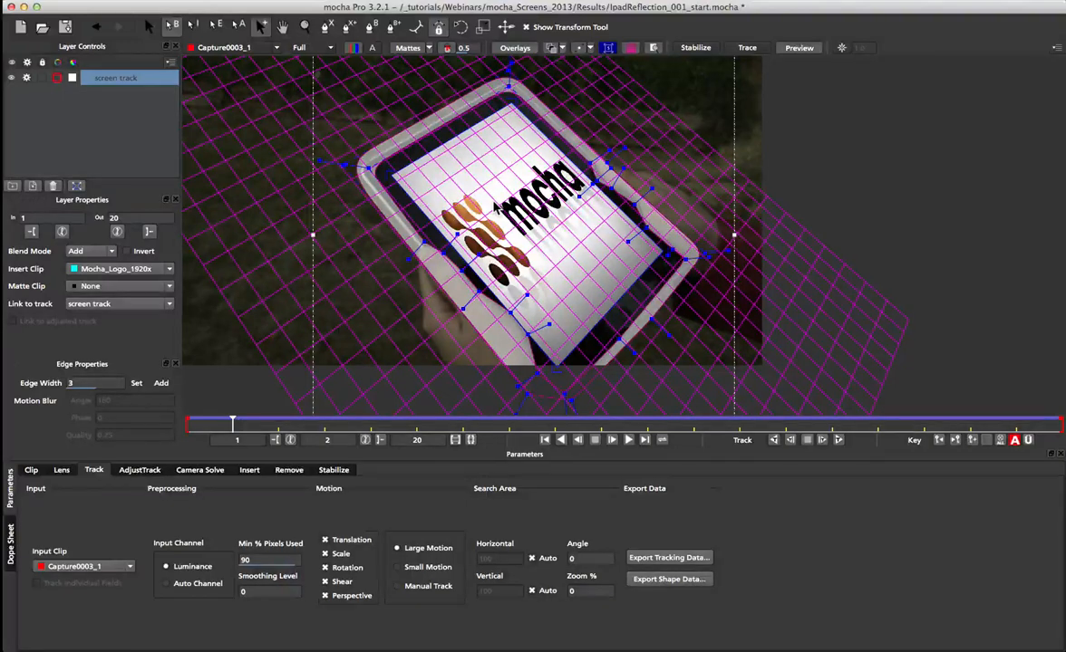
Set the logo insert's offset tracking rotation to 90
click(250, 471)
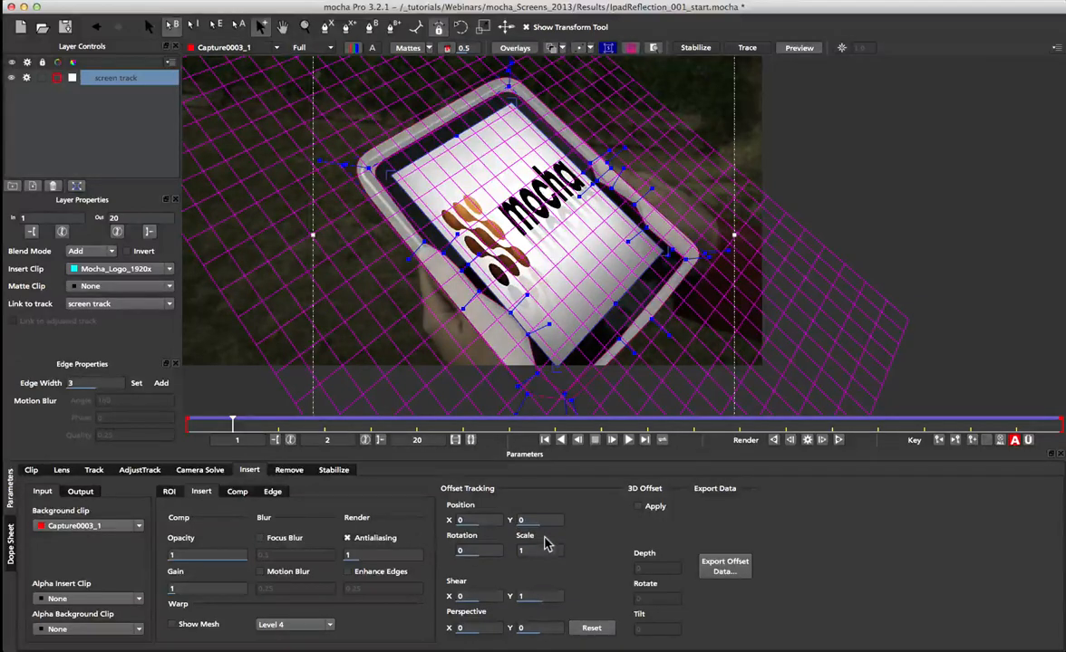
click(487, 551)
drag(468, 549, 490, 558)
text(90)
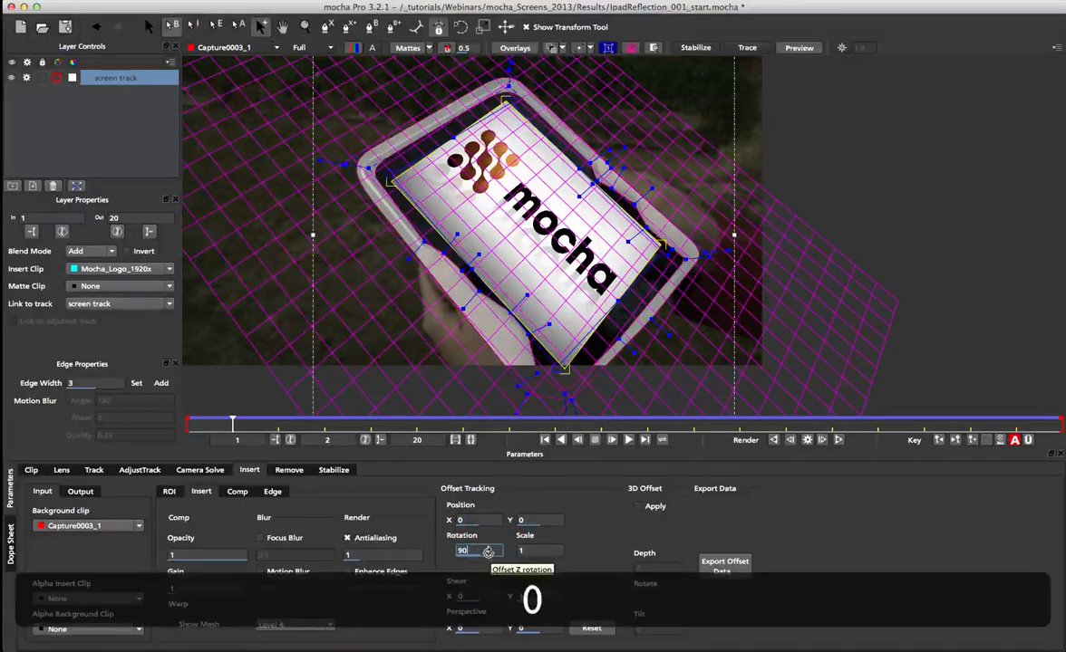
key(Return)
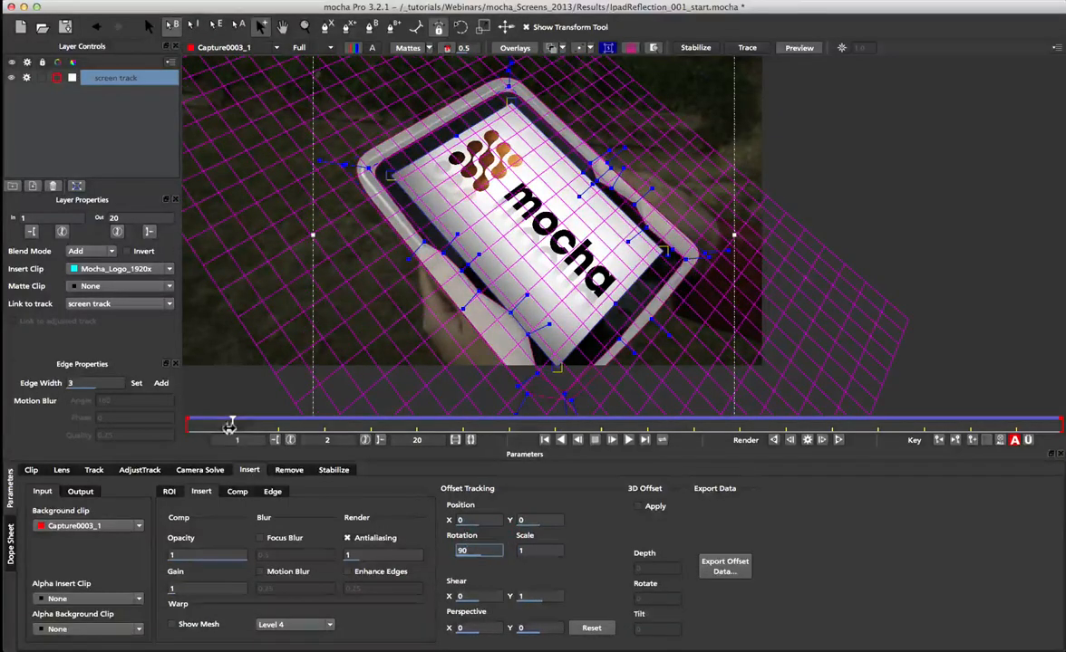
Go to frame 1 and view the offset data export options without exporting, returning to the tracking parameters
drag(233, 424, 176, 444)
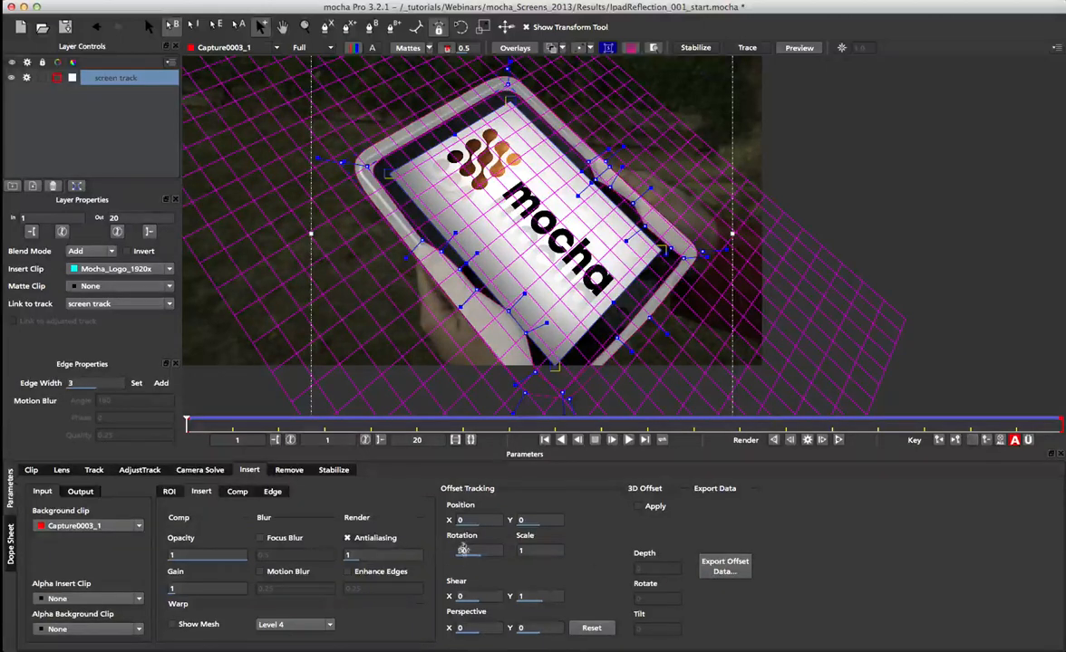
click(721, 568)
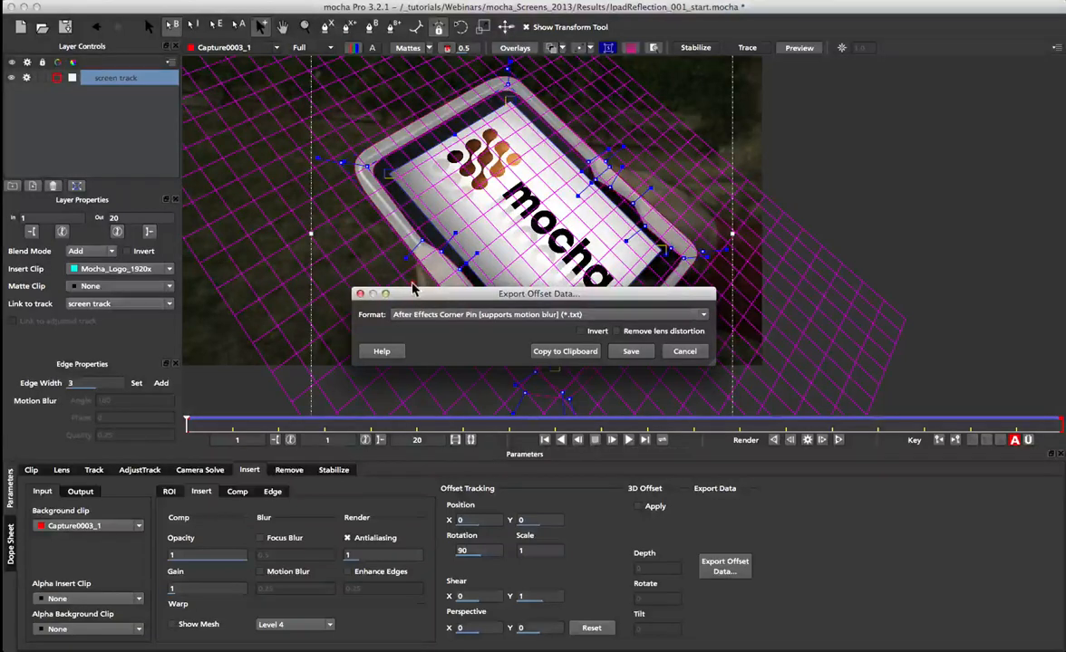
click(630, 351)
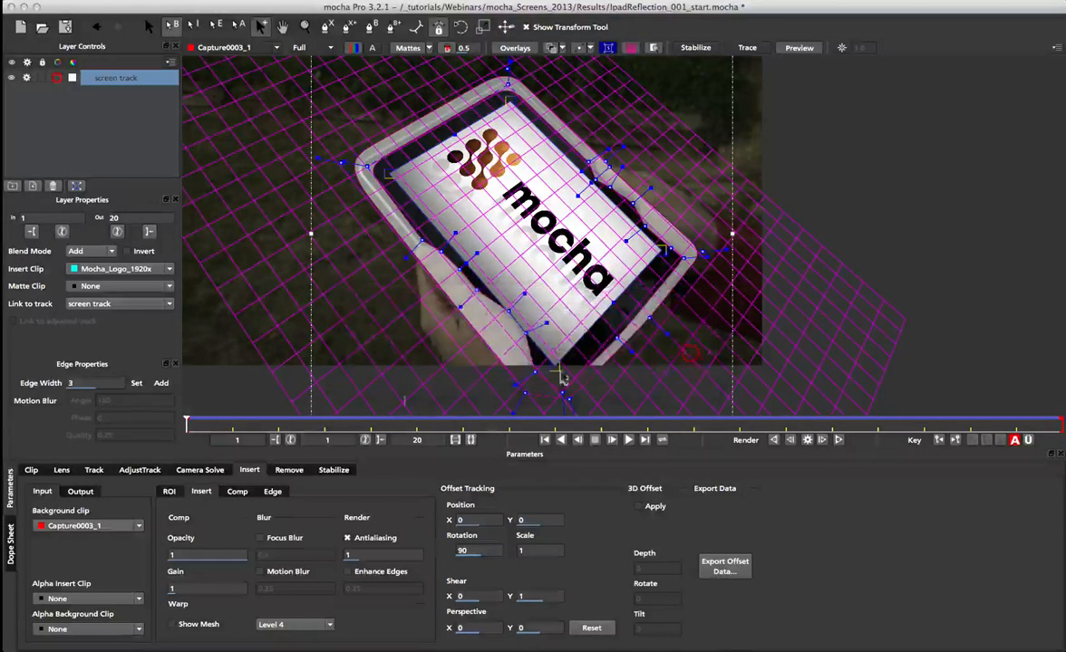
click(94, 469)
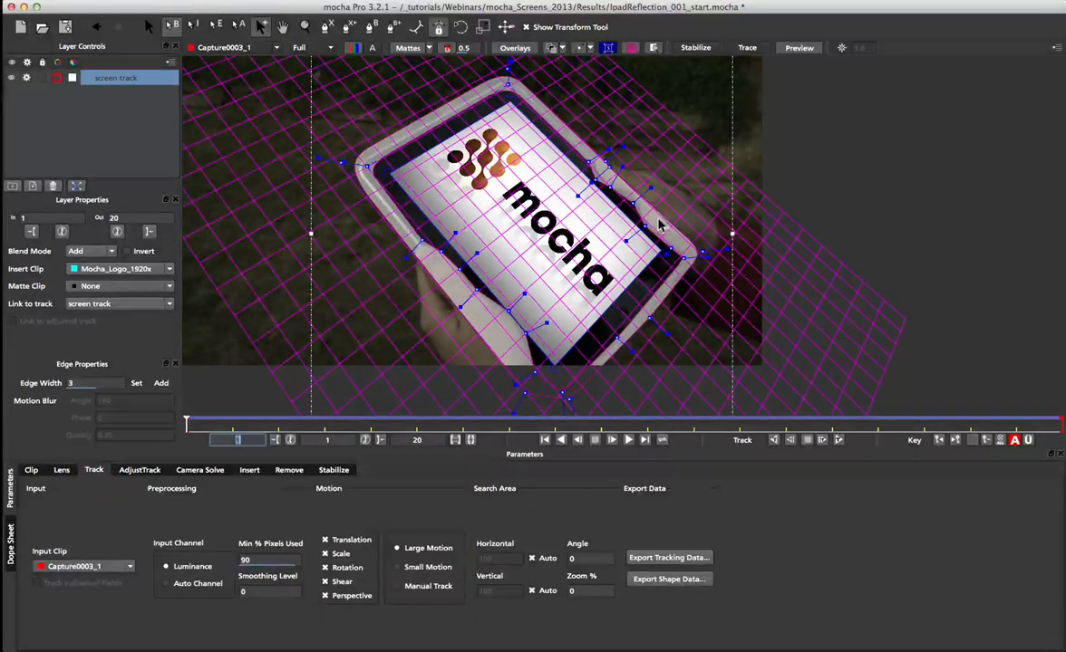
Reset the logo insert's offset tracking rotation to 0
click(249, 469)
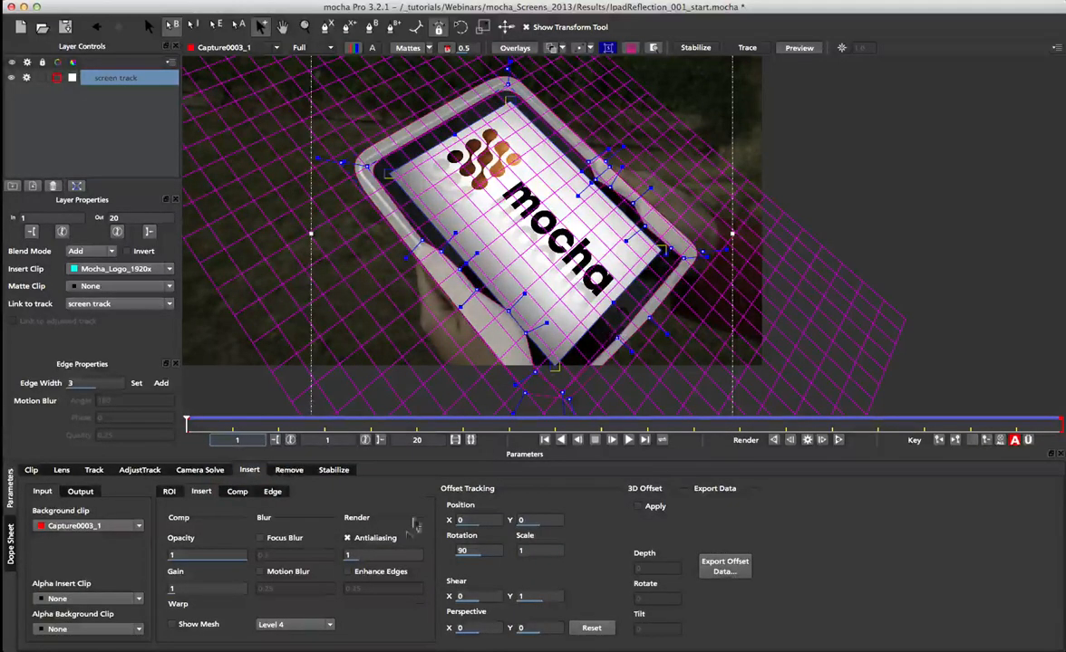
double_click(467, 551)
text(0)
key(Return)
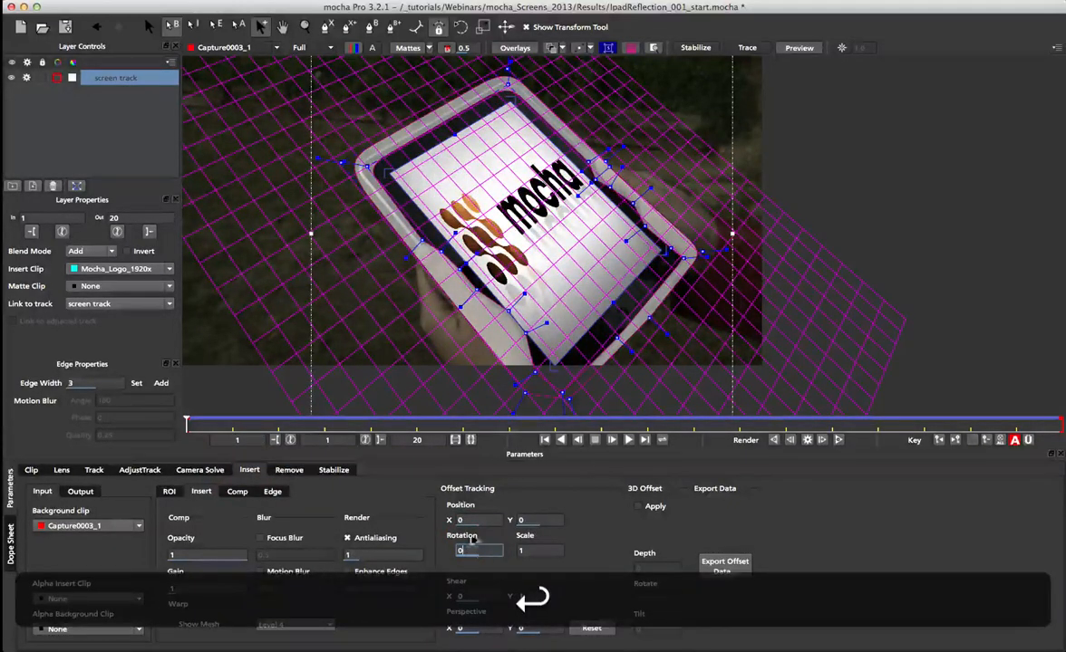
Move each surface corner around to its neighbouring tablet screen corner so the logo runs along the screen's long side
click(94, 469)
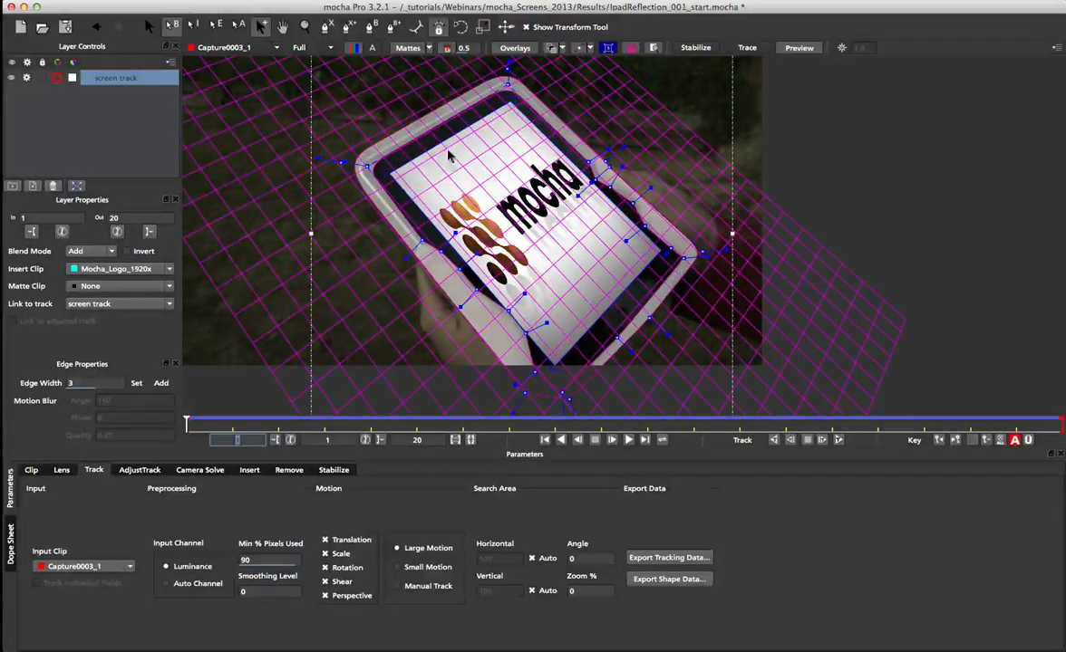
drag(511, 102, 596, 111)
drag(390, 172, 509, 104)
mouse_move(548, 361)
mouse_down()
mouse_move(390, 170)
mouse_move(662, 247)
mouse_move(550, 356)
mouse_up()
drag(594, 110, 655, 256)
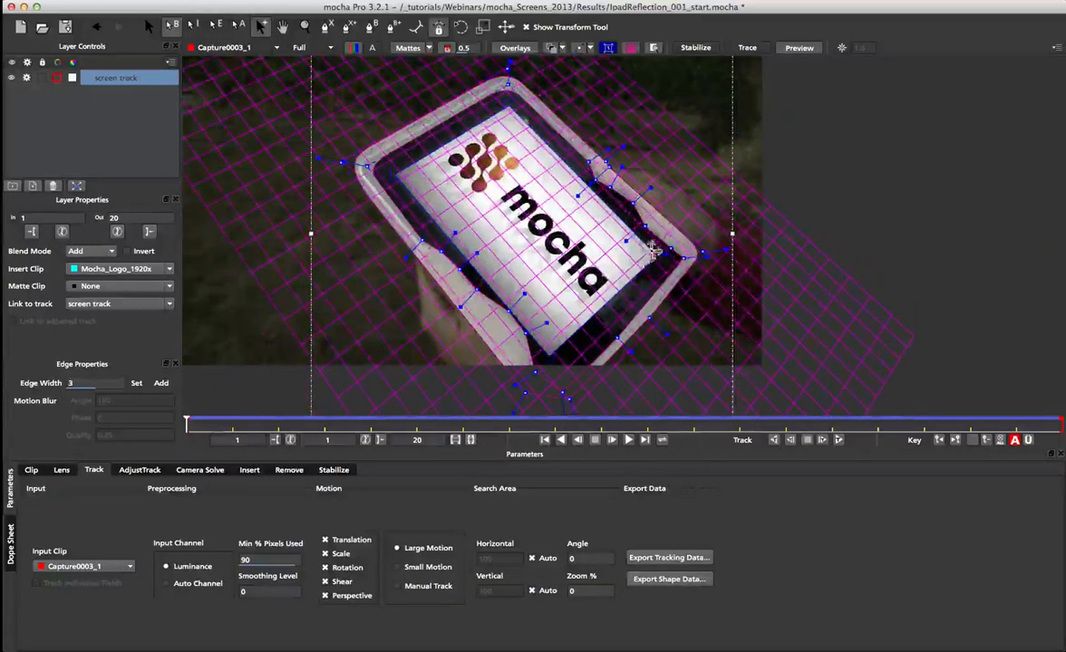
Fine-tune the upper and lower-right surface corners so the logo fits the tablet's screen edges
drag(516, 106, 514, 103)
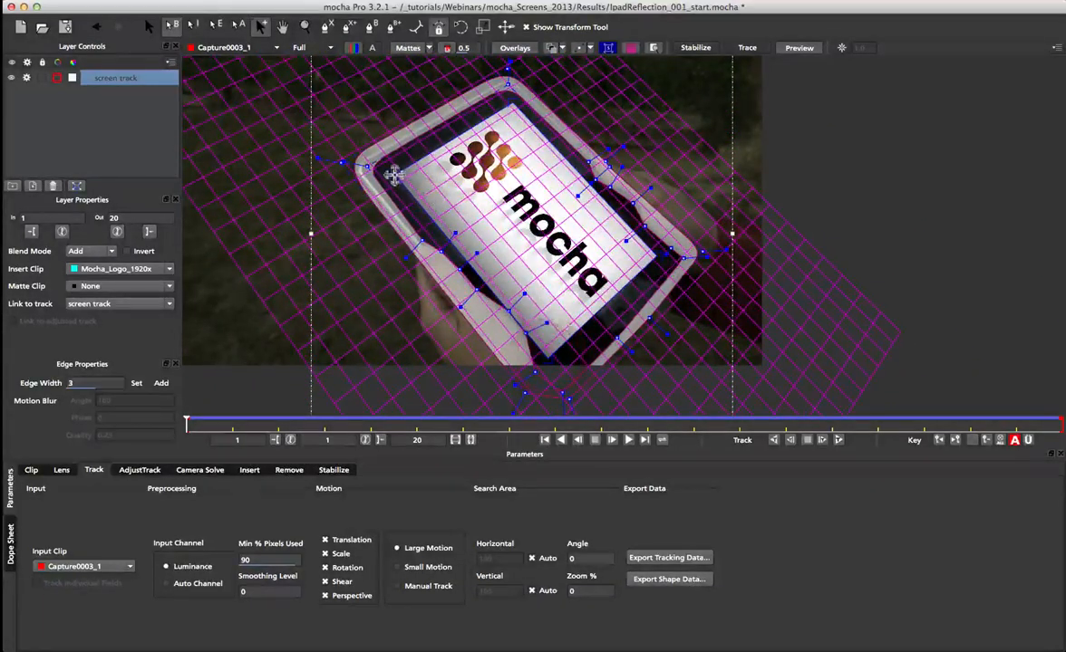
drag(388, 171, 383, 175)
drag(509, 100, 501, 99)
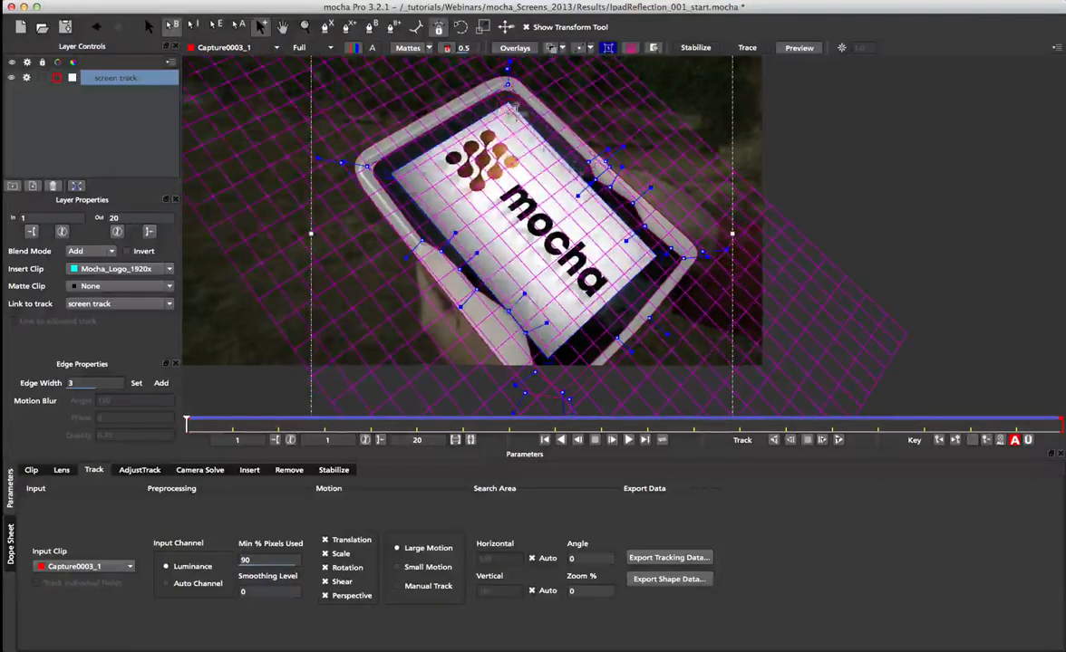
drag(652, 243, 671, 262)
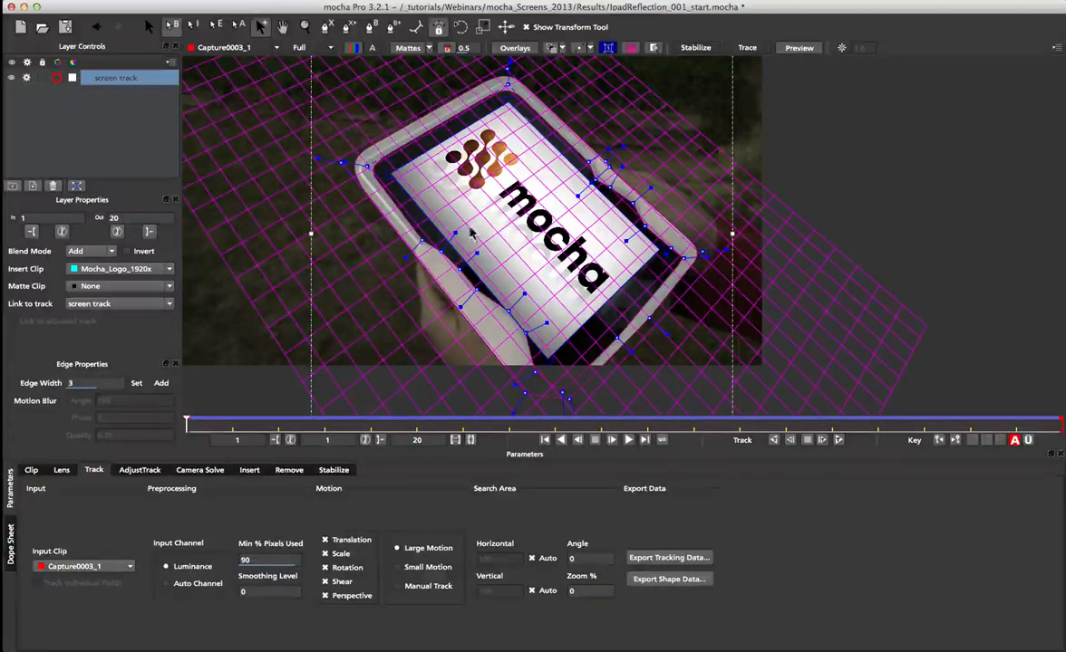
Look through the available tracking data export formats, keep After Effects Corner Pin, and close the export without saving
click(637, 560)
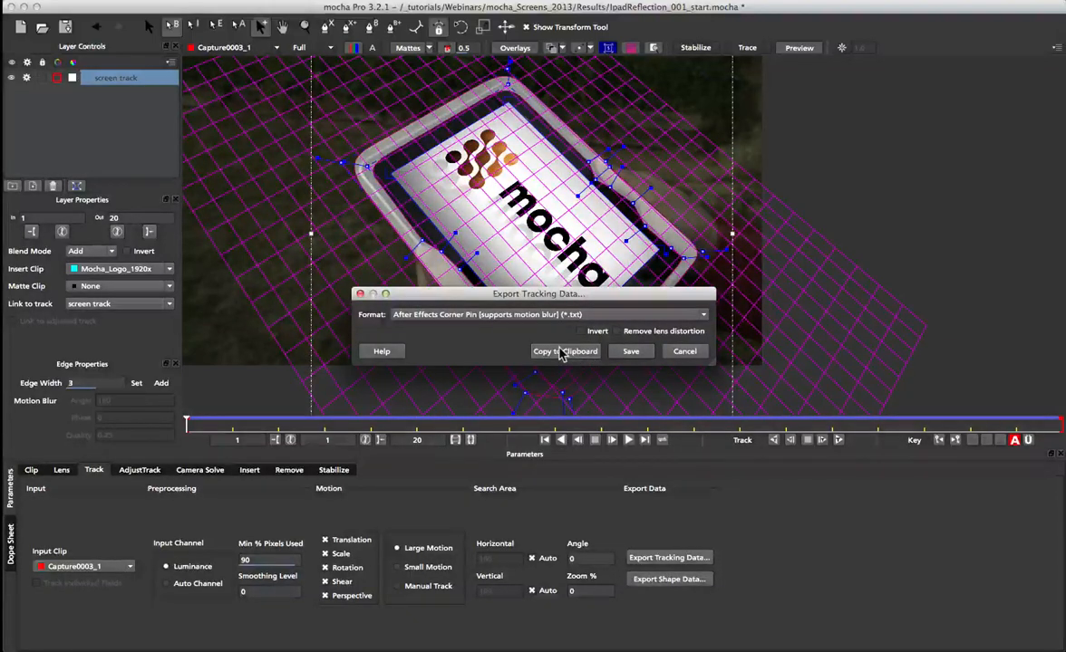
click(548, 314)
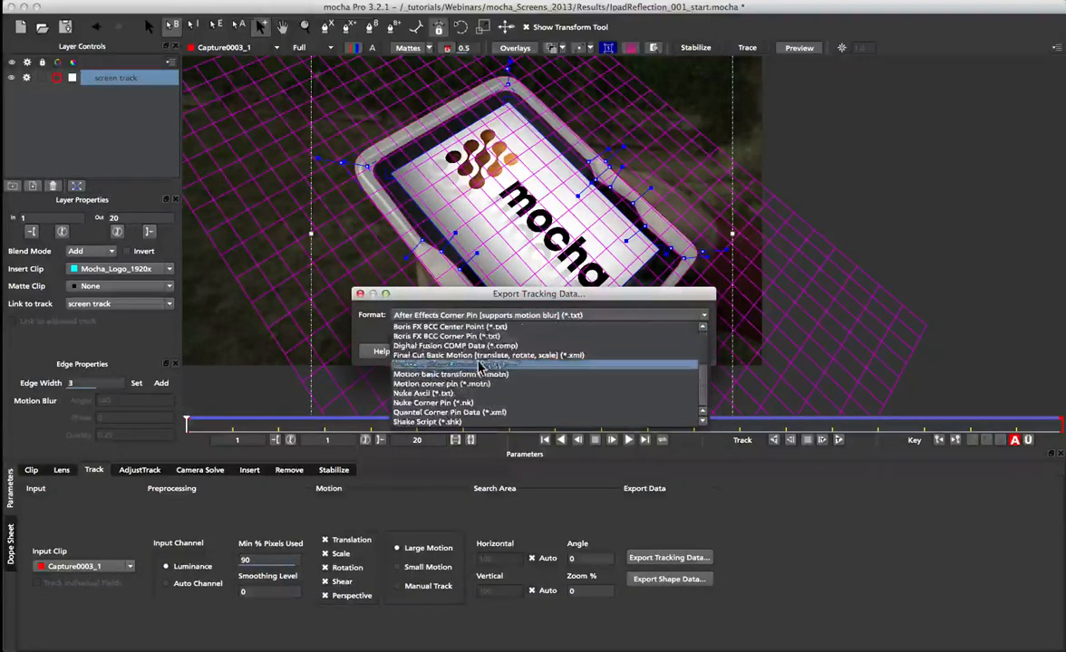
click(482, 296)
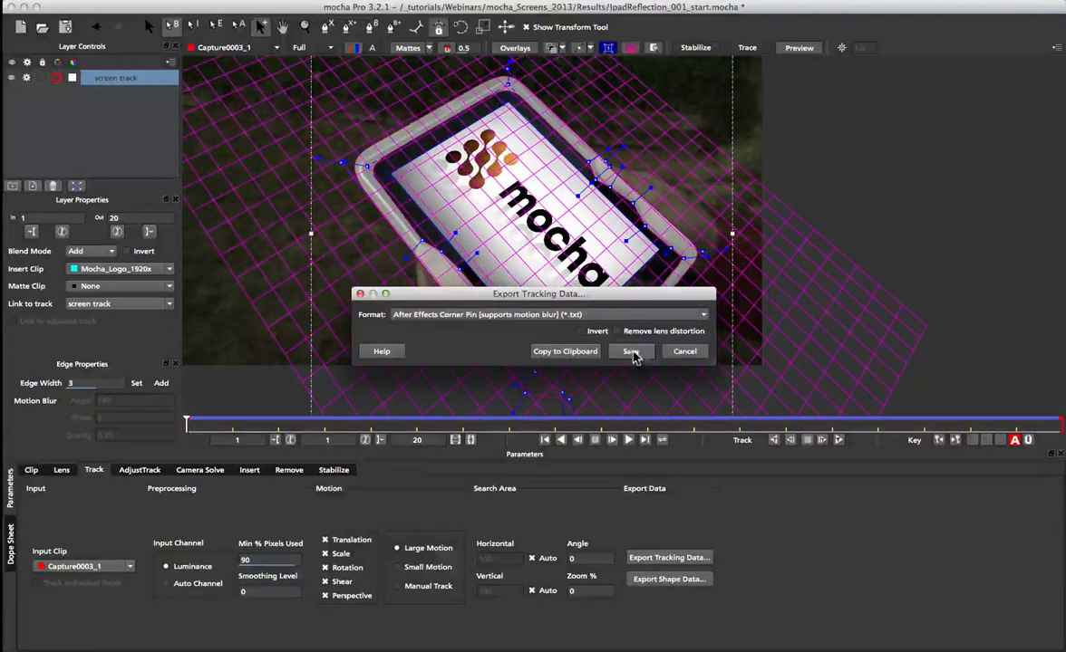
click(682, 353)
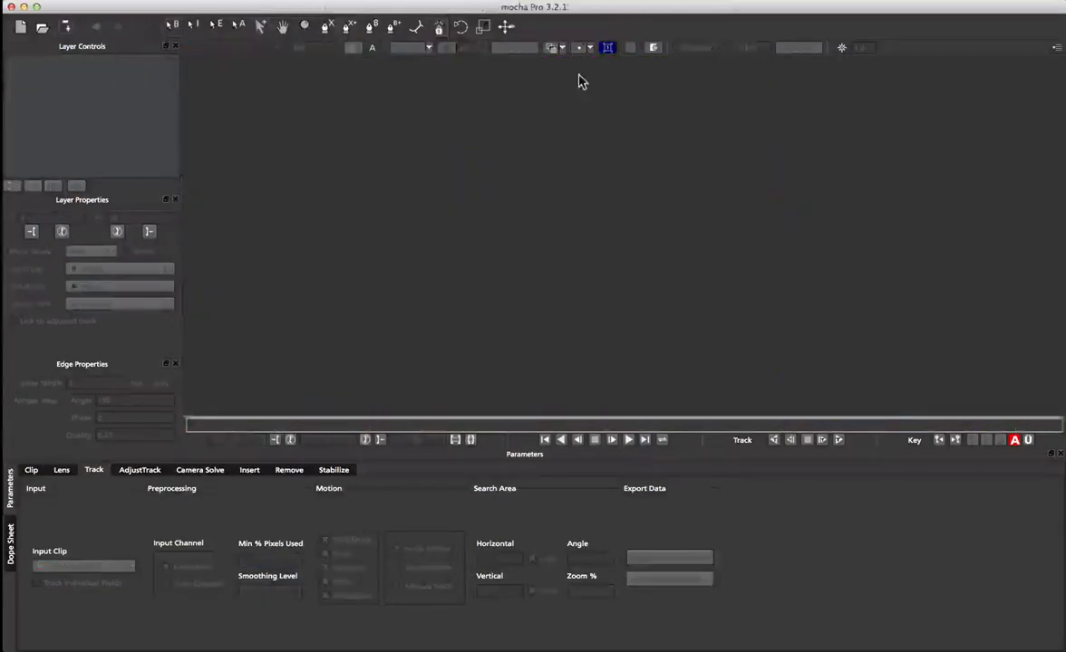
Open the recent project JohnSellings_HELLFIRE_SHOT_01.mocha, brighten the viewer to 1.5, and scrub through the clip back to frame 1
click(104, 1)
mouse_move(114, 32)
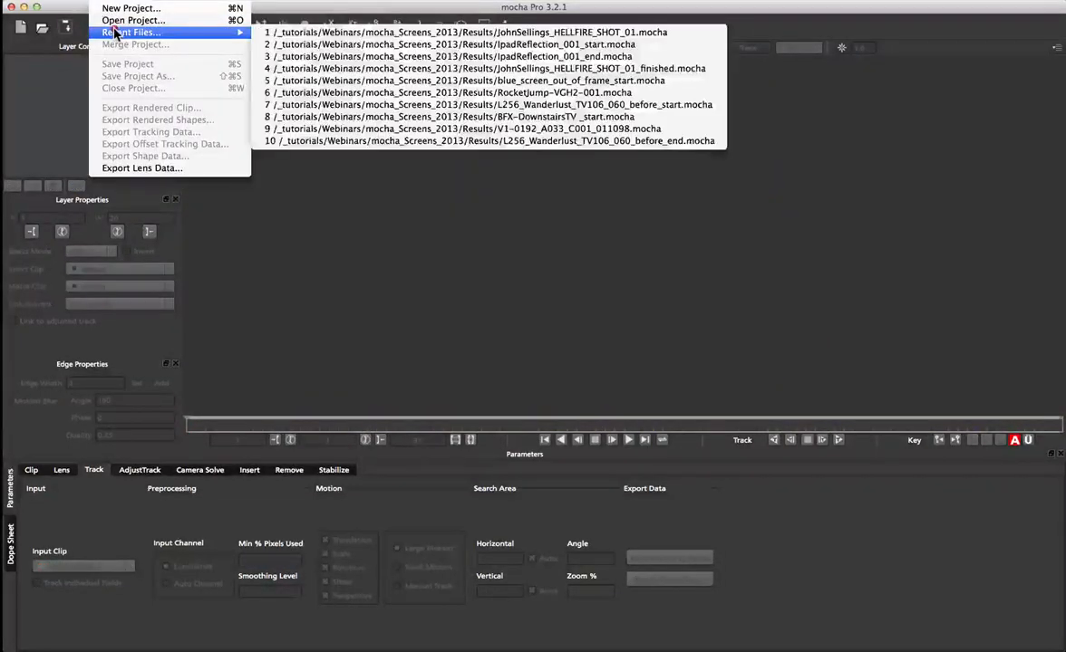
click(407, 32)
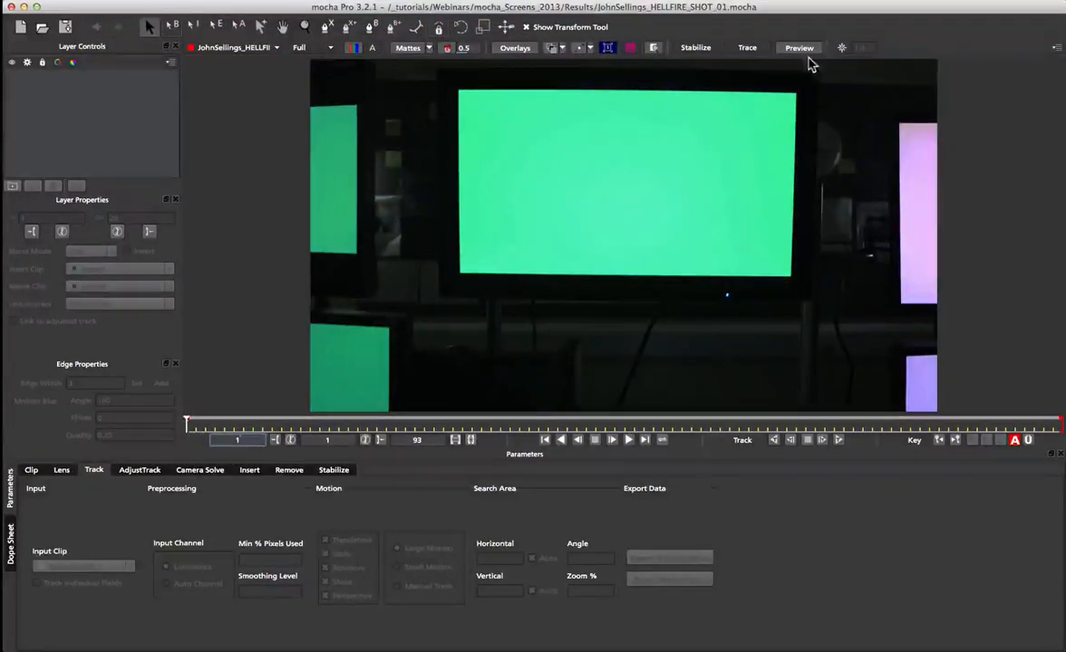
click(863, 49)
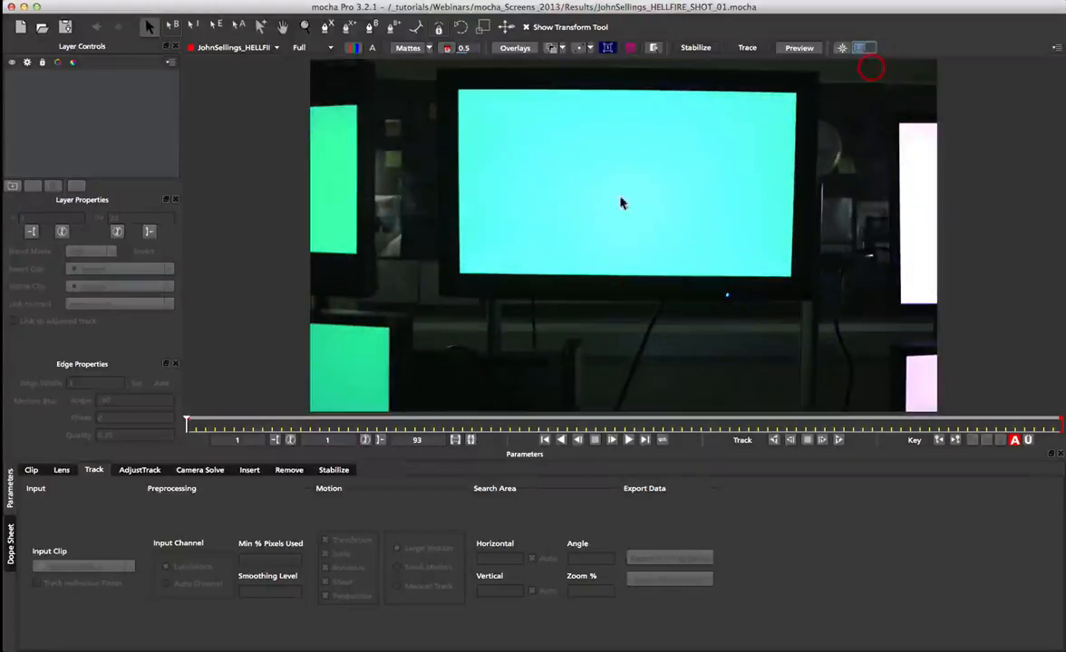
drag(185, 426, 167, 404)
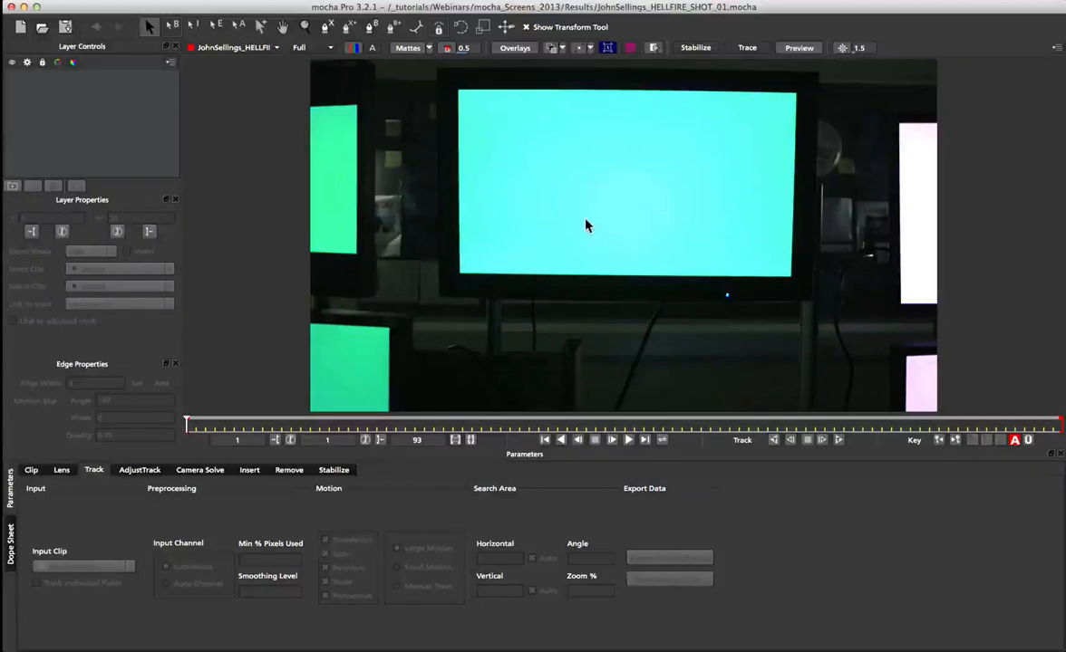
Locate the lens calibration lines in the clip and build a new line from the segments along the monitor frame's top edge
click(62, 472)
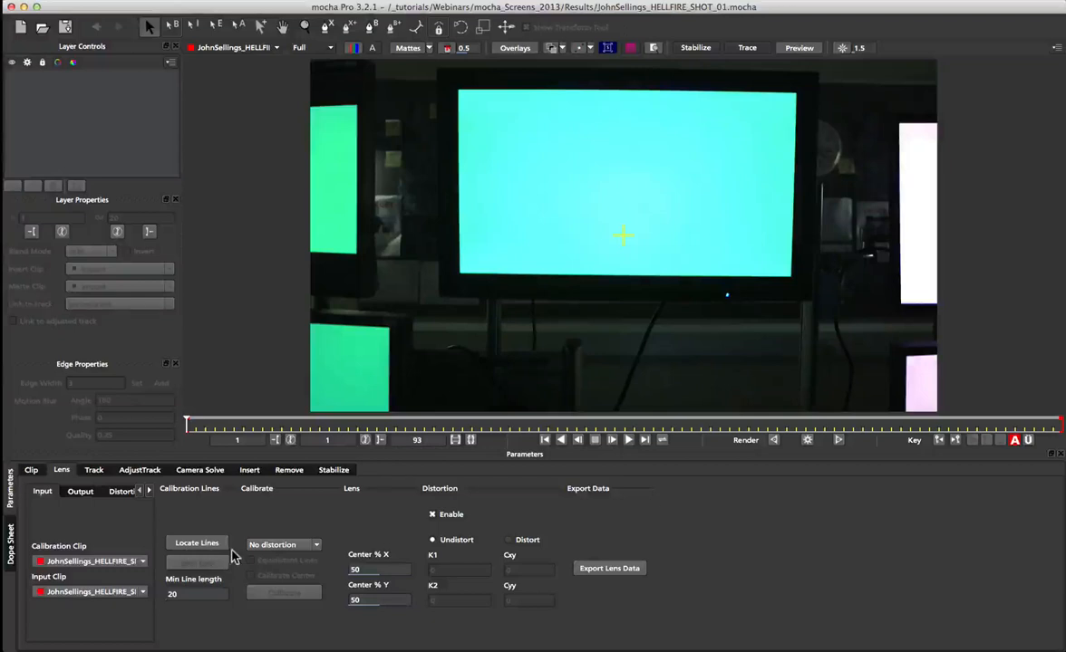
click(184, 546)
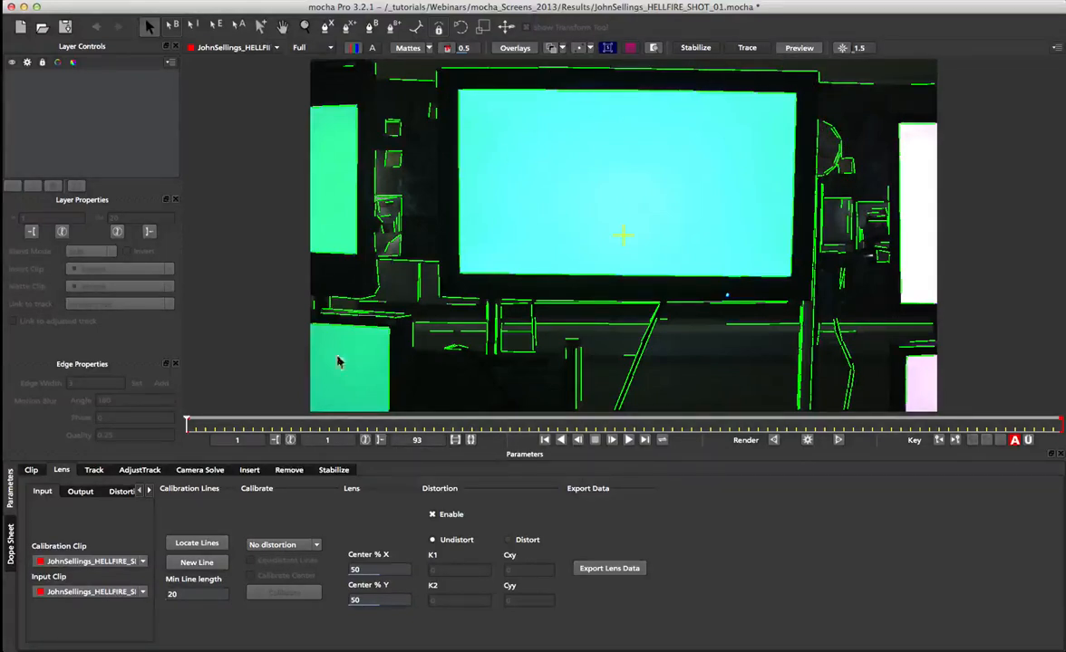
click(199, 566)
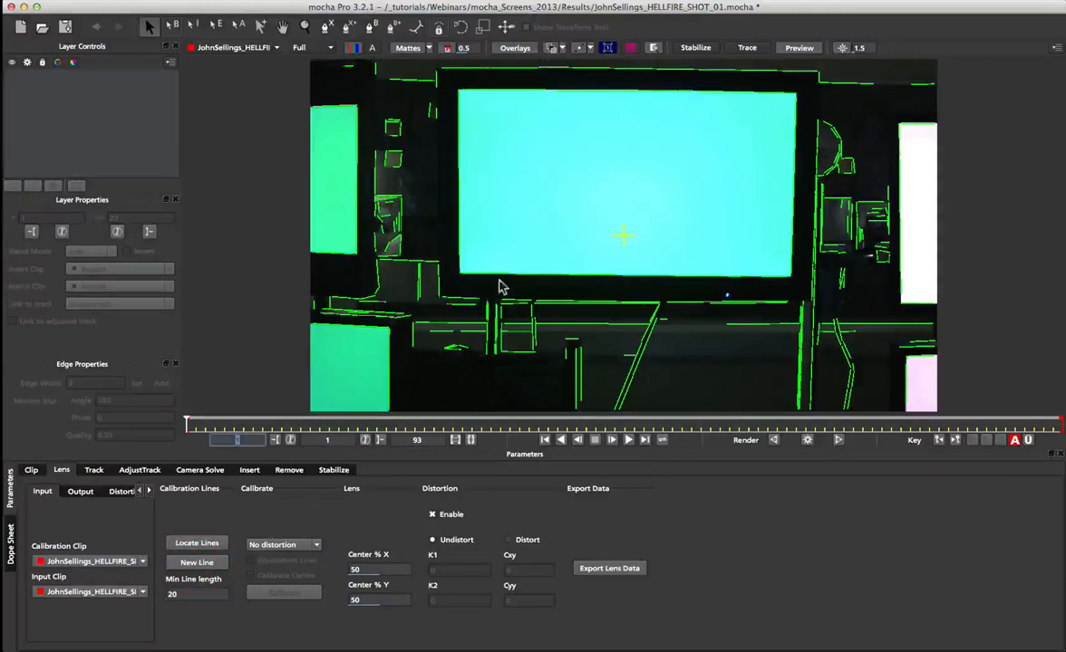
click(478, 68)
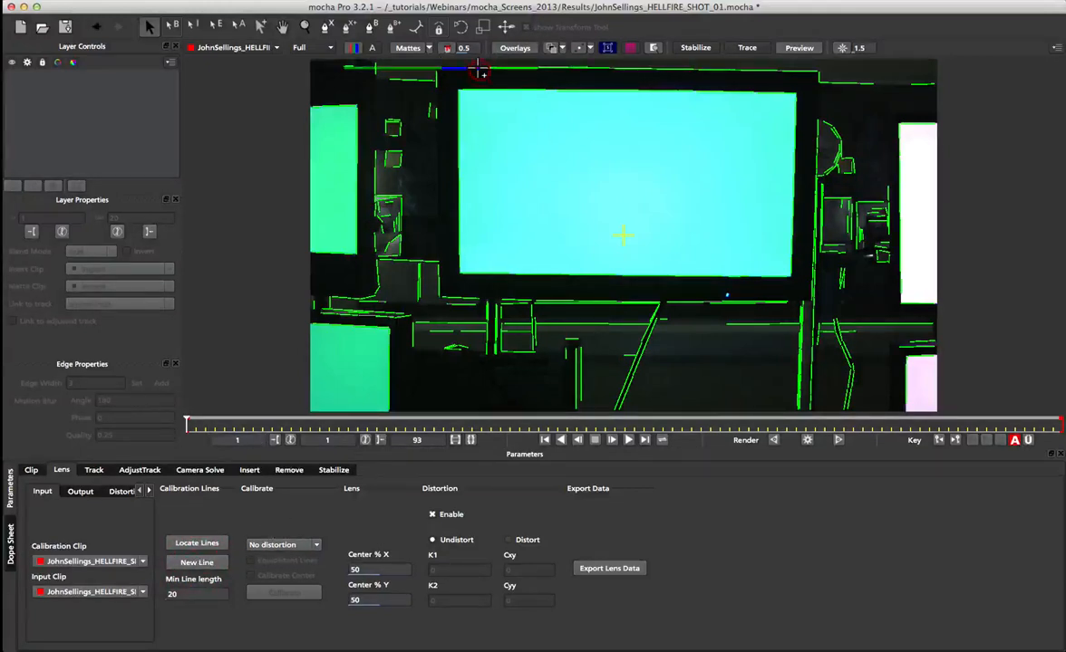
click(516, 68)
click(580, 67)
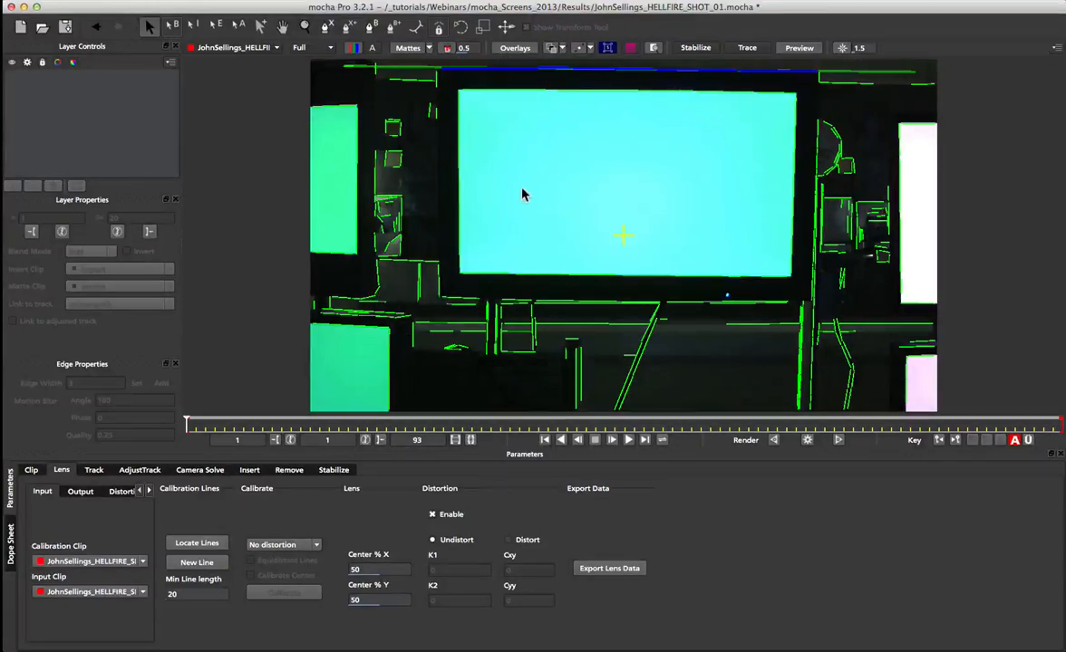
Build new calibration lines from the segments along the lower, left and right edges of the central monitor screen
key(n)
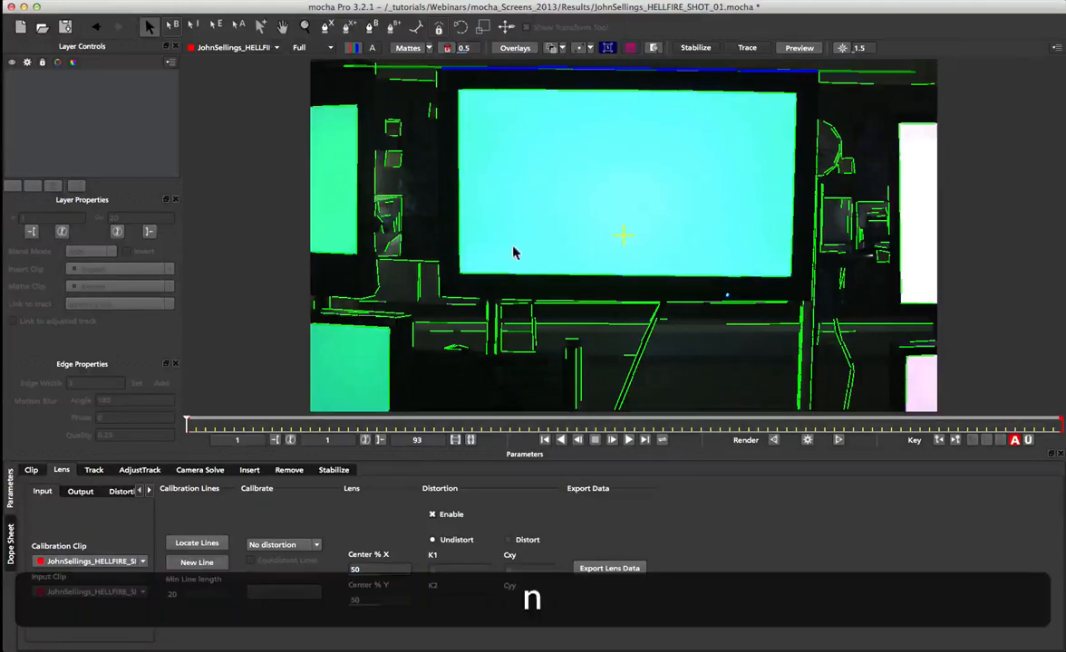
click(500, 273)
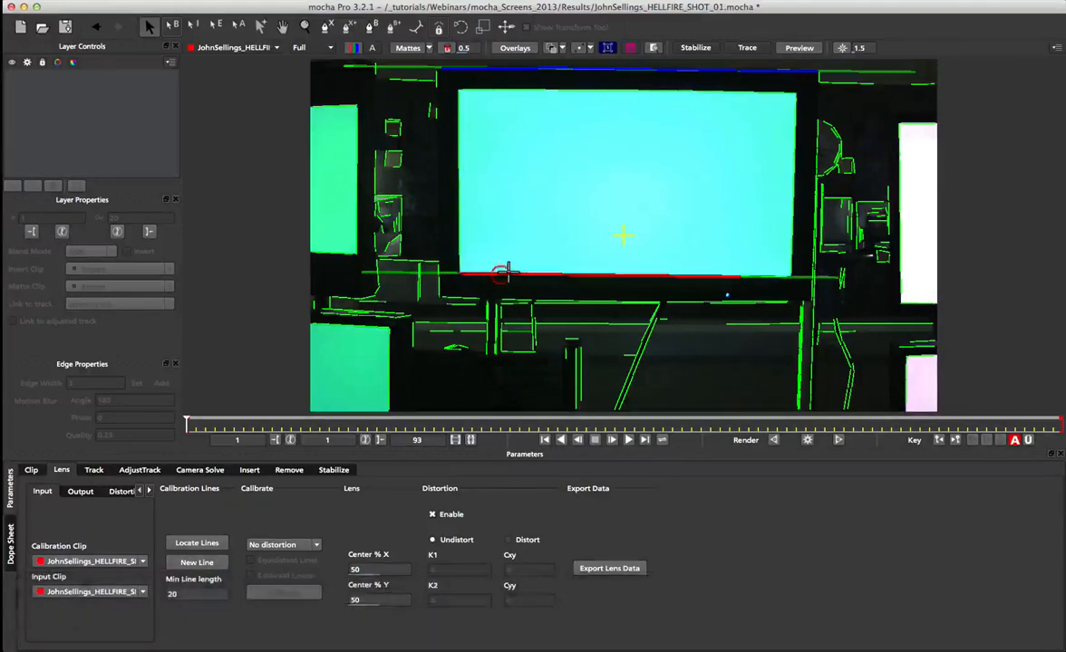
click(757, 279)
key(n)
click(460, 103)
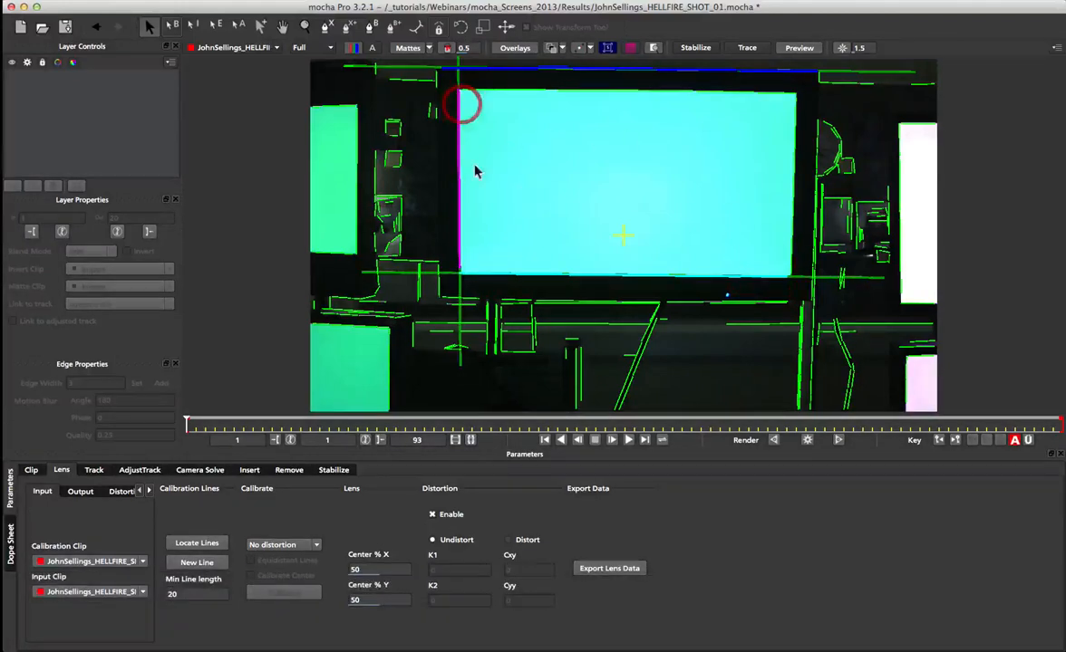
key(n)
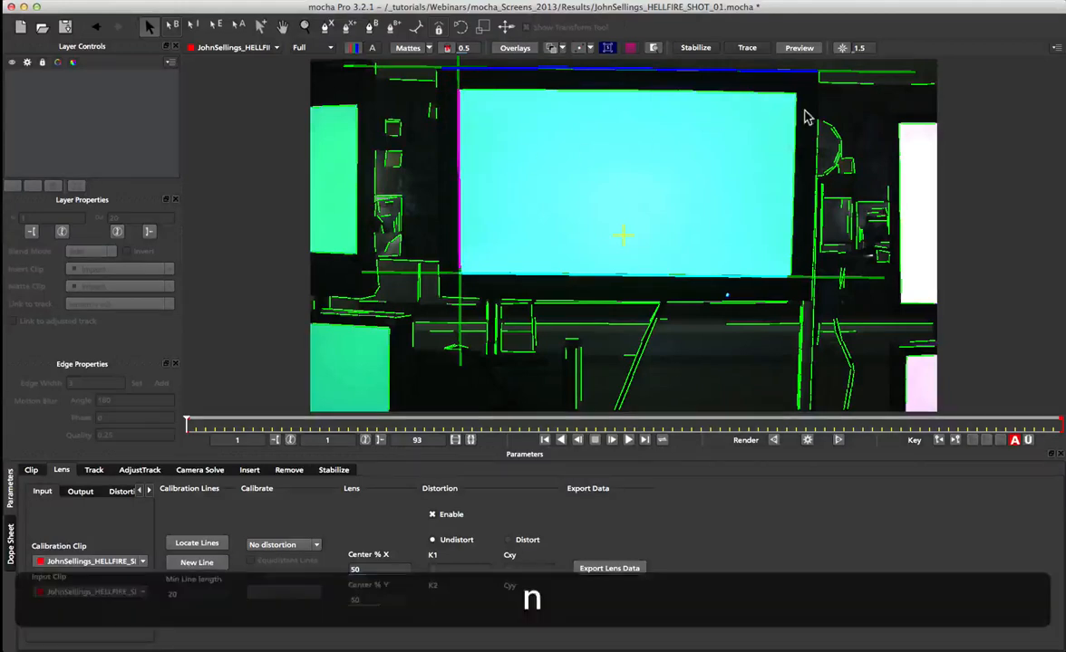
click(794, 94)
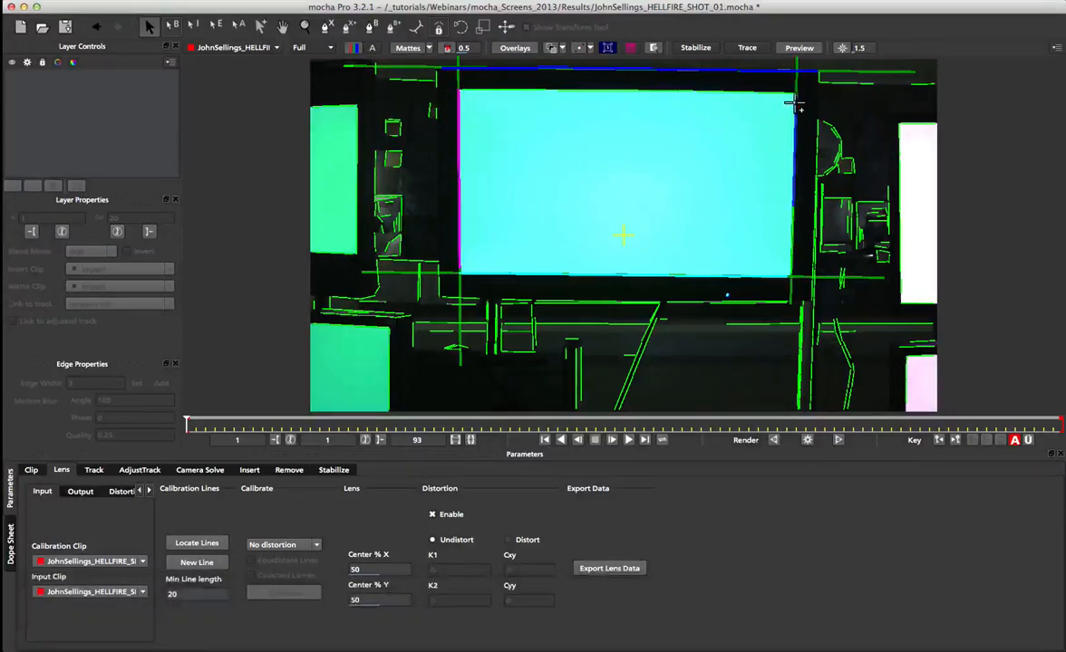
click(789, 232)
right_click(793, 253)
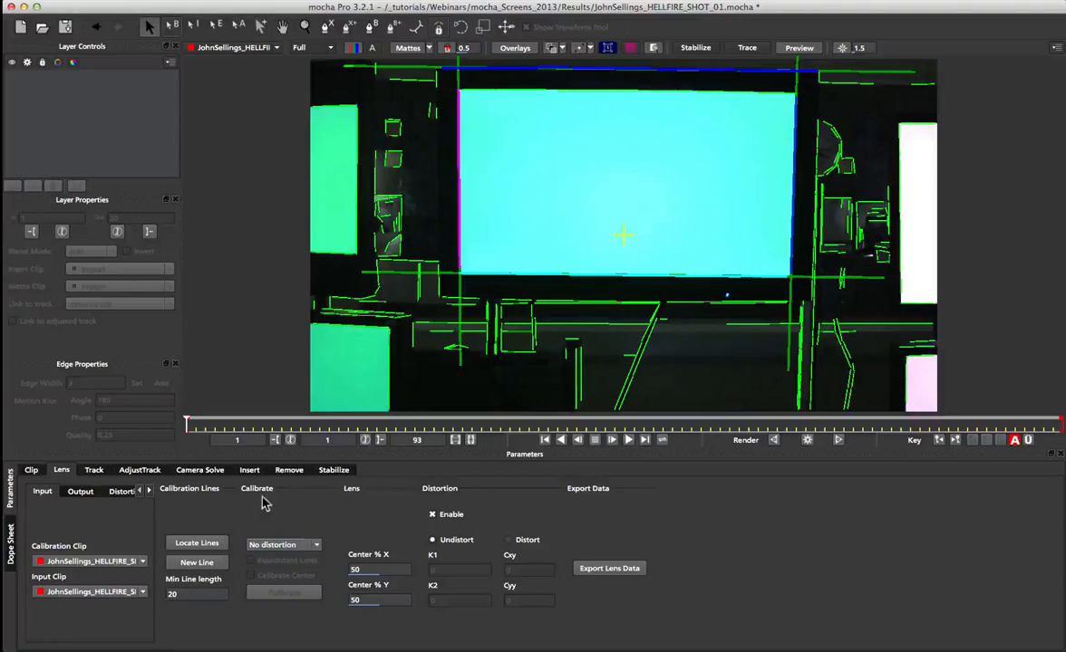
Compare the lens distortion models, choose 1-Parameter, and calibrate the lens from the assembled lines
click(305, 546)
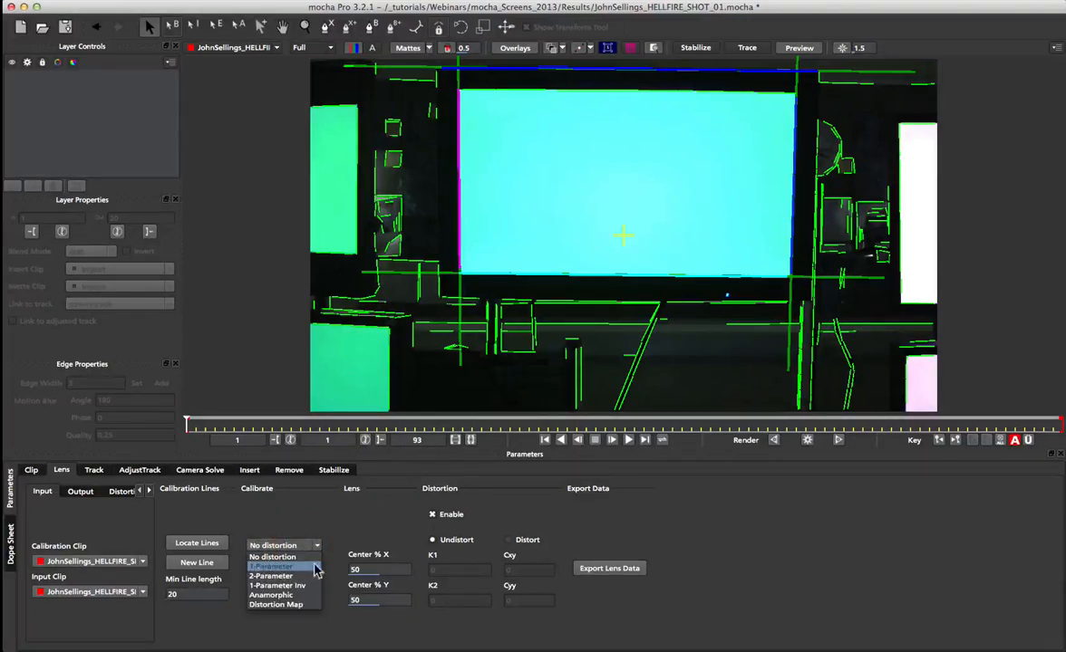
click(256, 570)
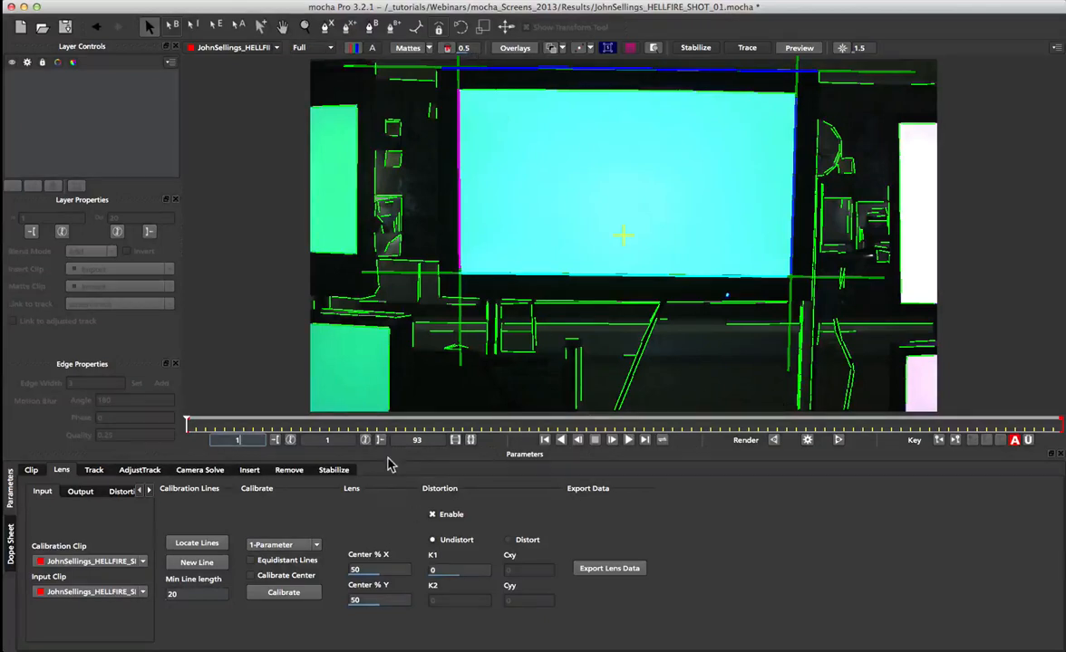
click(308, 544)
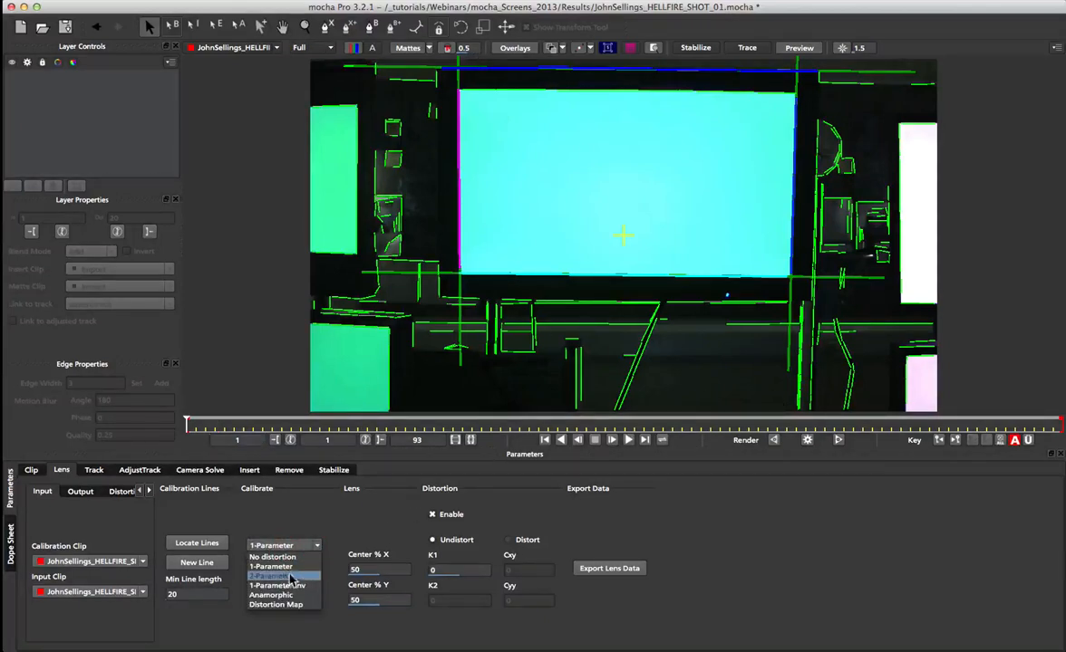
click(288, 580)
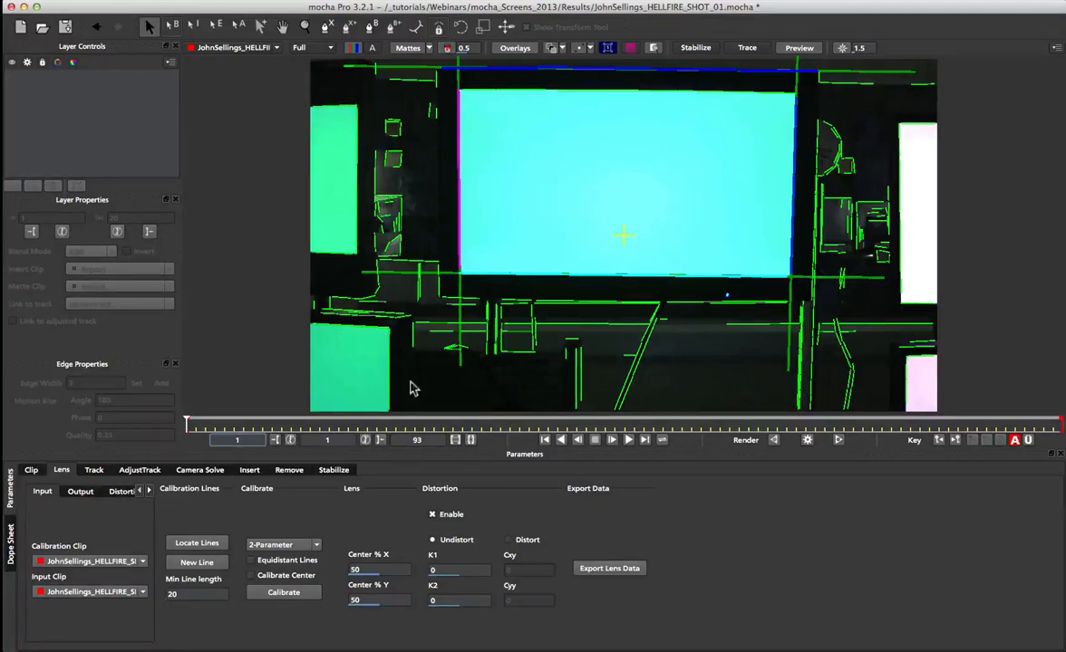
click(277, 545)
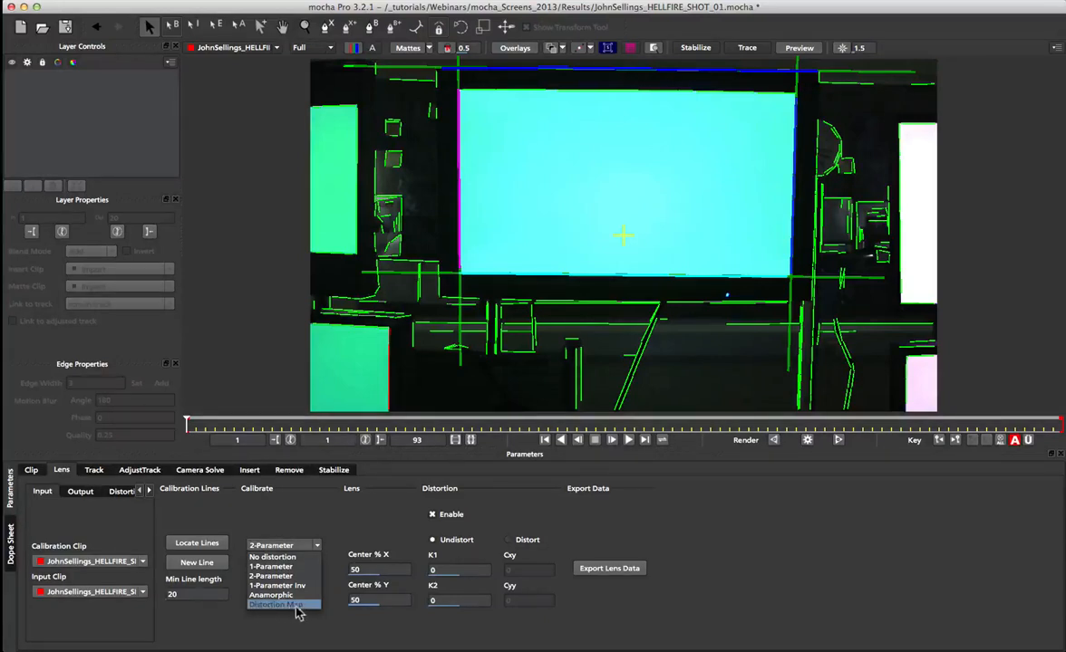
click(265, 567)
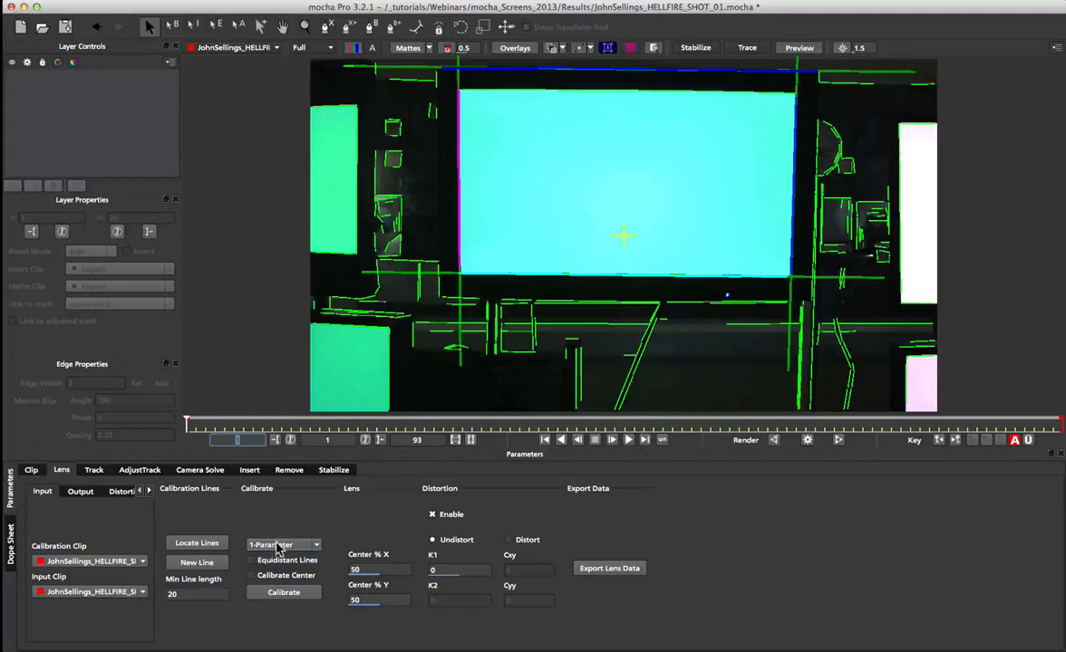
click(274, 593)
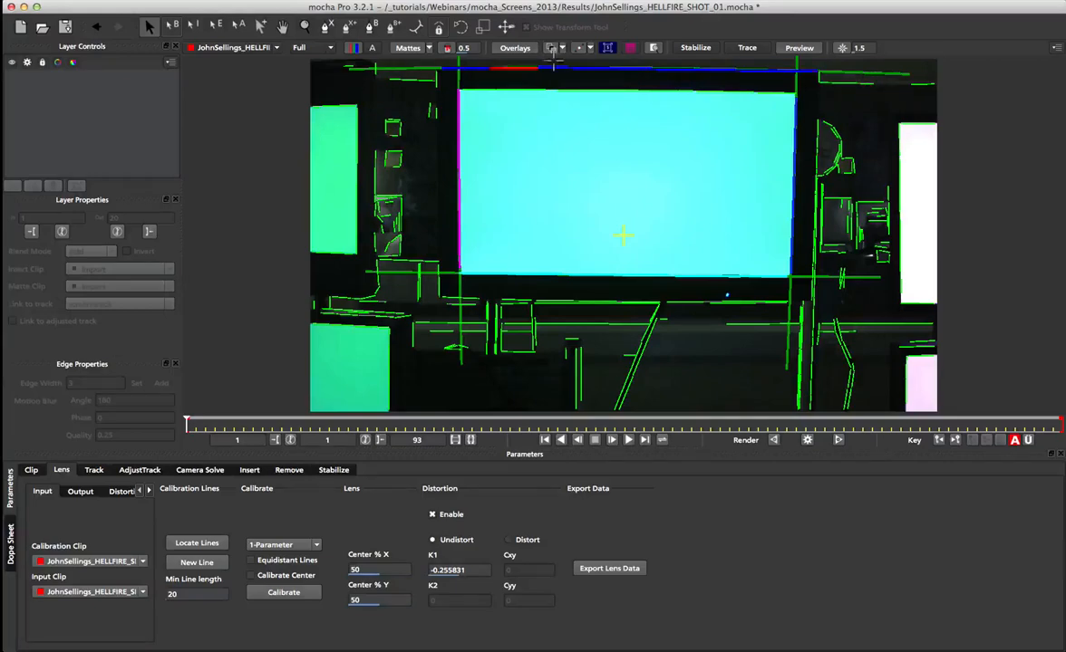
Check the calibration with the distortion grid and an undistorted render, and return the viewer to the original clip
click(630, 50)
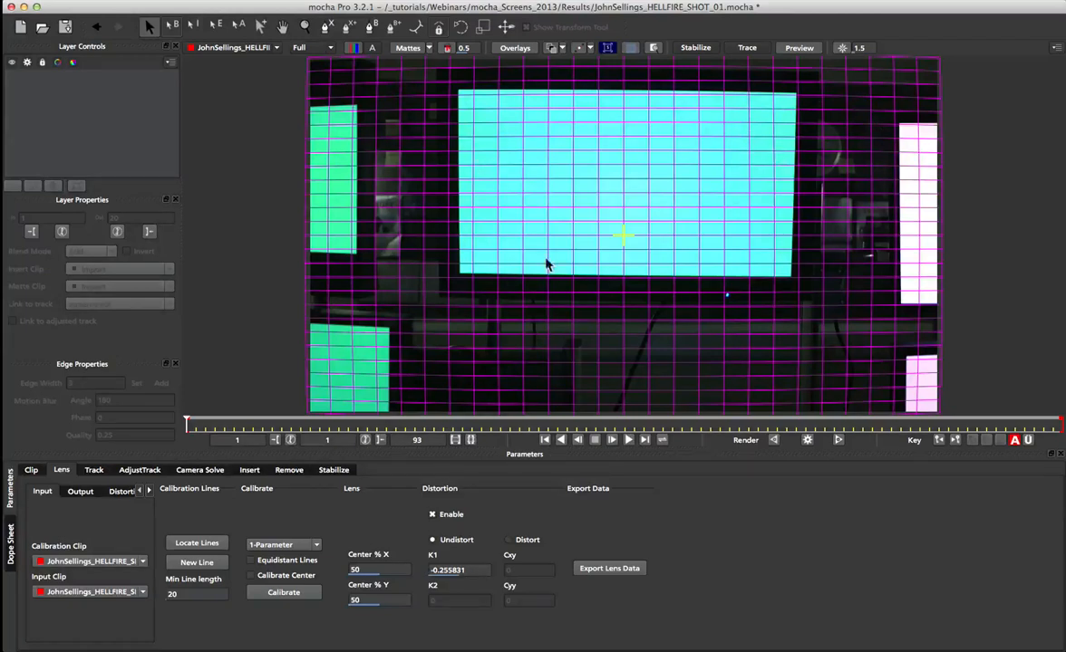
click(632, 53)
click(806, 439)
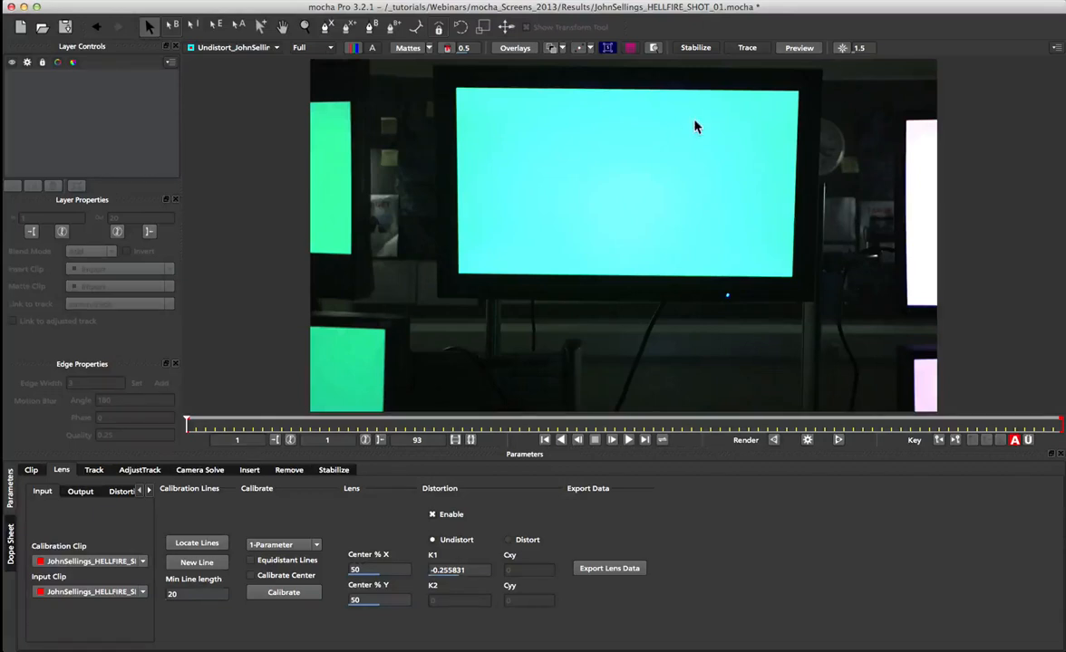
click(236, 48)
click(238, 63)
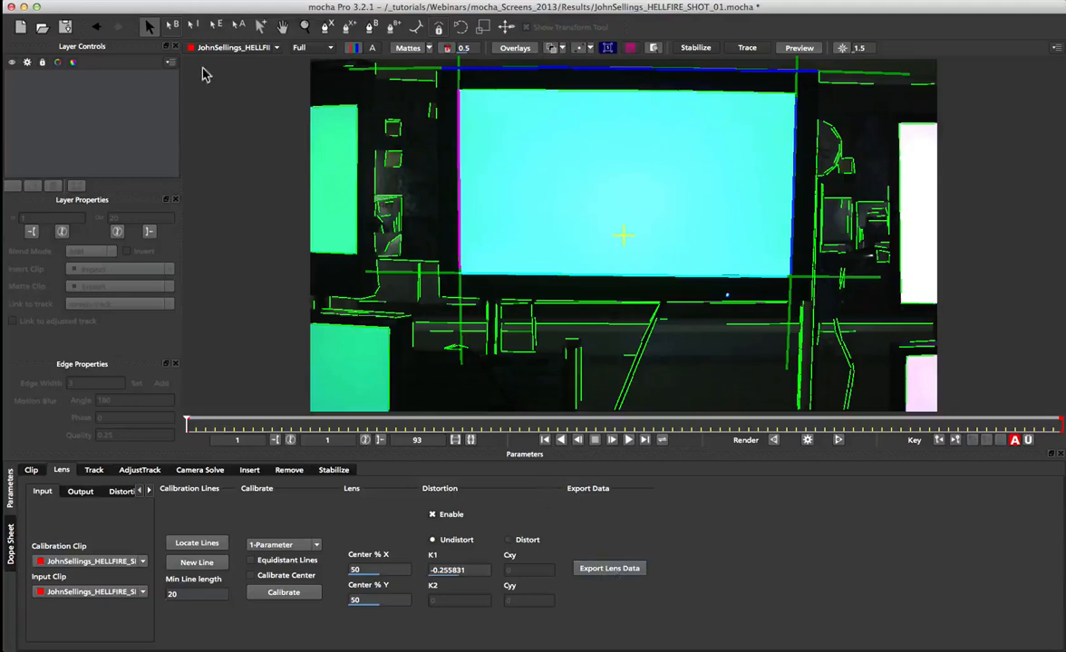
Draw a closed four-point X-spline around the outer frame of the central monitor
key(z)
key(x)
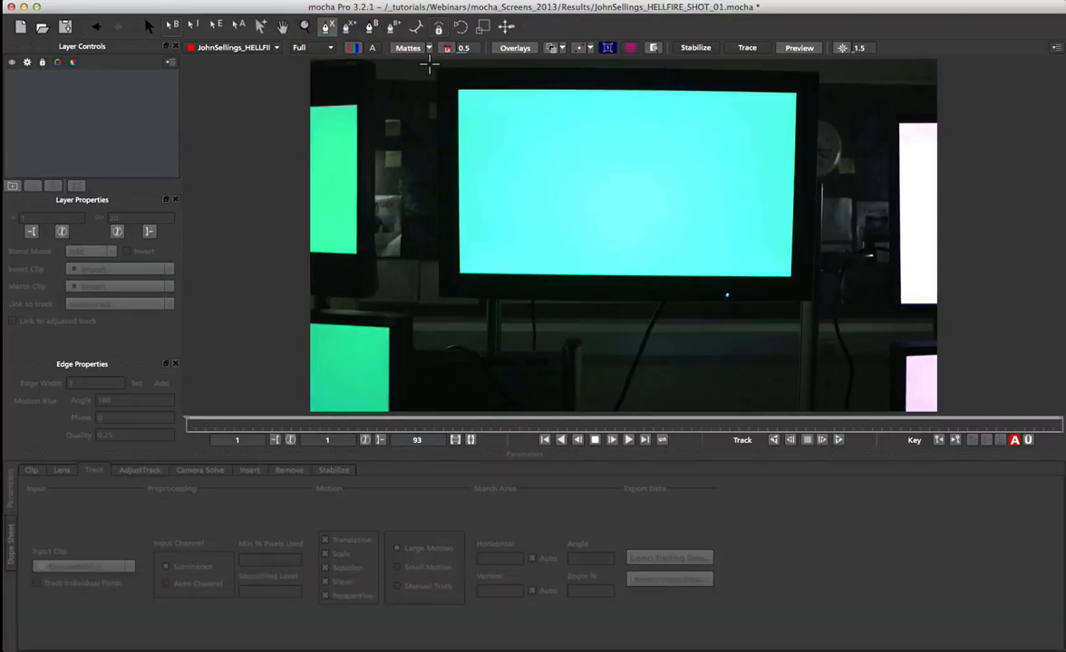
click(430, 63)
click(430, 302)
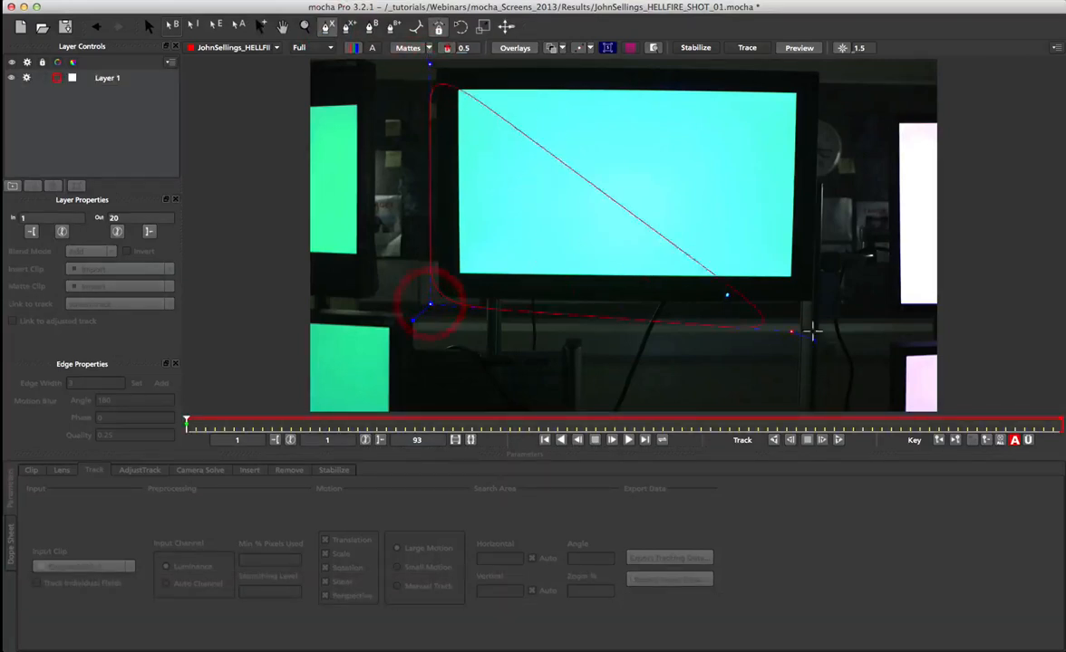
click(822, 314)
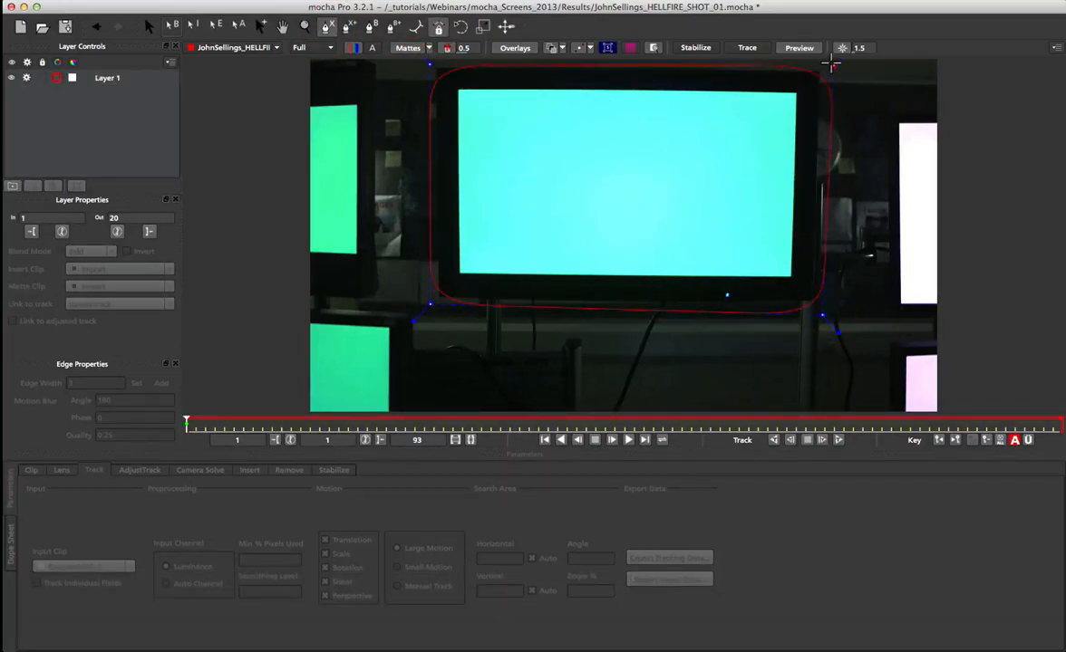
click(832, 64)
right_click(832, 64)
Brighten the viewer to 1.8 and move the spline's corner points outward for more room around the monitor frame
click(843, 48)
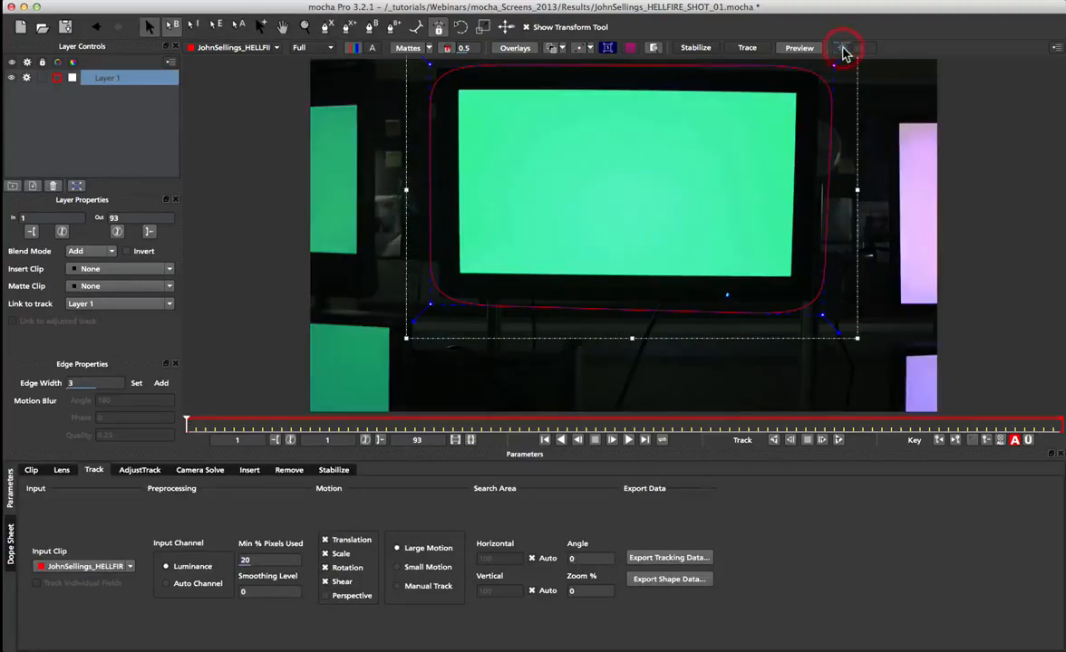
click(843, 48)
drag(859, 48, 875, 63)
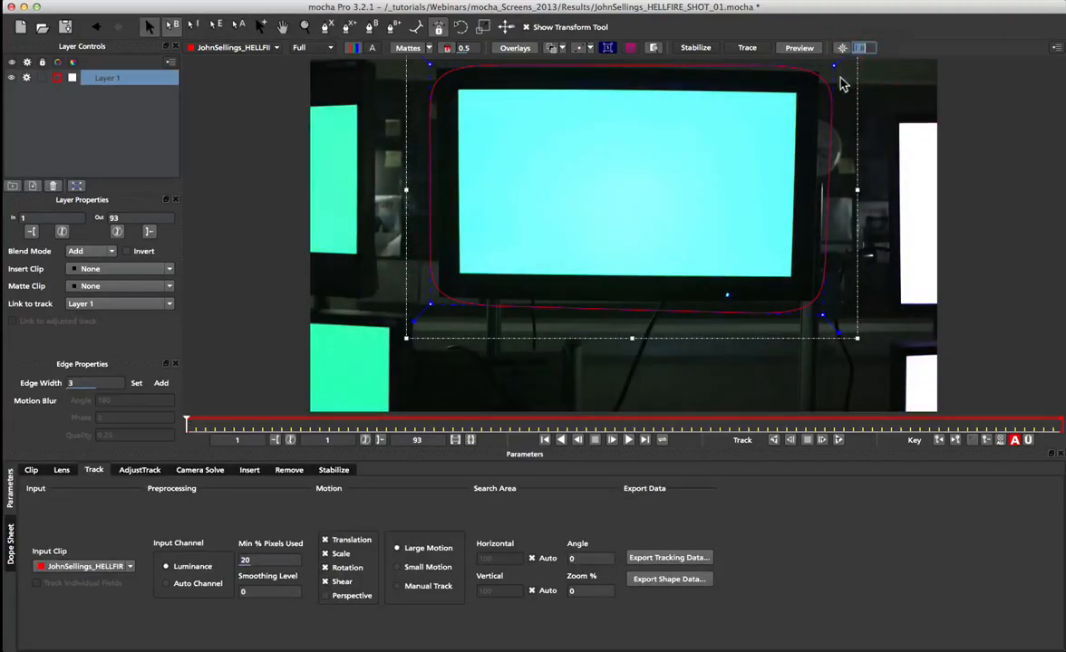
key(x)
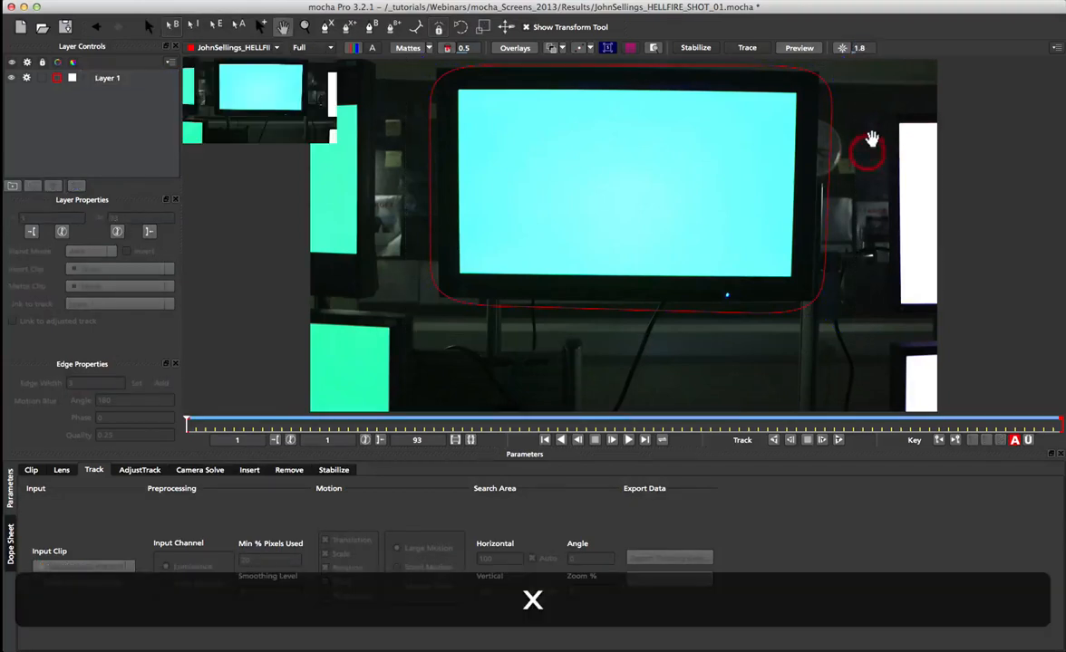
drag(868, 148, 827, 174)
drag(798, 111, 791, 102)
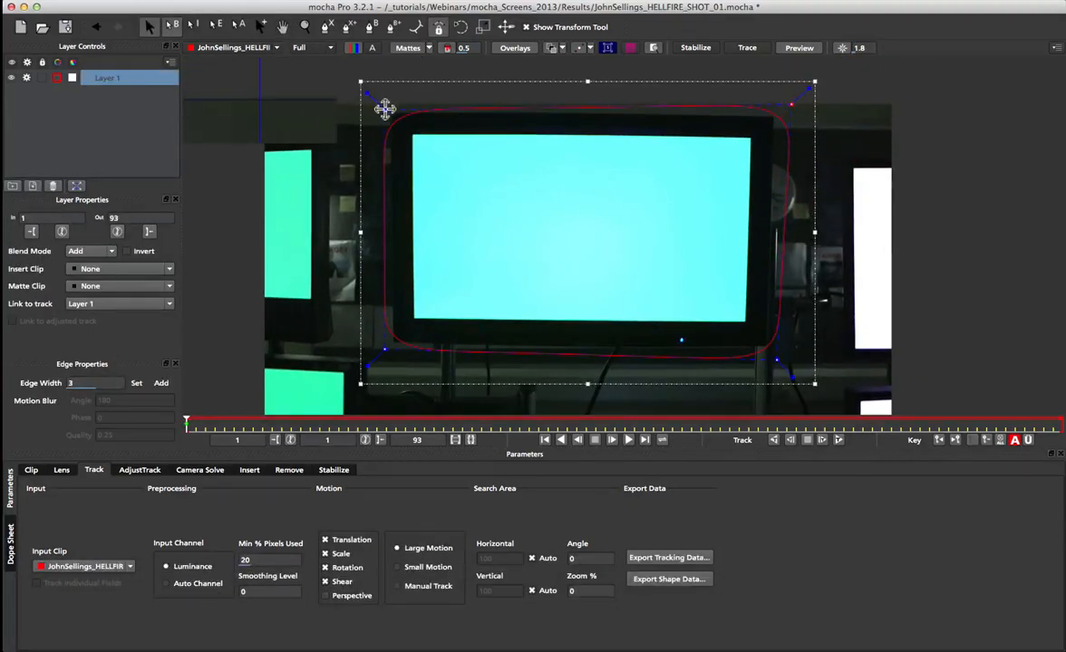
drag(381, 110, 369, 100)
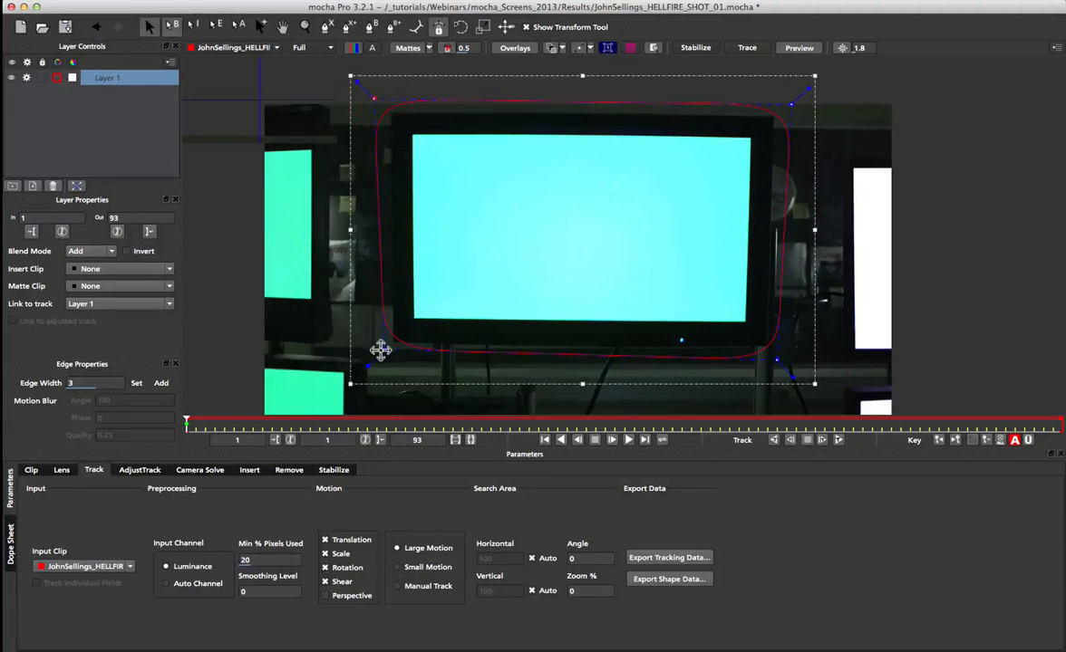
drag(379, 351, 371, 357)
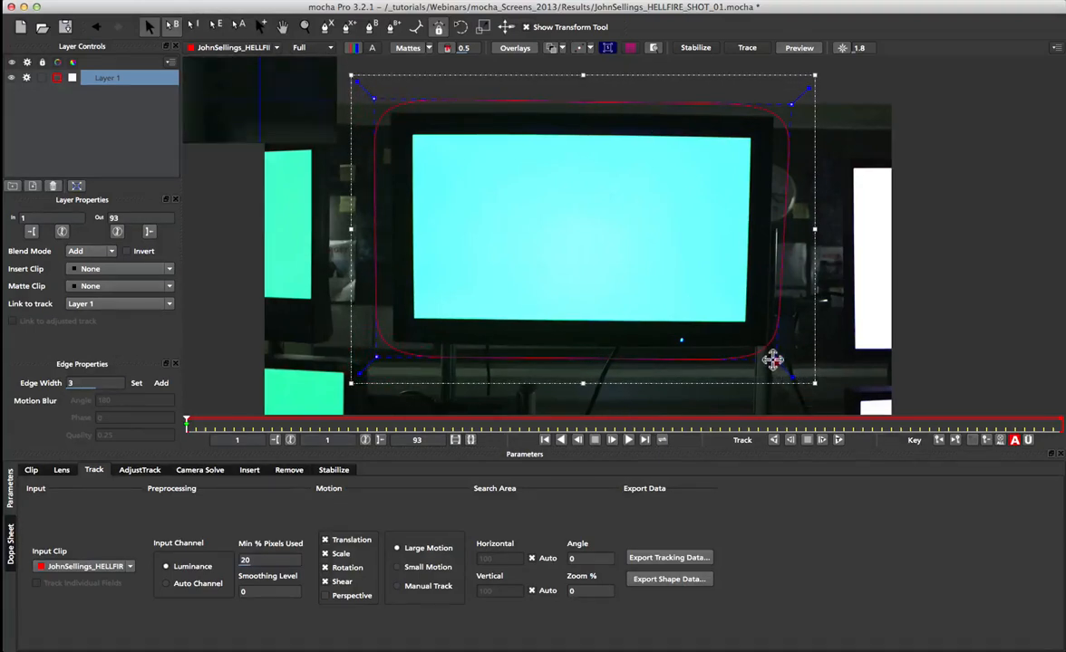
drag(771, 360, 783, 364)
Show the planar surface and grid, and align the surface's four corners with the corners of the green screen
click(607, 48)
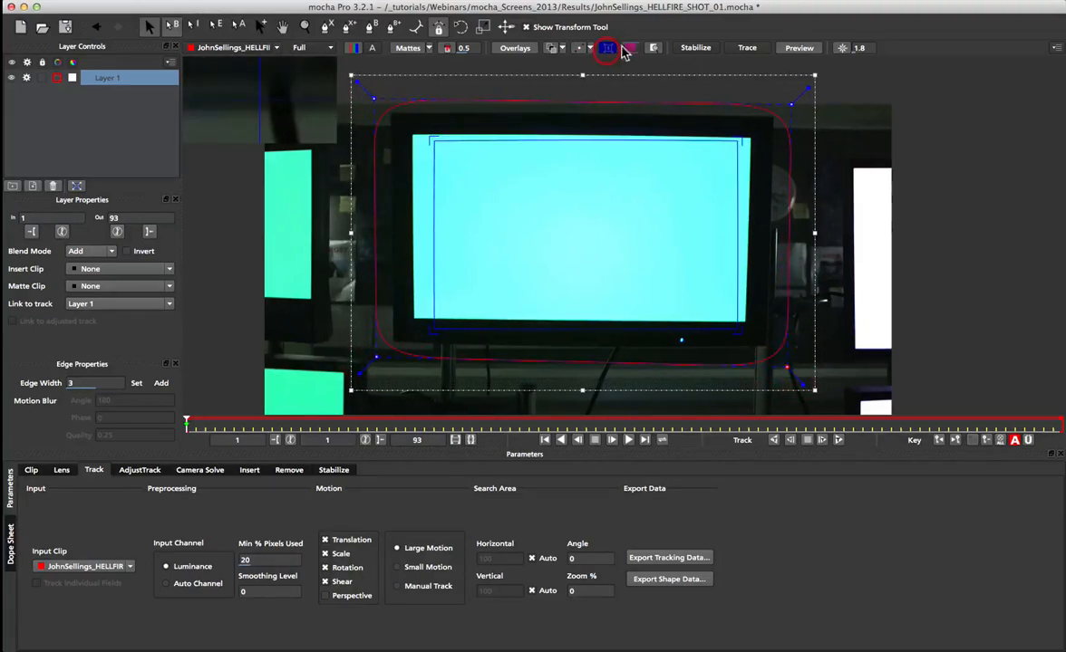
drag(433, 131, 412, 134)
drag(736, 140, 750, 139)
drag(736, 331, 743, 317)
drag(415, 319, 409, 319)
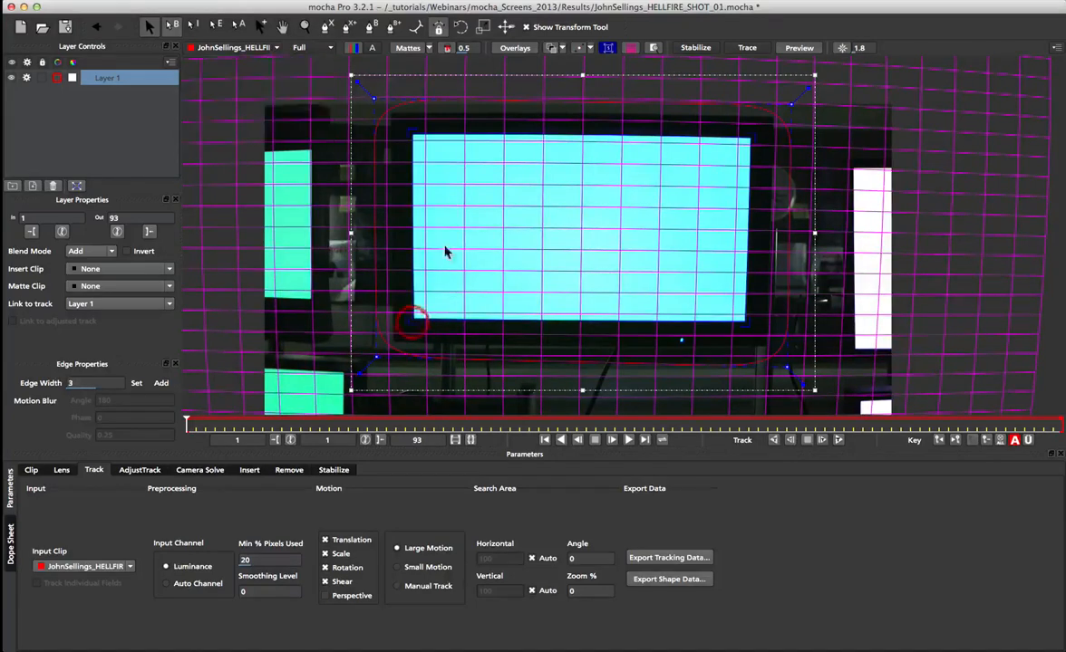
drag(409, 133, 408, 136)
drag(748, 135, 746, 136)
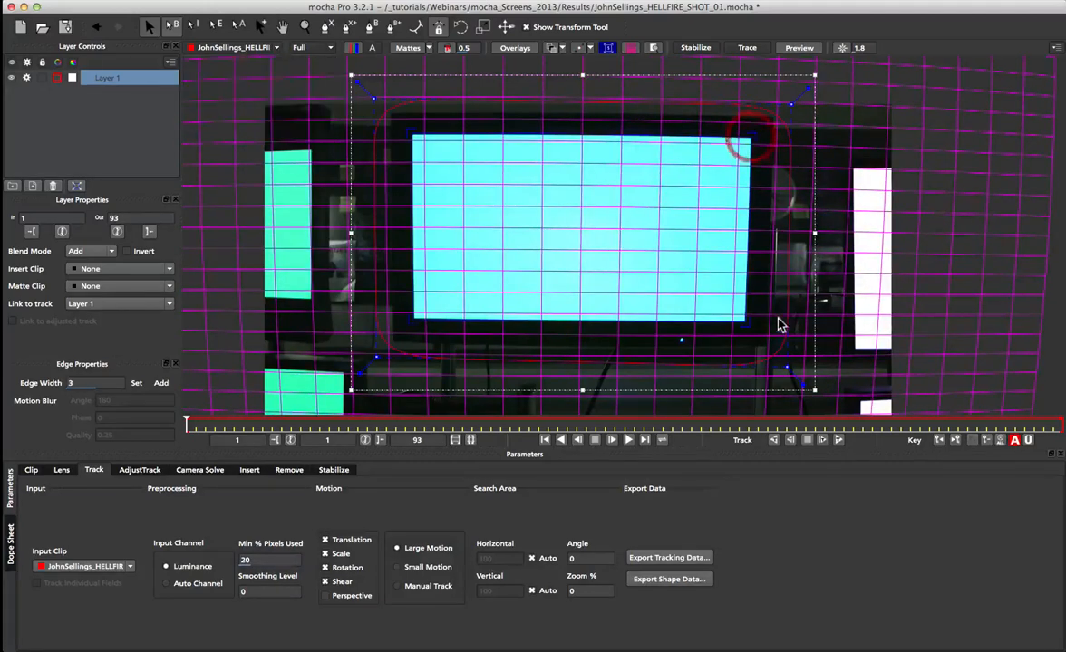
drag(745, 321, 744, 324)
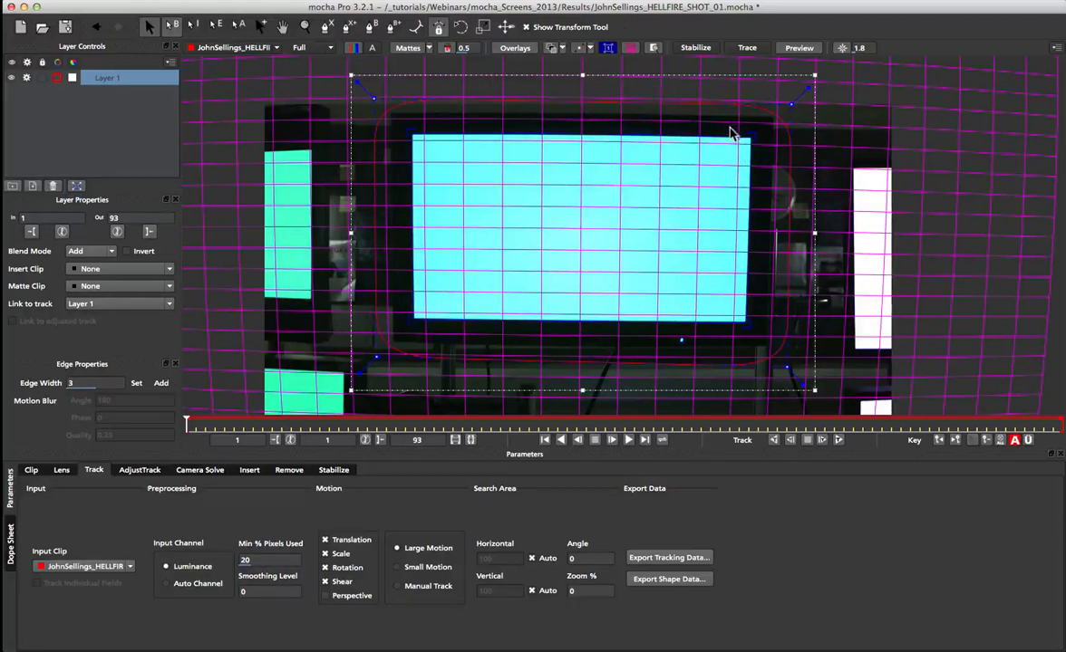
Set the minimum percentage of pixels used to 90 and include Perspective in the tracked motion
double_click(253, 562)
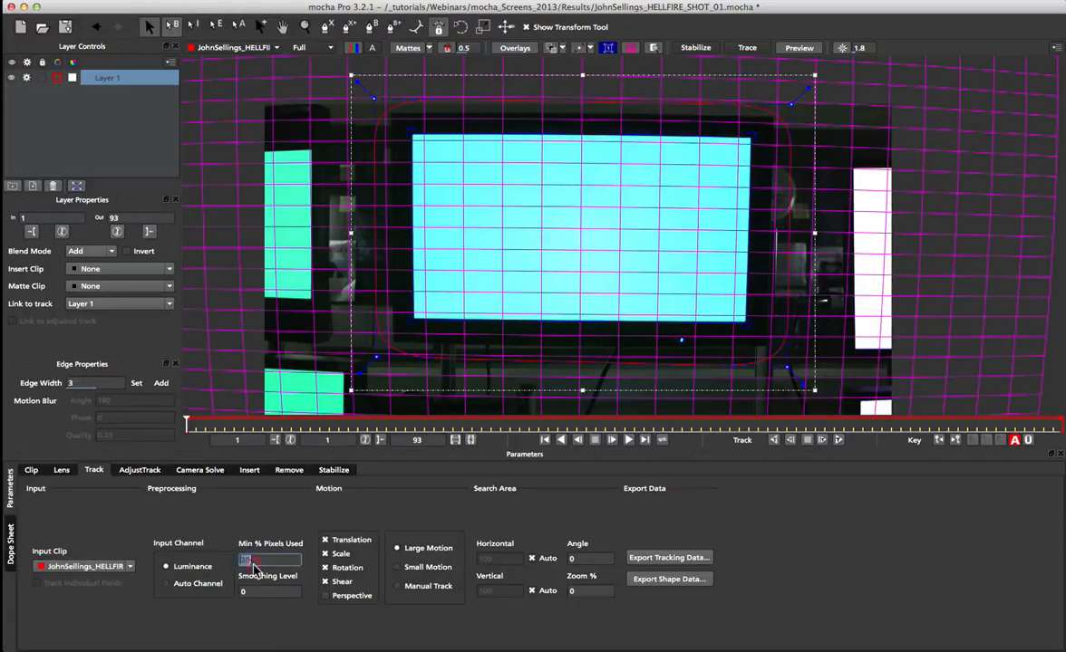
text(90)
key(Return)
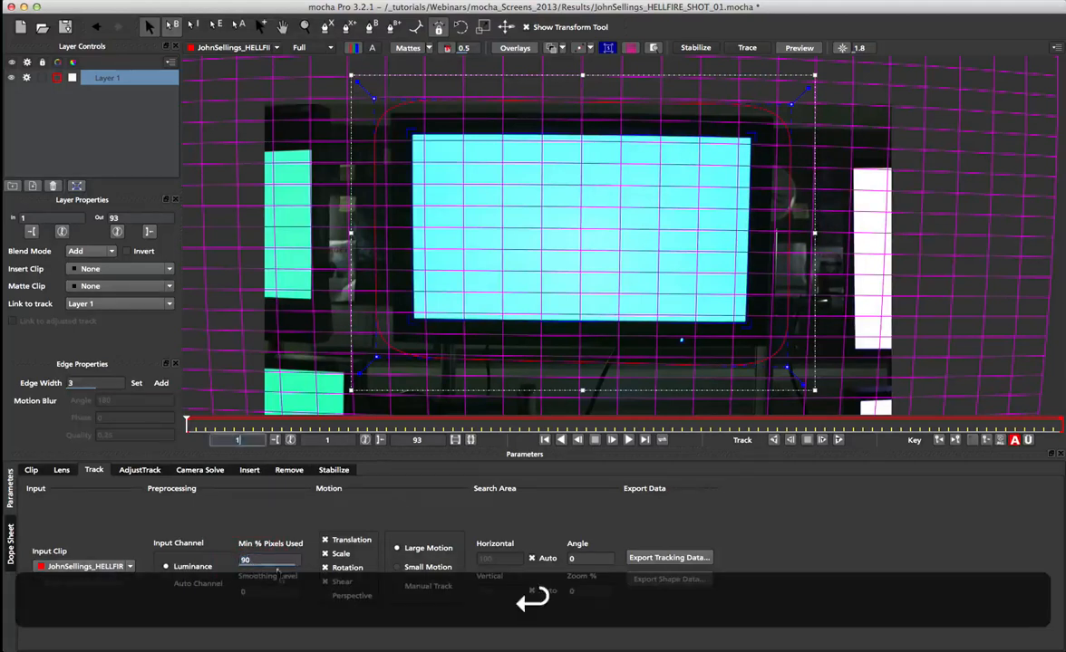
click(352, 596)
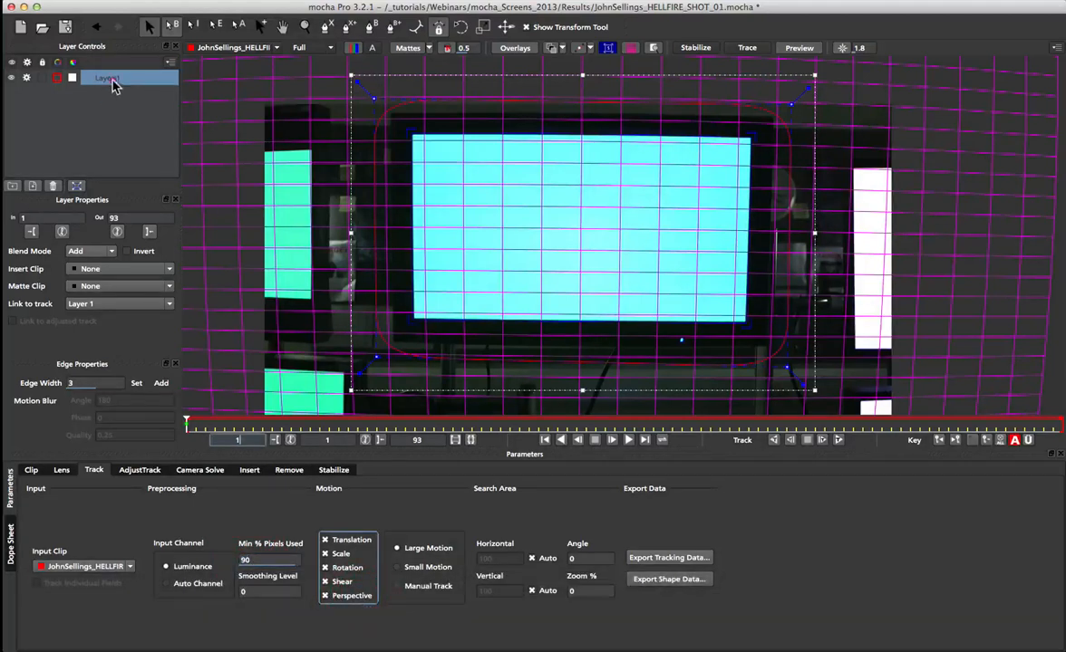
Rename the monitor layer as "screen track" and track it forwards from frame 1
double_click(111, 81)
text(screen tr)
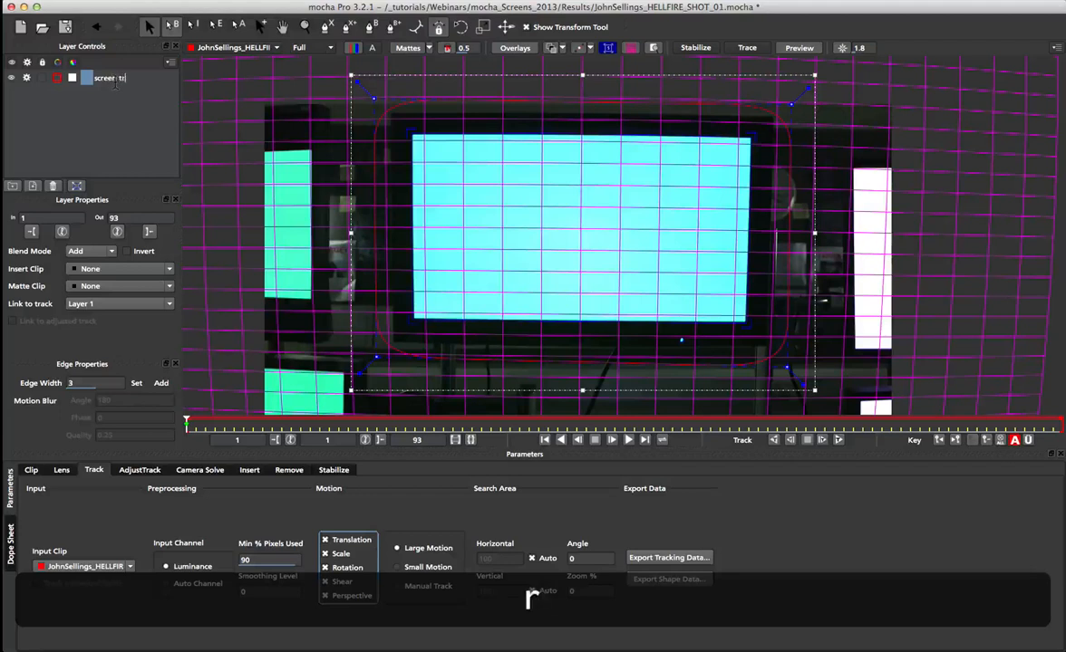
text(ack)
key(Return)
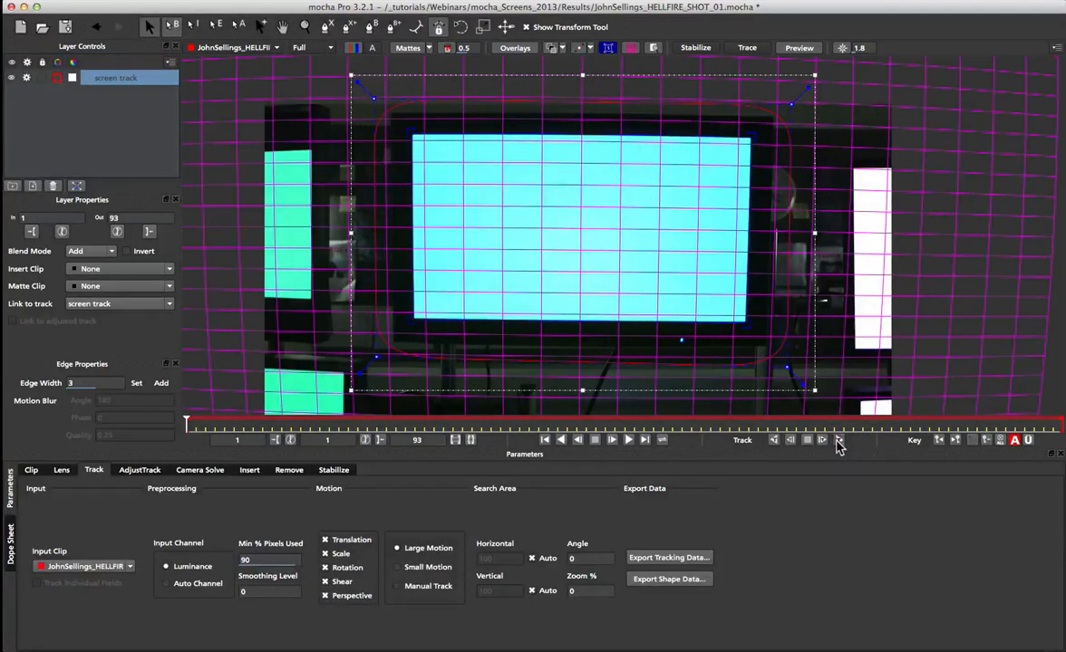
click(838, 440)
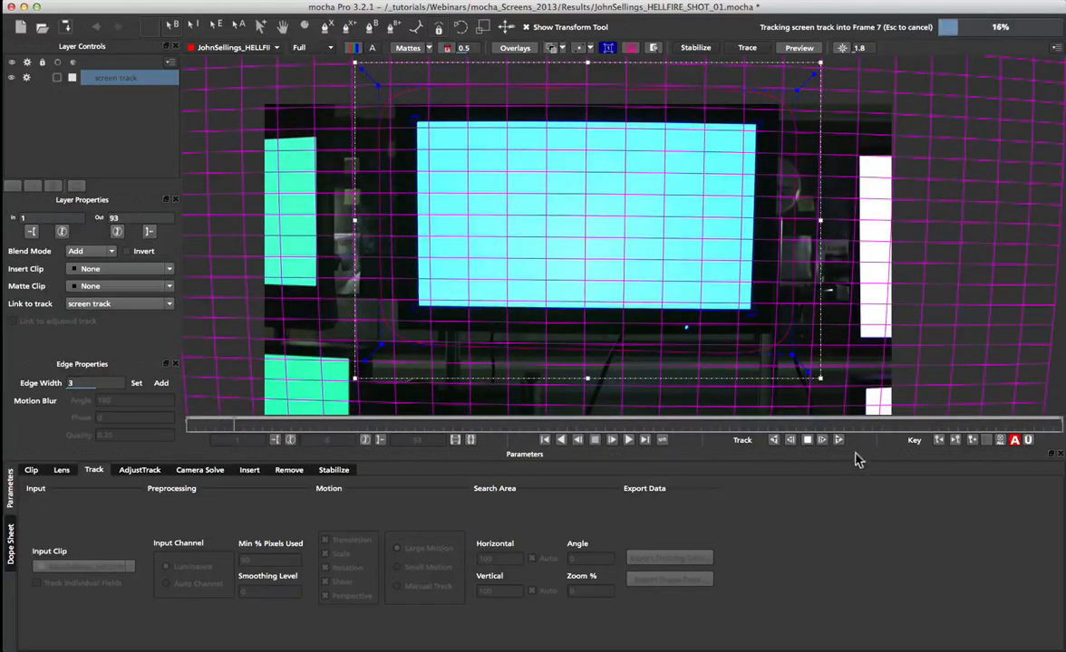
Stop the track at frame 7, add a second X-spline to the layer around the detail below the monitor, and check both shapes with mattes
click(807, 441)
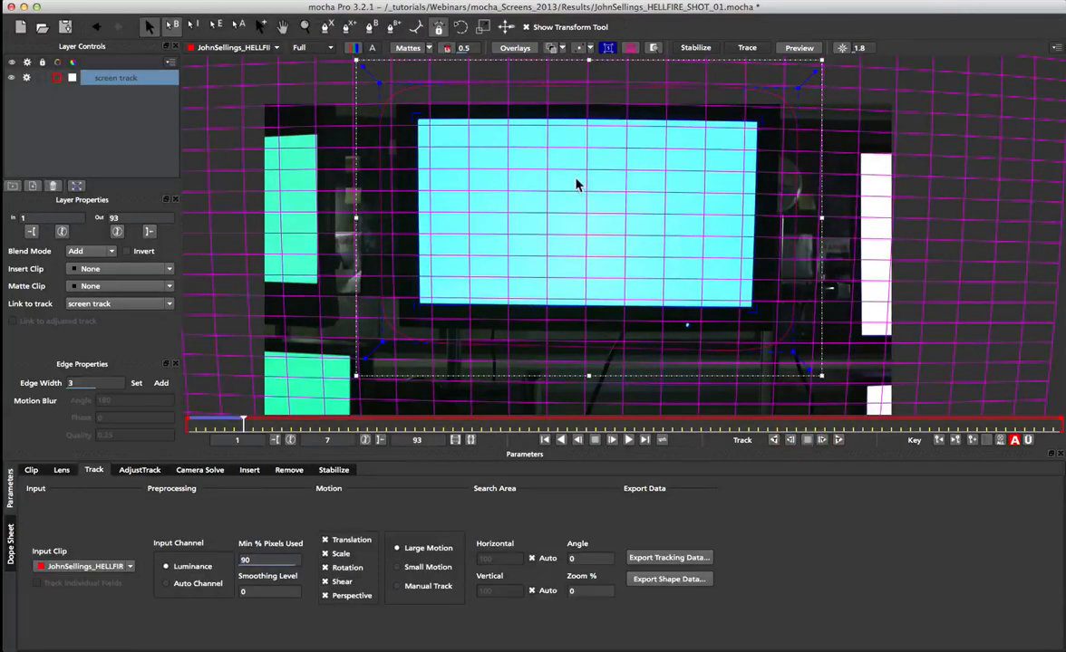
key(x)
drag(589, 327, 619, 214)
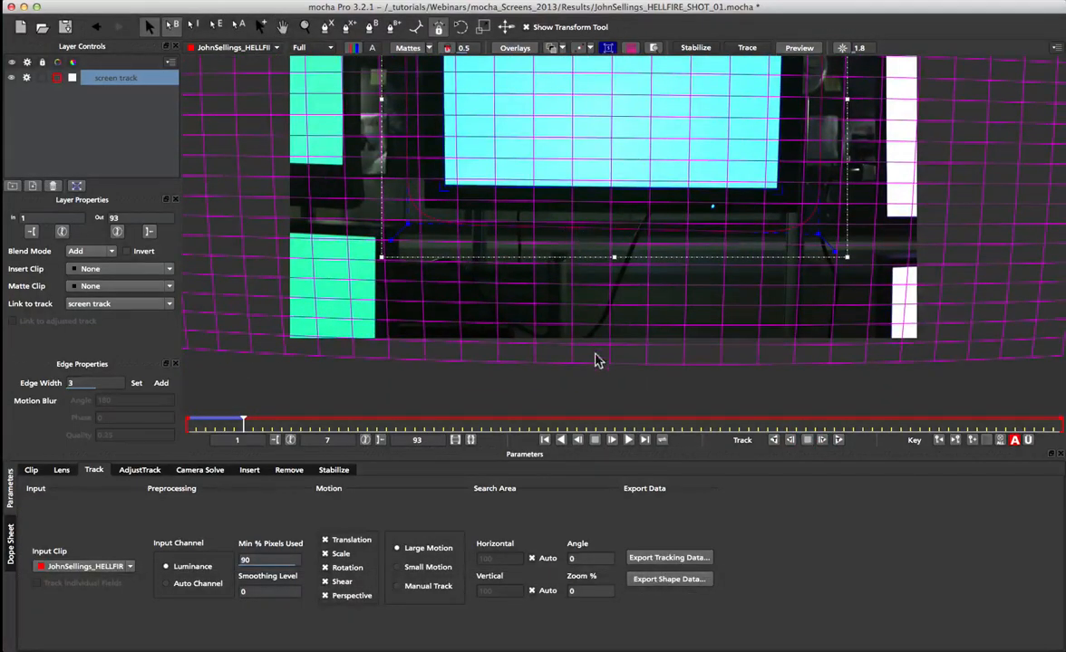
click(348, 27)
click(419, 235)
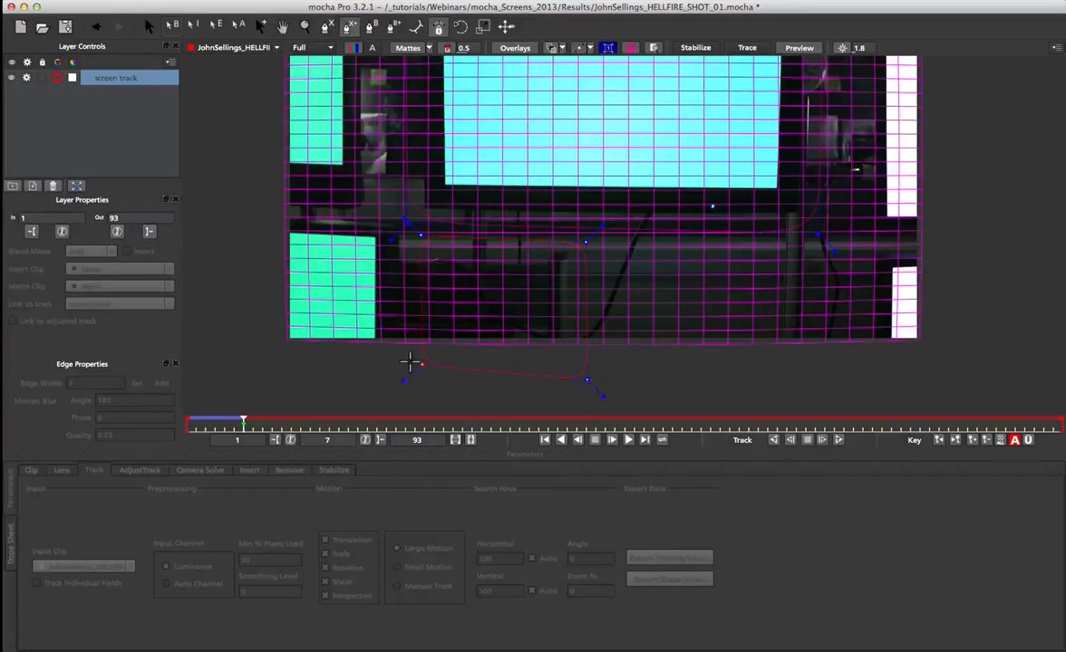
click(406, 363)
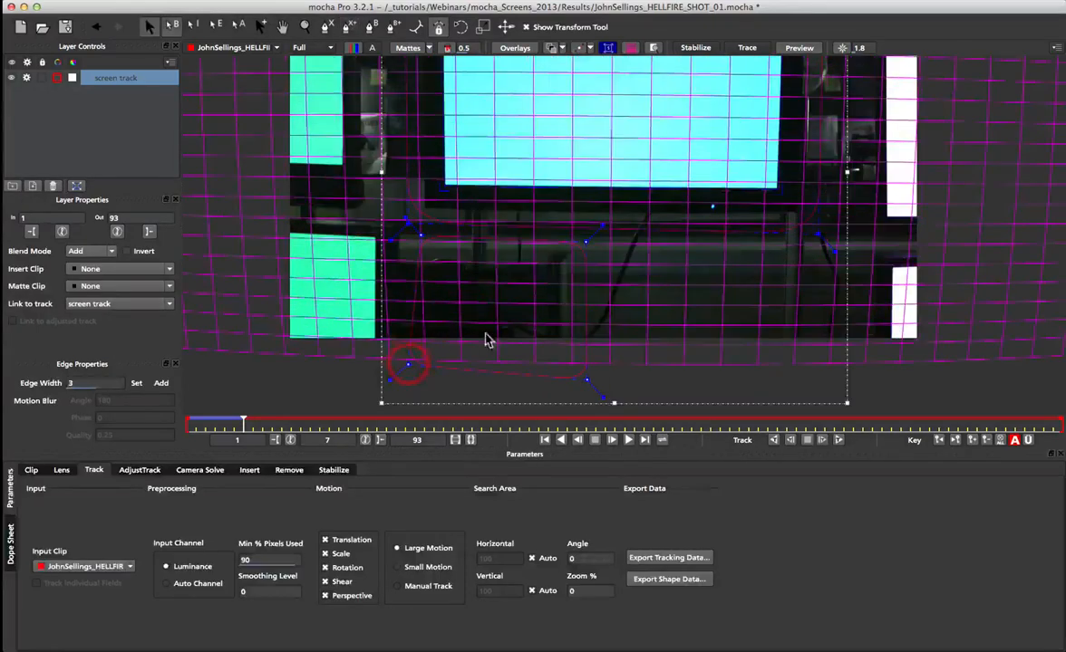
click(405, 47)
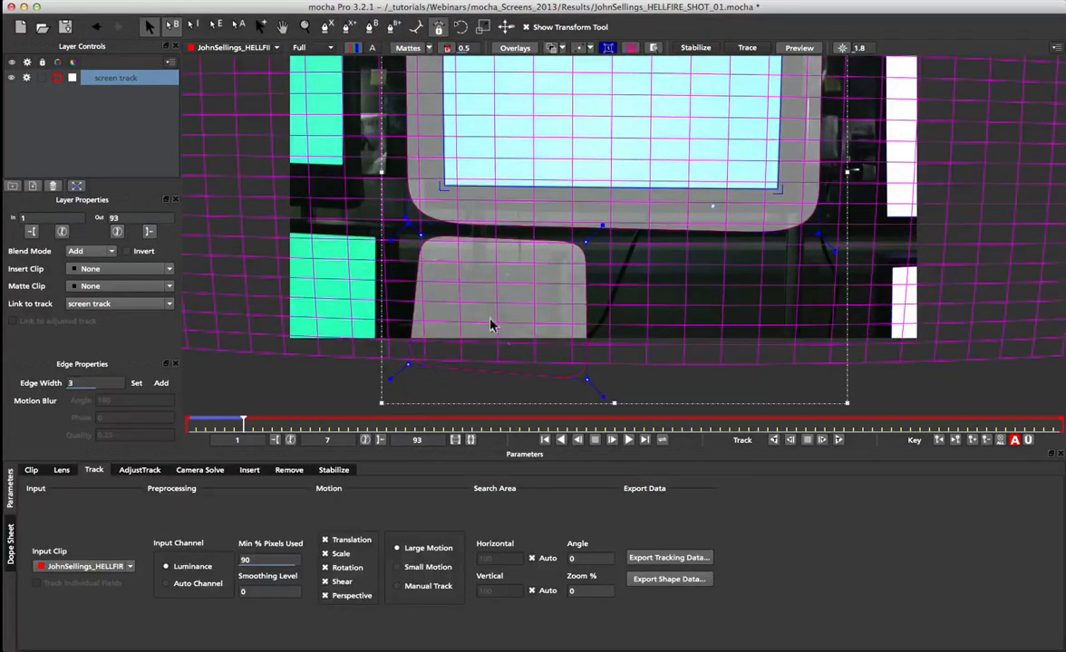
click(417, 50)
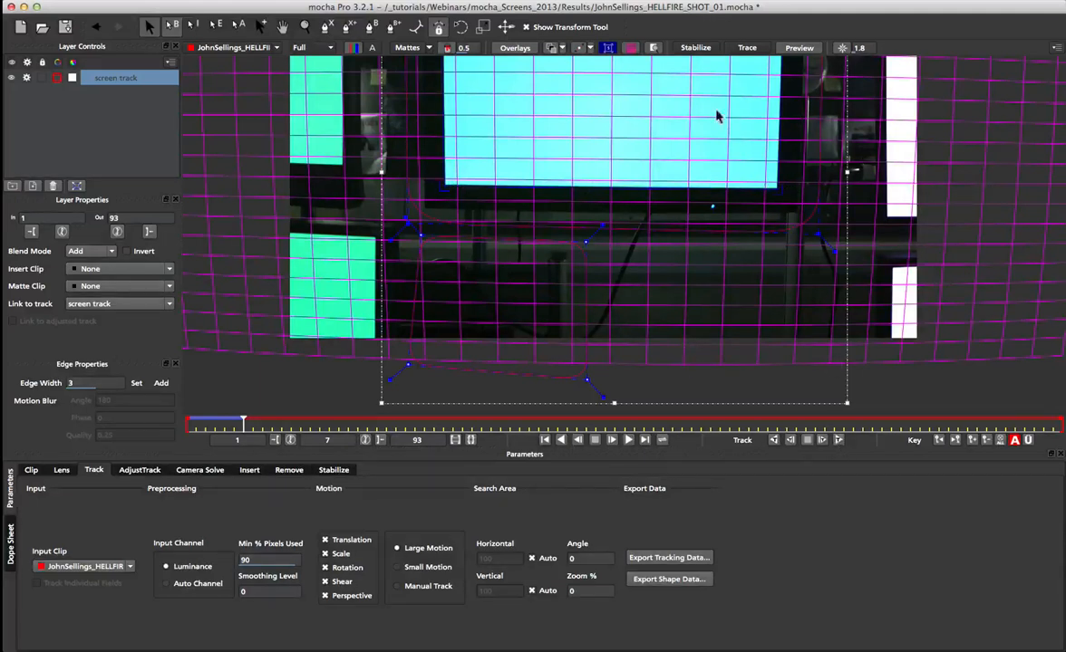
Resume tracking the screen track layer forwards to the end of the clip and scrub through the frames to check the surface
click(838, 441)
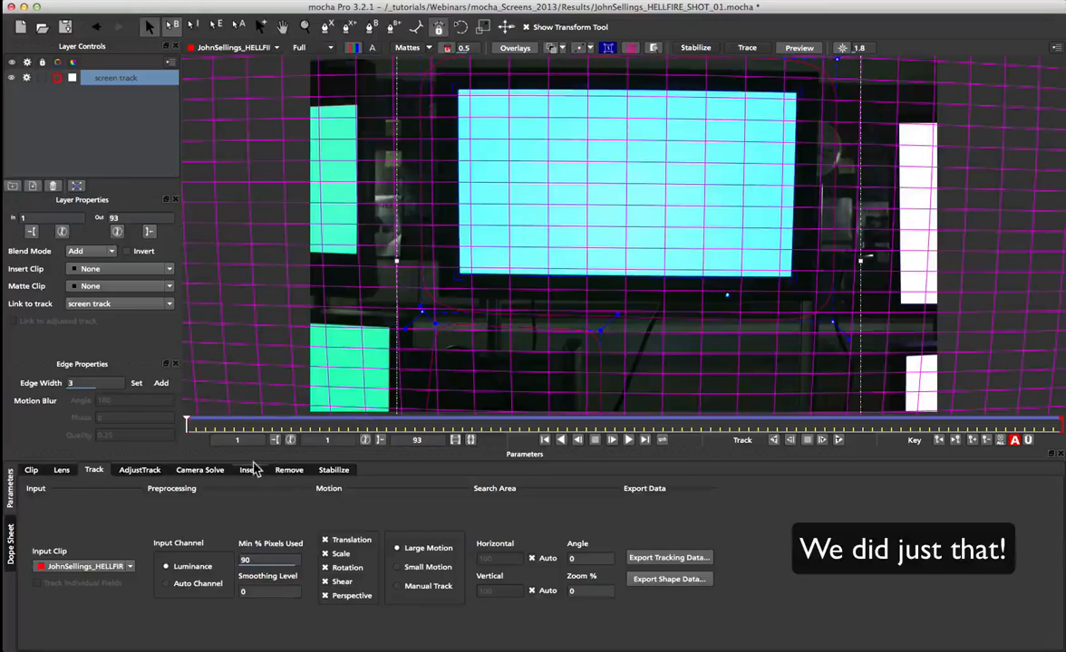
drag(186, 425, 790, 450)
click(789, 440)
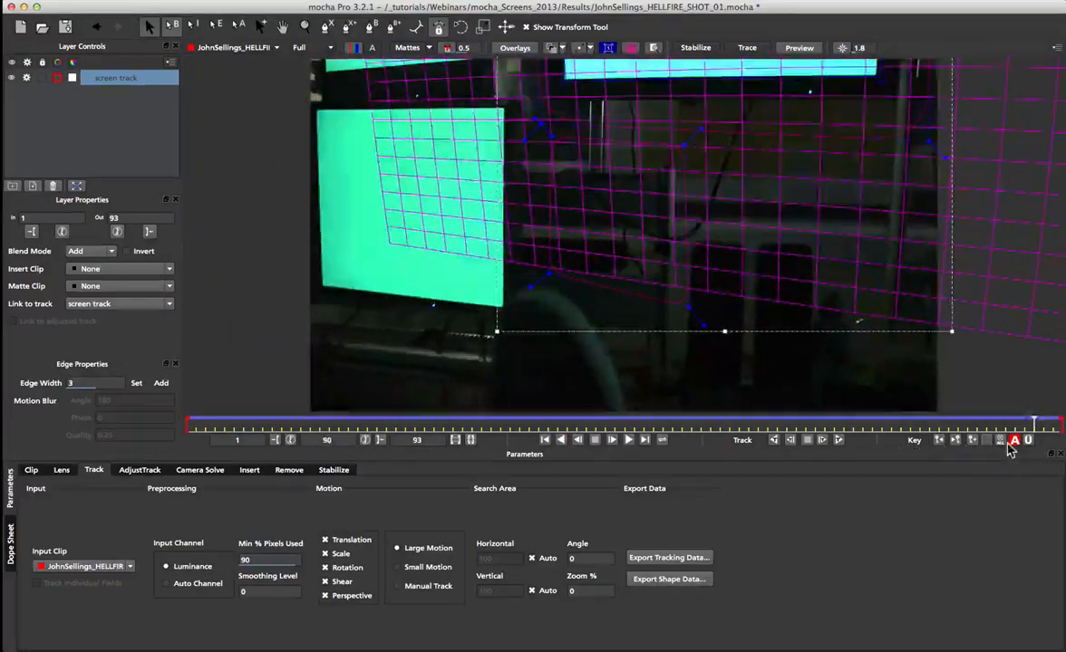
In AdjustTrack, auto-nudge the surface's lower-left and lower-right corners at frame 93 and scrub back to frame 1
click(127, 472)
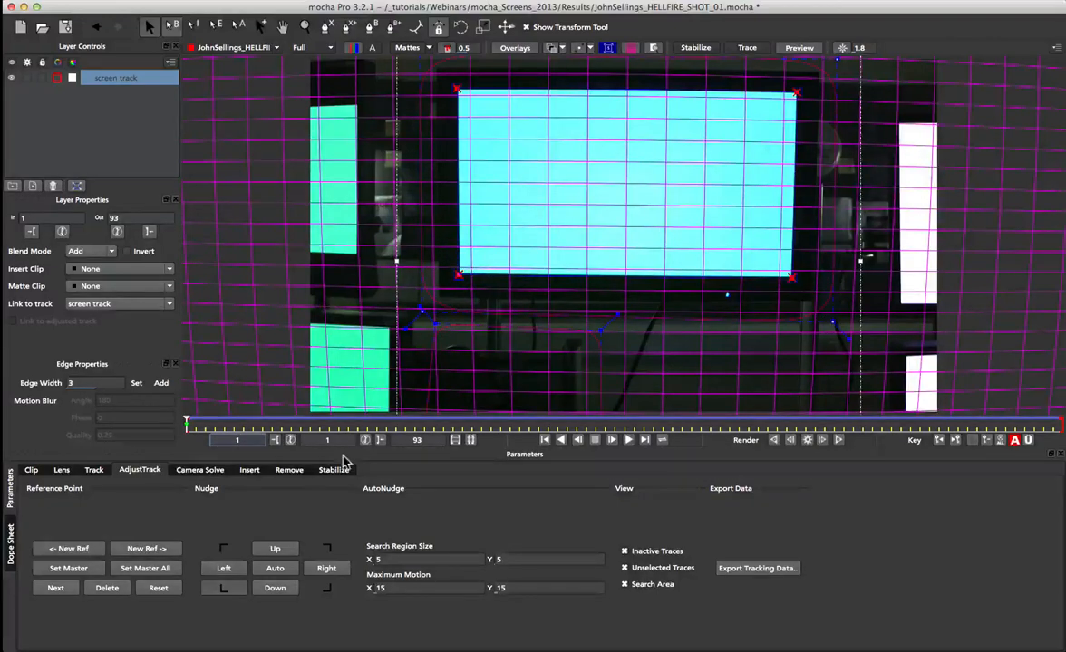
drag(187, 424, 1063, 435)
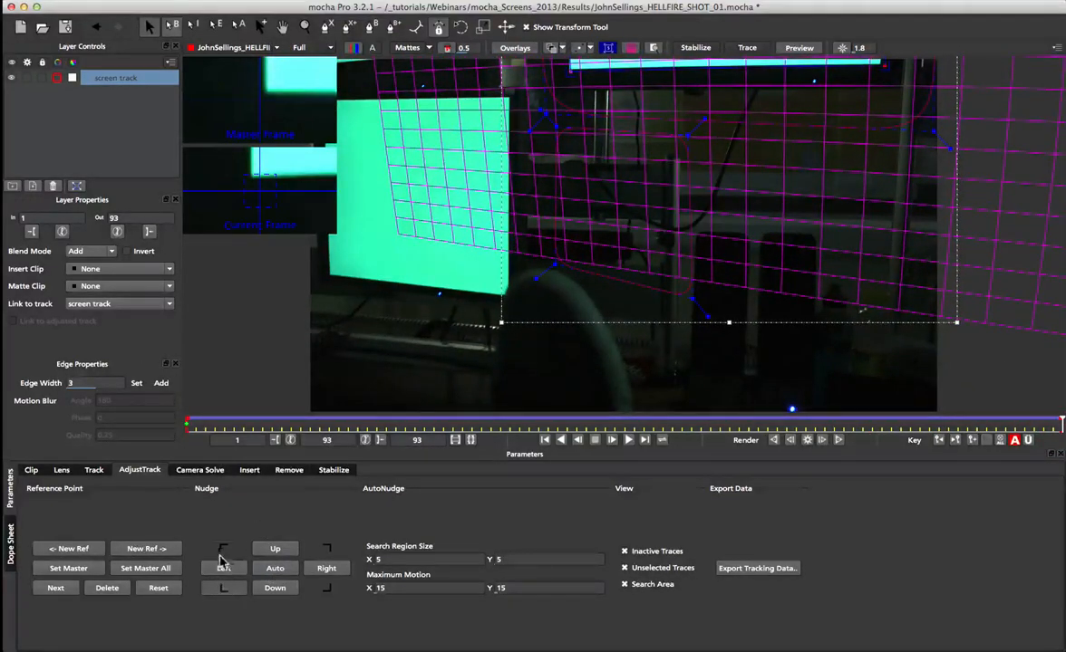
click(274, 569)
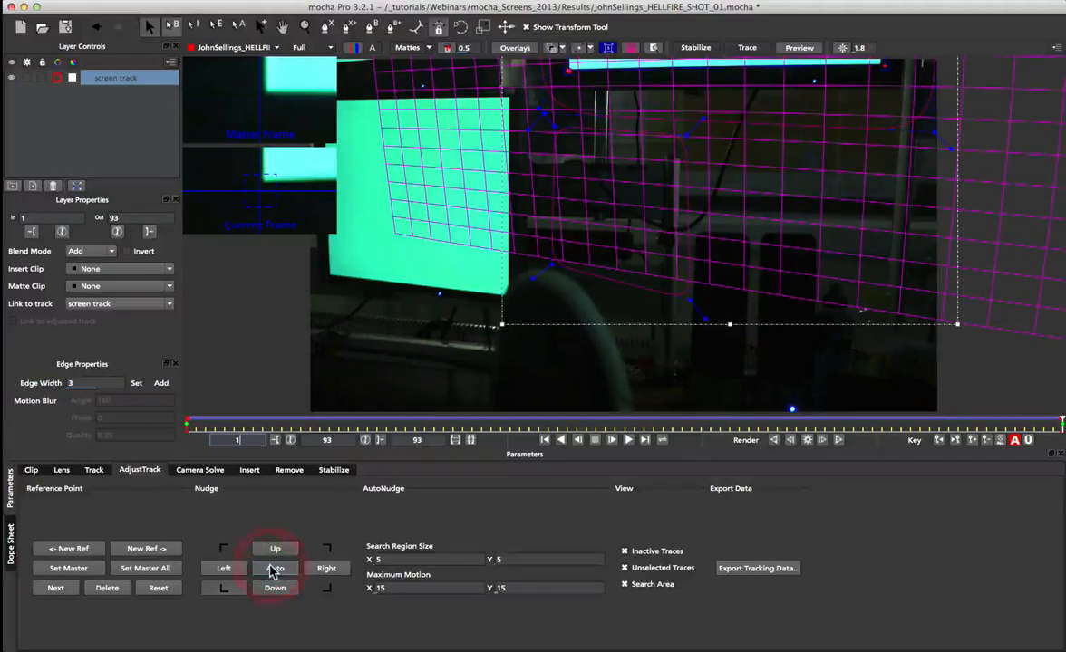
click(327, 588)
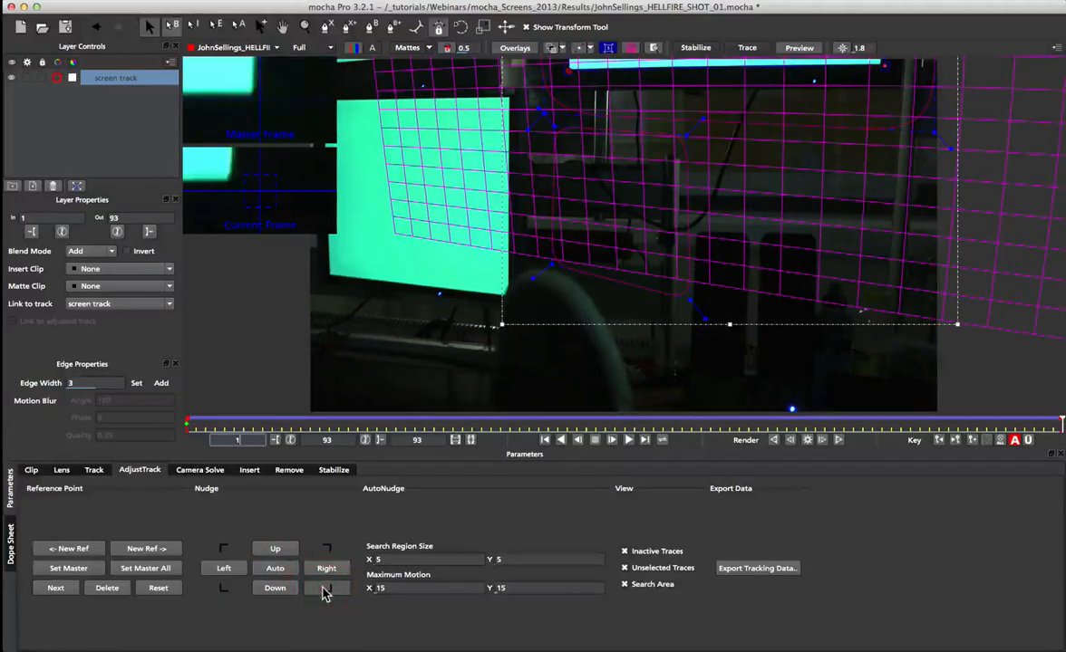
click(275, 569)
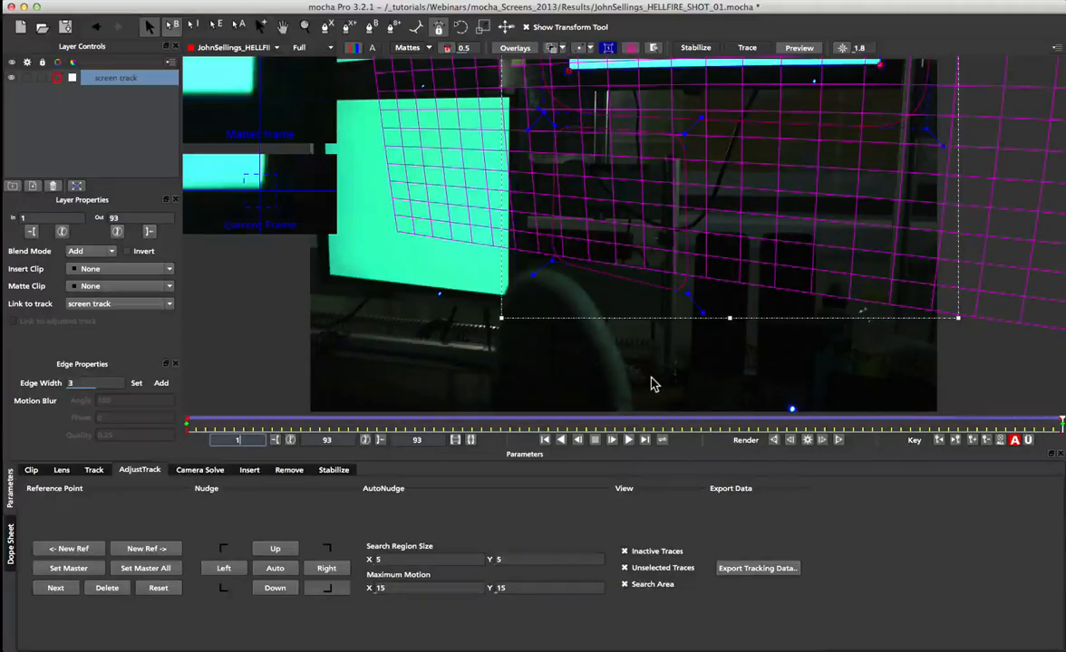
drag(906, 424, 136, 381)
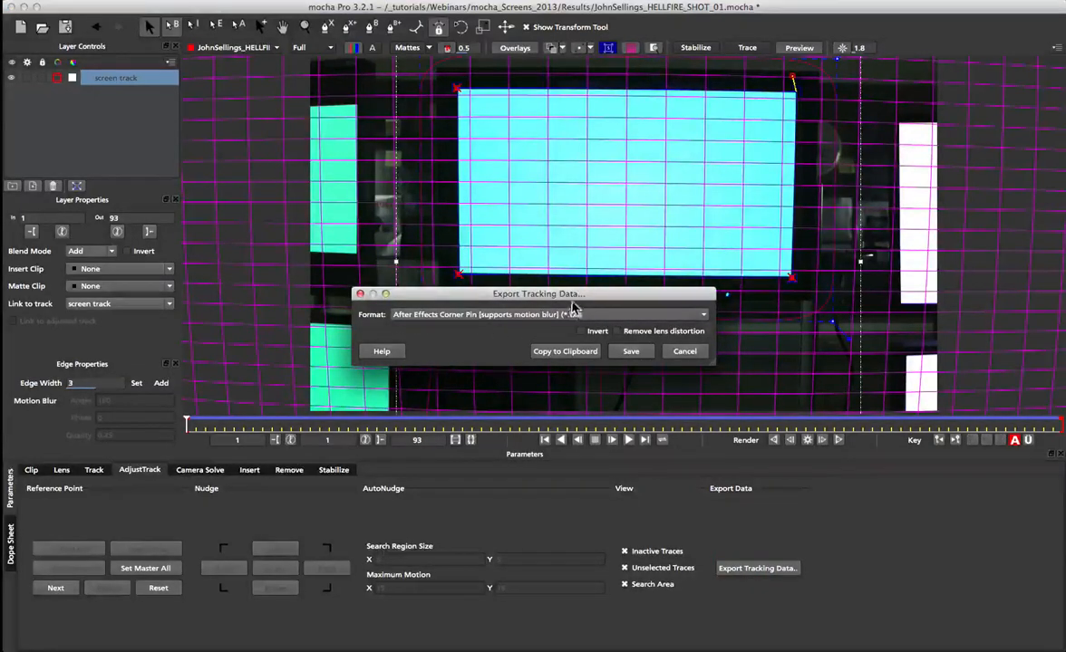
Copy the tracking data to the clipboard as After Effects Corner Pin [supports motion blur] with Remove lens distortion enabled
drag(571, 293, 655, 328)
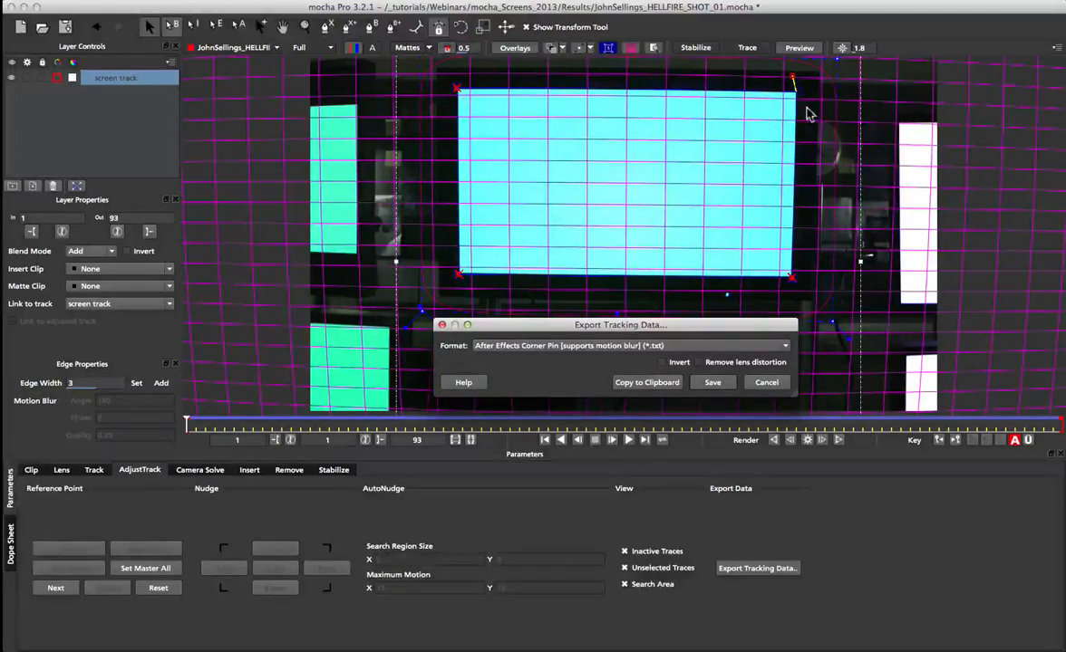
click(743, 367)
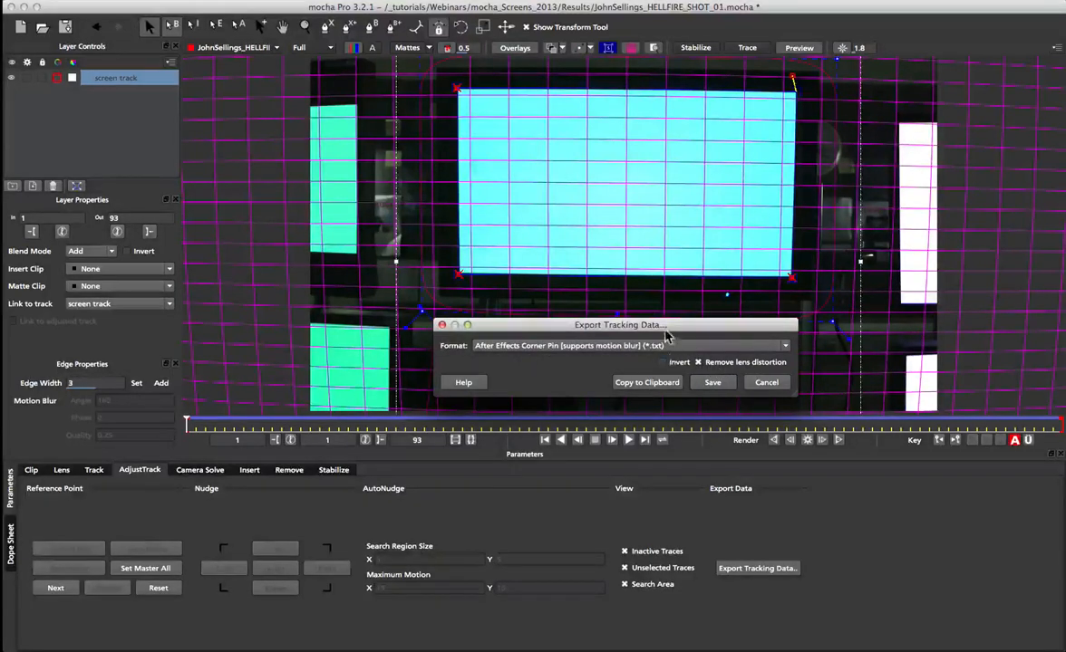
drag(617, 324, 619, 302)
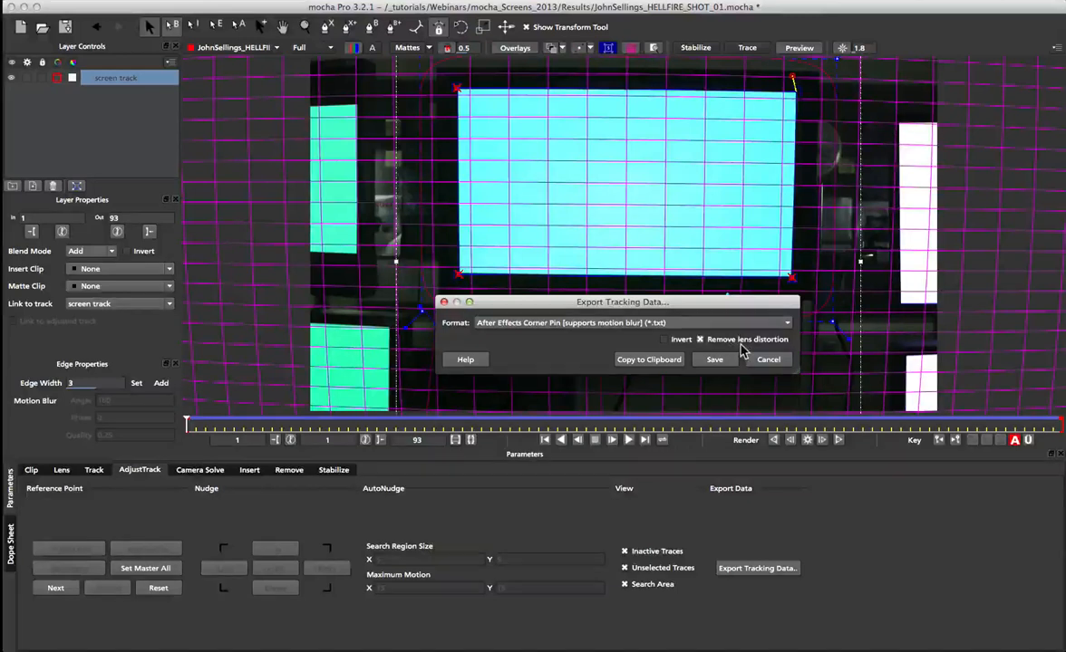
click(647, 360)
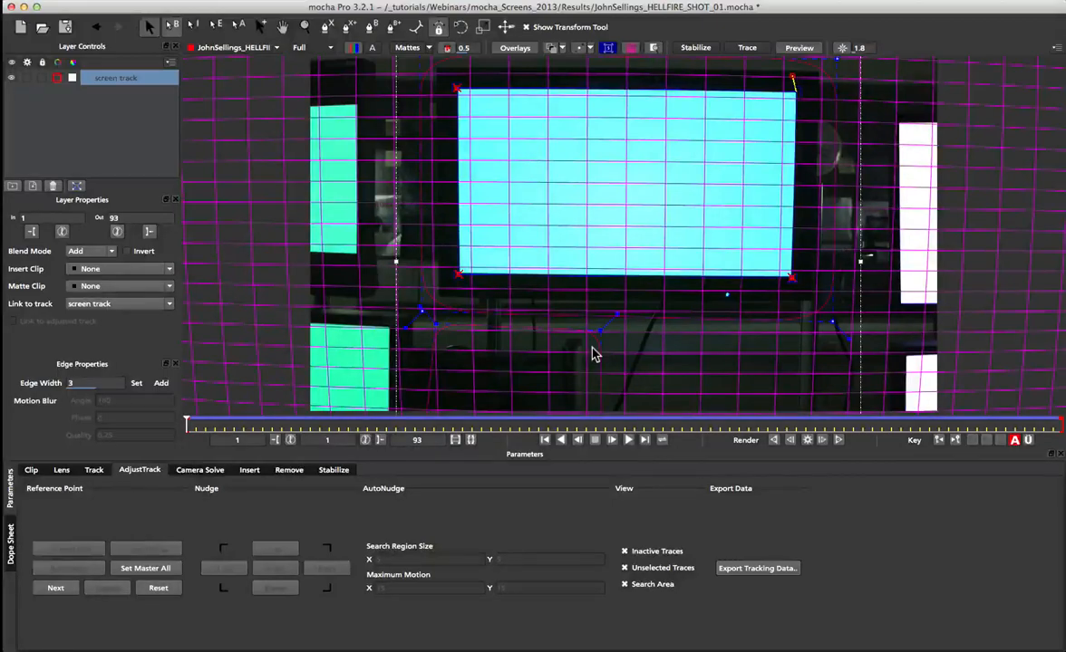
Switch to After Effects and open the recent project hellfire_lens_start.aep
key(super+Tab)
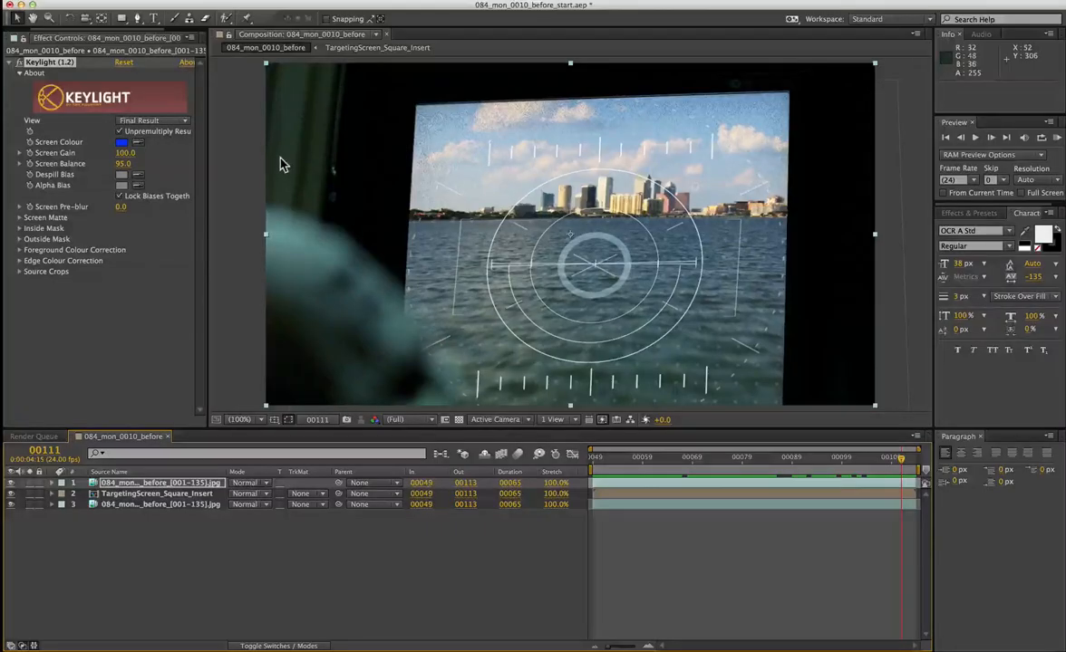
click(102, 4)
mouse_move(154, 33)
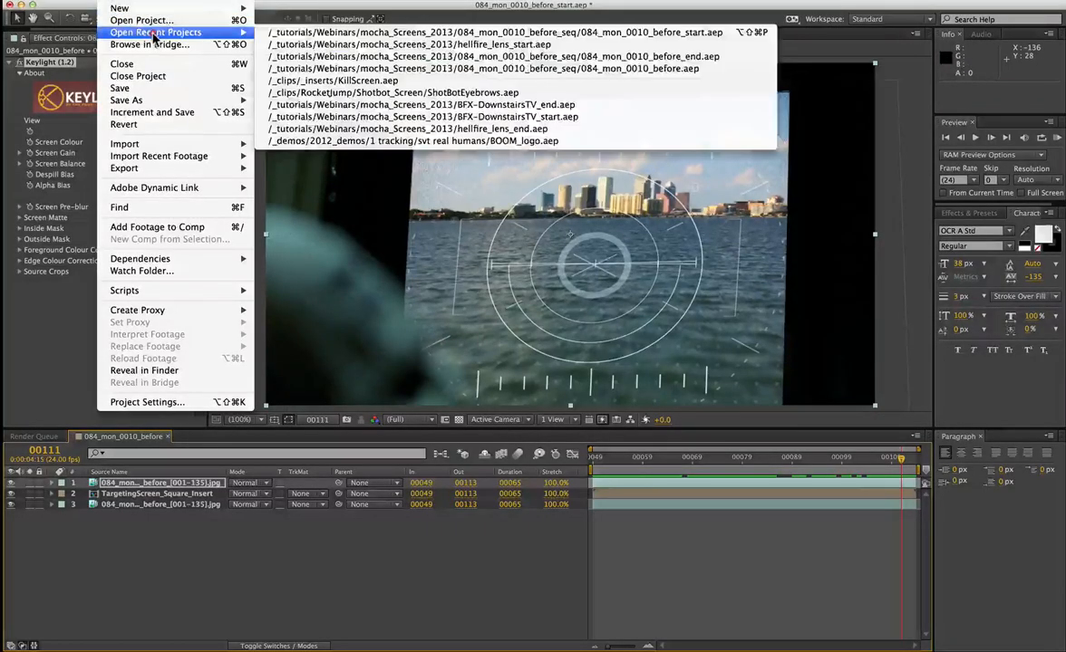
click(489, 45)
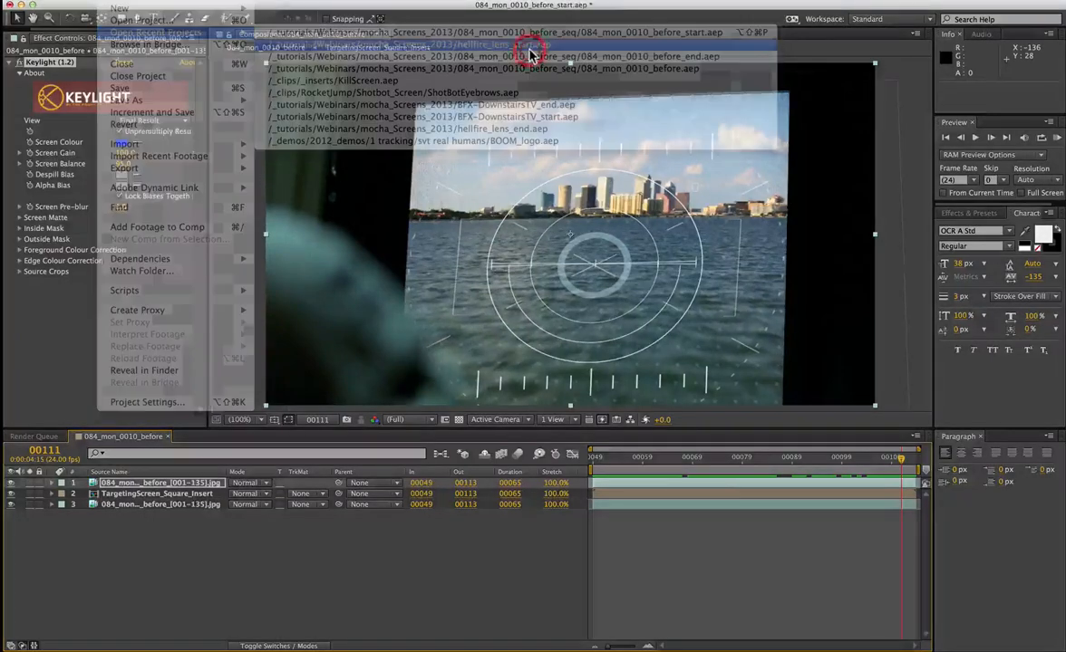
click(508, 349)
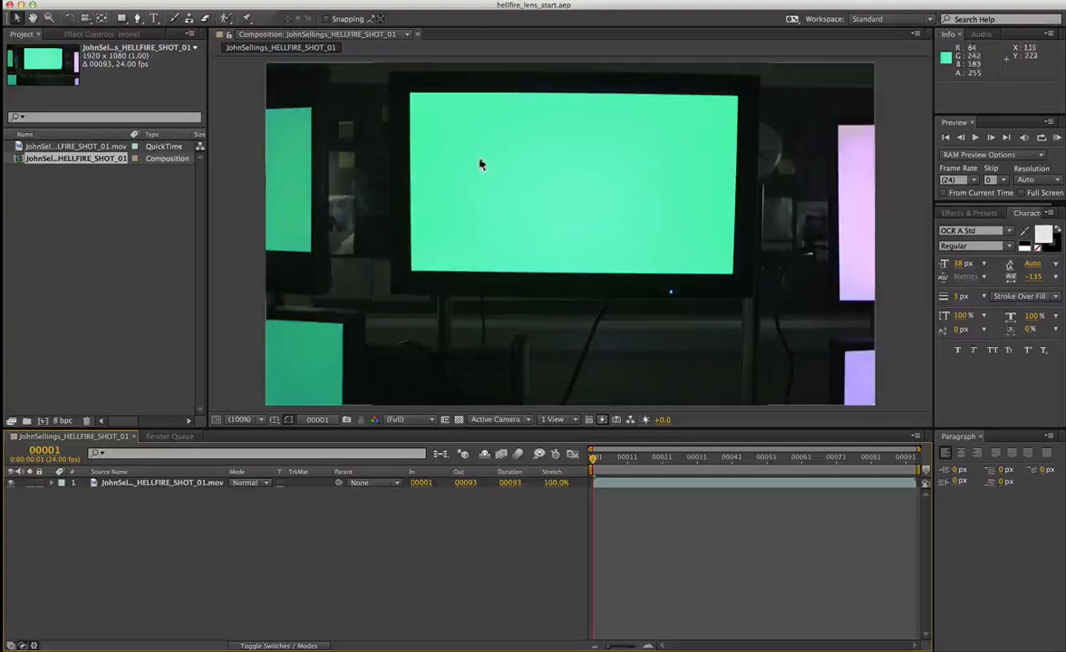
Import TargetingScreen.mov from the _Inserts folder and place it above the HELLFIRE footage in the composition
click(90, 281)
double_click(90, 281)
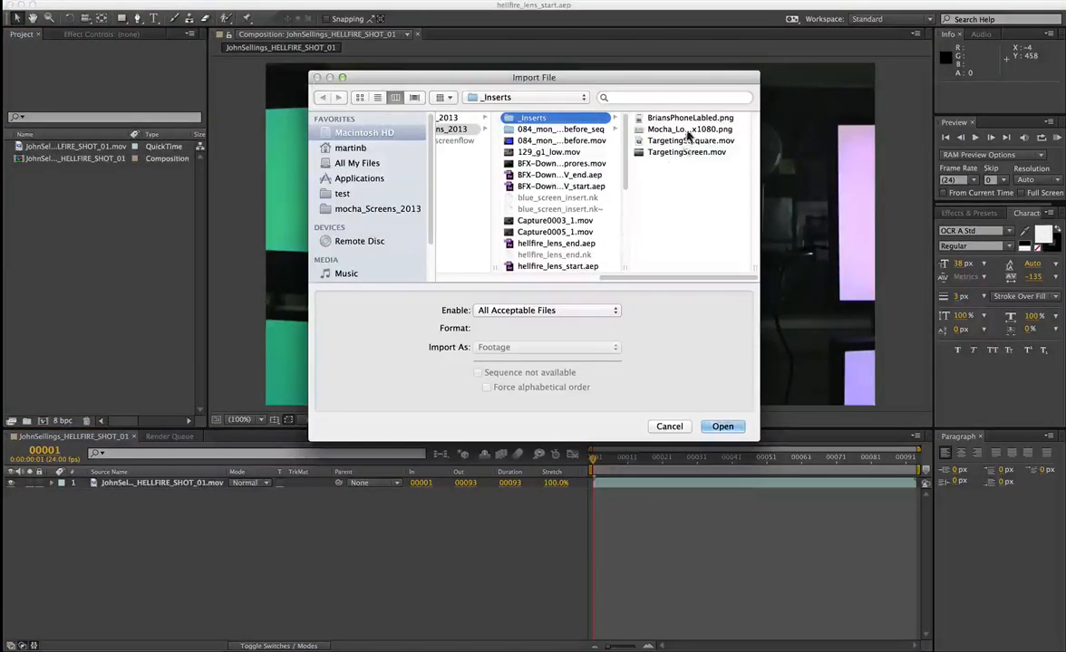
click(686, 152)
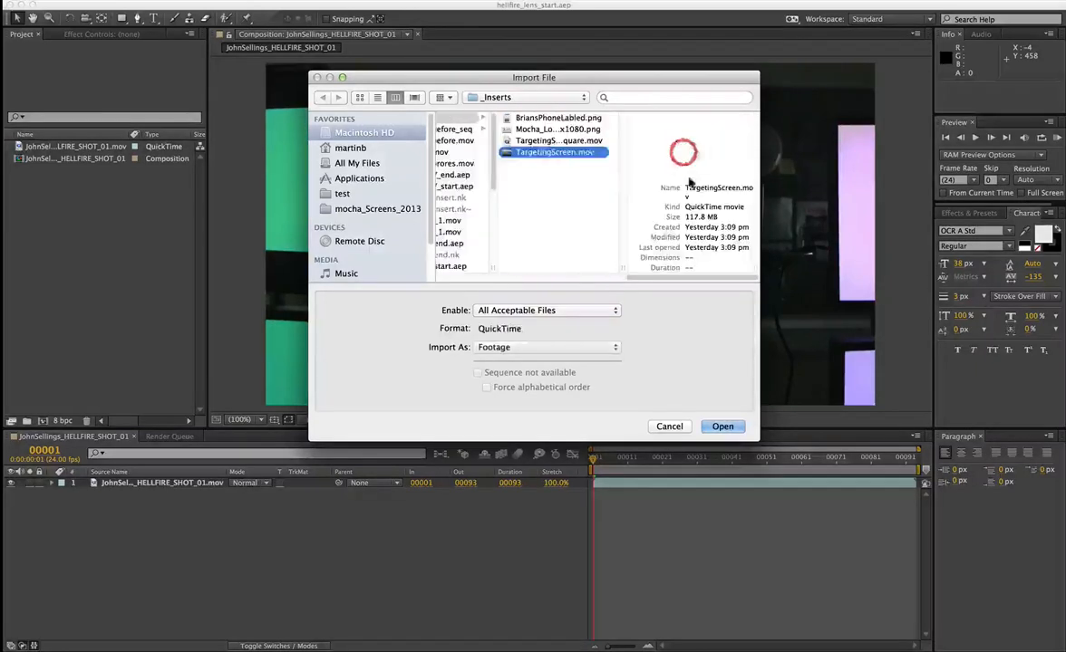
click(725, 427)
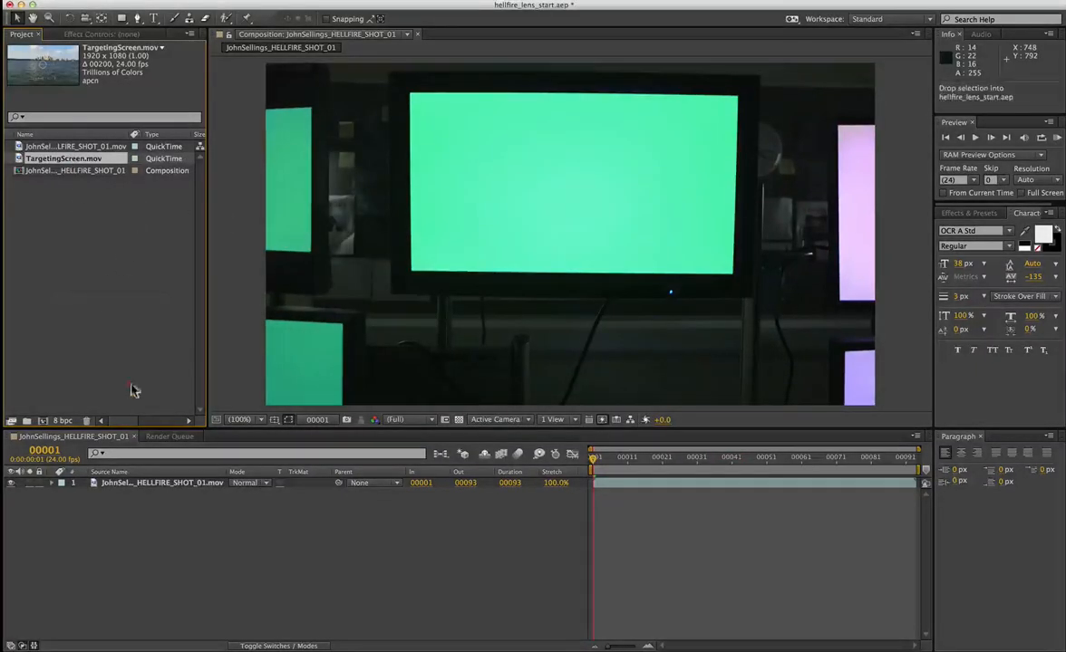
drag(147, 476, 148, 479)
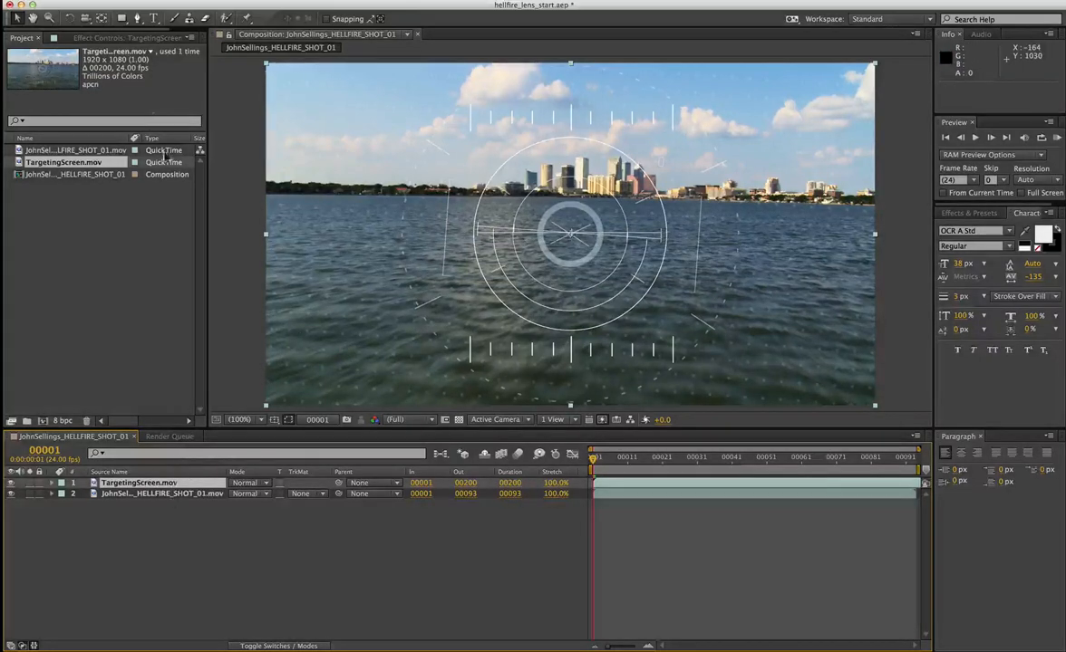
Paste the copied corner pin tracking data onto the TargetingScreen.mov layer
click(142, 3)
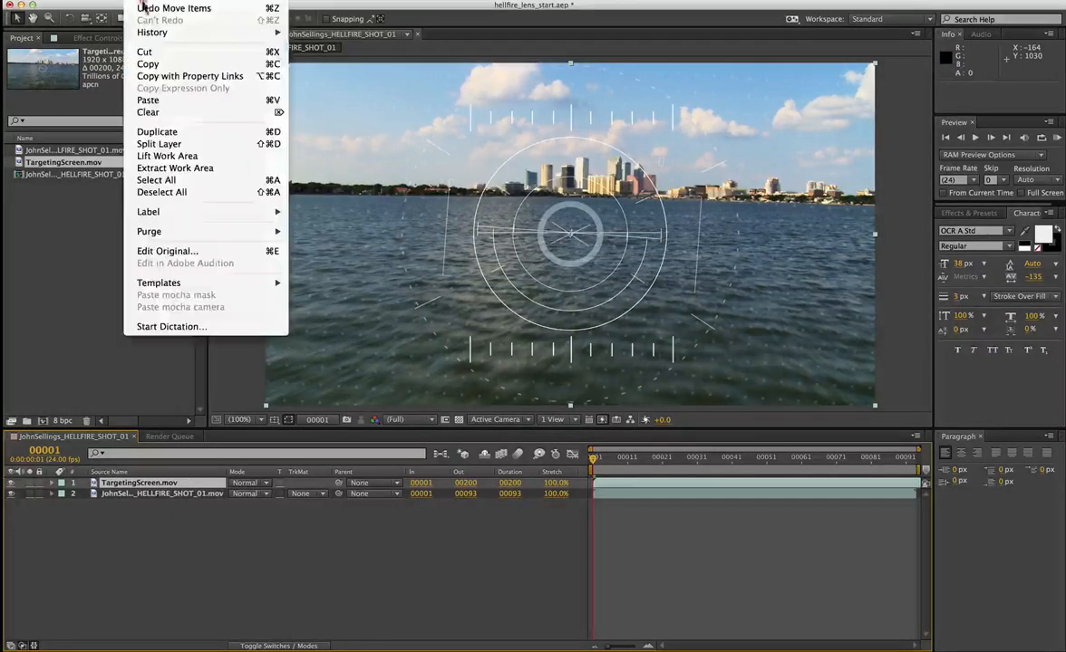
click(186, 107)
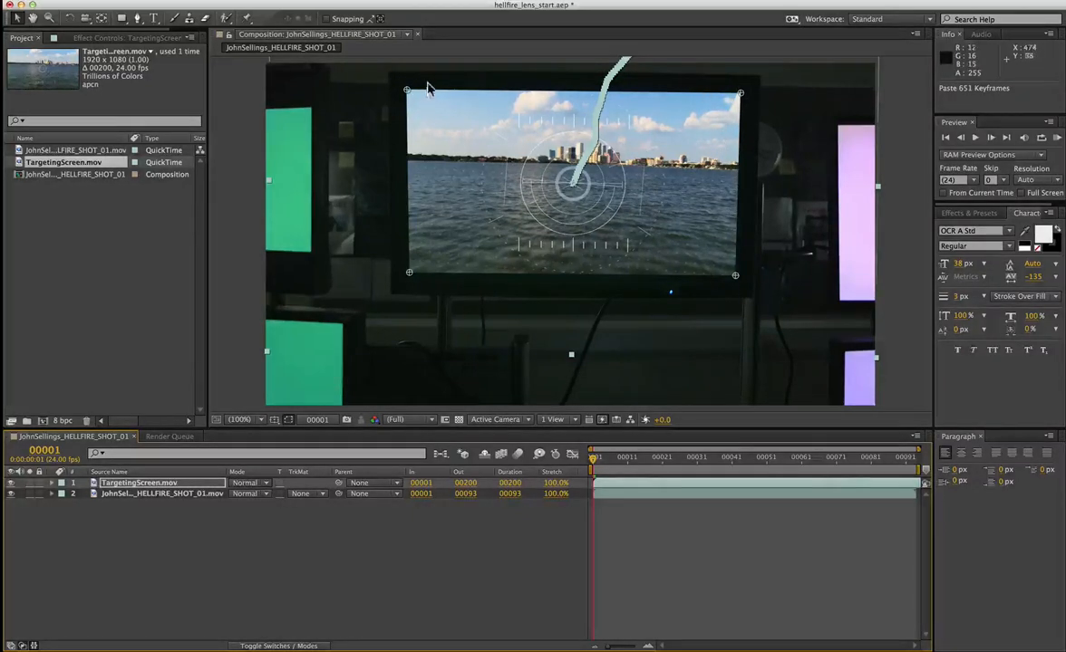
click(147, 505)
Pre-compose the TargetingScreen.mov layer as "TargetingScreen_insert", moving all attributes into the new composition
click(151, 484)
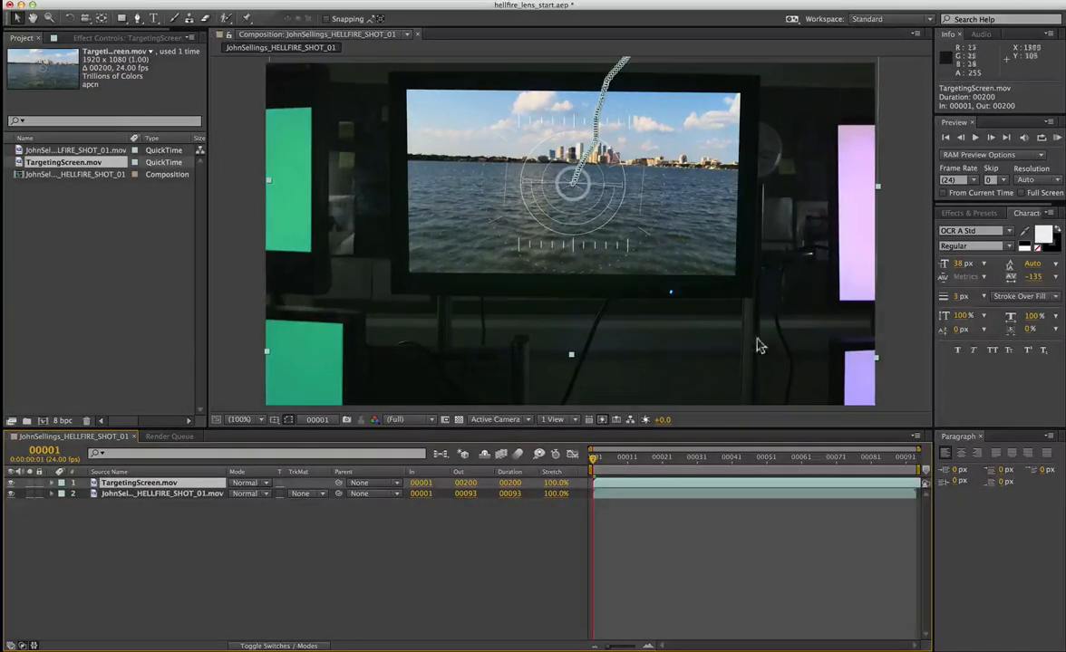
key(shift+super+c)
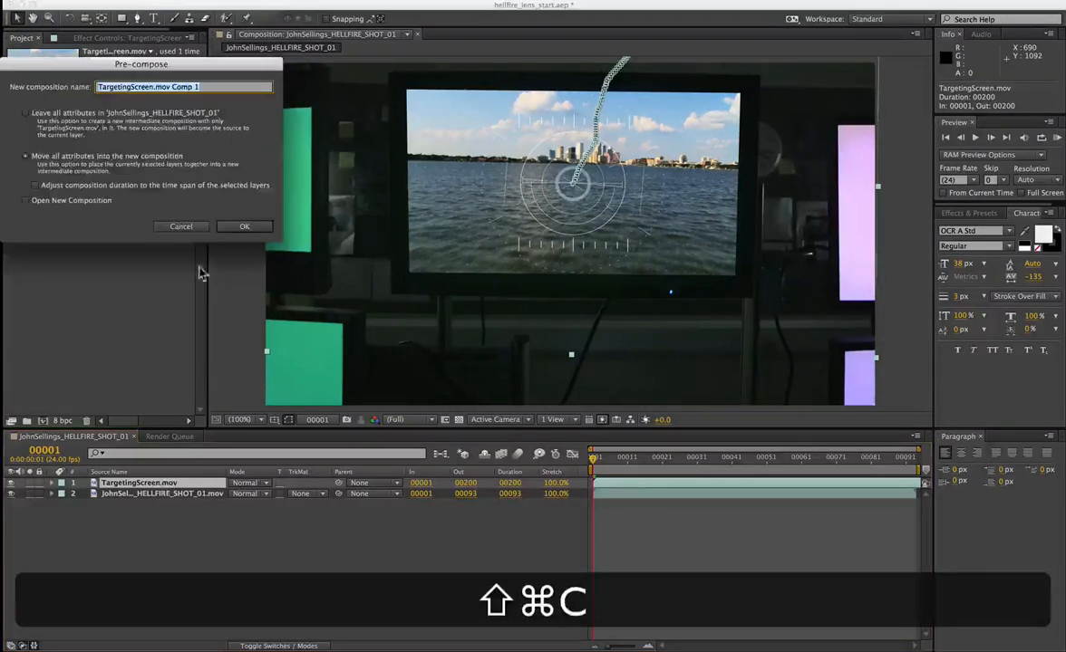
click(54, 156)
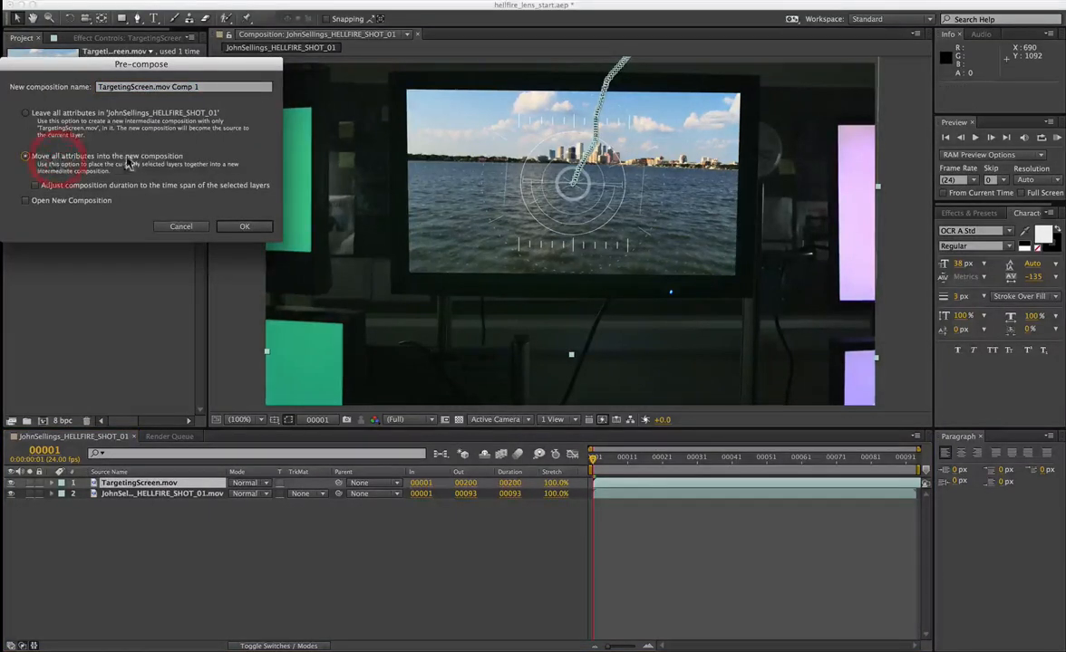
triple_click(156, 85)
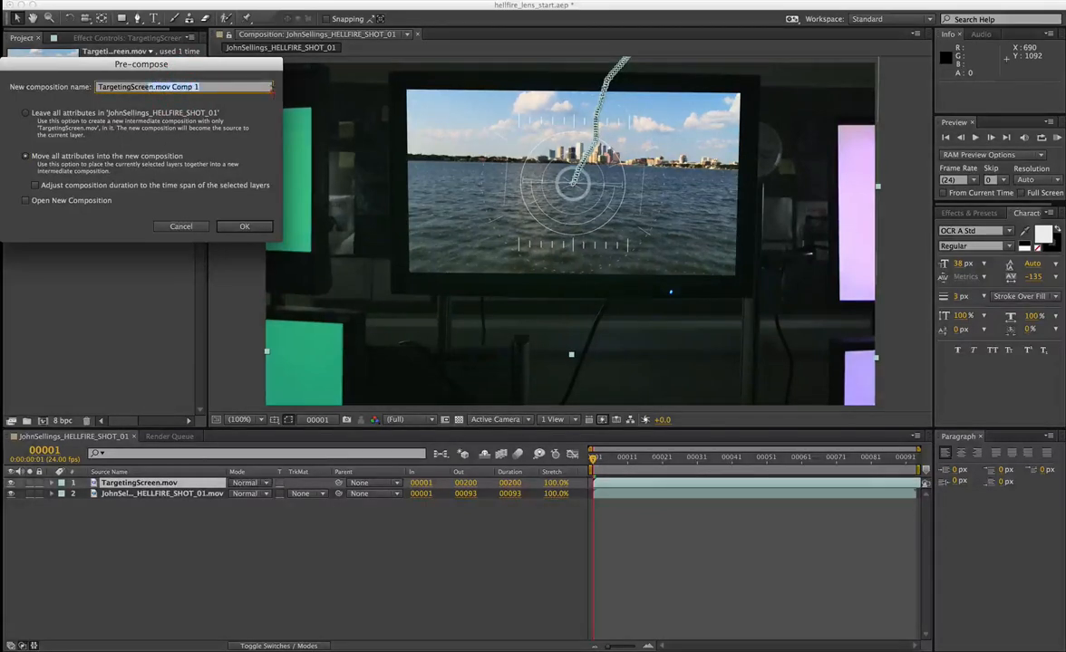
text(TargetingScreen_insert)
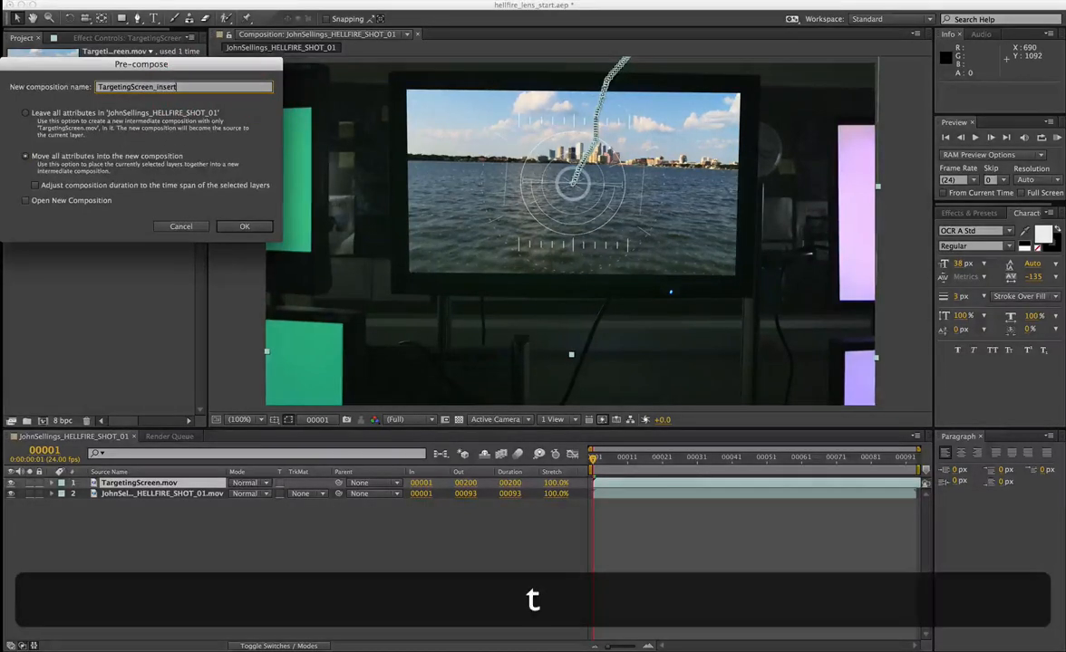
key(Return)
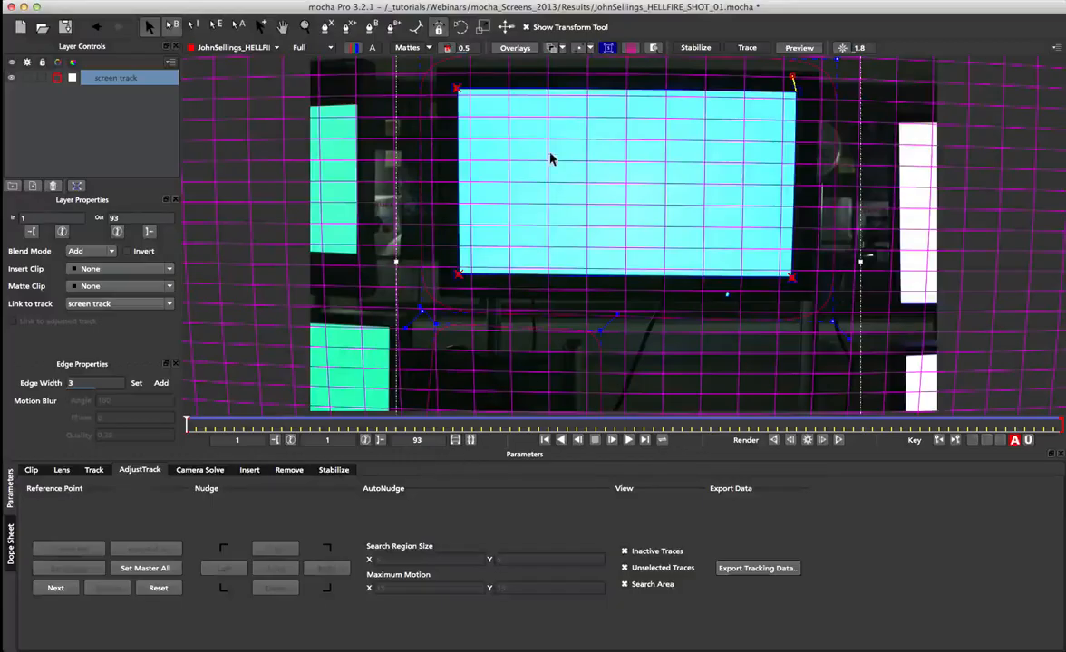
Open the lens data export for the calibrated HELLFIRE clip
click(61, 471)
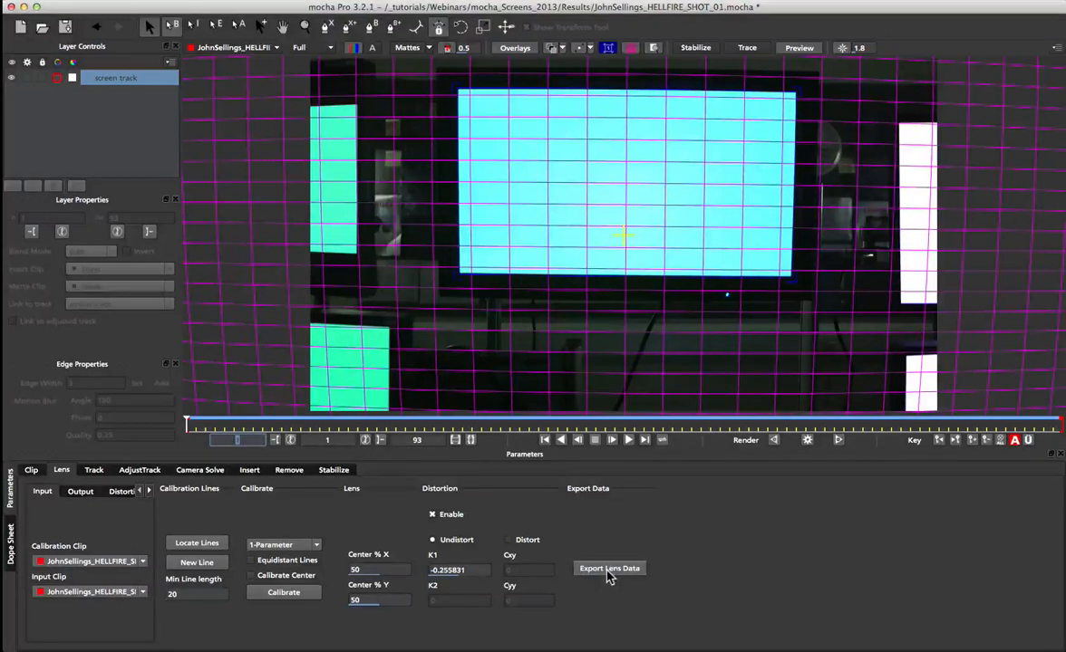
click(599, 570)
drag(520, 304, 528, 257)
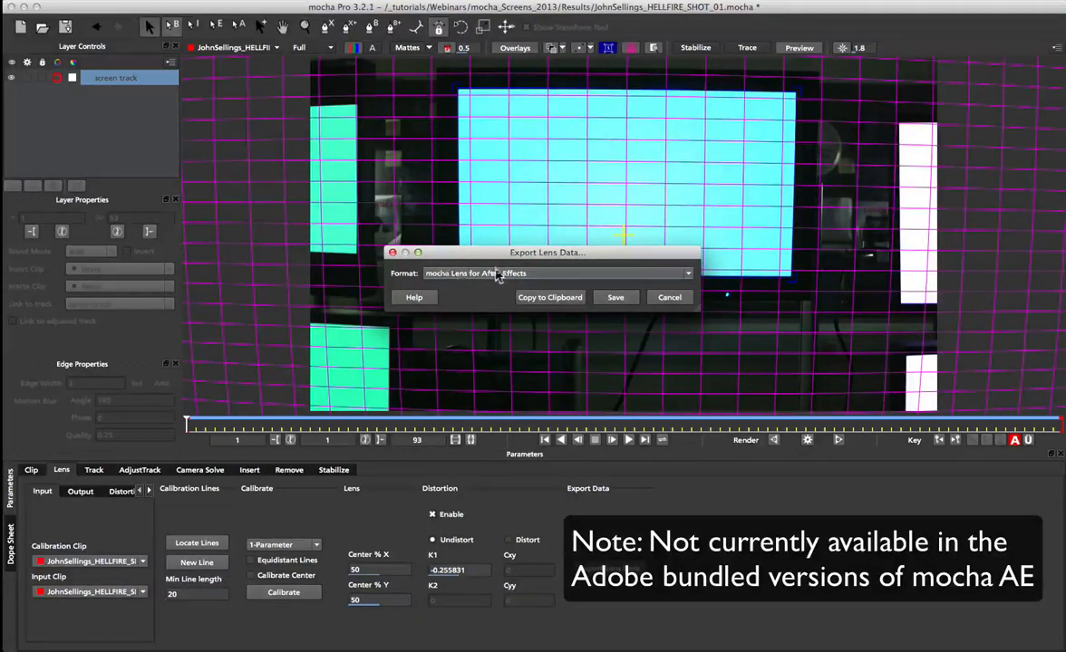
Examine the lens data export options for the Distortion Map Clip format
click(433, 275)
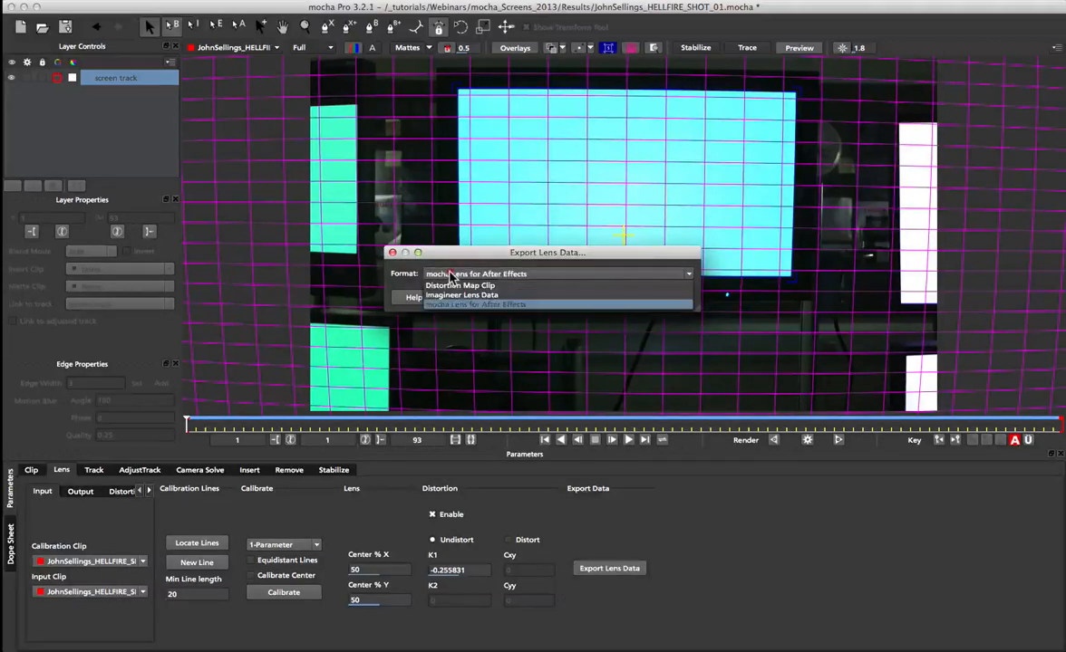
click(458, 286)
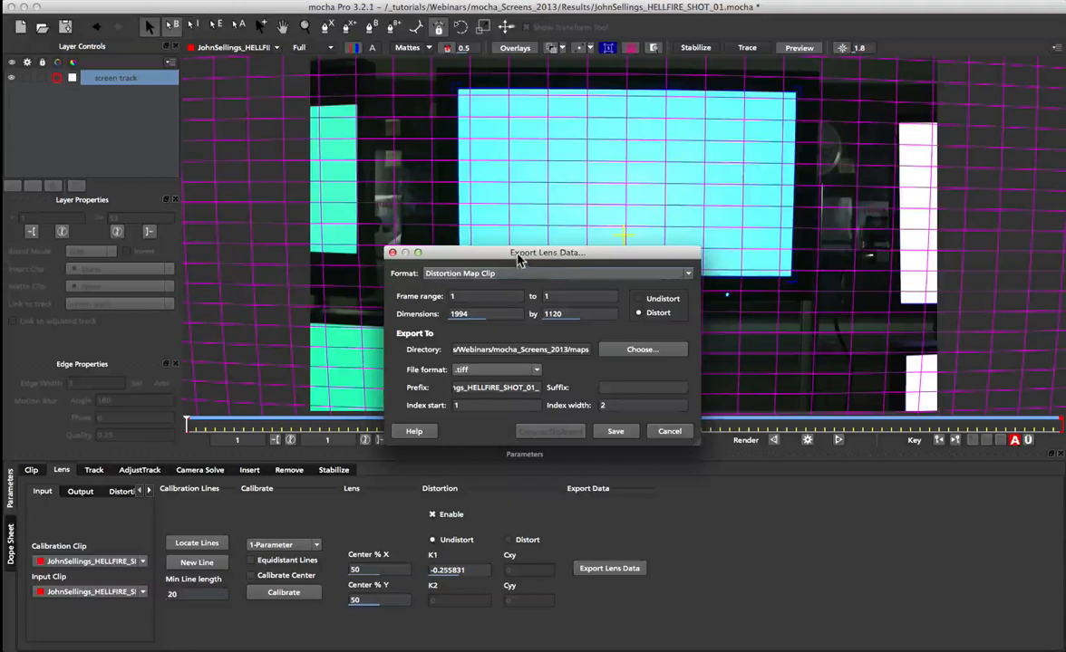
drag(520, 260, 477, 234)
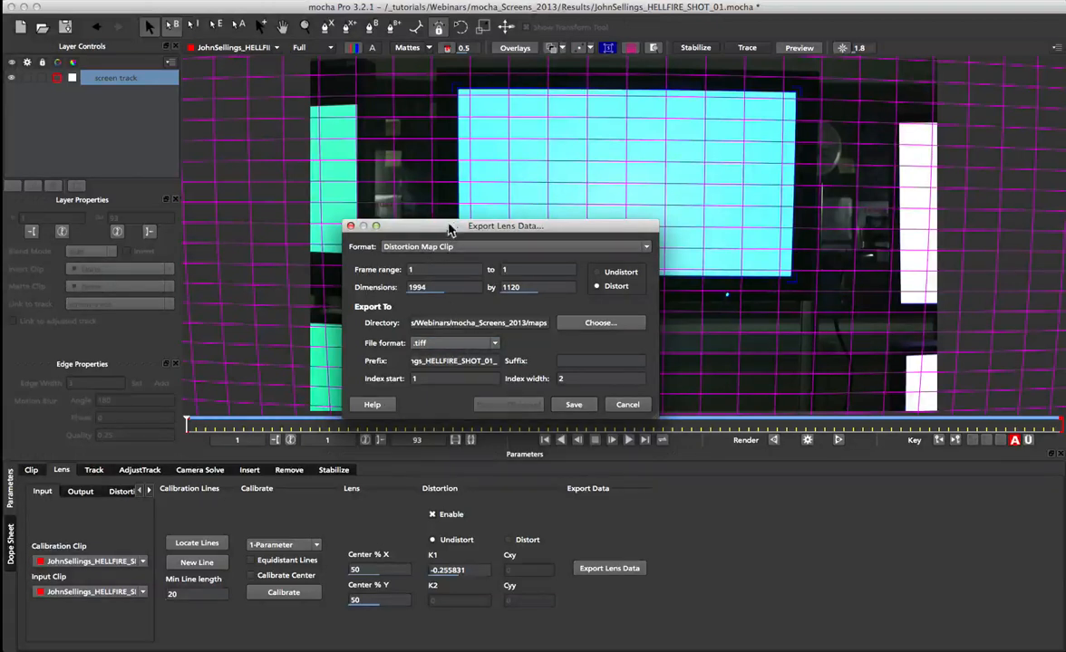
drag(457, 225, 444, 198)
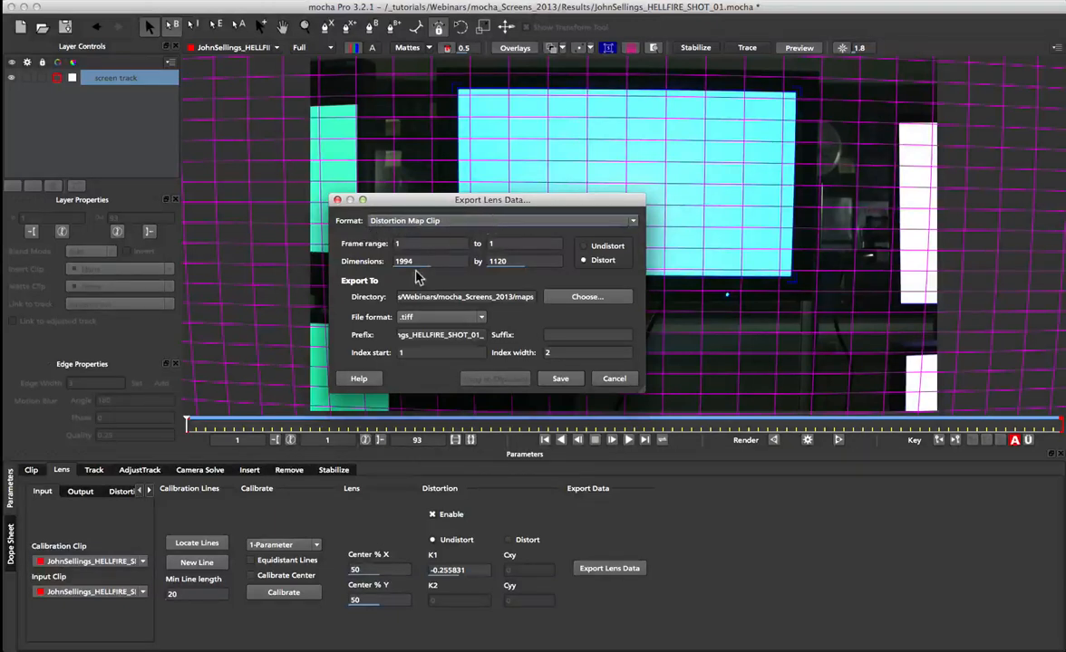
Copy the lens data to the clipboard in the mocha Lens for After Effects format
click(435, 221)
click(390, 252)
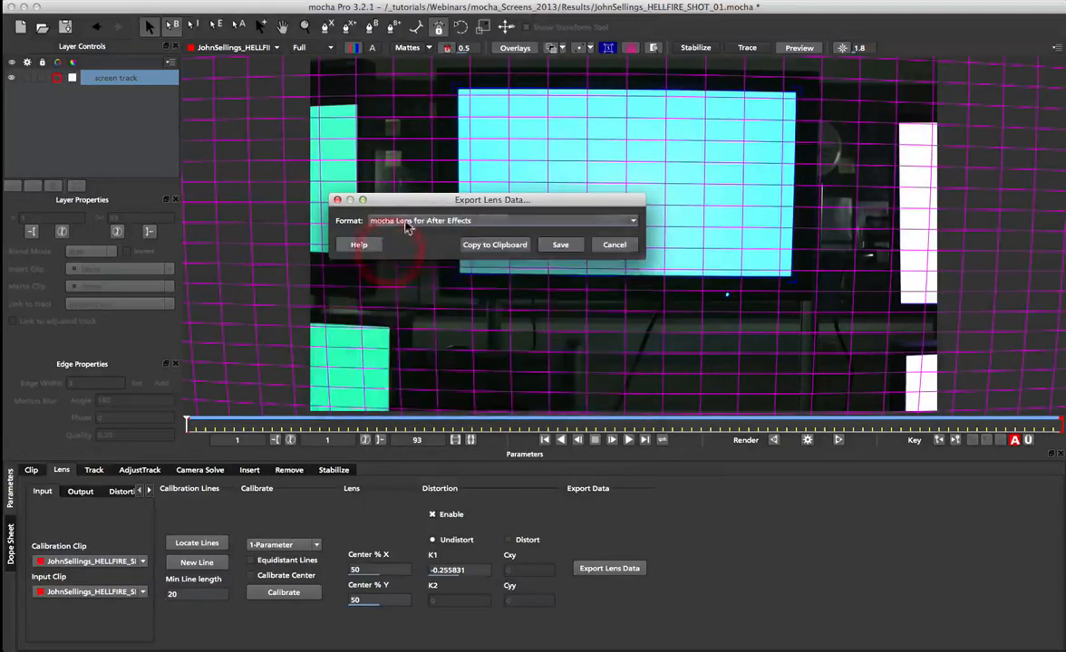
click(493, 244)
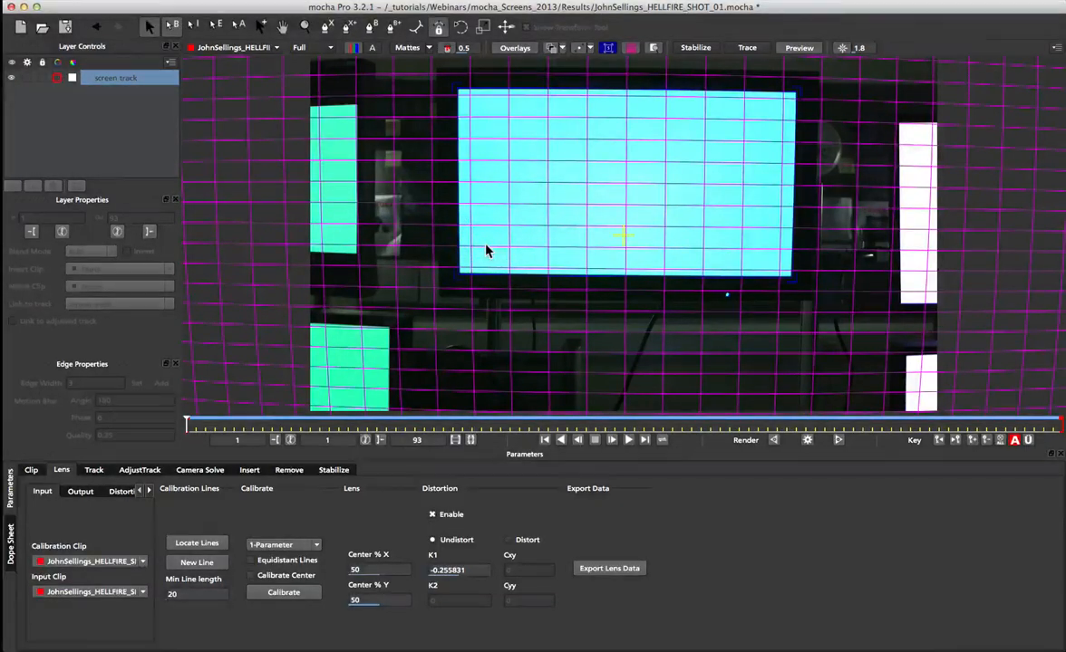
Switch to After Effects and paste the copied lens data onto the TargetingScreen_insert layer
key(super+Tab)
click(119, 482)
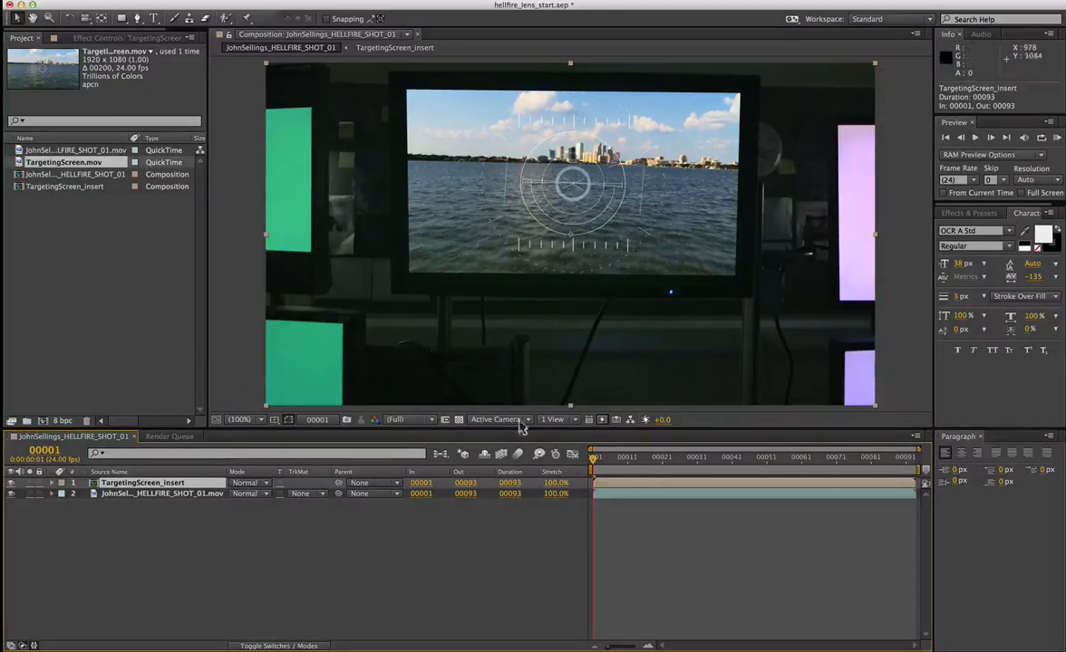
click(143, 3)
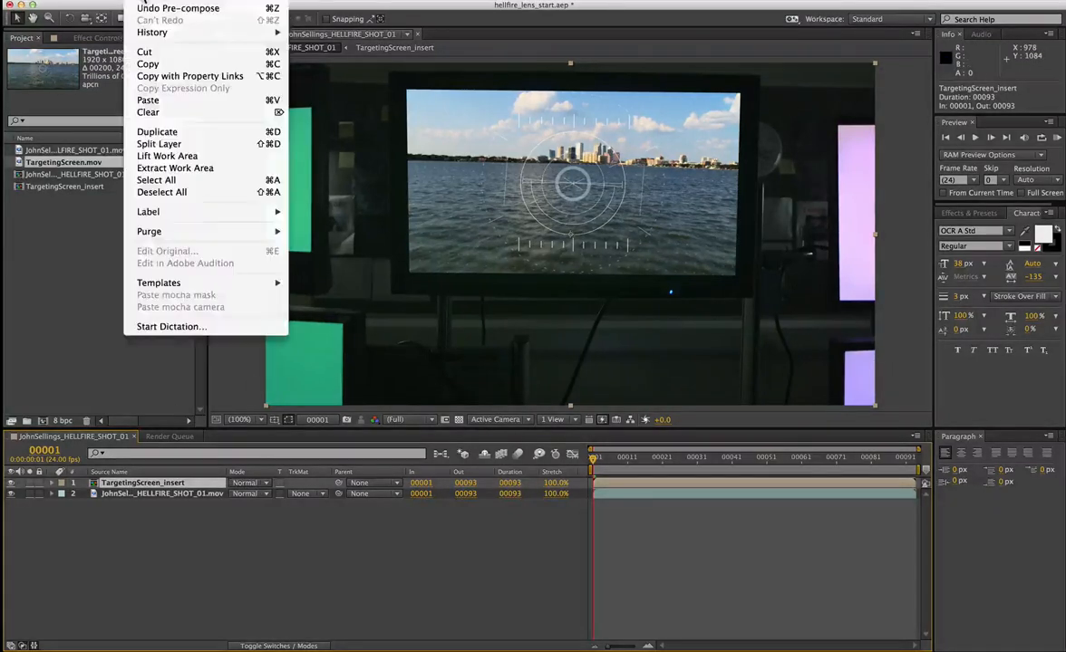
click(175, 105)
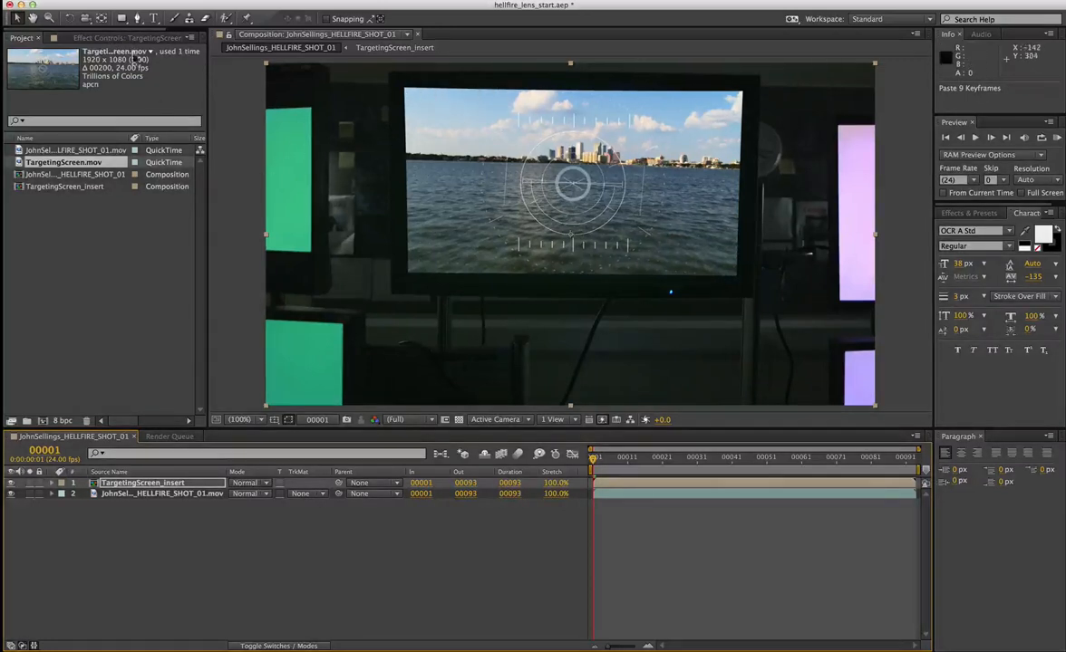
Set the operation of the insert layer's mocha lens effect to Apply distortion, keeping the size mode at Footage size
click(91, 38)
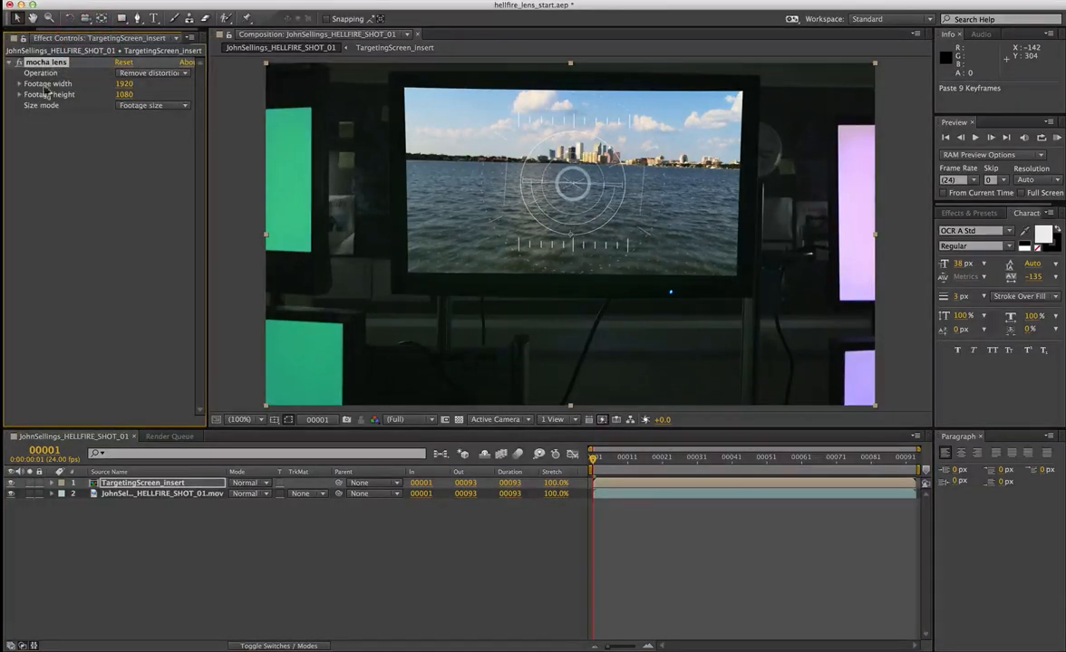
click(155, 106)
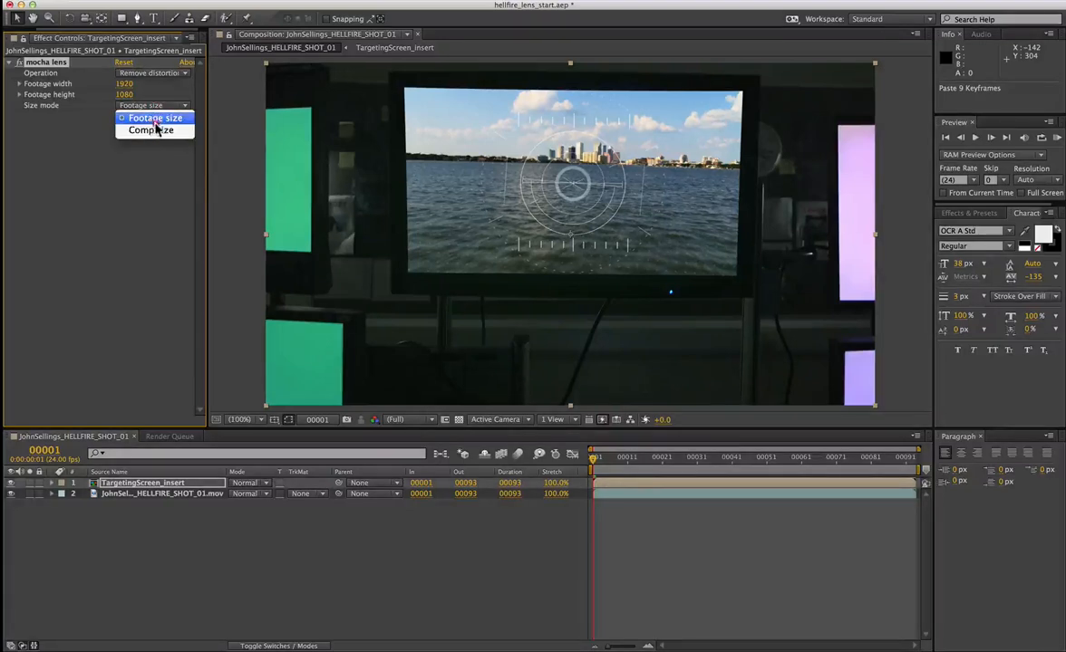
click(58, 133)
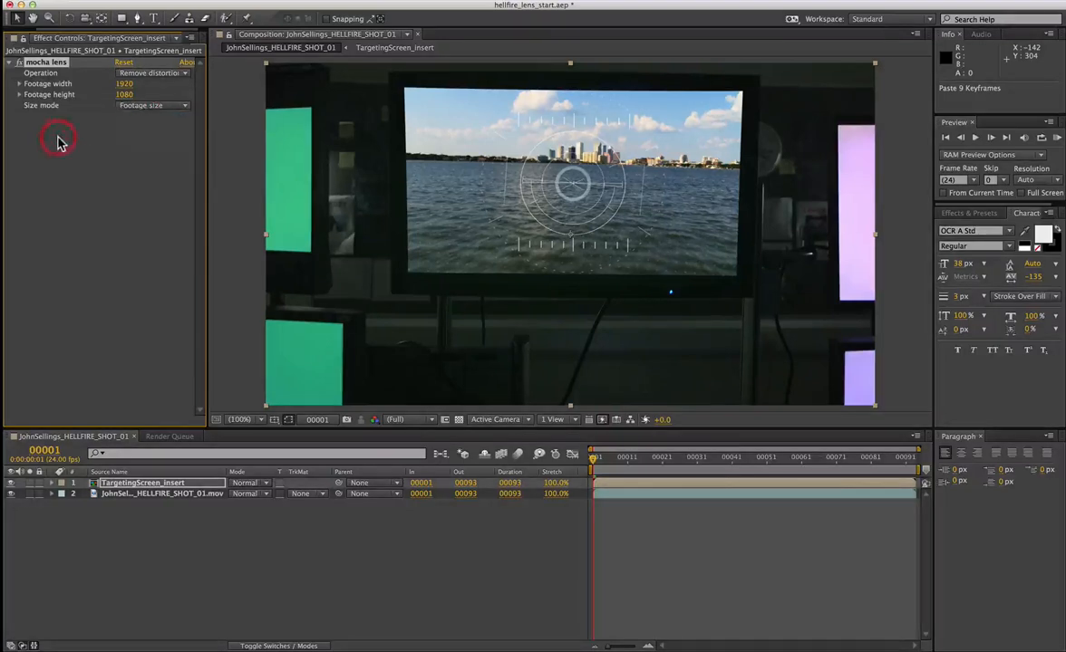
click(148, 74)
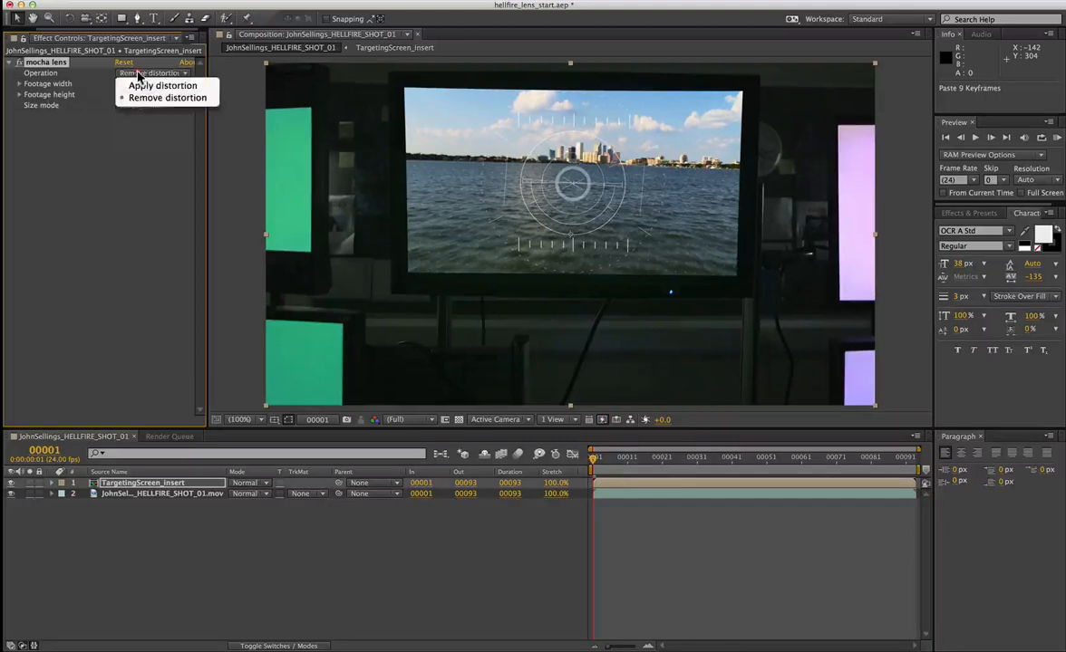
click(136, 80)
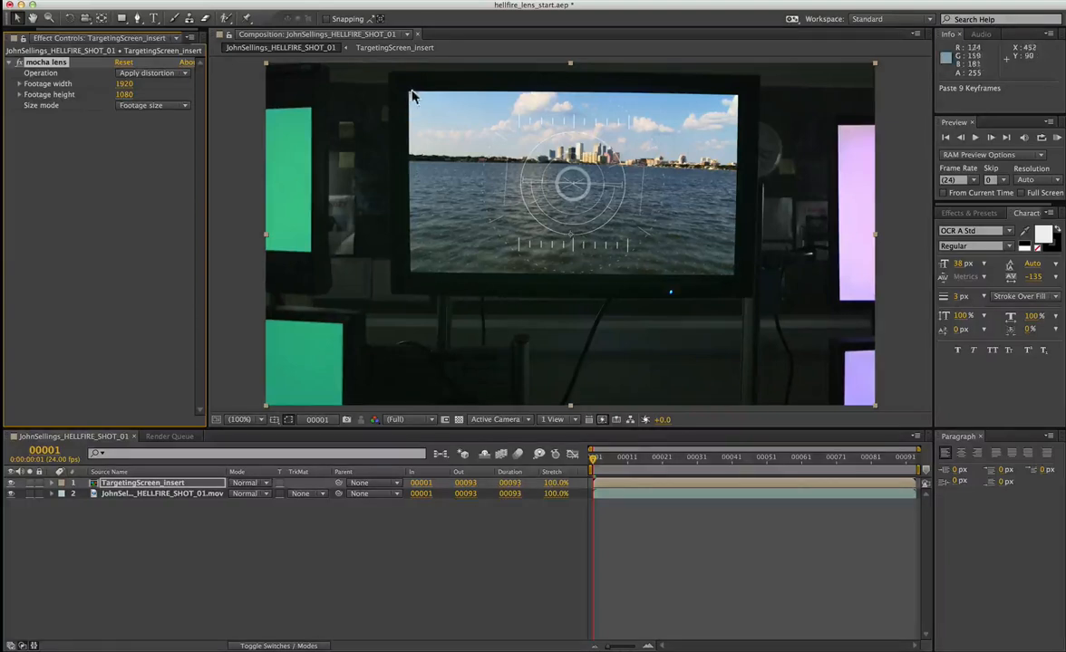
Toggle the mocha lens effect off and on repeatedly to compare how the insert fits the monitor edges
click(20, 62)
click(19, 62)
click(19, 62)
click(19, 63)
click(19, 62)
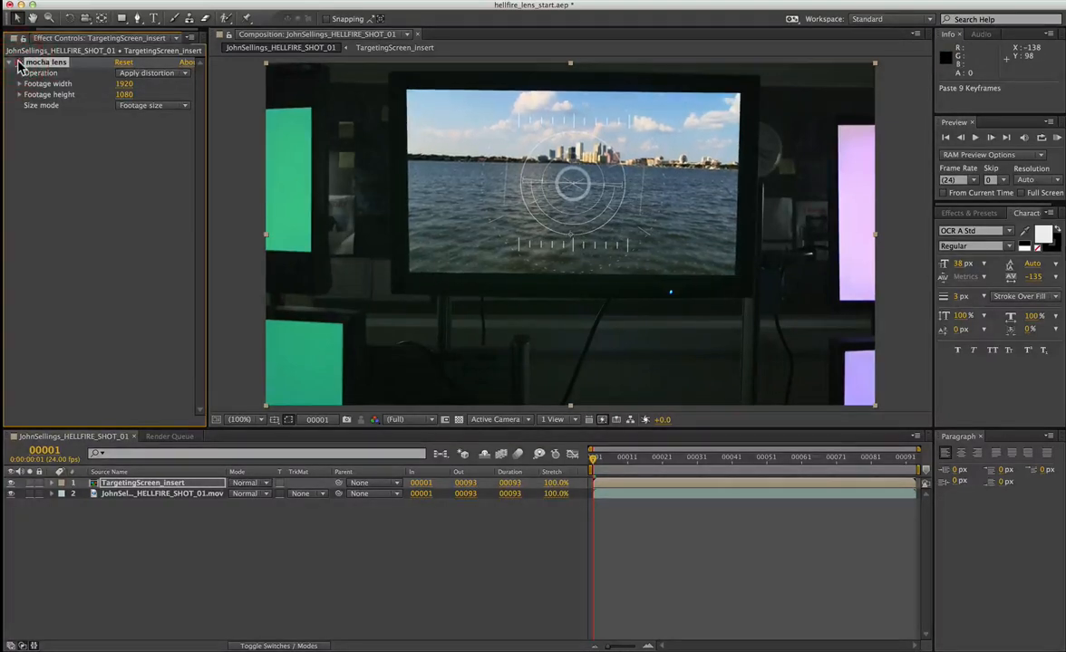
click(19, 63)
click(19, 62)
click(19, 62)
click(19, 62)
click(19, 63)
click(19, 62)
click(19, 62)
click(19, 62)
click(19, 62)
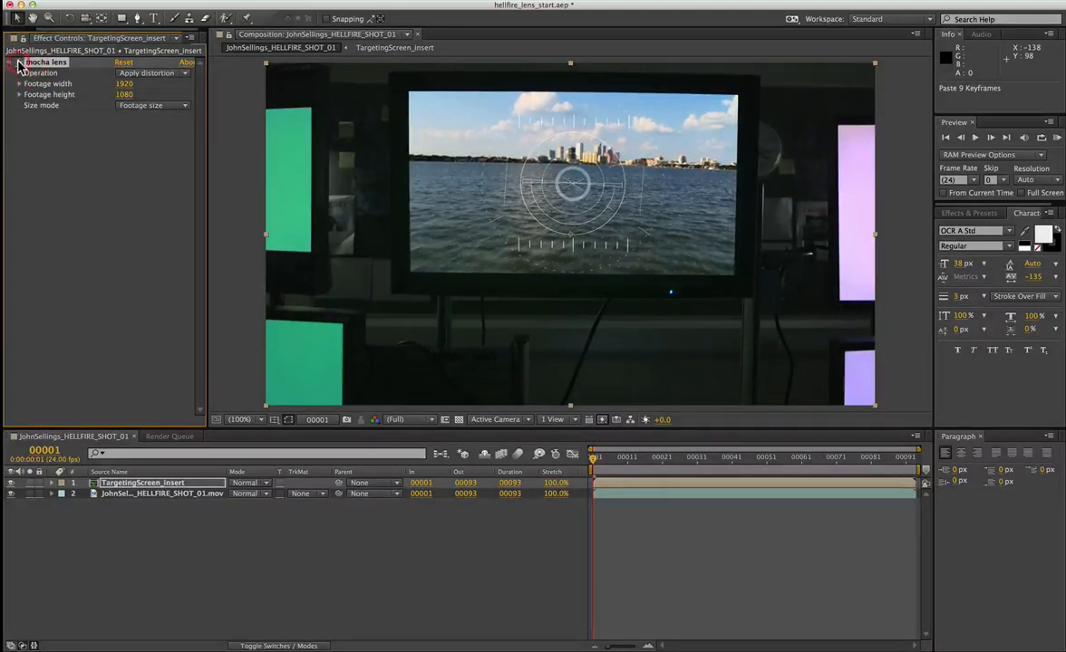
click(19, 63)
click(19, 63)
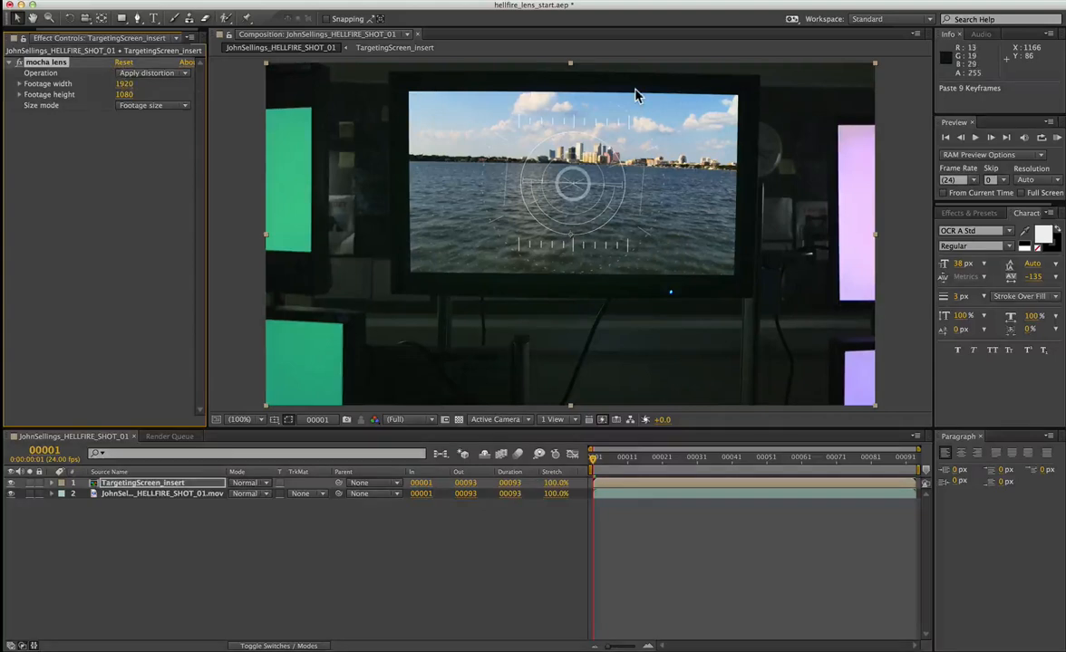
Review the mocha lens operation options for the insert layer and recheck the monitor fit with the effect off and on
click(172, 494)
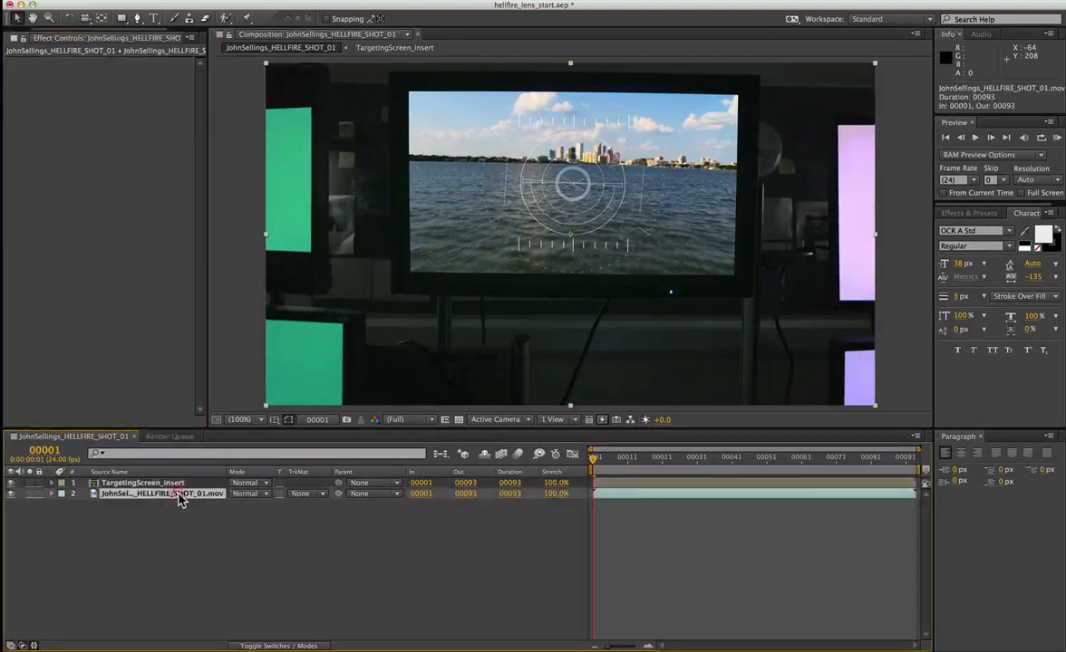
click(131, 483)
click(147, 73)
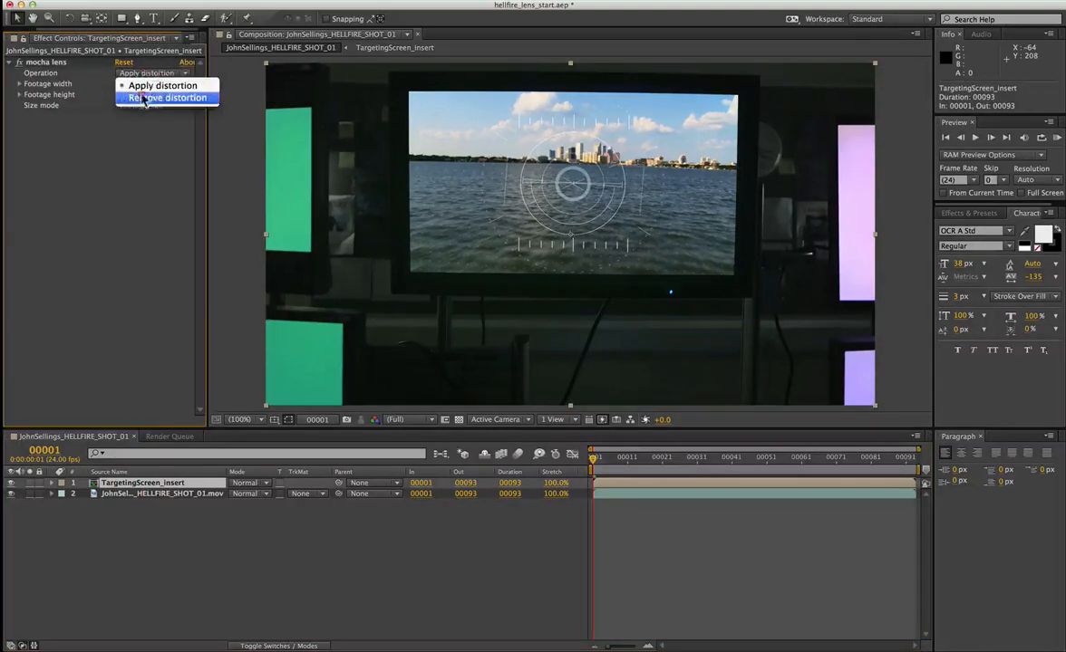
click(81, 219)
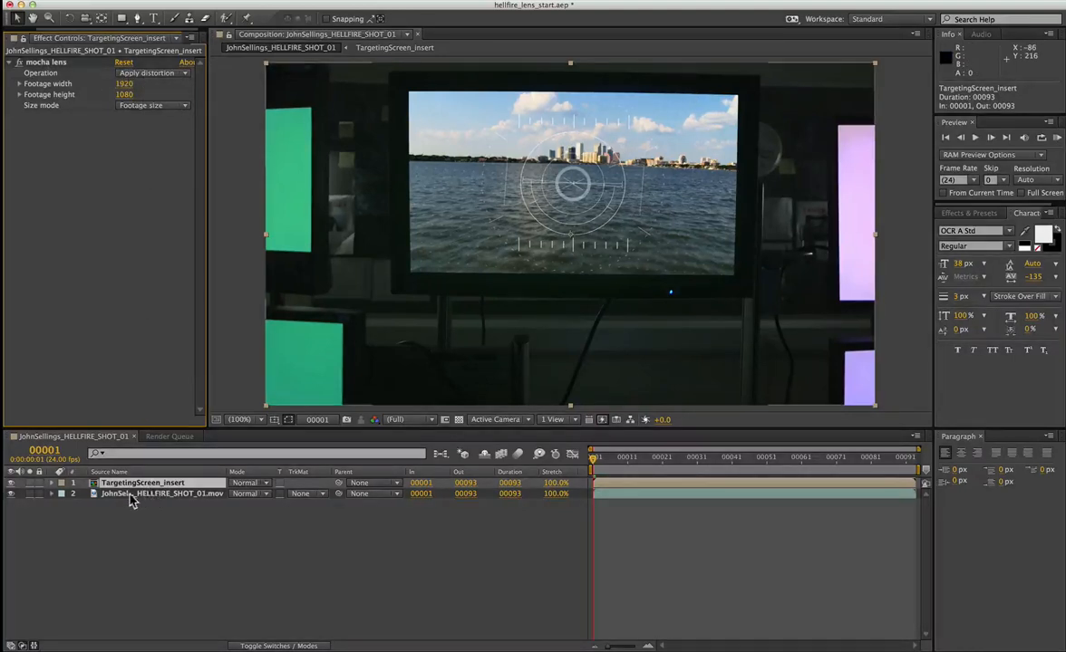
click(145, 76)
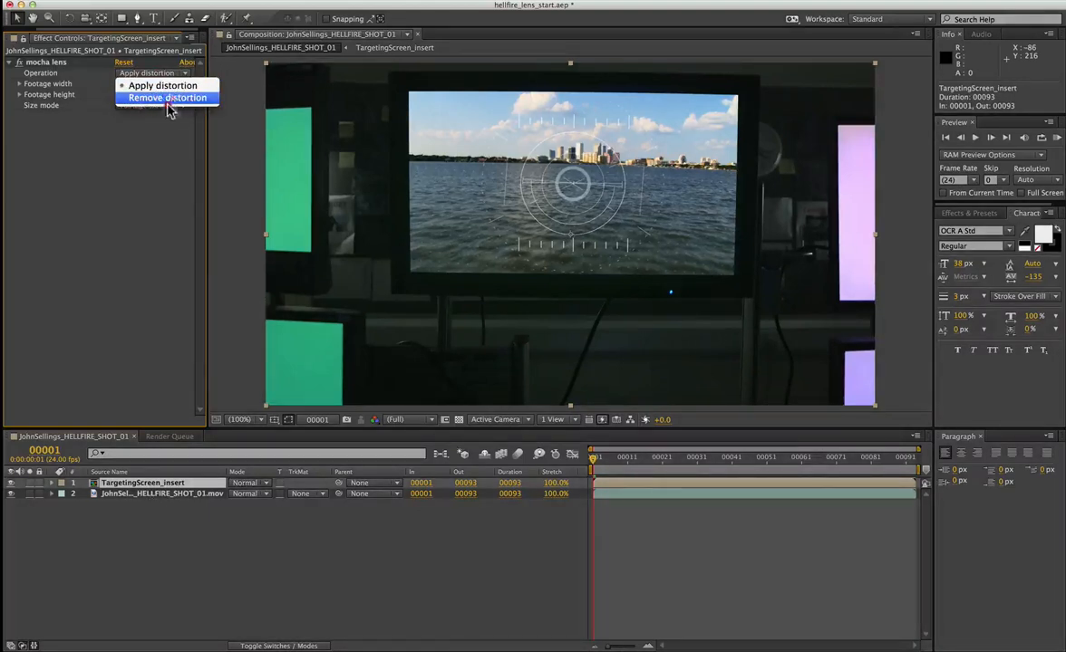
click(137, 218)
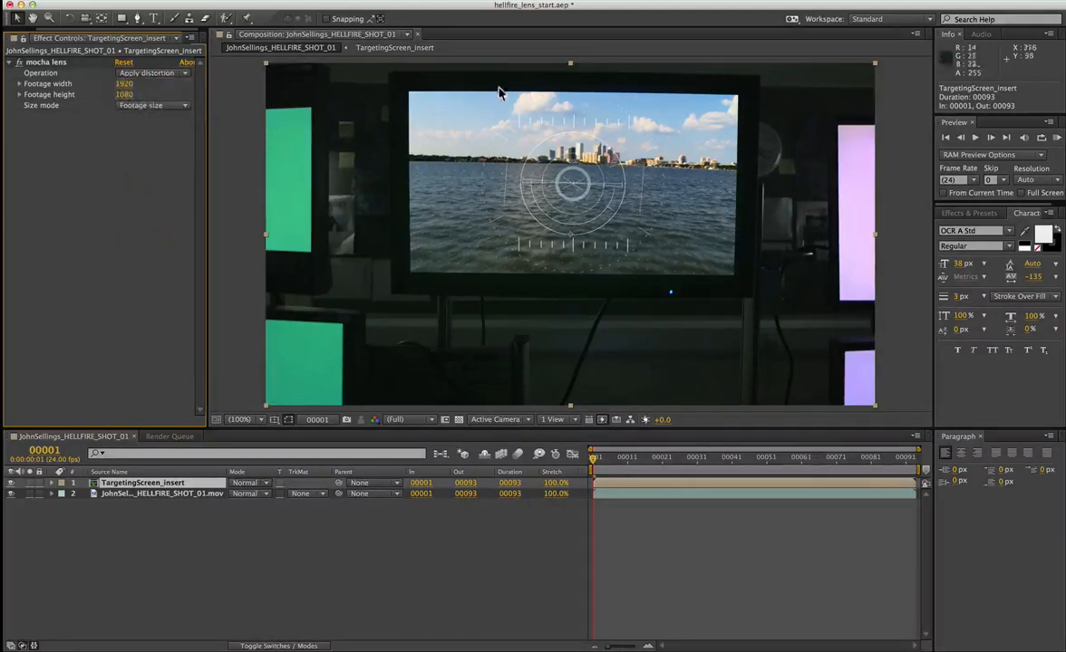
click(21, 64)
click(20, 64)
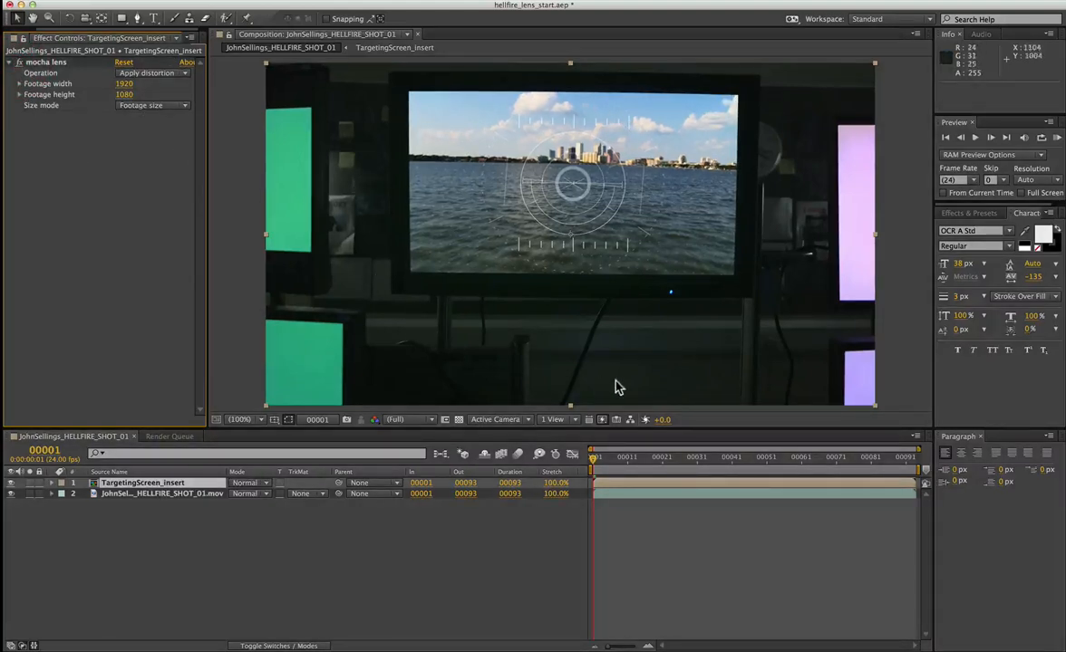
click(50, 63)
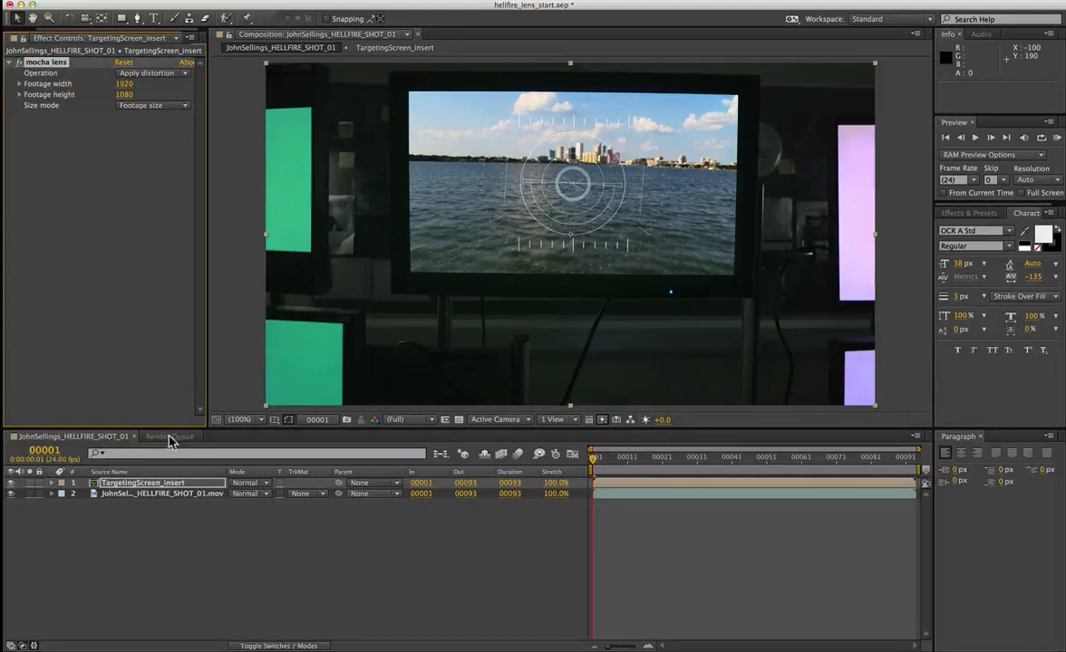
click(133, 484)
click(50, 63)
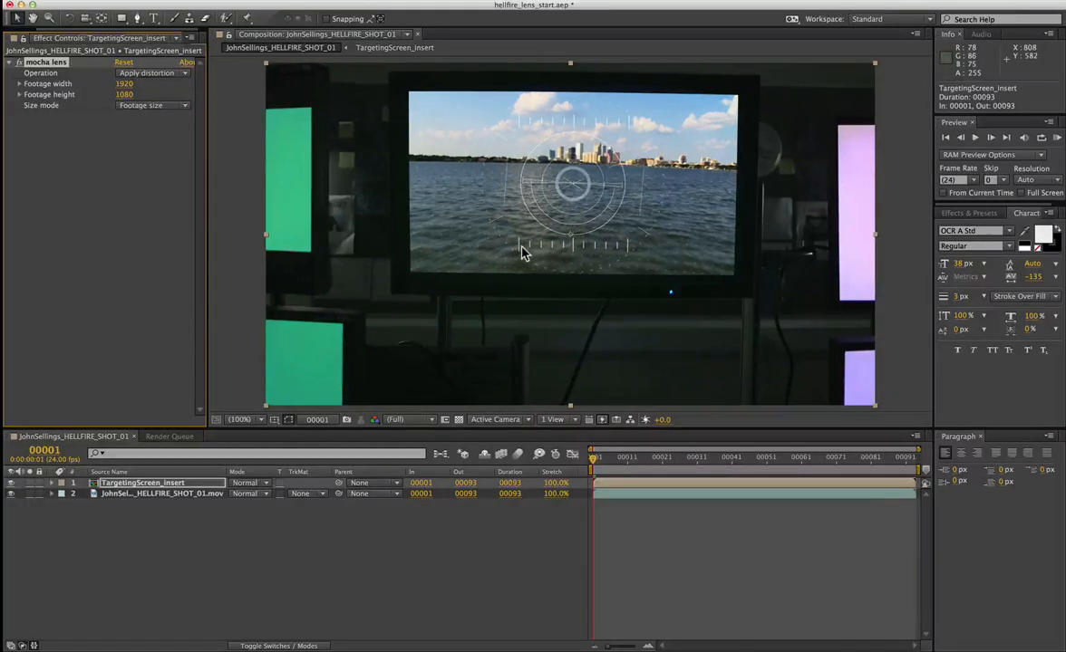
Switch to mocha Pro and import TargetingScreen.mov from the _Inserts folder as the screen track layer's insert clip
key(super+Tab)
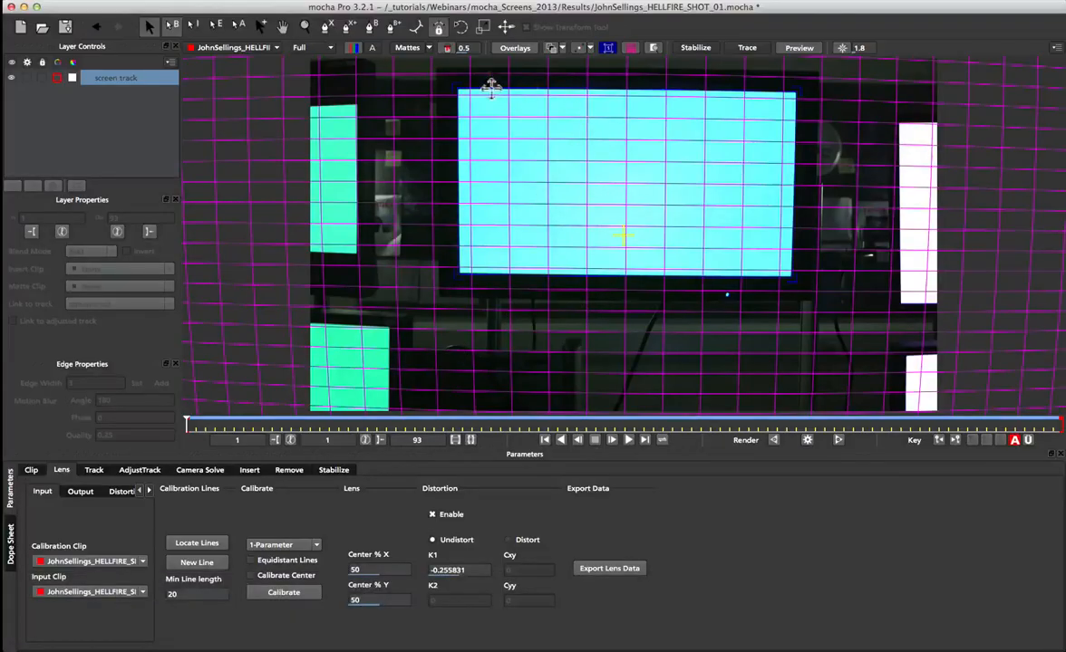
click(93, 470)
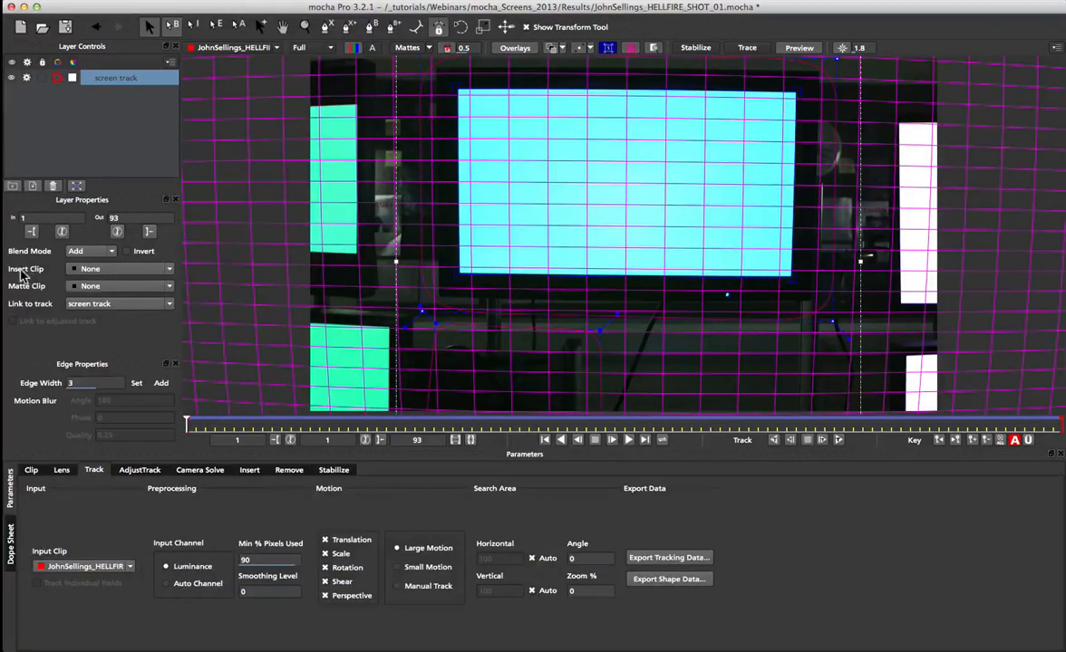
click(106, 271)
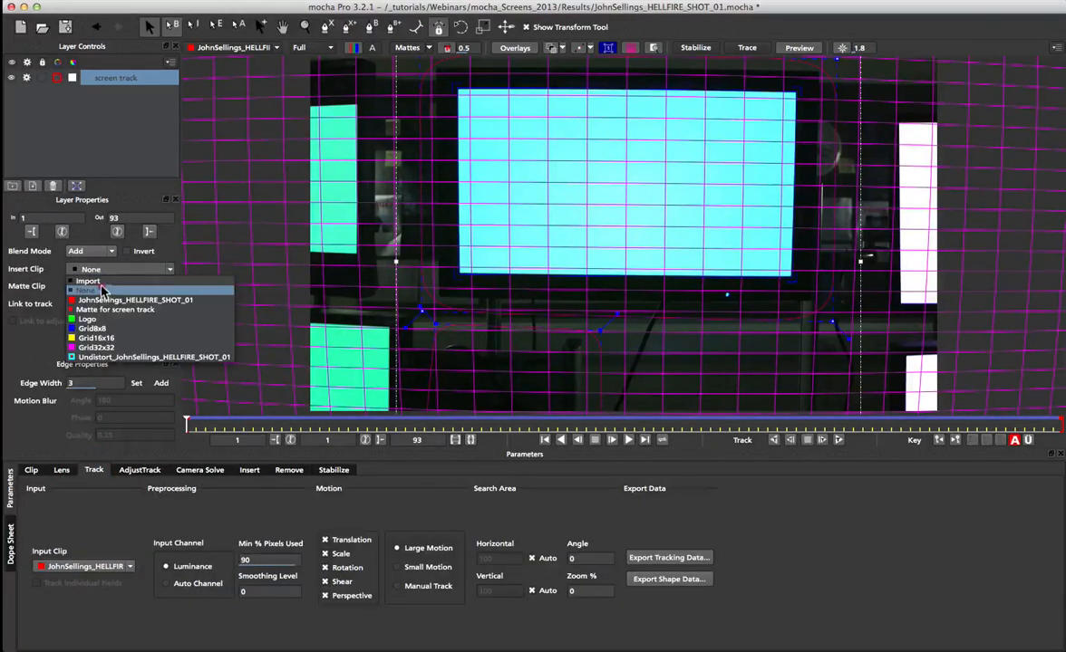
click(90, 280)
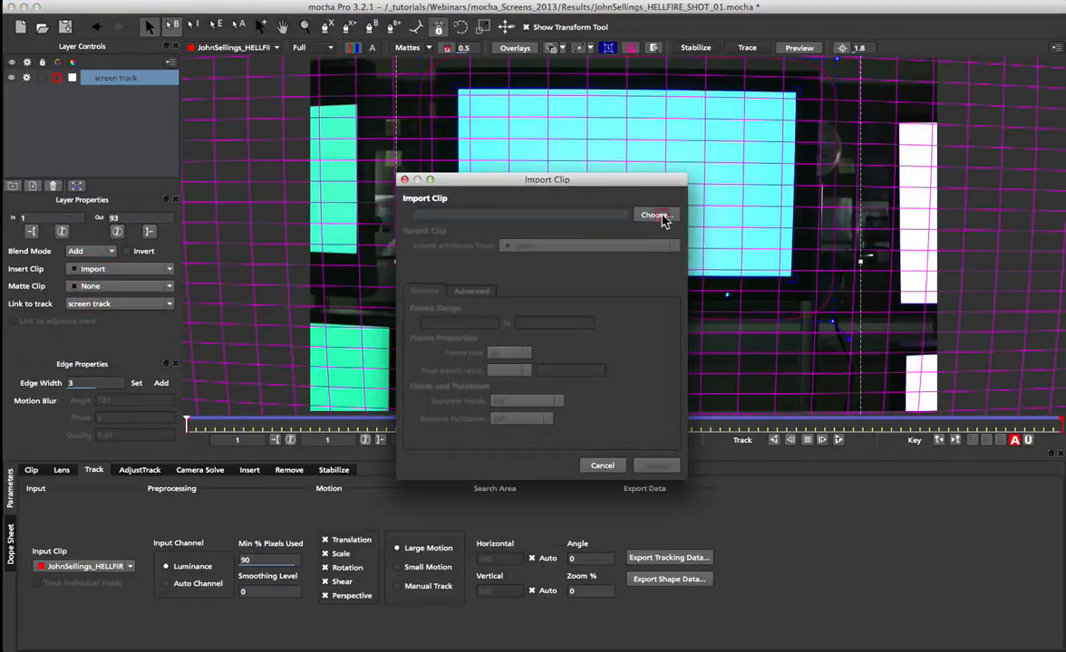
click(654, 216)
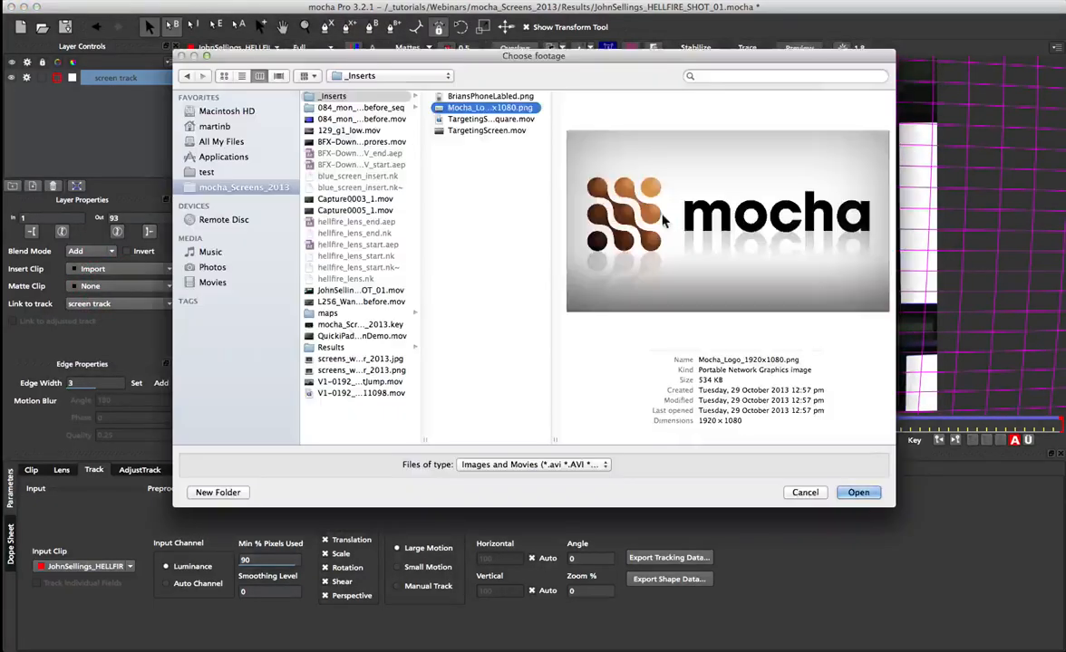
click(469, 130)
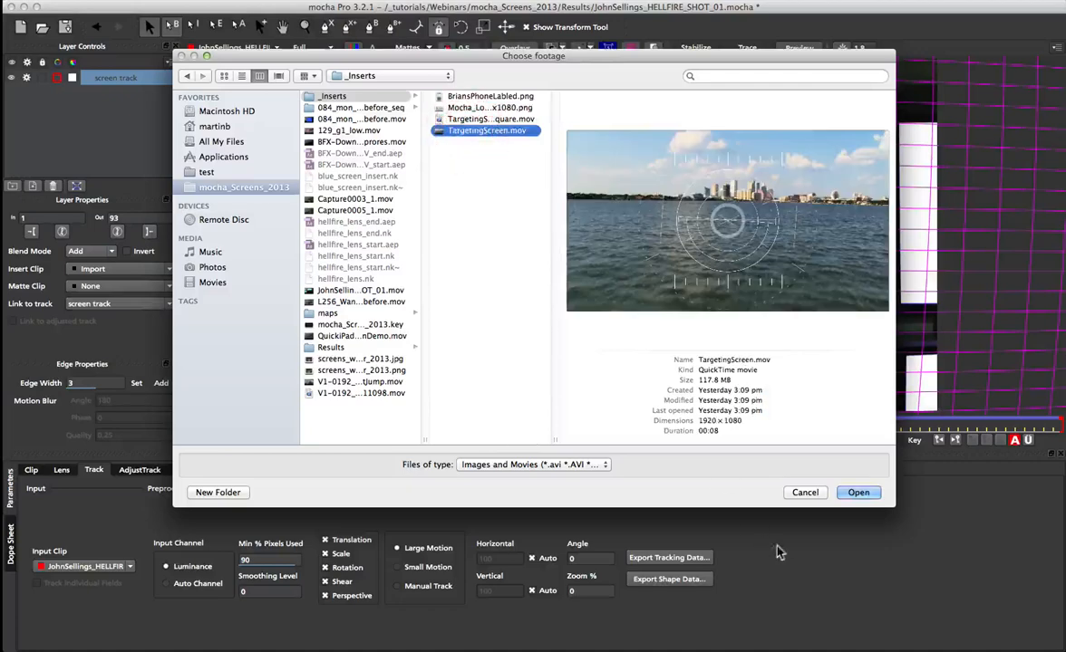
click(858, 492)
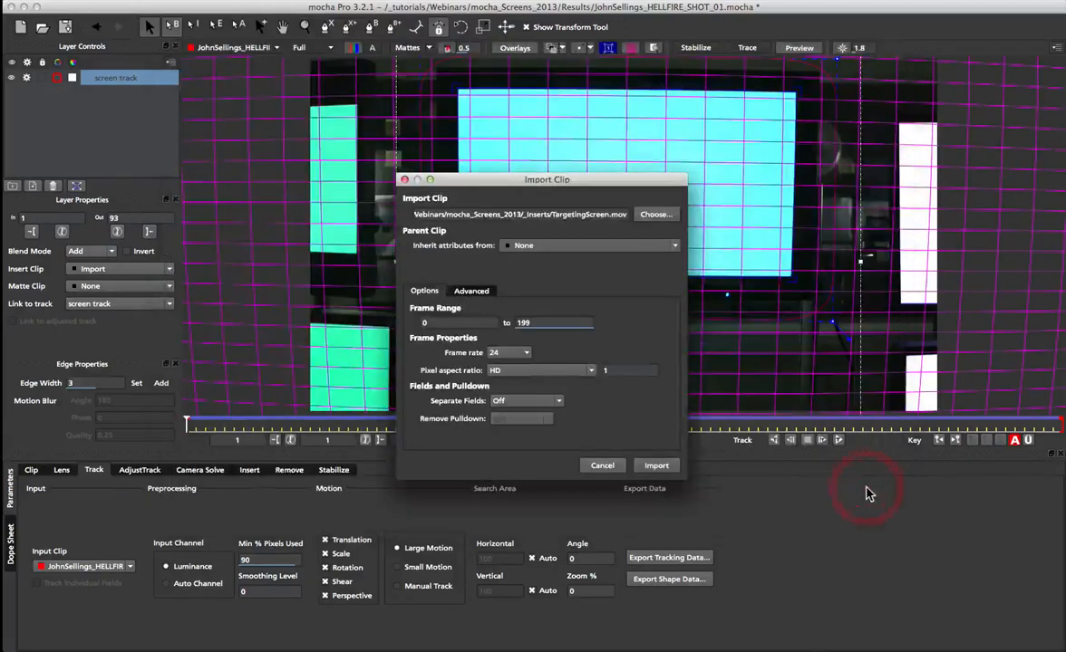
click(657, 467)
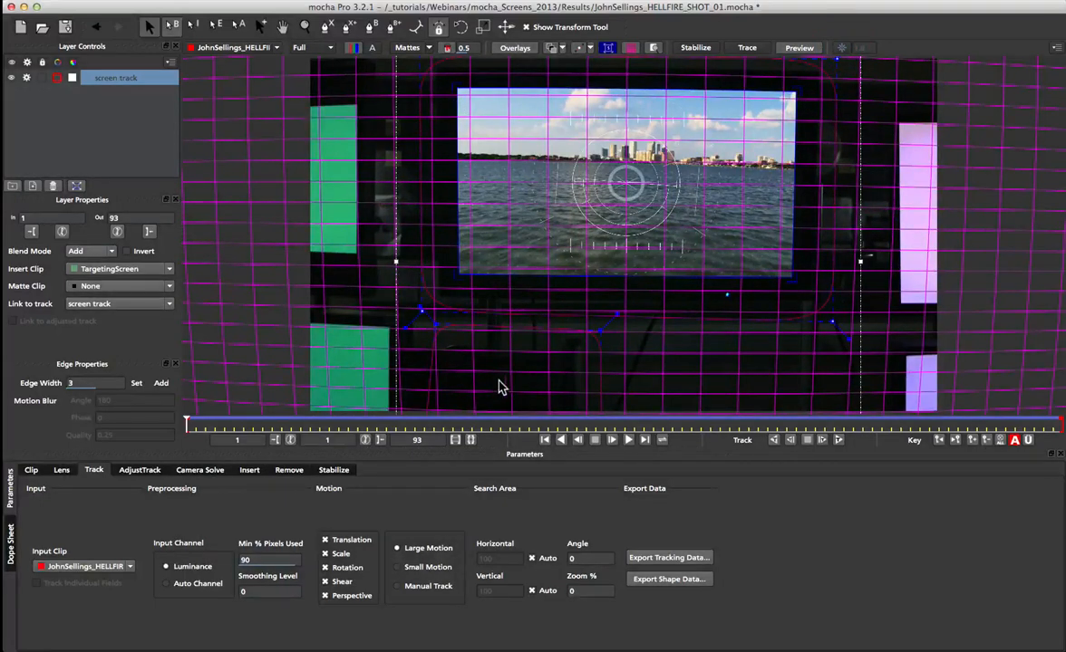
Try an opacity of 0.78 and a gain of 1.68 on the screen track layer's insert
click(249, 471)
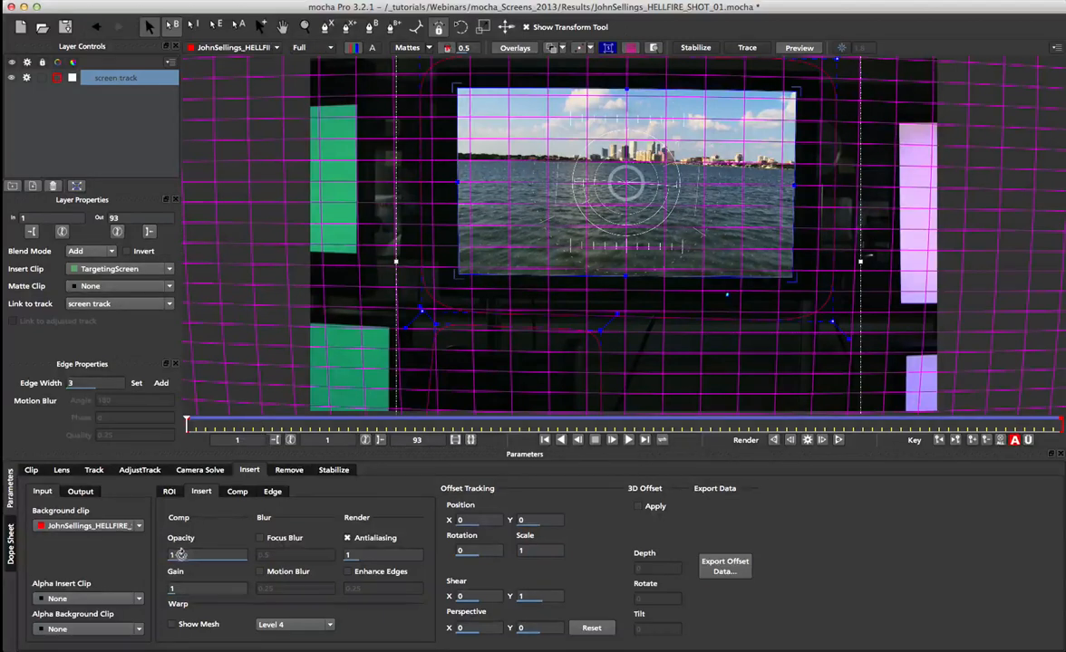
drag(182, 554, 148, 556)
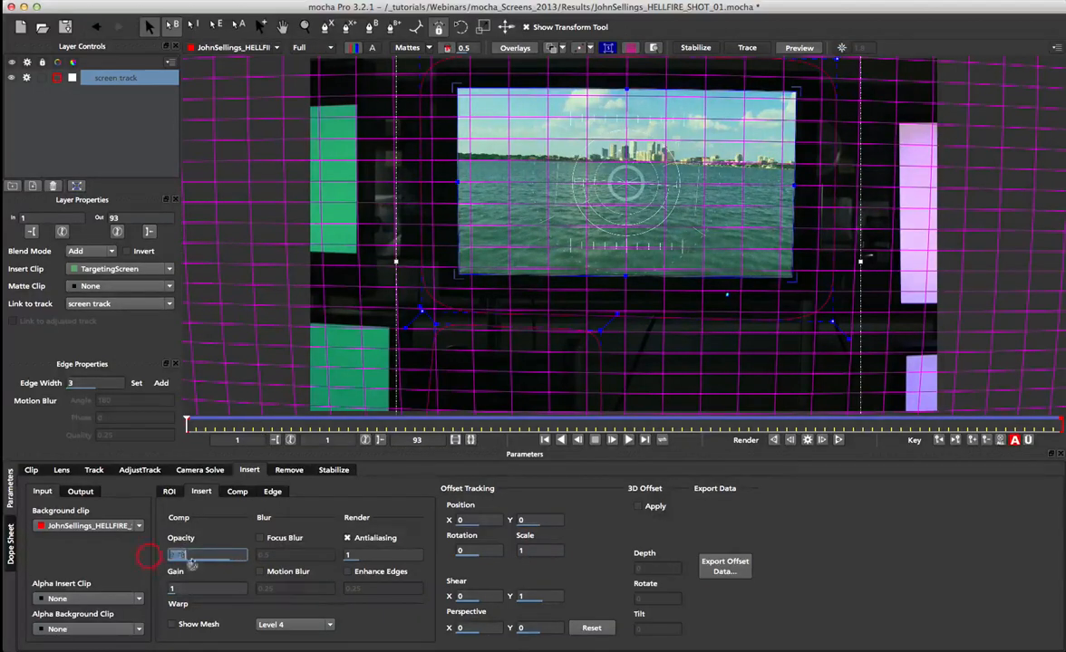
mouse_move(182, 591)
mouse_down()
mouse_move(179, 604)
mouse_move(206, 600)
mouse_move(185, 604)
mouse_up()
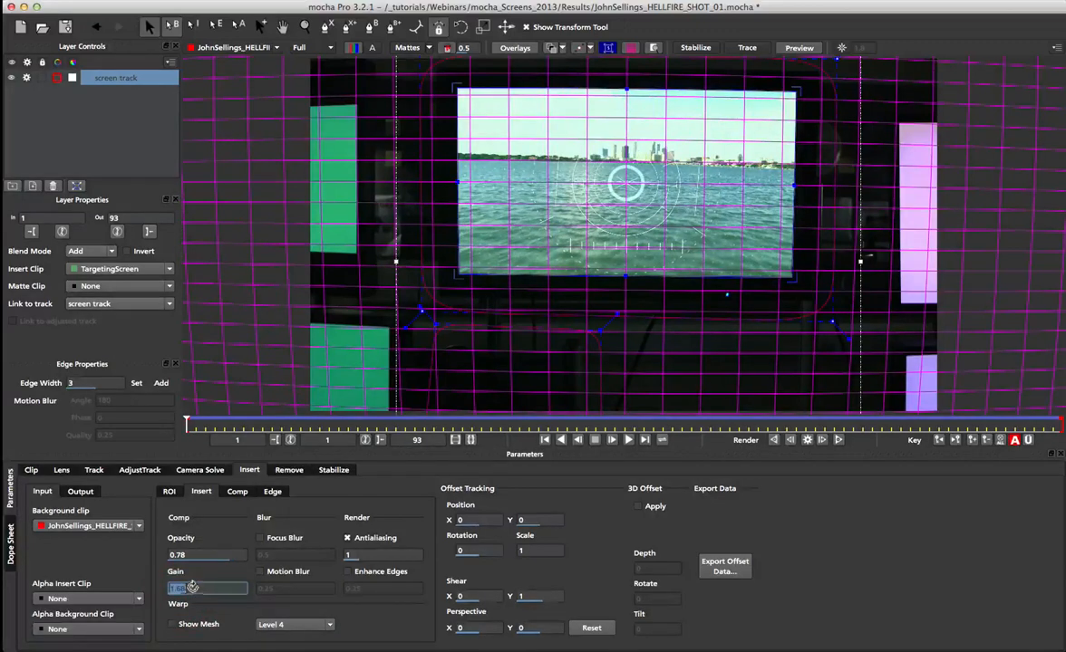
Reset the insert's opacity and gain to 1
click(196, 553)
text(1)
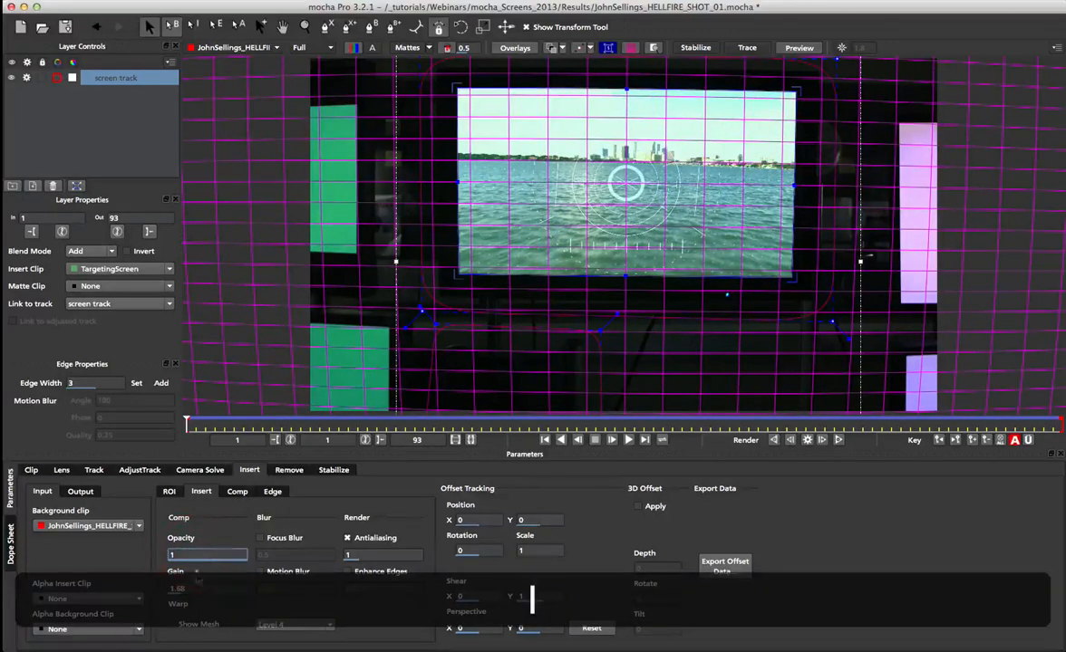
click(192, 591)
text(1)
key(Return)
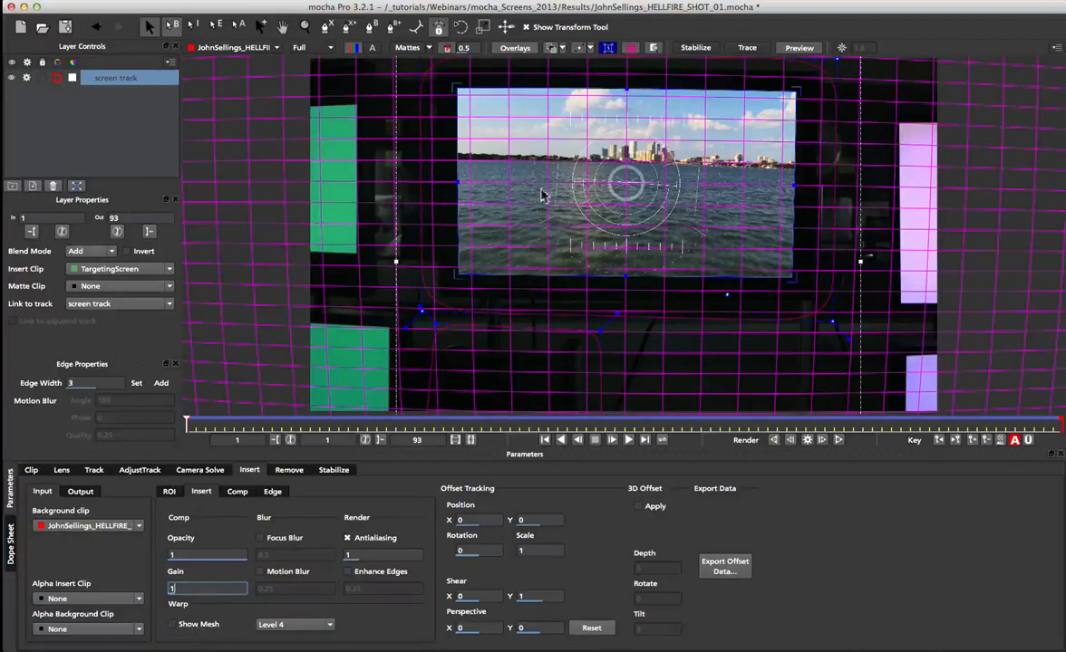
Hide the planar grid overlay and show the insert's warp mesh
click(631, 49)
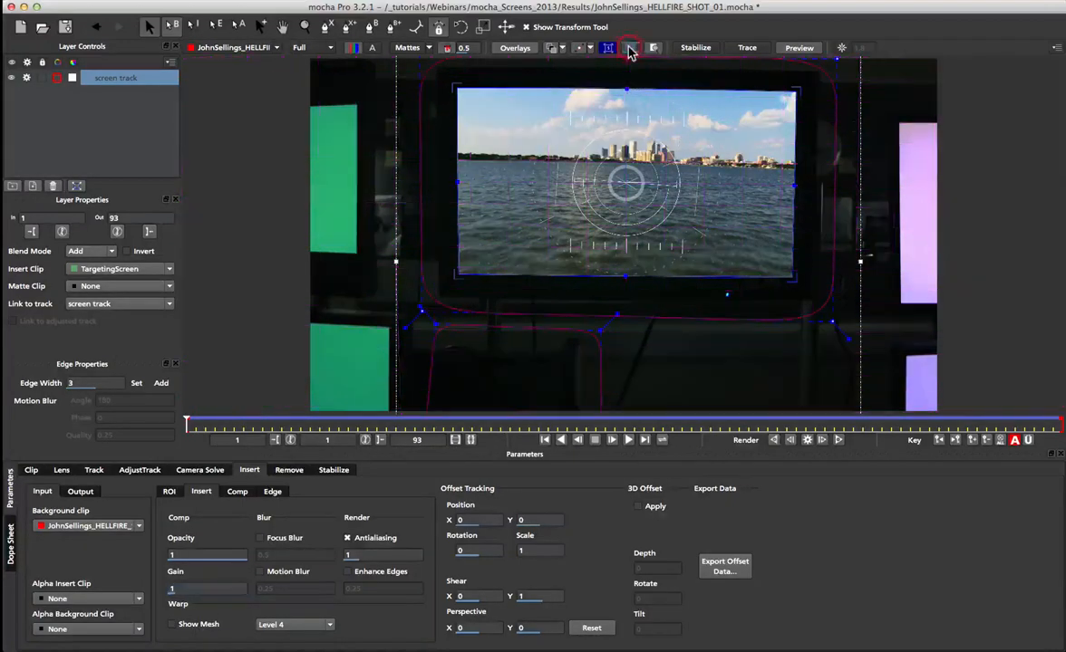
click(196, 627)
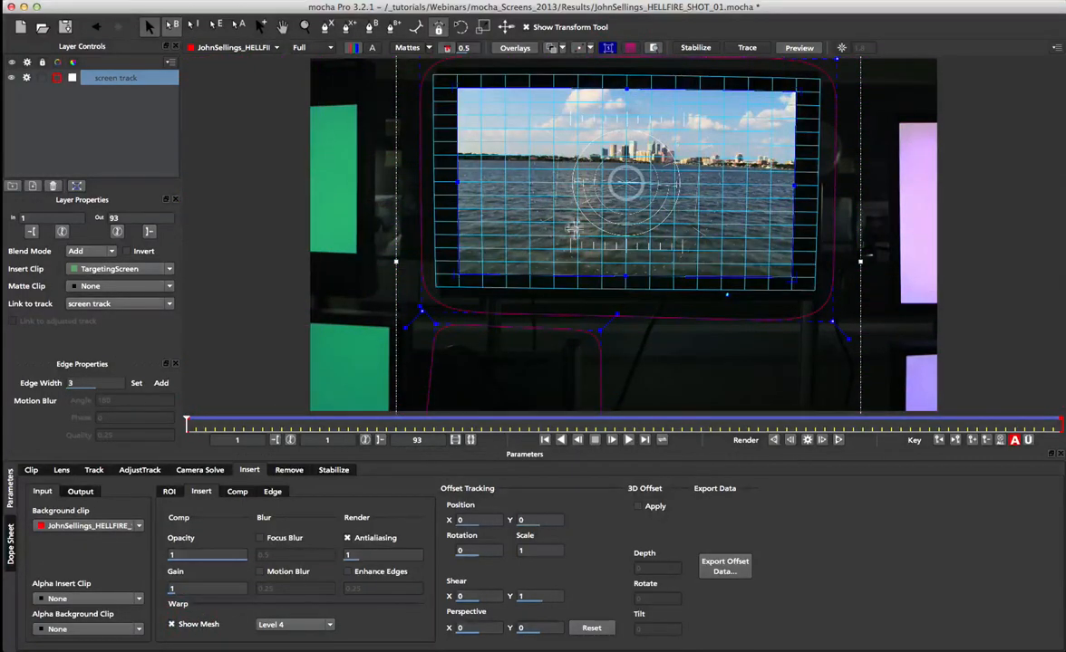
Try warping the insert by nudging the centre point of a Level 1 mesh, and undo the warp
click(296, 625)
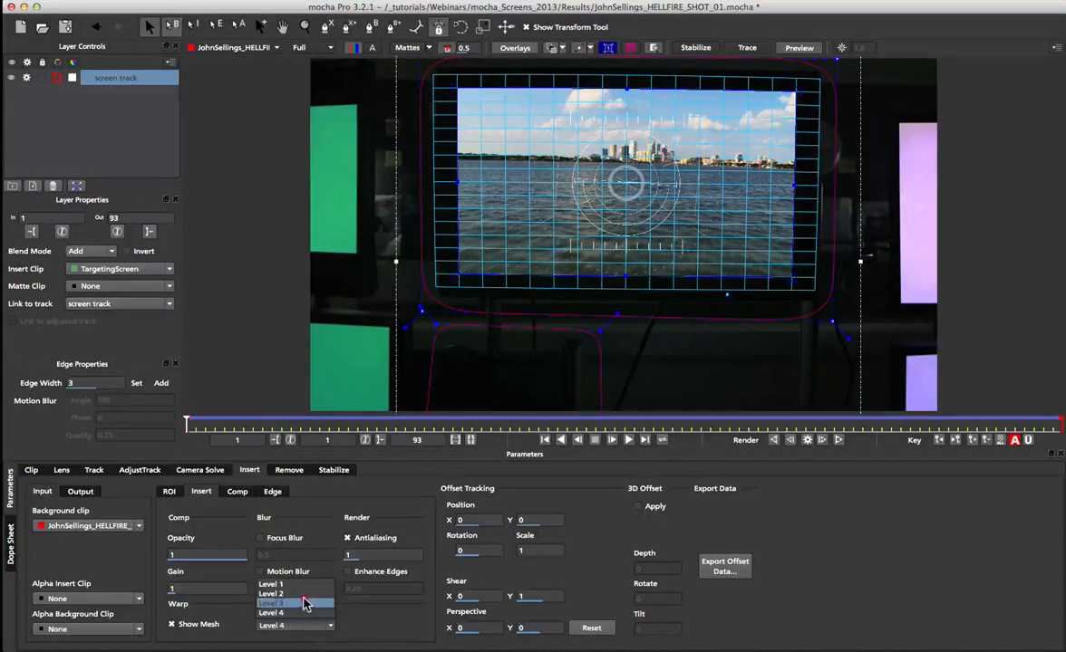
click(272, 540)
mouse_move(626, 183)
mouse_down()
mouse_move(670, 190)
mouse_move(611, 167)
mouse_move(627, 178)
mouse_up()
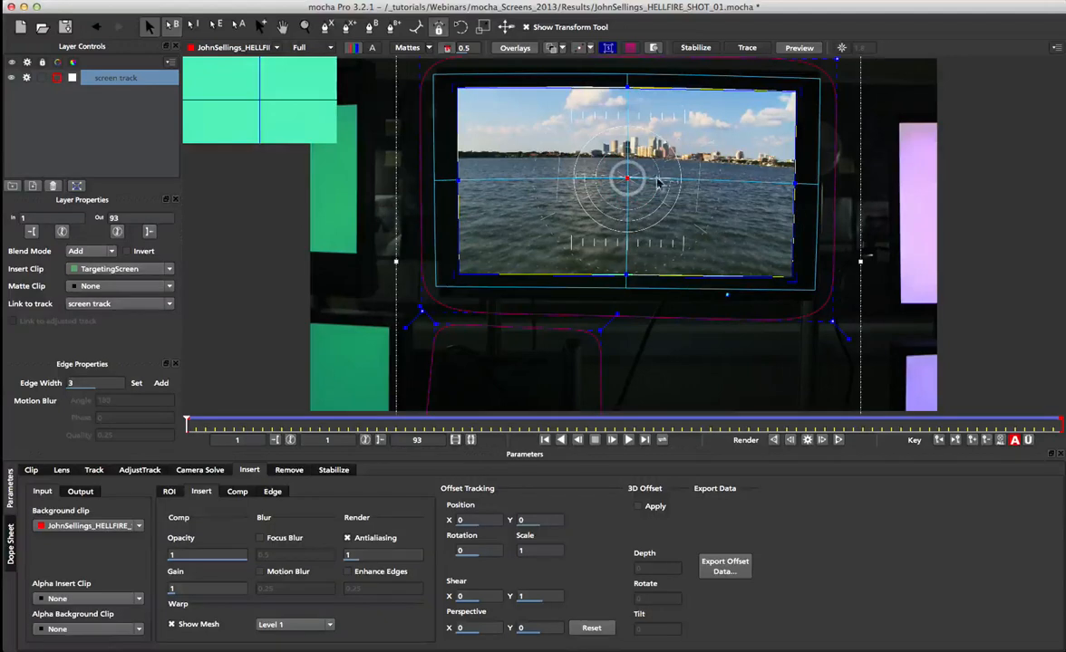
key(super+z)
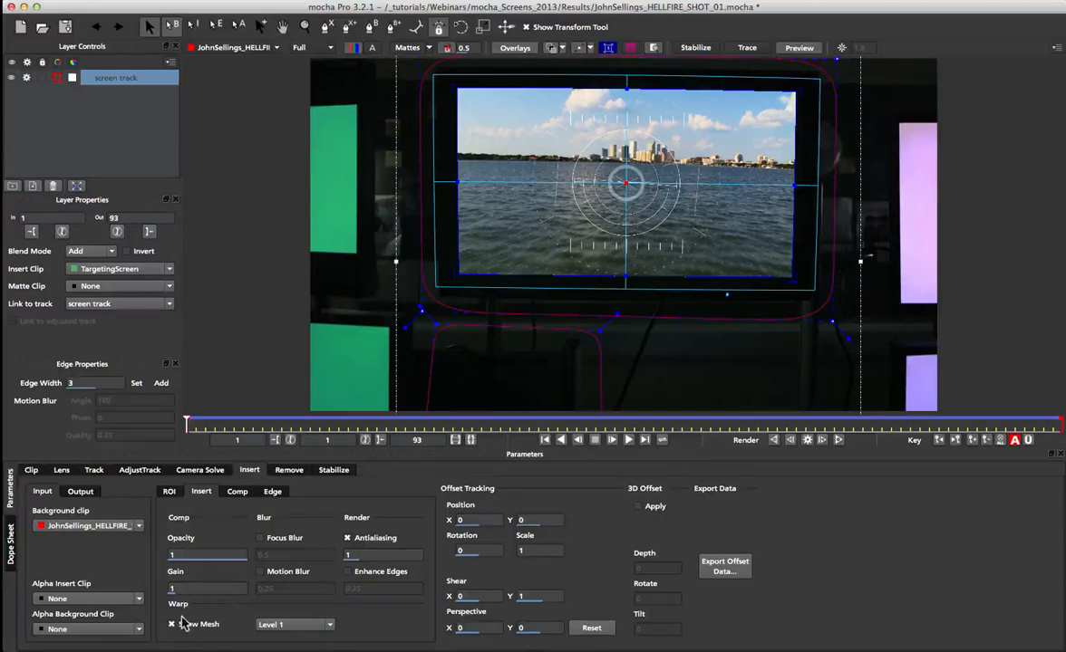
Set the warp mesh to Level 3, and try pulling a point beside the centre before undoing that warp
click(297, 624)
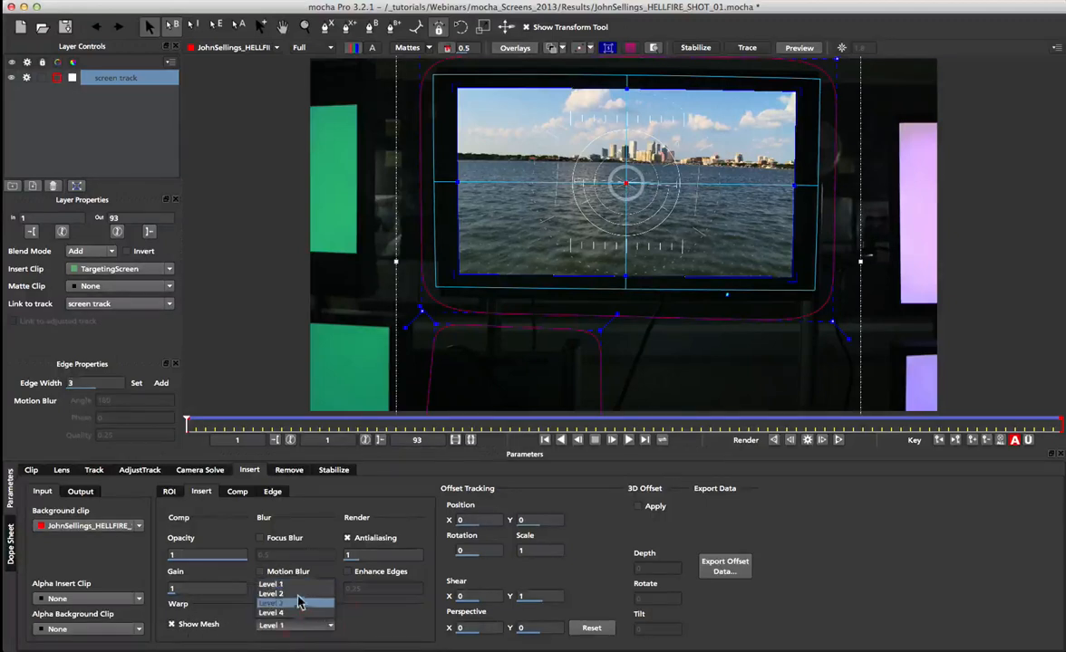
click(299, 602)
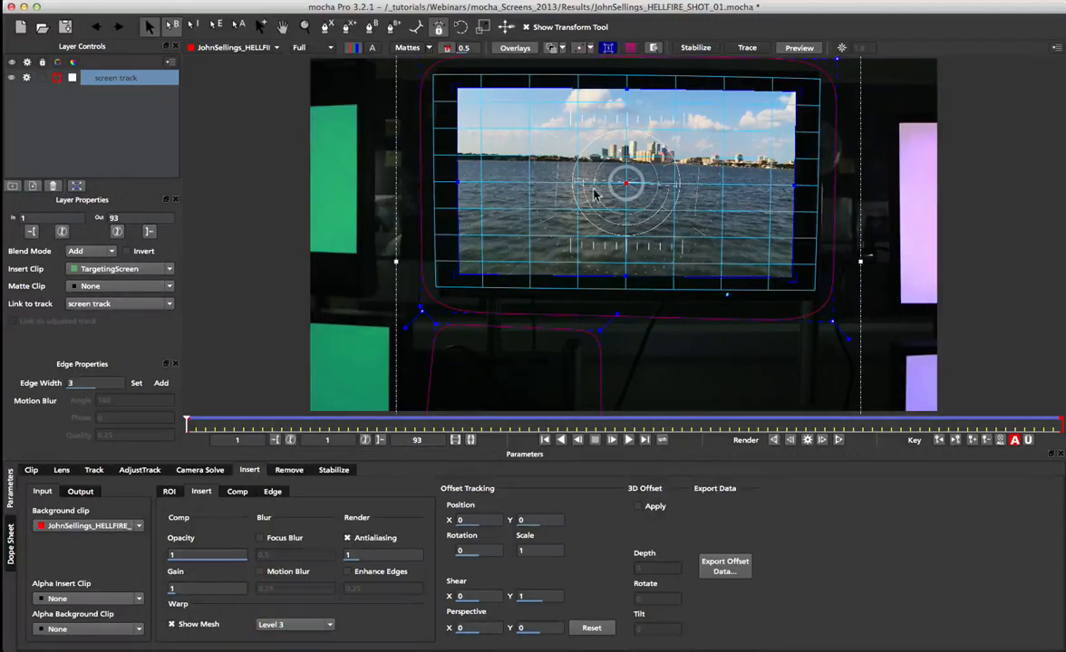
drag(578, 182, 605, 178)
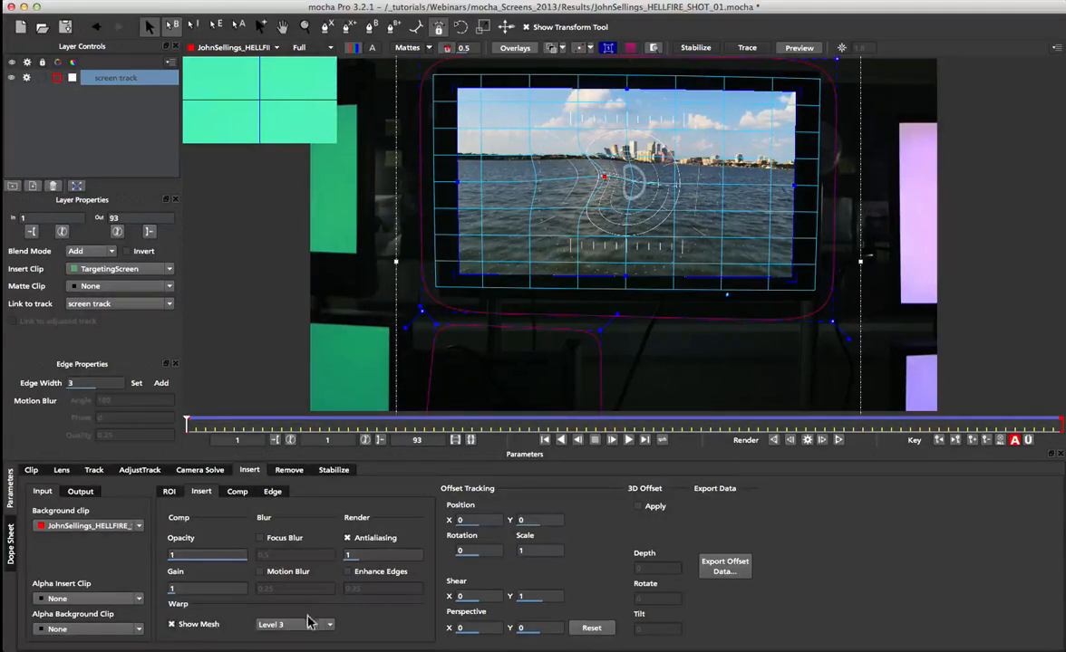
click(170, 624)
key(super)
key(super+z)
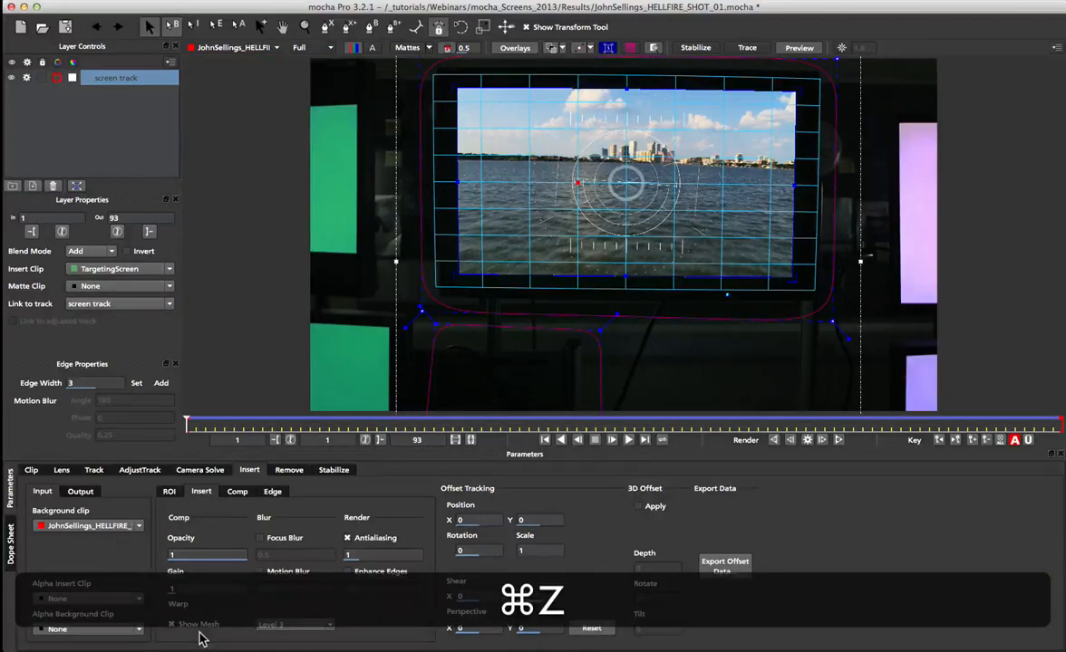
Enable motion blur for the insert and turn off the warp mesh display
click(260, 571)
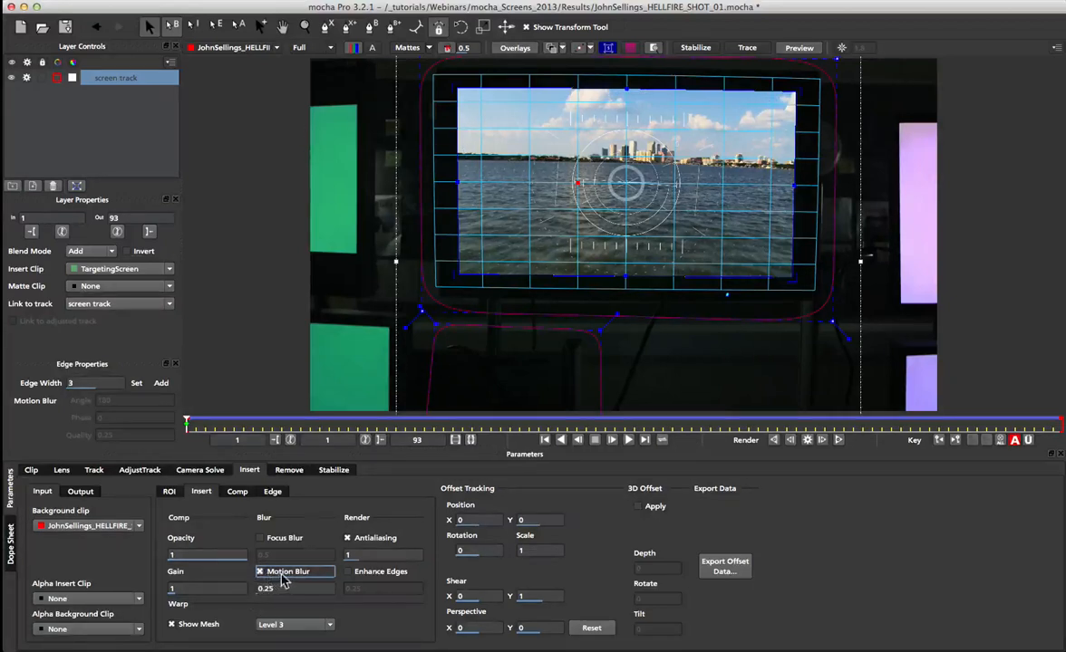
click(236, 494)
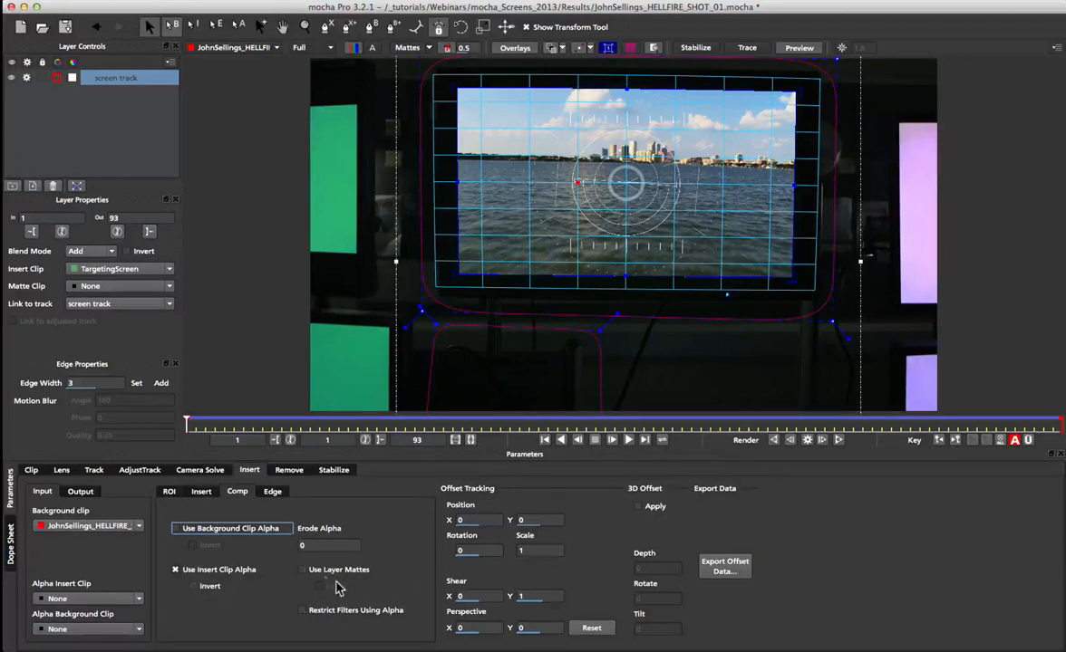
click(201, 491)
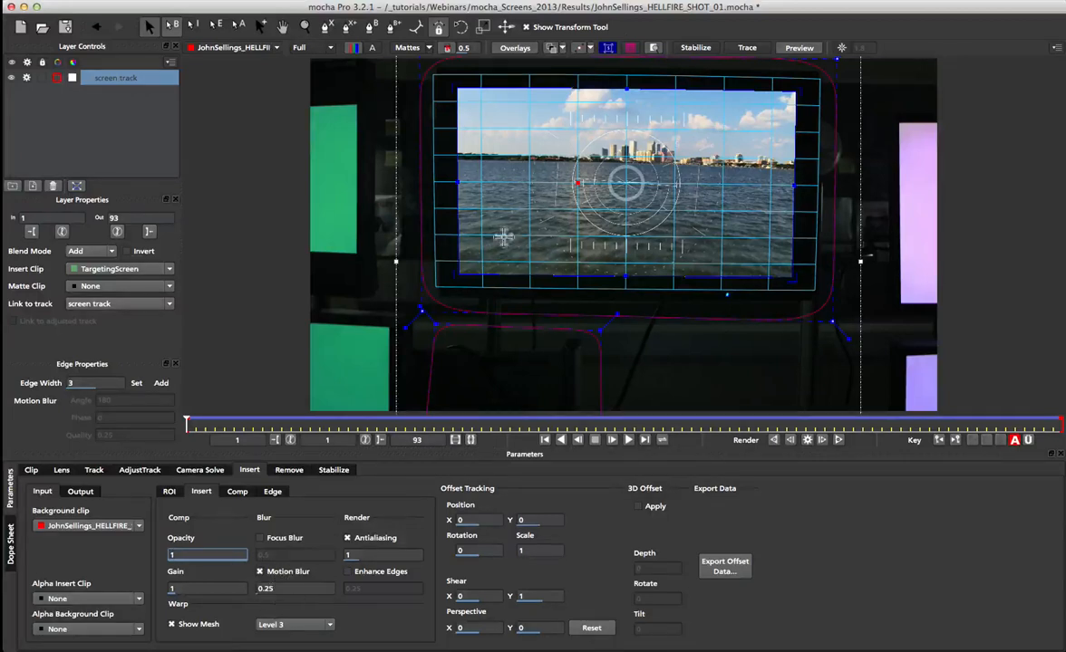
click(205, 626)
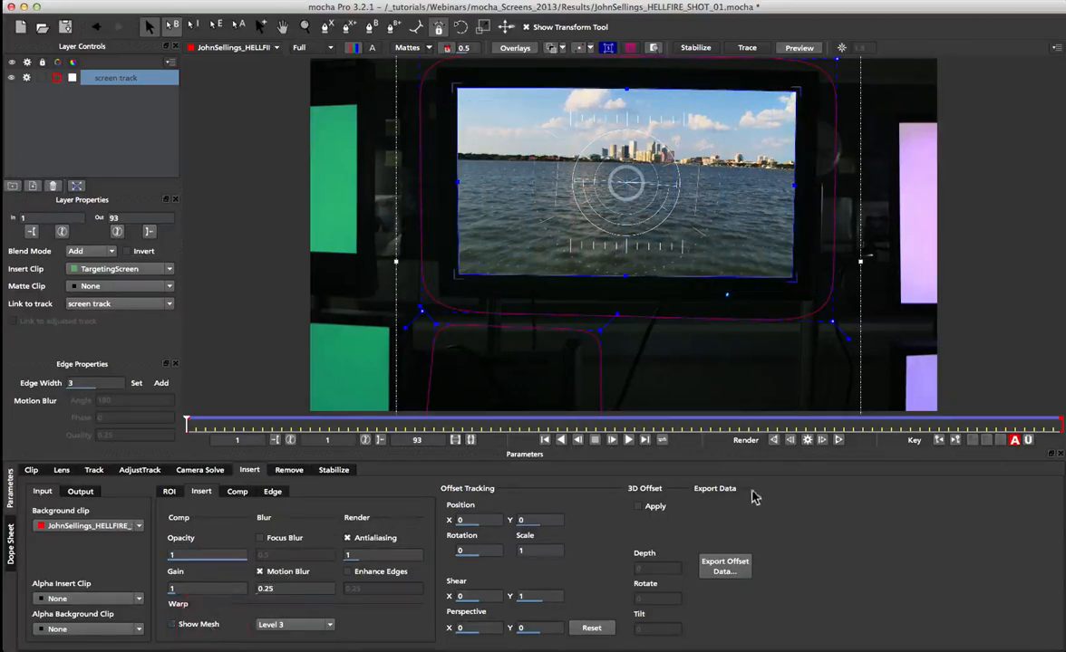
Render the insert forward through the shot and view the rendered HELLFIRE layer clip from frame 1
click(839, 440)
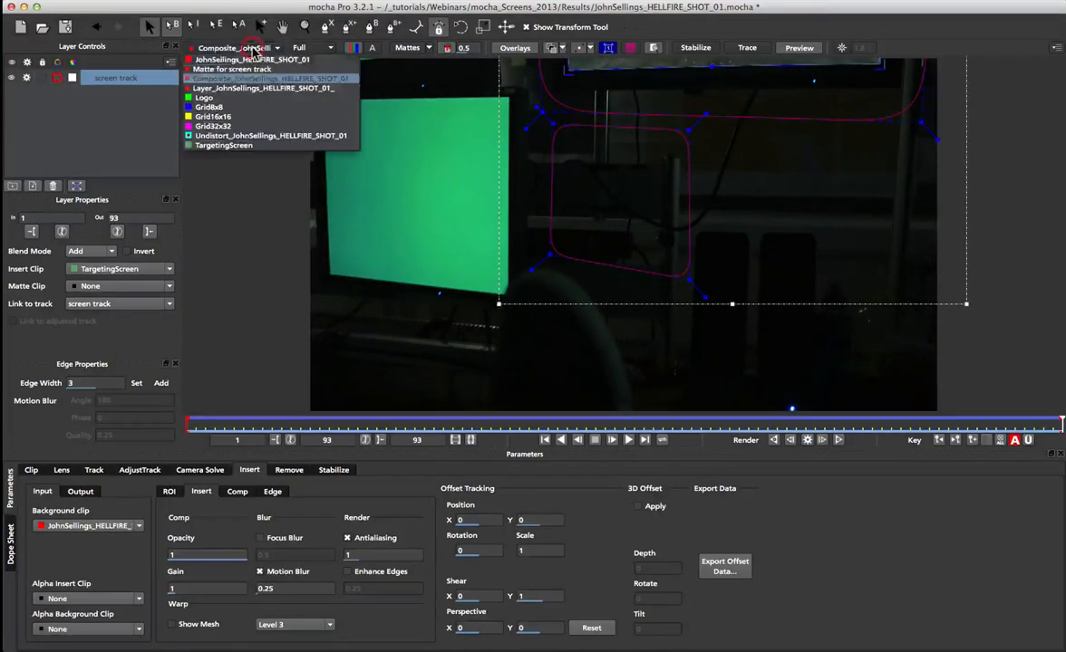
click(235, 47)
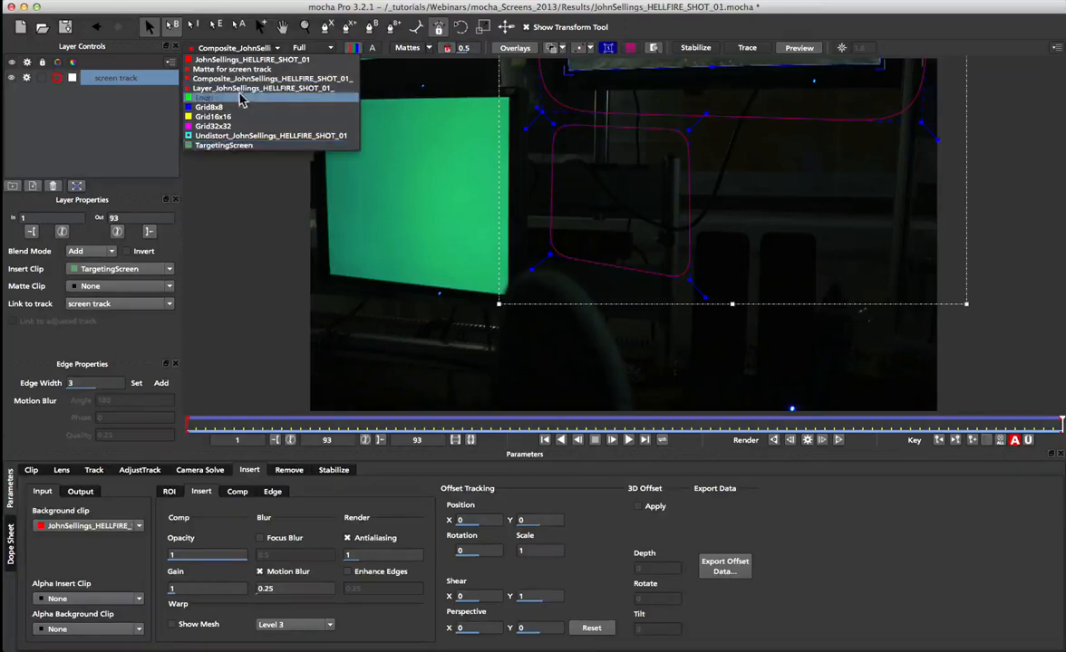
click(208, 89)
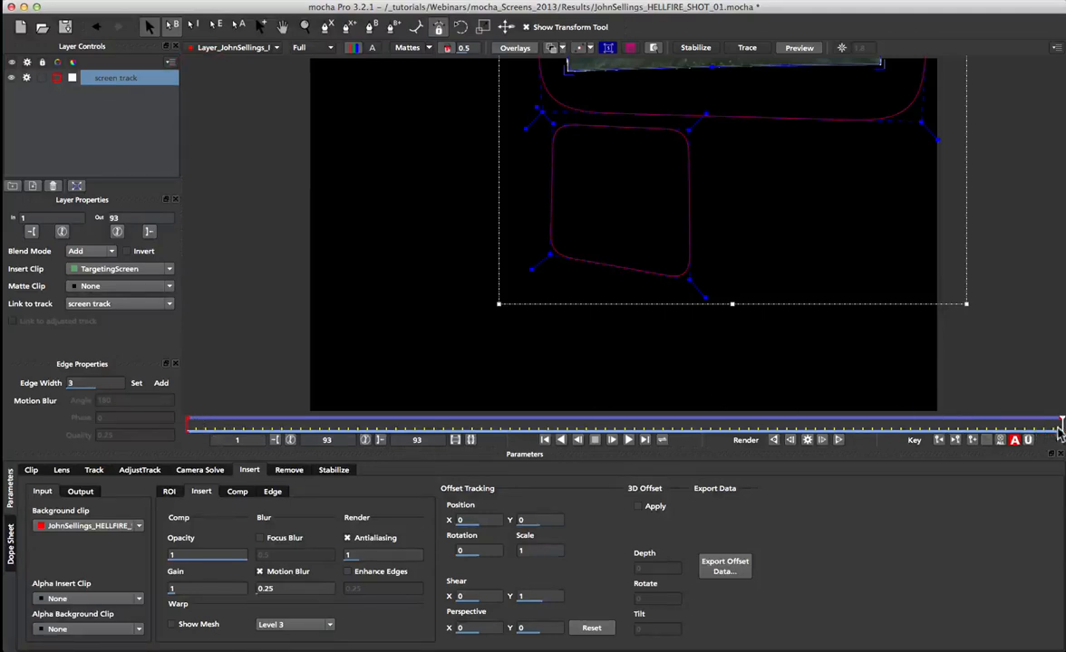
drag(1058, 425, 300, 426)
drag(376, 441, 187, 444)
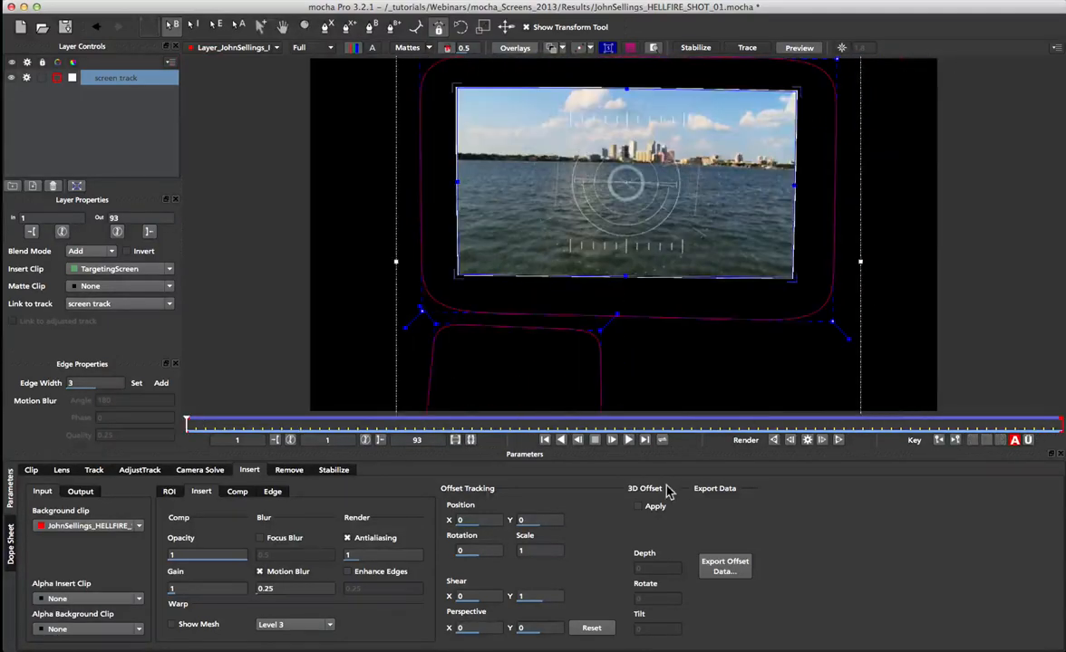
Set up a rendered clip export of the insert layer as a .tif image sequence
click(105, 1)
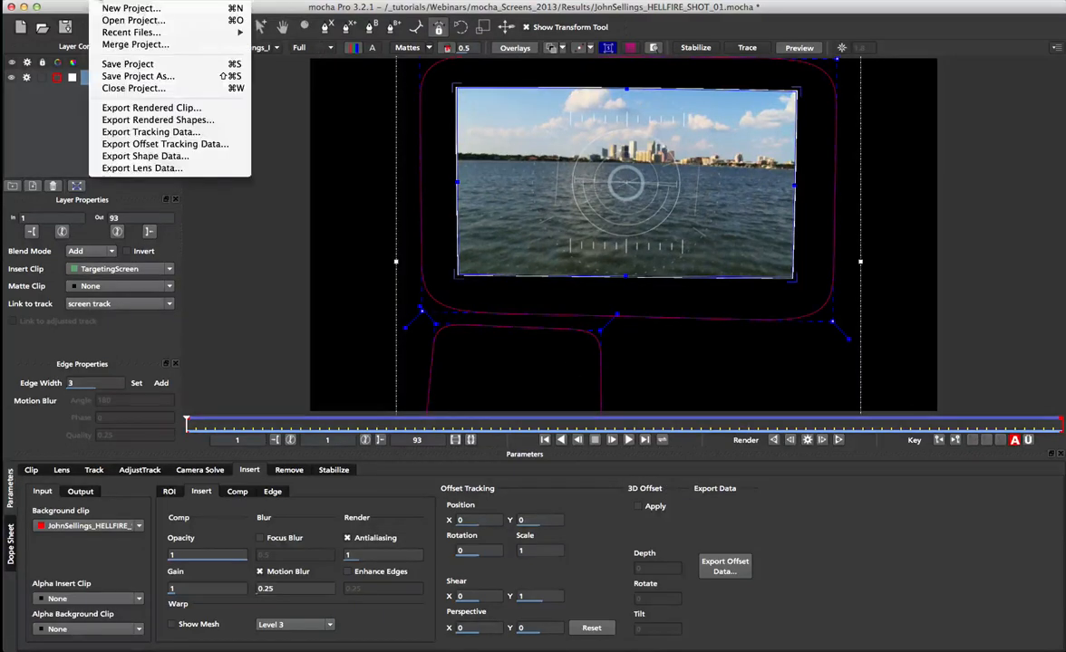
click(145, 110)
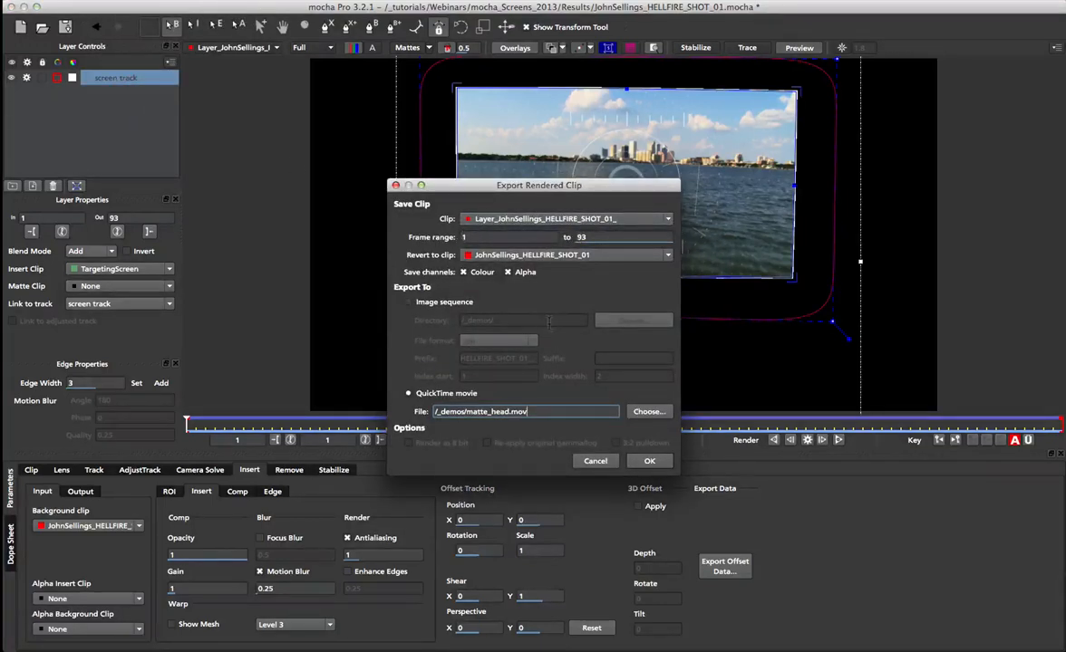
click(410, 302)
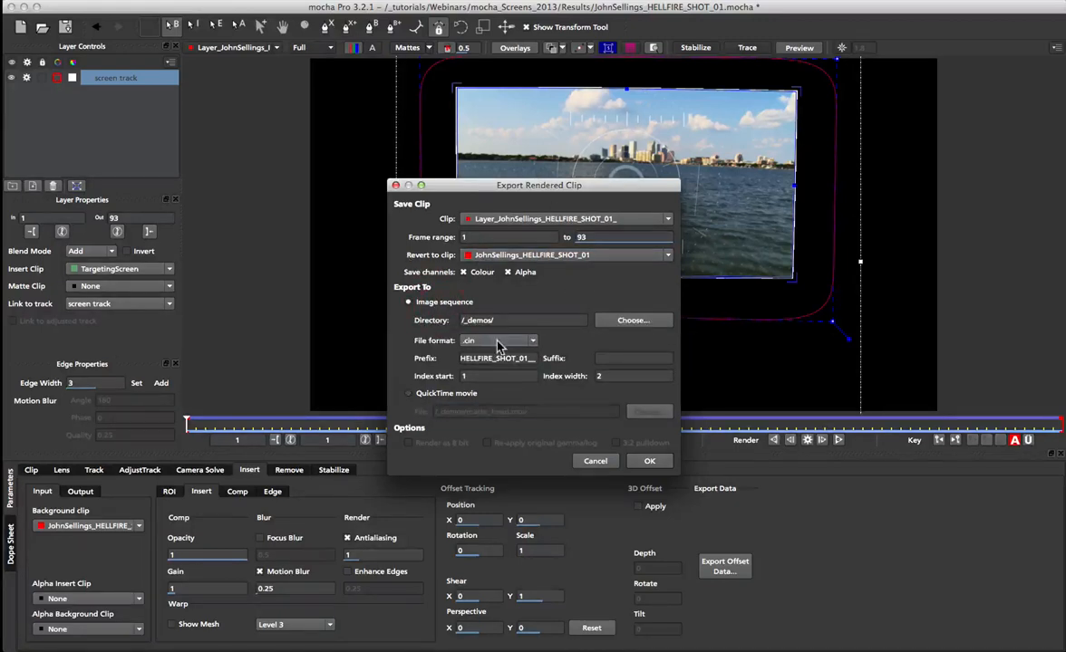
click(497, 341)
scroll(495, 389, down, 5)
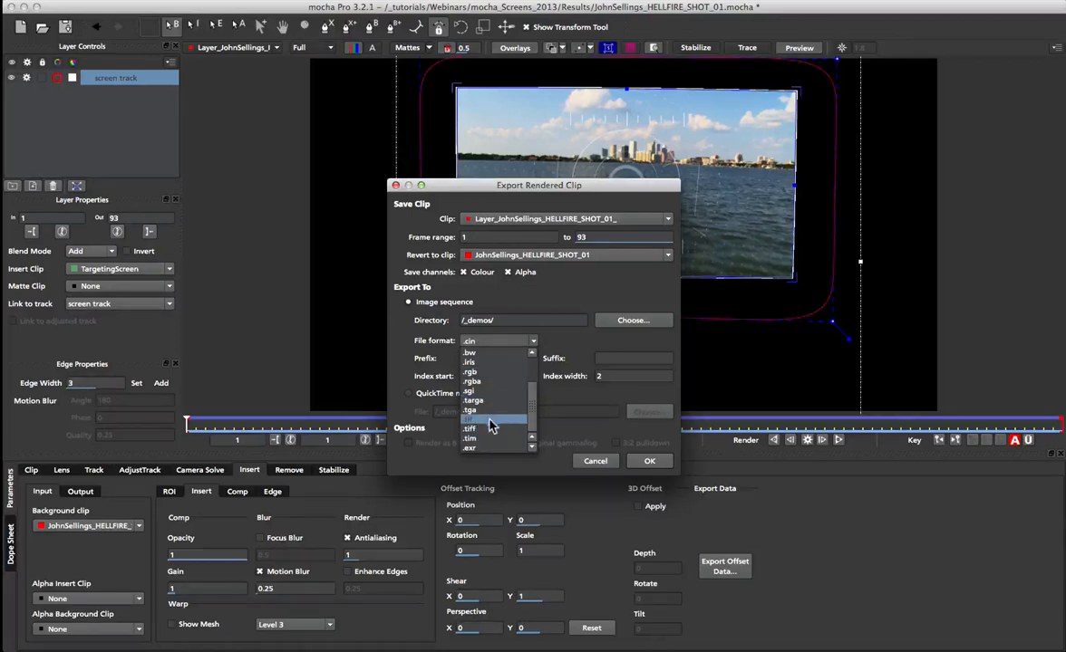
click(490, 423)
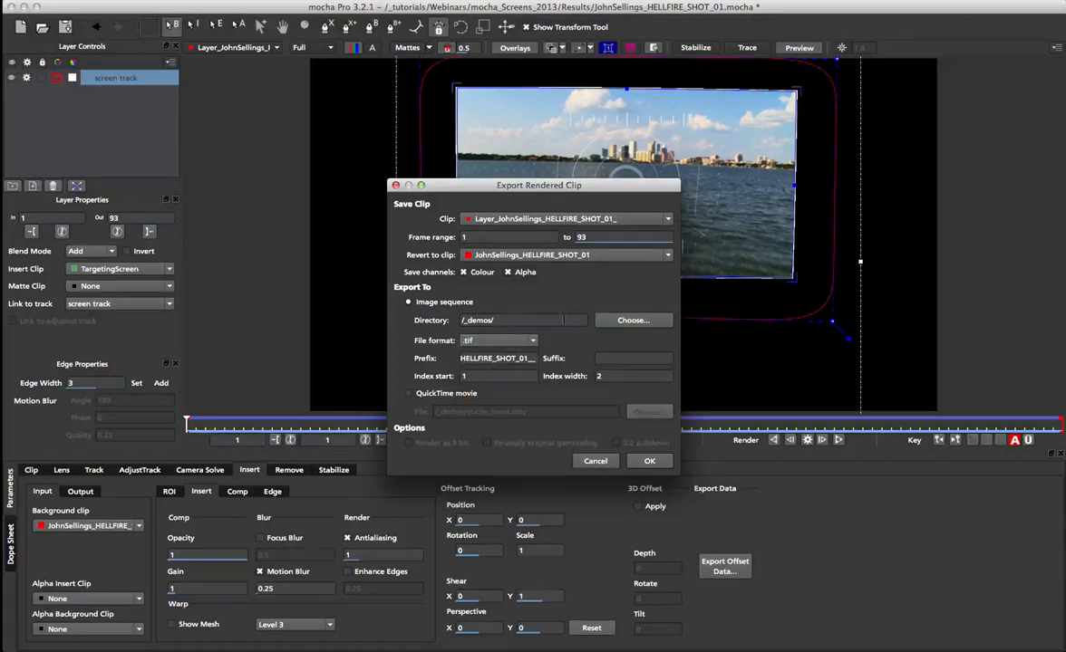
Choose the insert_render folder in mocha_Screens_2013 as the export directory and export the sequence with the default prefix
click(632, 320)
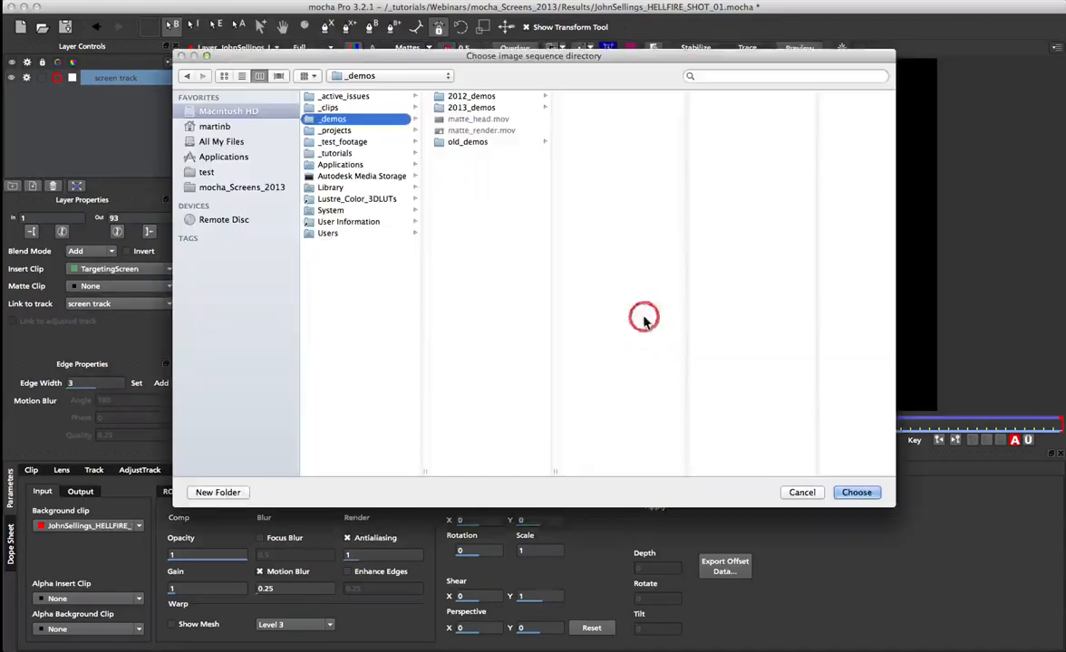
click(243, 188)
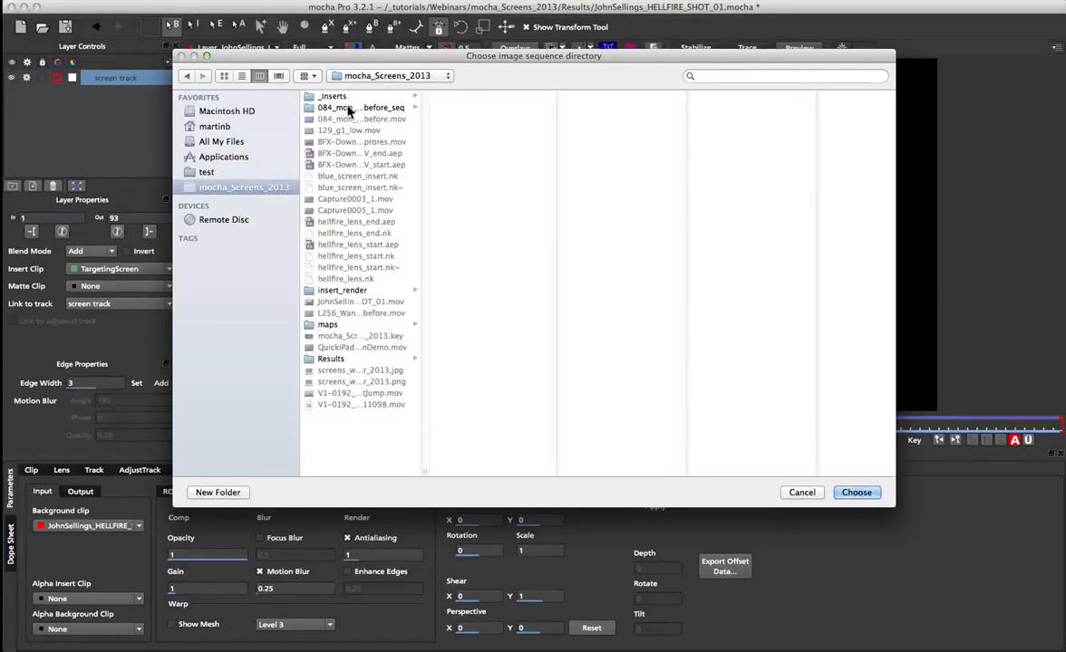
click(342, 291)
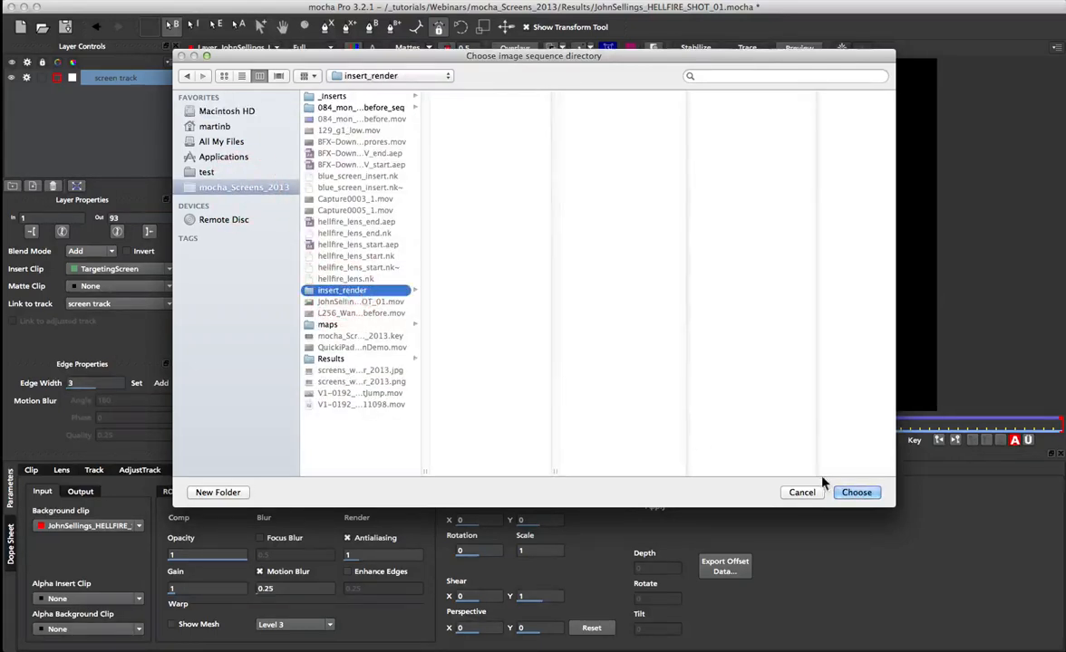
click(855, 492)
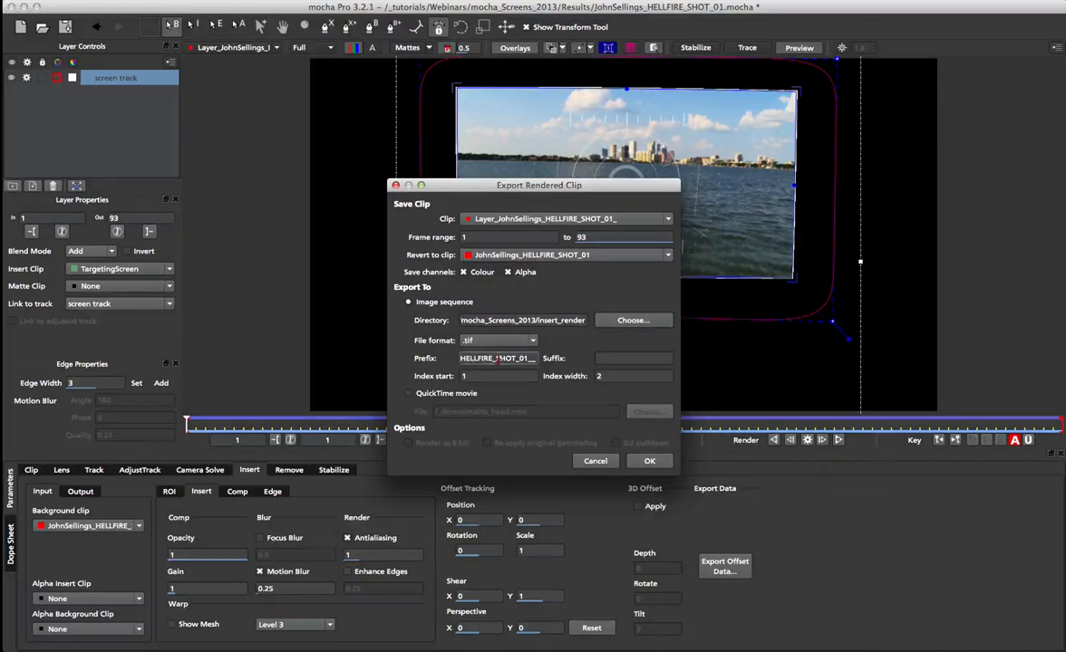
double_click(472, 359)
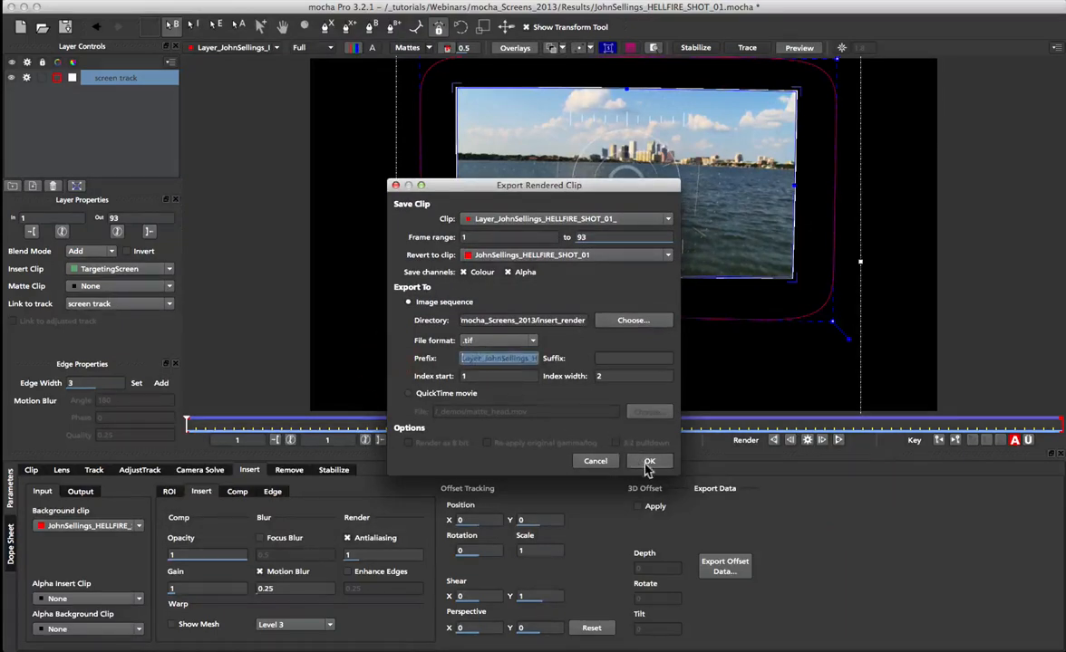
click(648, 462)
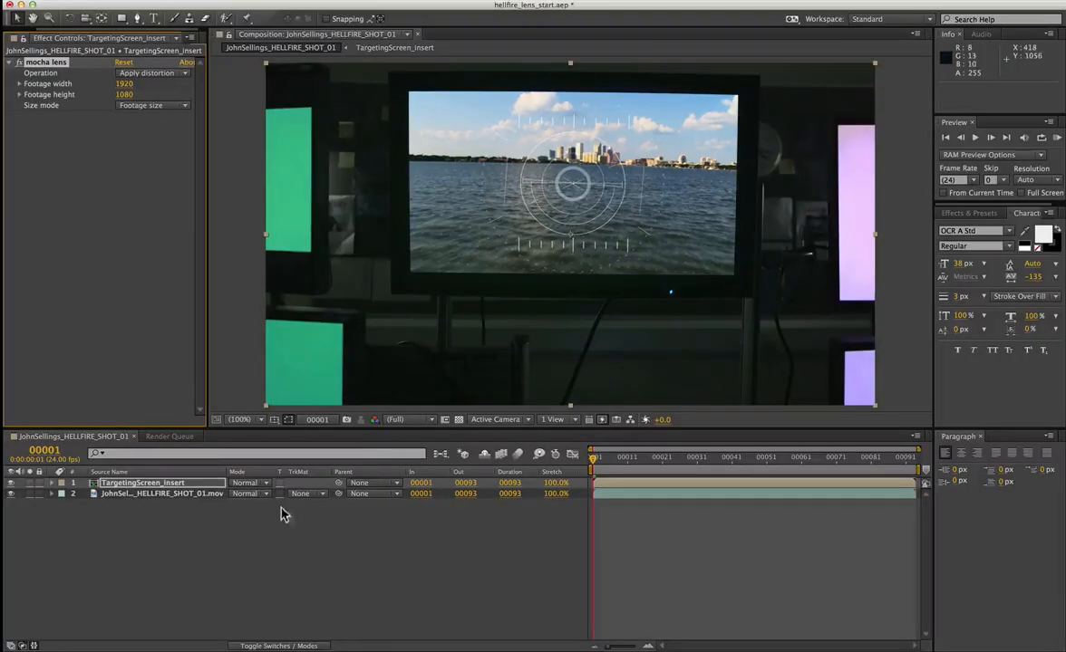
Switch to After Effects and delete the TargetingScreen_insert layer from the HELLFIRE composition
click(154, 488)
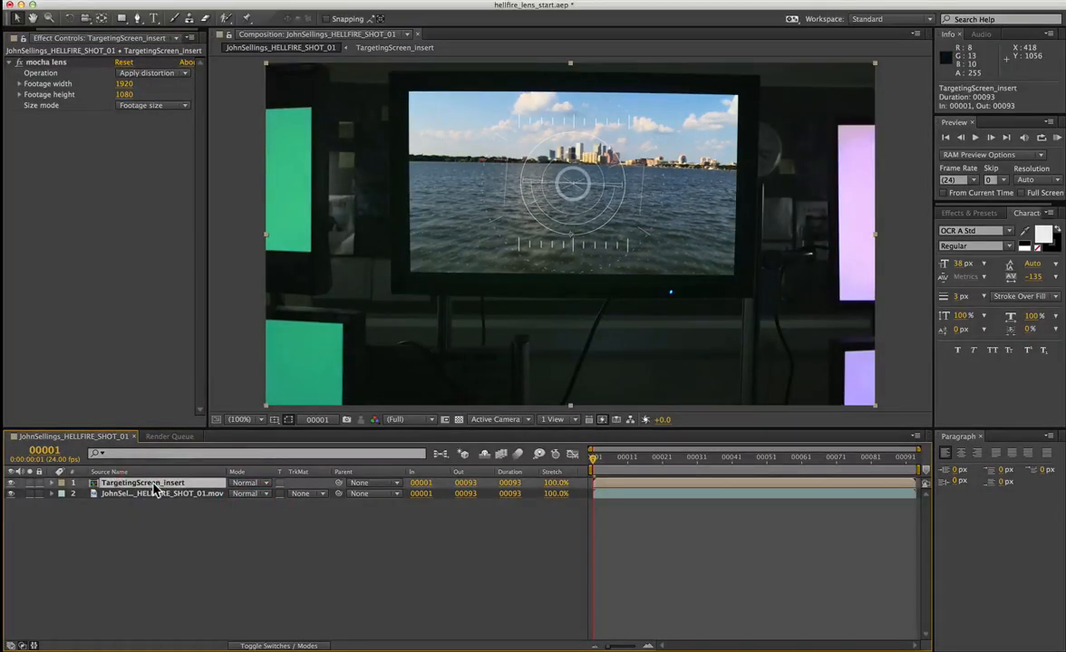
key(BackSpace)
click(149, 487)
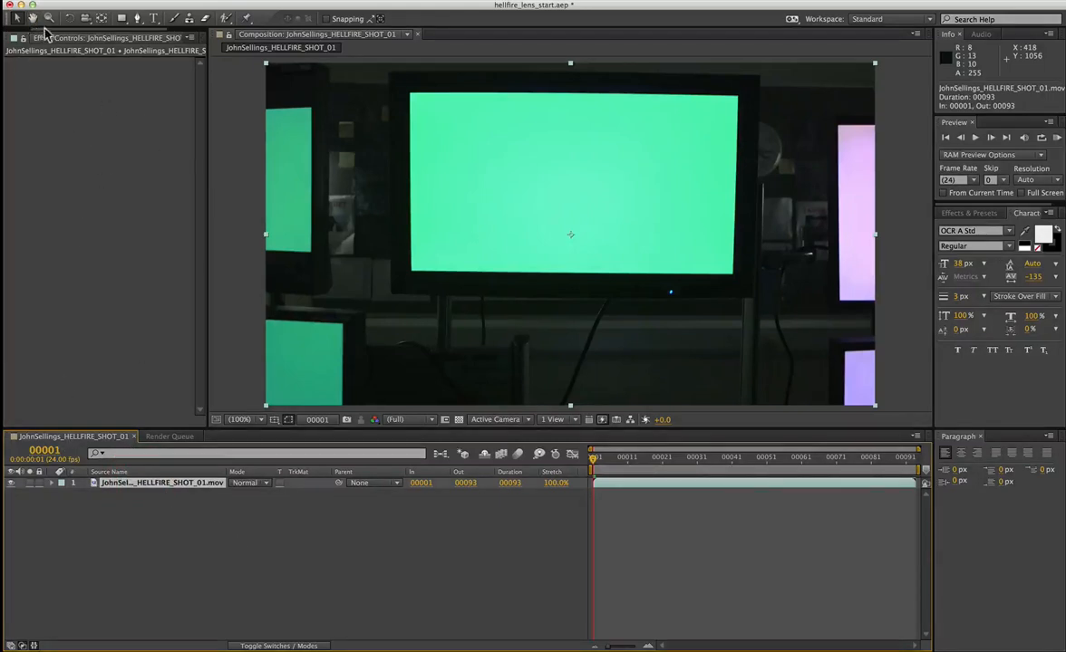
Import the rendered layer from the insert_render folder as a TIFF sequence, interpreting its alpha as Straight - Unmatted
click(22, 37)
double_click(66, 261)
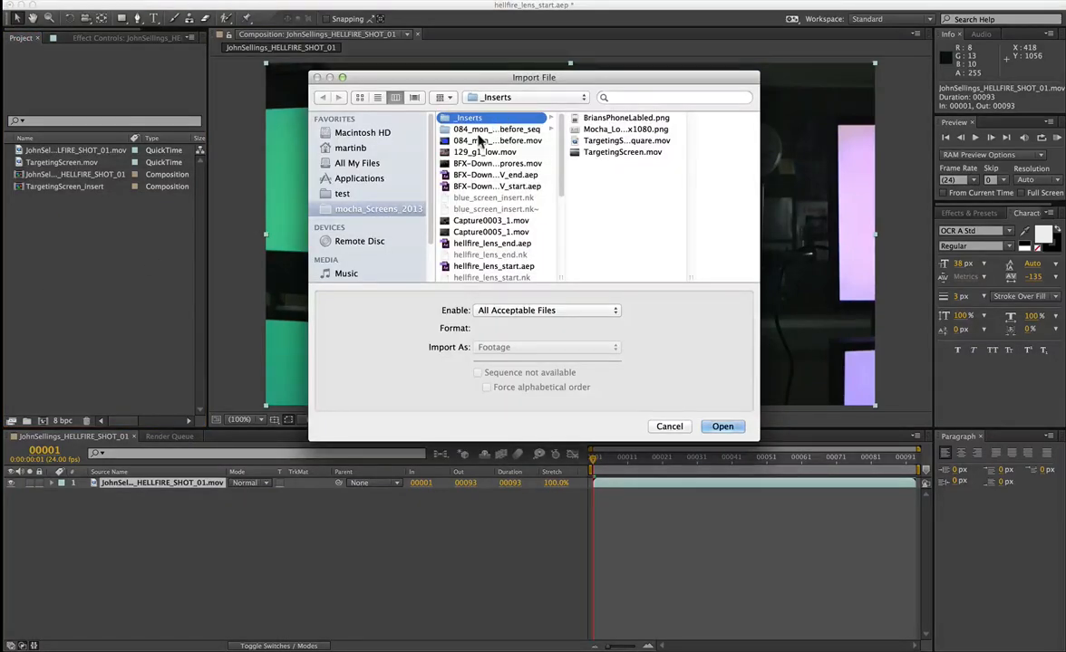
drag(562, 183, 567, 269)
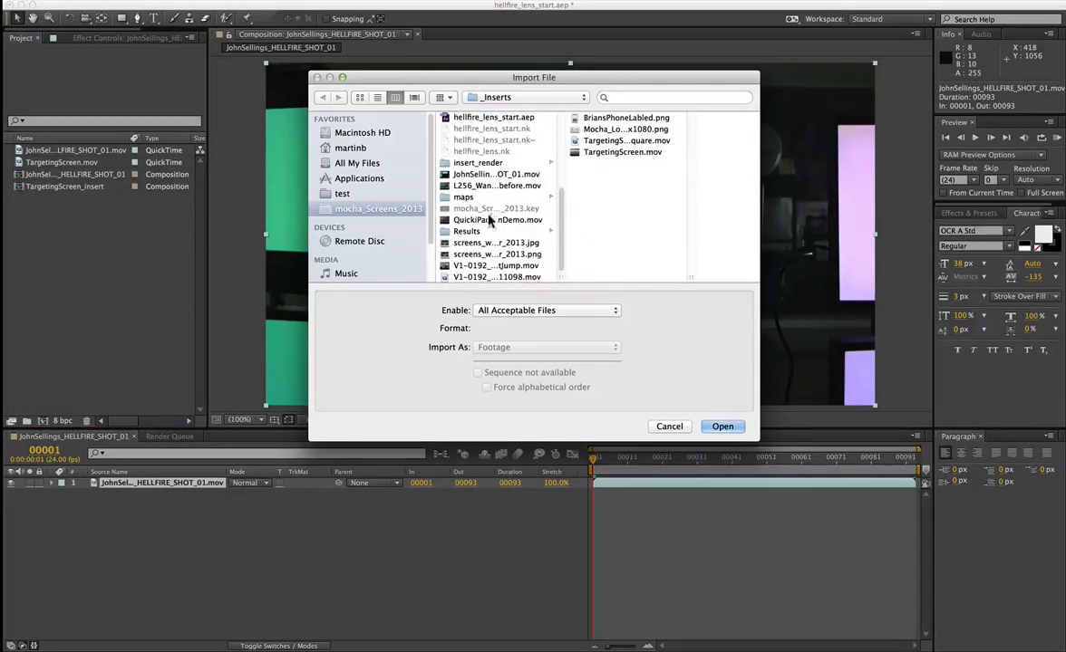
click(478, 163)
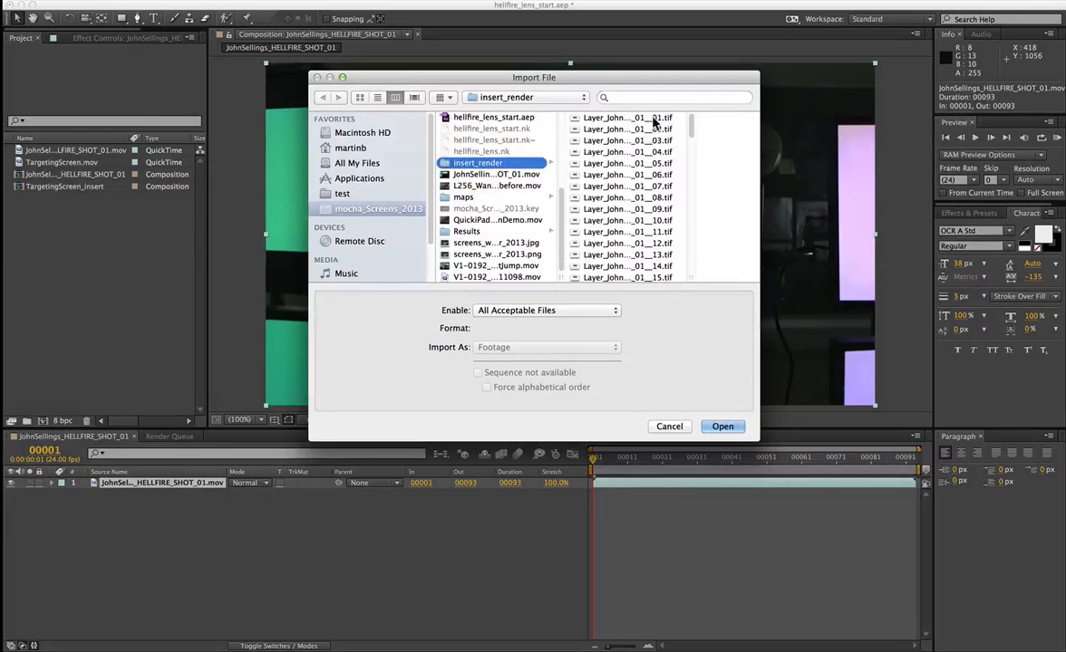
click(652, 119)
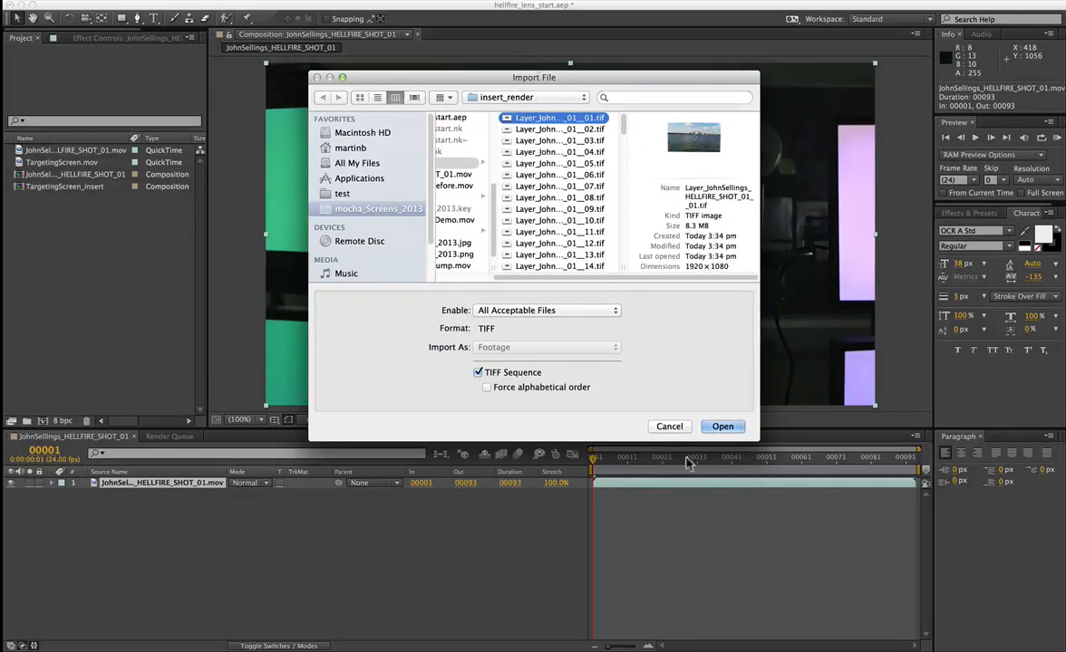
click(722, 426)
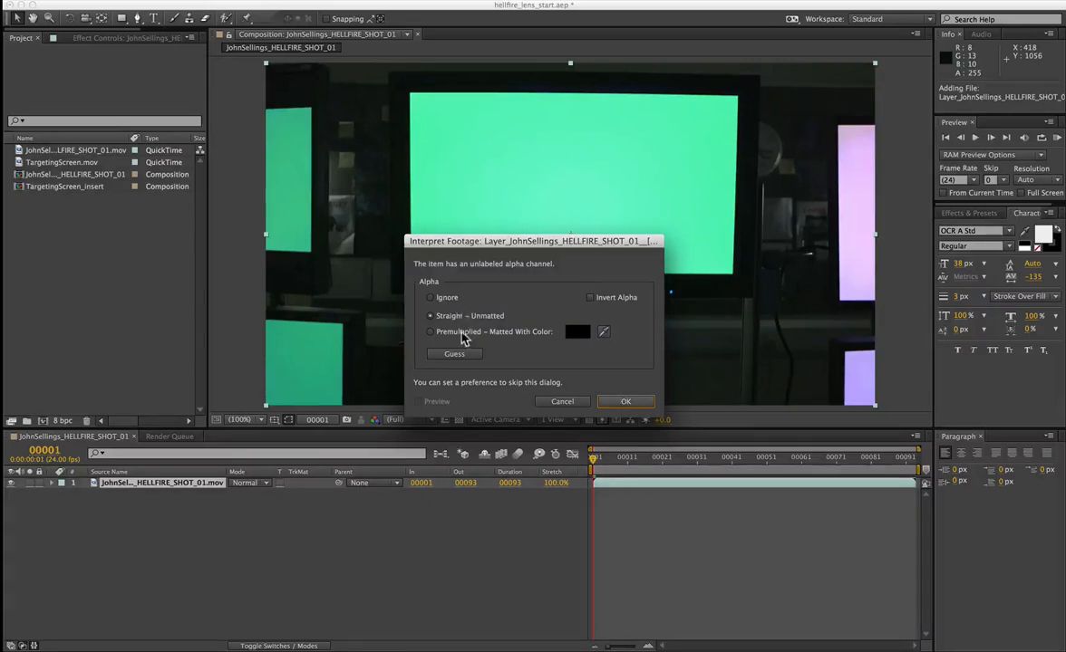
click(629, 403)
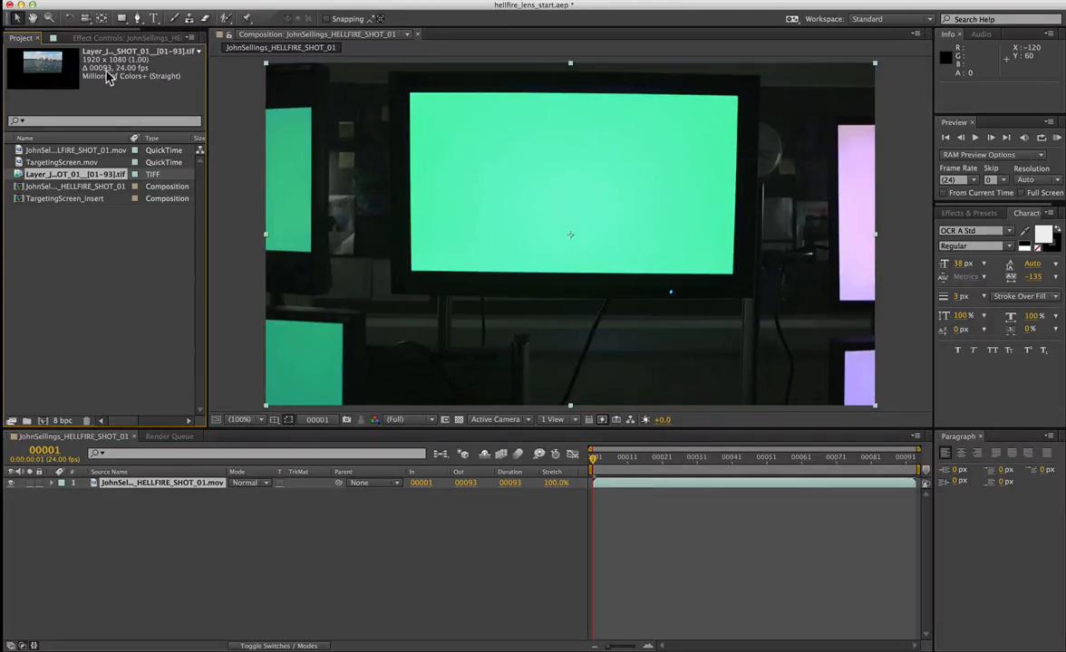
Compare the duration and frame rate of the HELLFIRE plate footage with those of the imported TIFF sequence
click(68, 151)
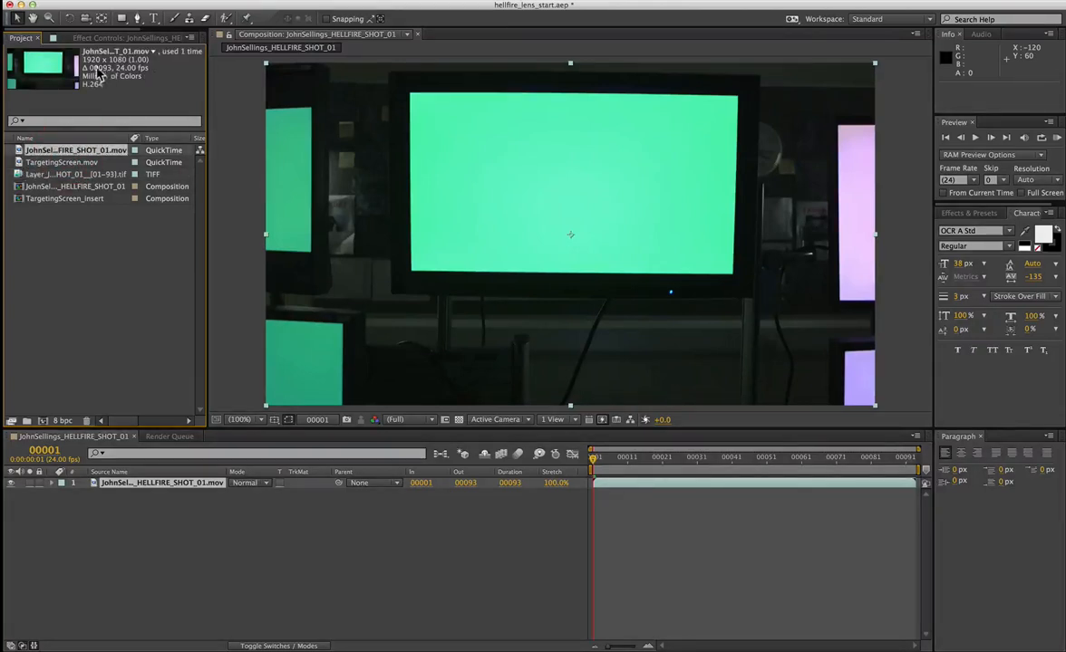
click(65, 175)
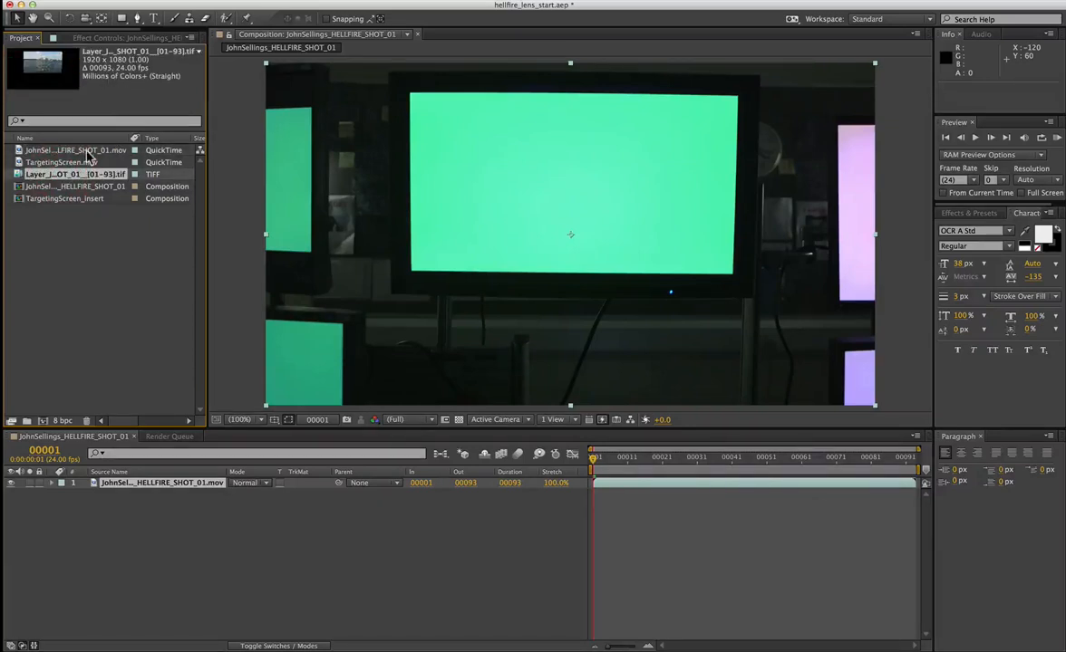
click(79, 151)
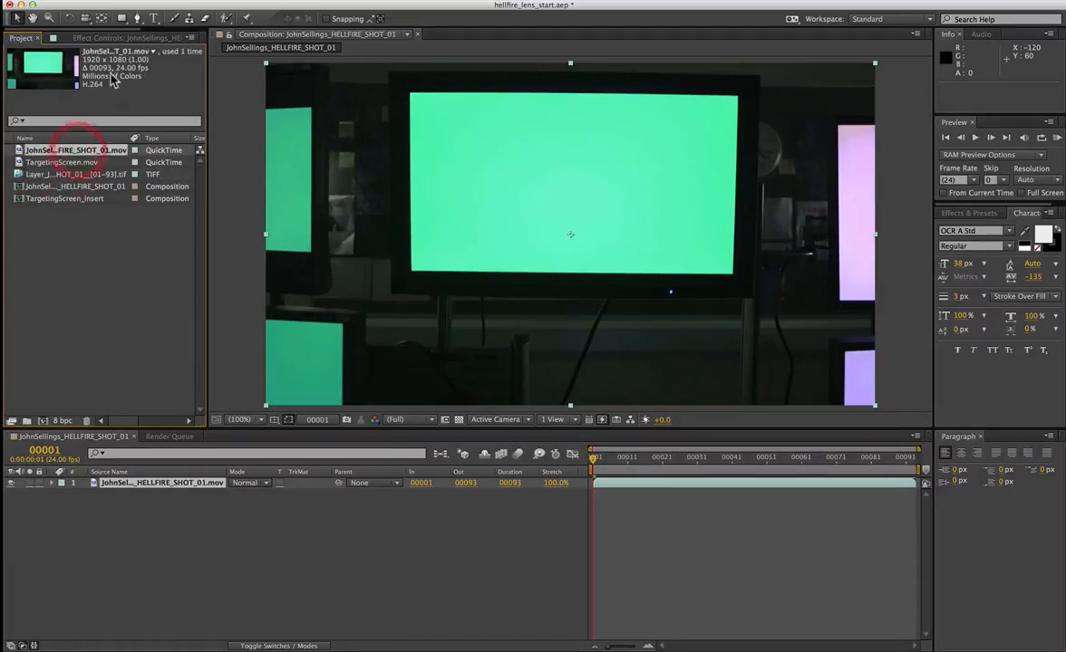
Place the TIFF sequence above the plate in the HELLFIRE composition, scrub through the shot and return to frame 1
click(53, 174)
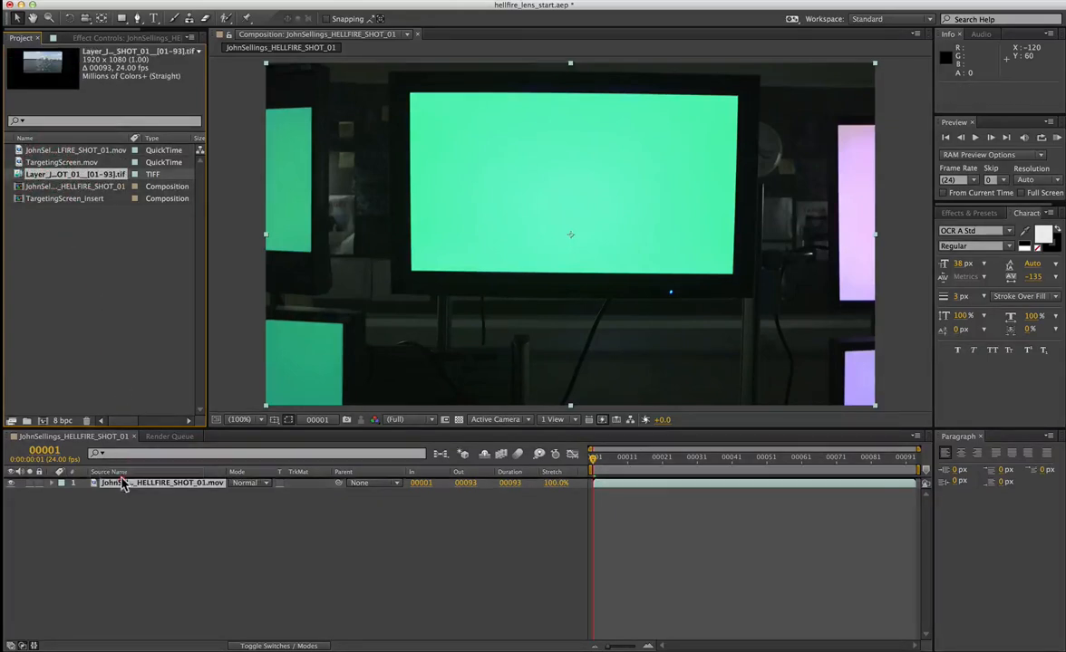
drag(122, 485, 121, 482)
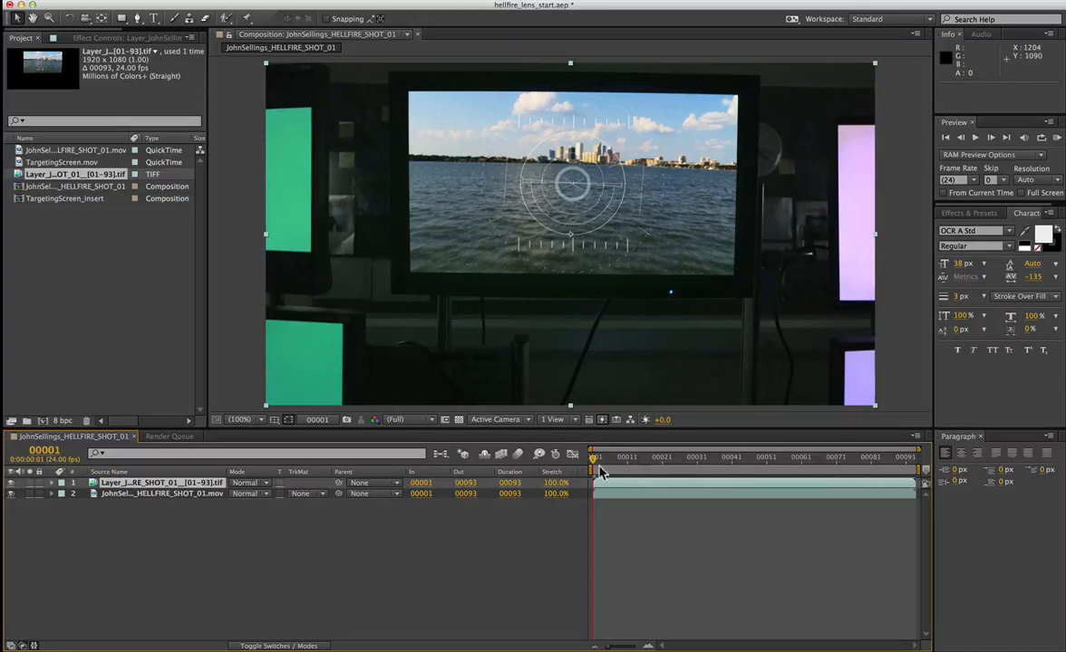
drag(597, 463, 767, 478)
key(Home)
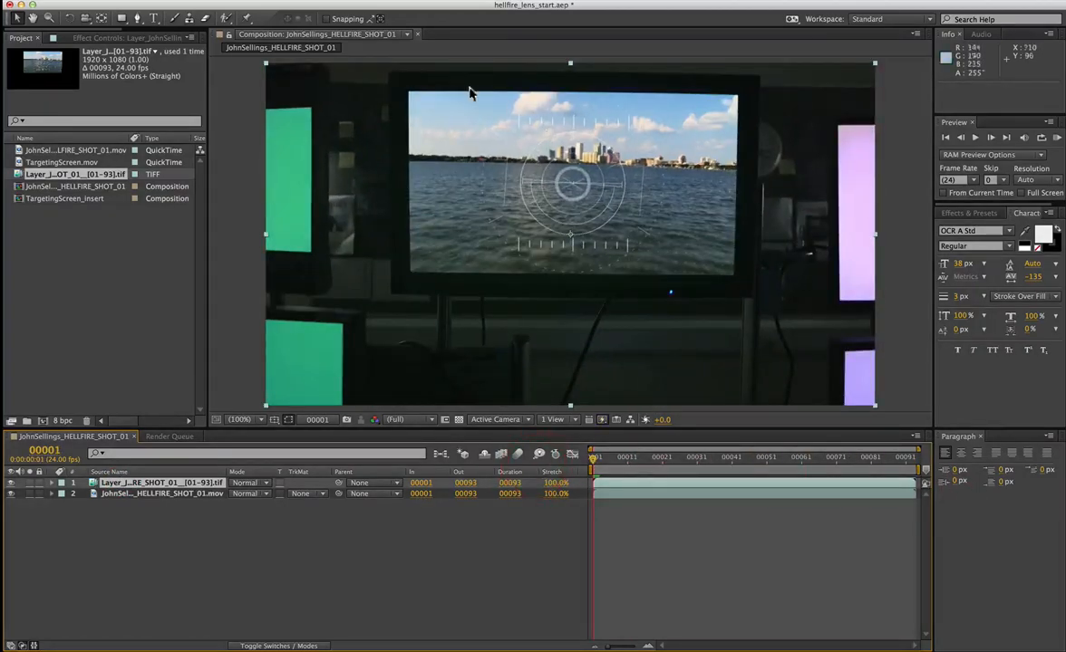